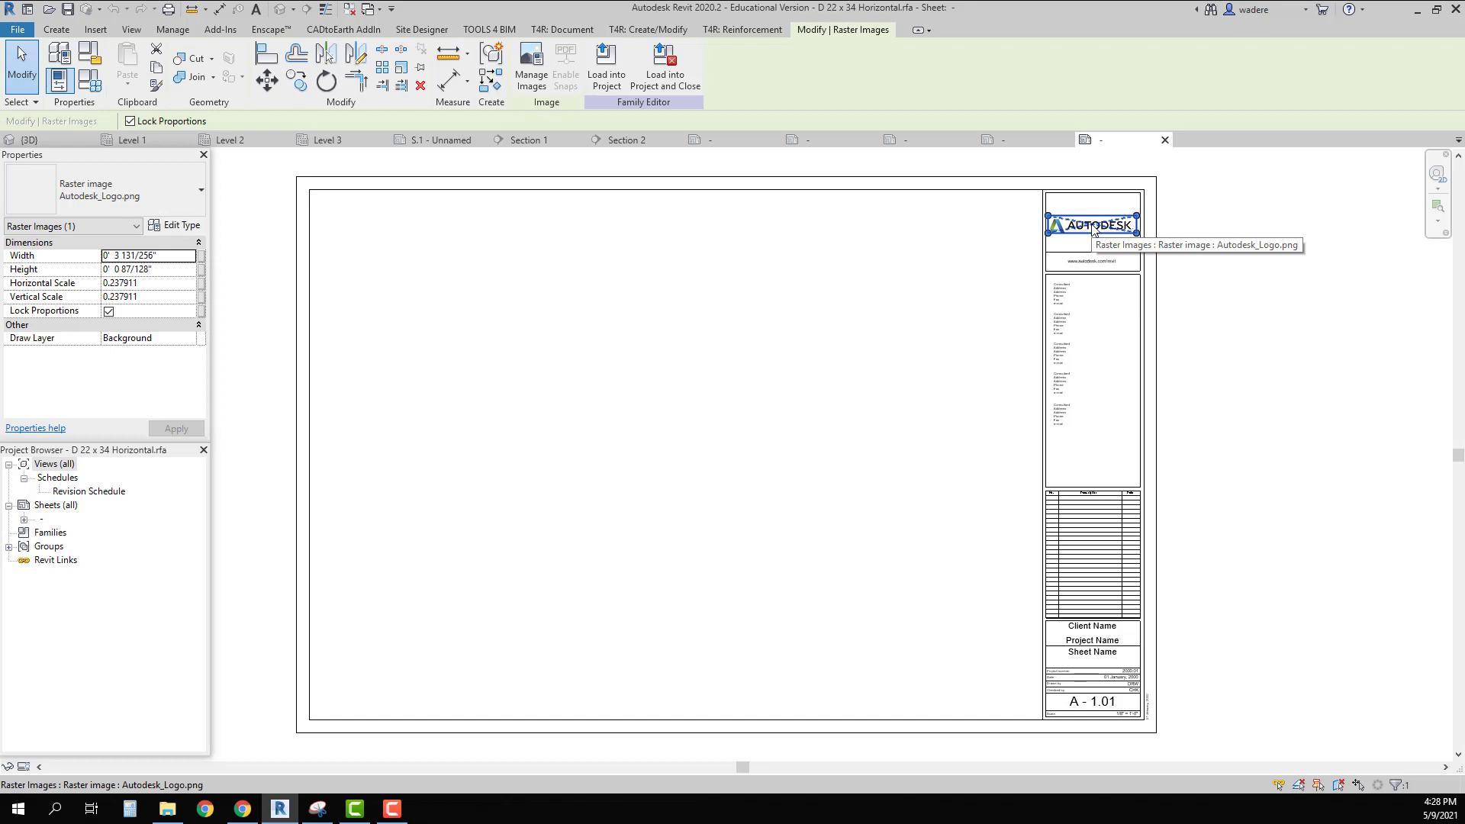
Replace the Autodesk logo in the title block's upper box with the imported image OTC LOGO.JPG from the STEEL folder
key(Delete)
middle_drag(1091, 235, 759, 280)
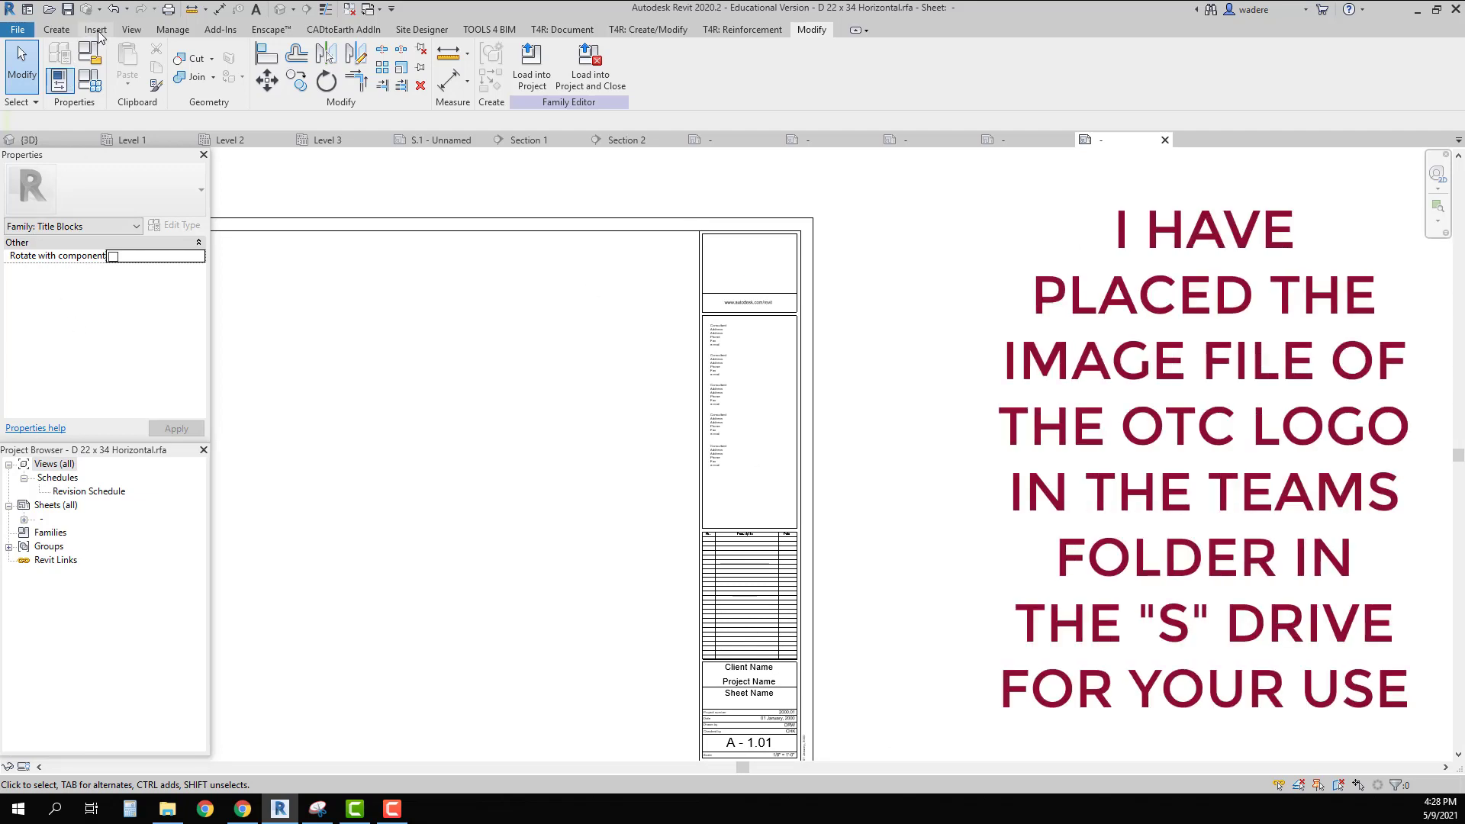
click(97, 30)
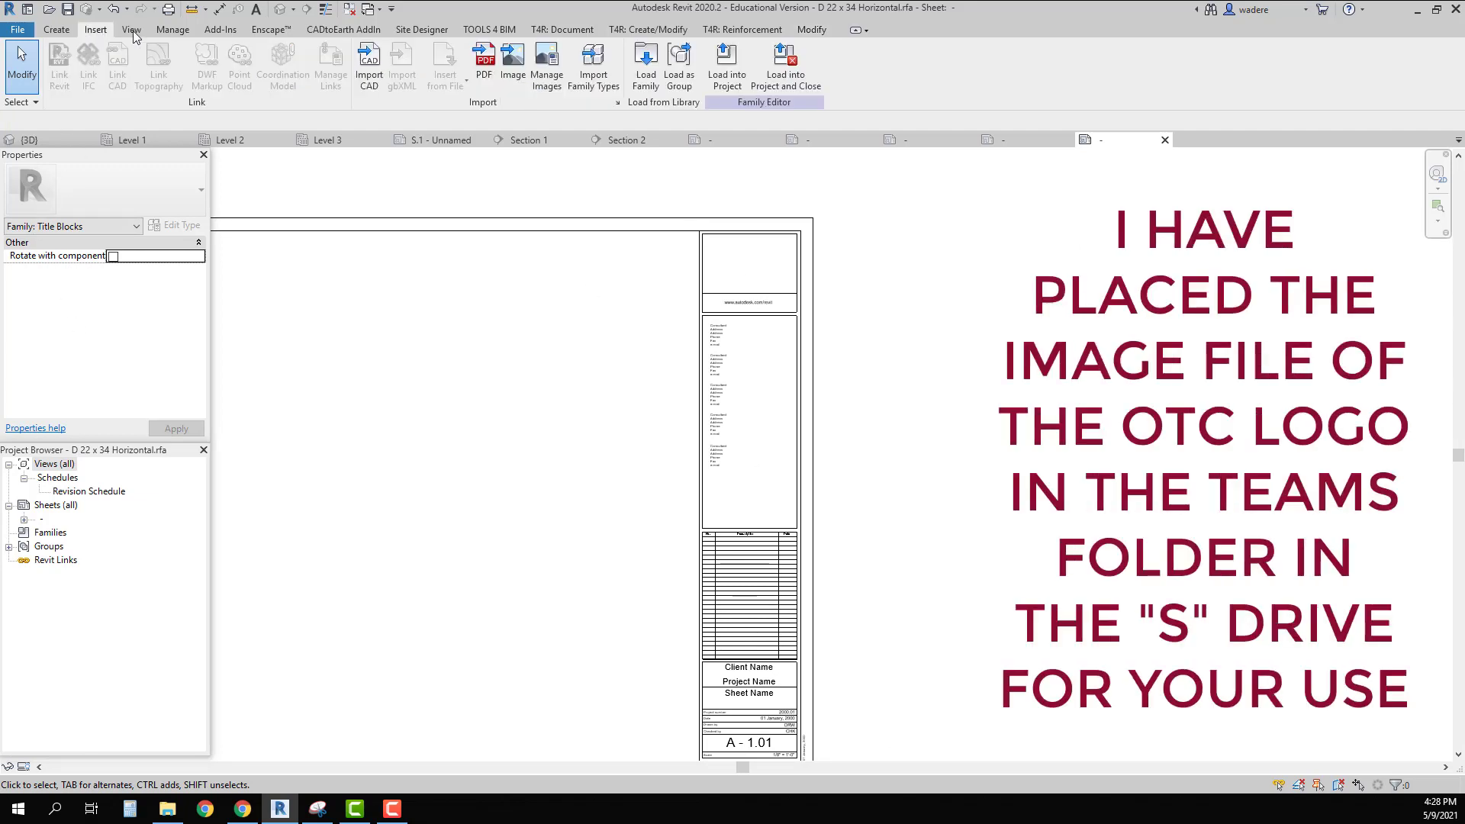
click(512, 55)
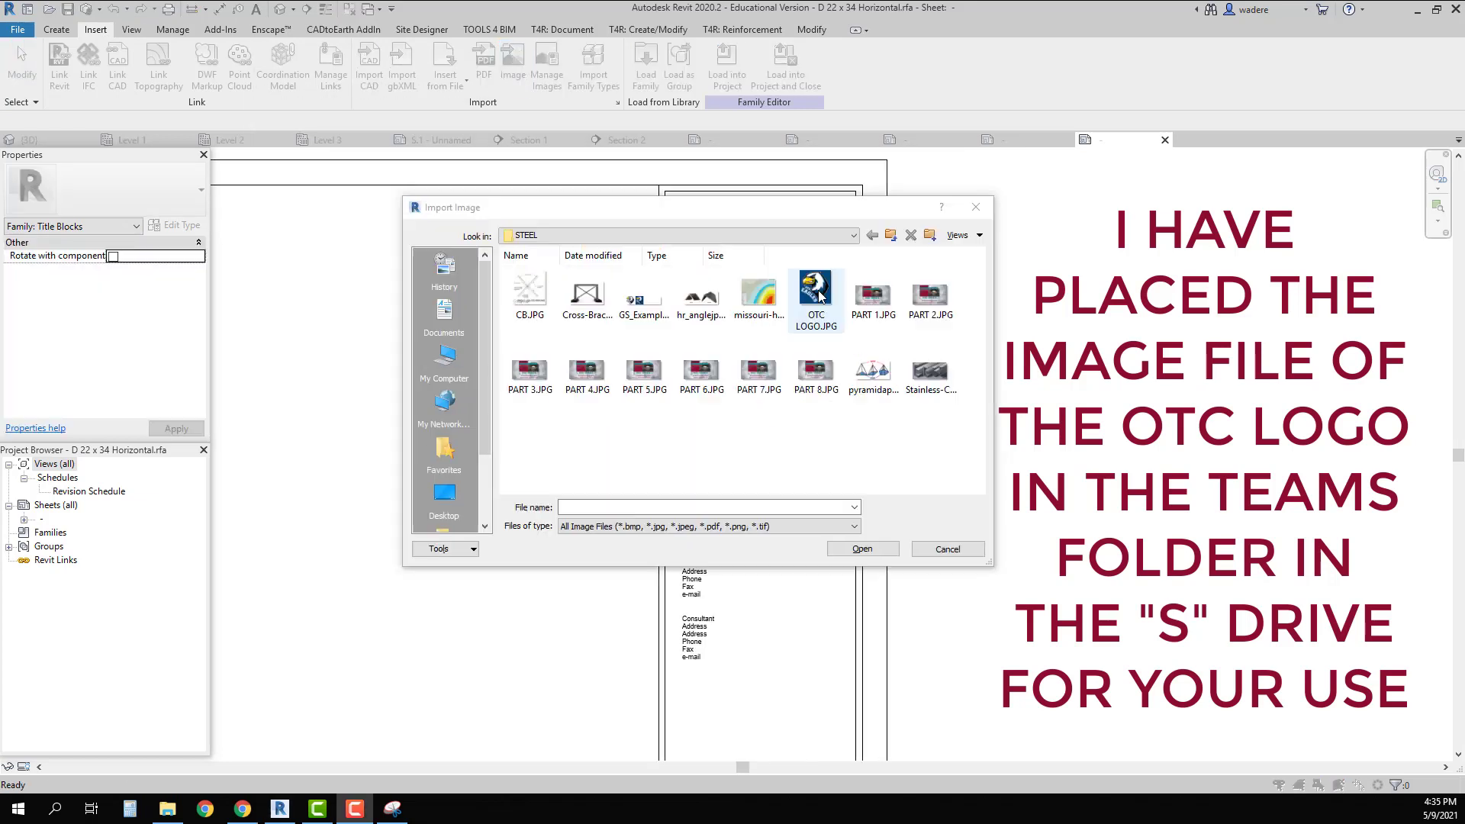
click(816, 297)
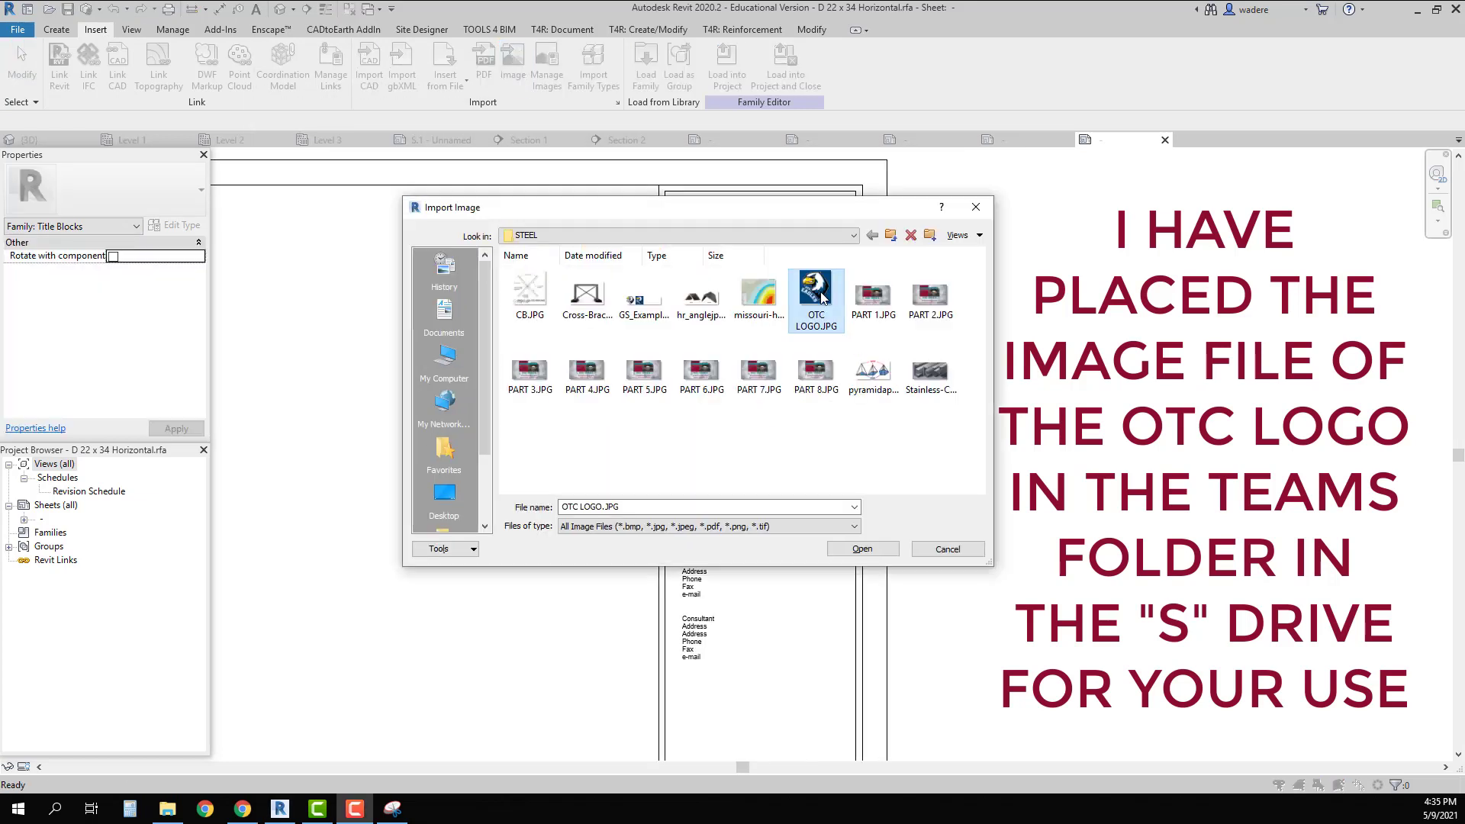
click(863, 549)
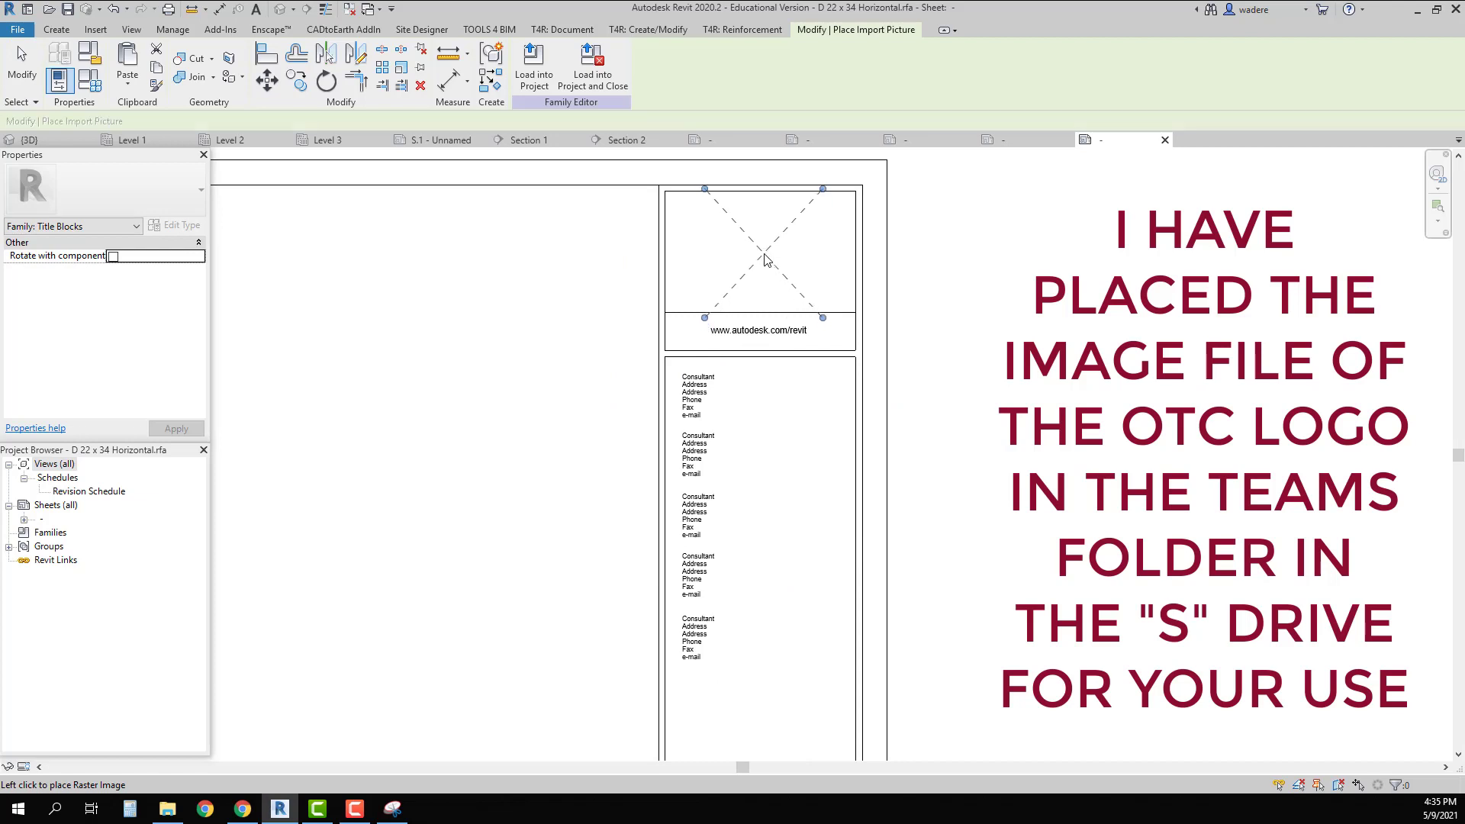
click(765, 255)
Shrink the OTC logo proportionally to about 2 17/128" wide and centre it in the box above the web address
scroll(423, 290, up, 3)
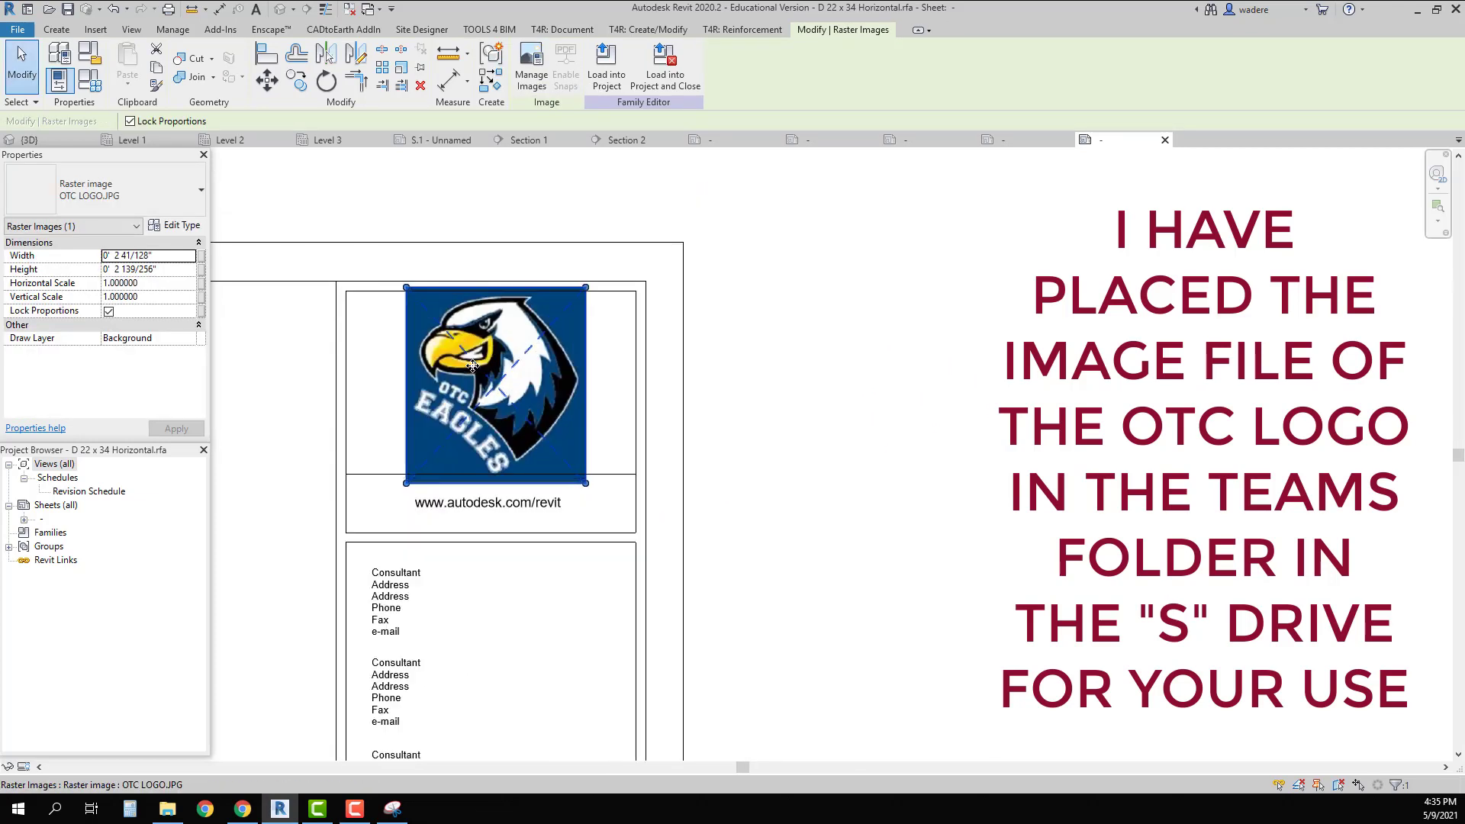
drag(386, 261, 393, 272)
drag(622, 520, 608, 505)
drag(610, 272, 613, 267)
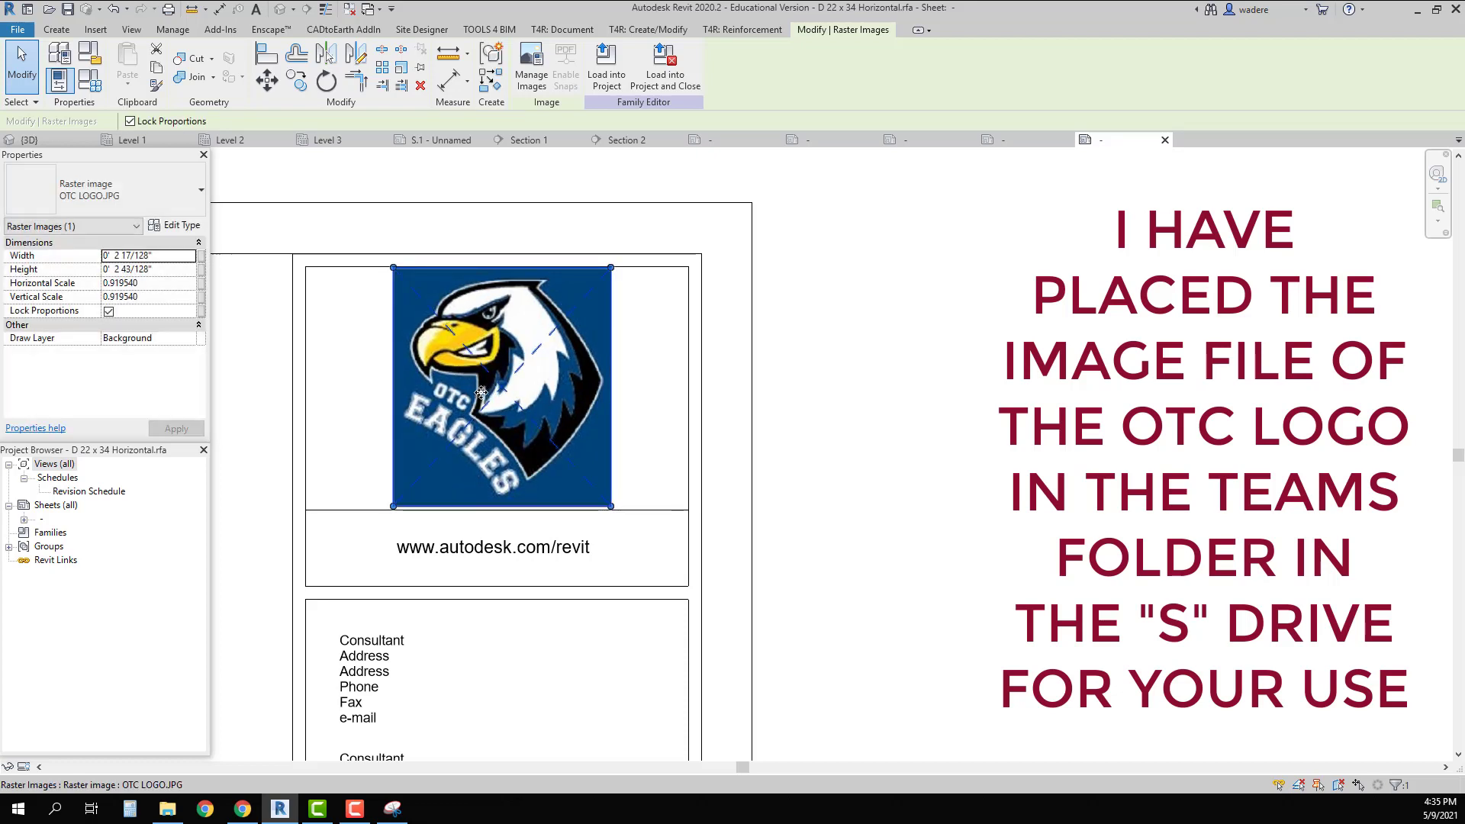
drag(503, 389, 504, 389)
click(702, 435)
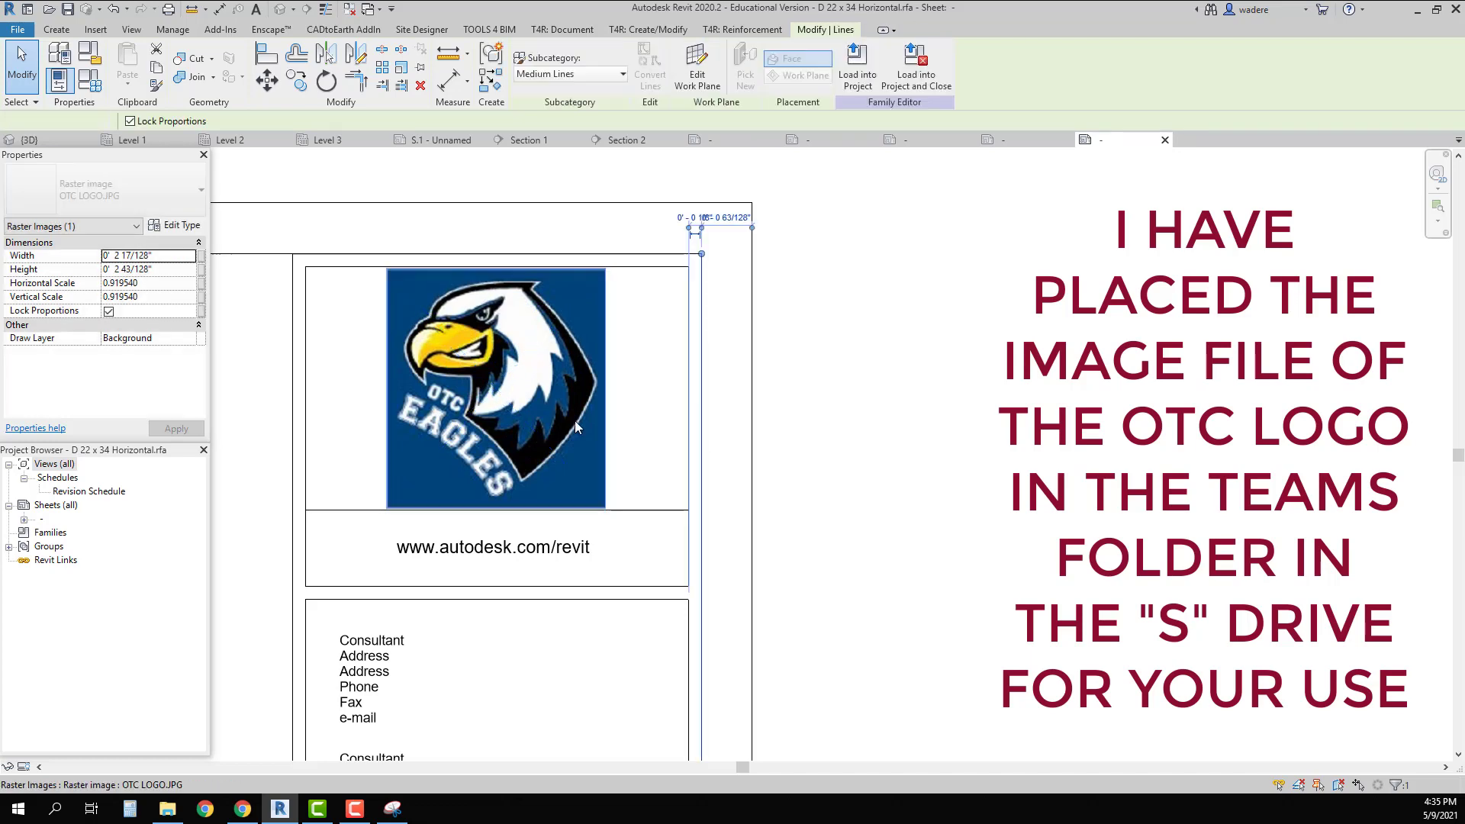
Open the title block family for editing from sheet S.1 and change the web address below the logo to OTC.EDU
scroll(574, 420, down, 3)
middle_drag(590, 494, 593, 374)
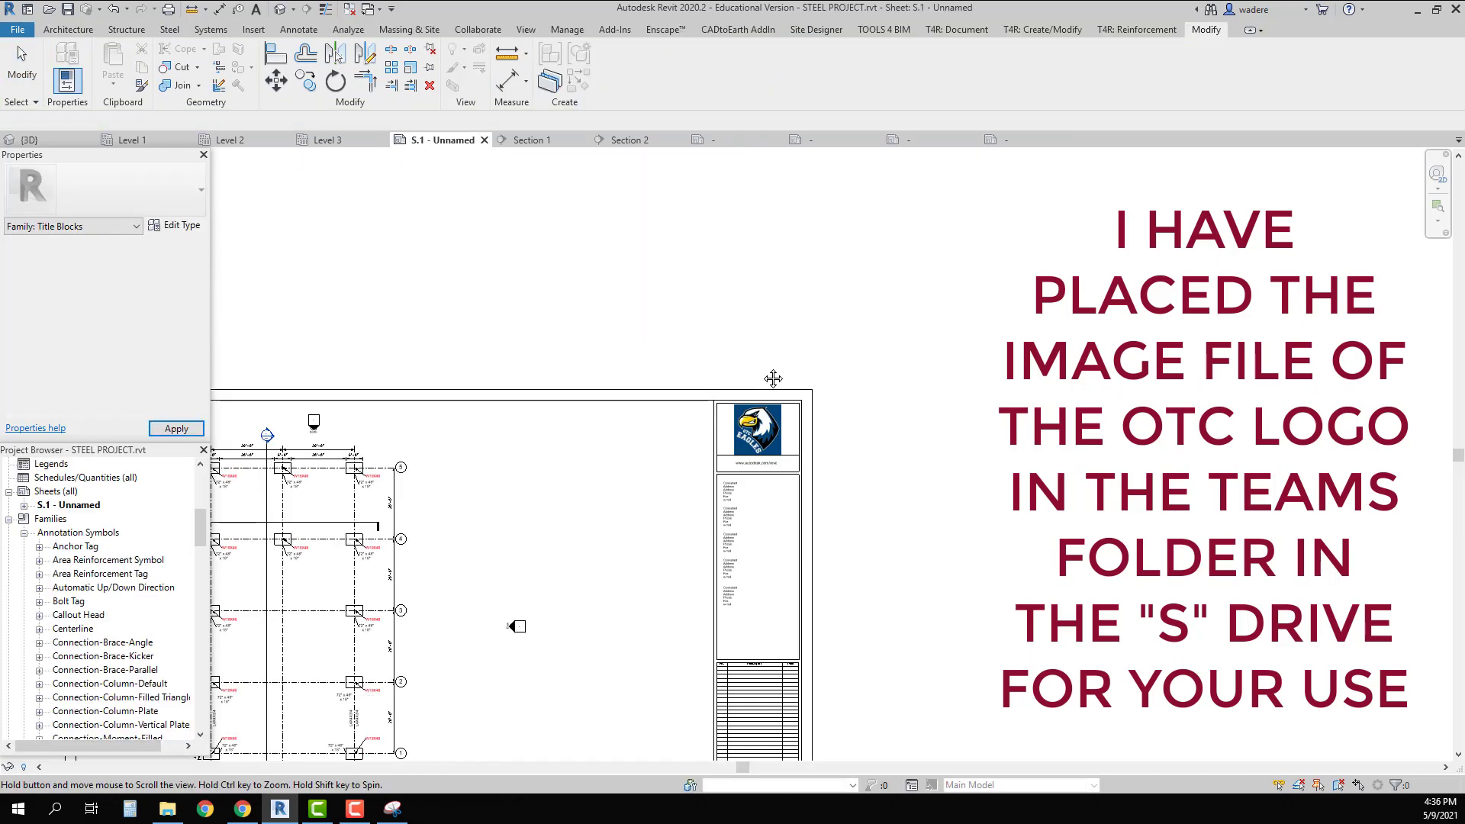
scroll(762, 427, up, 3)
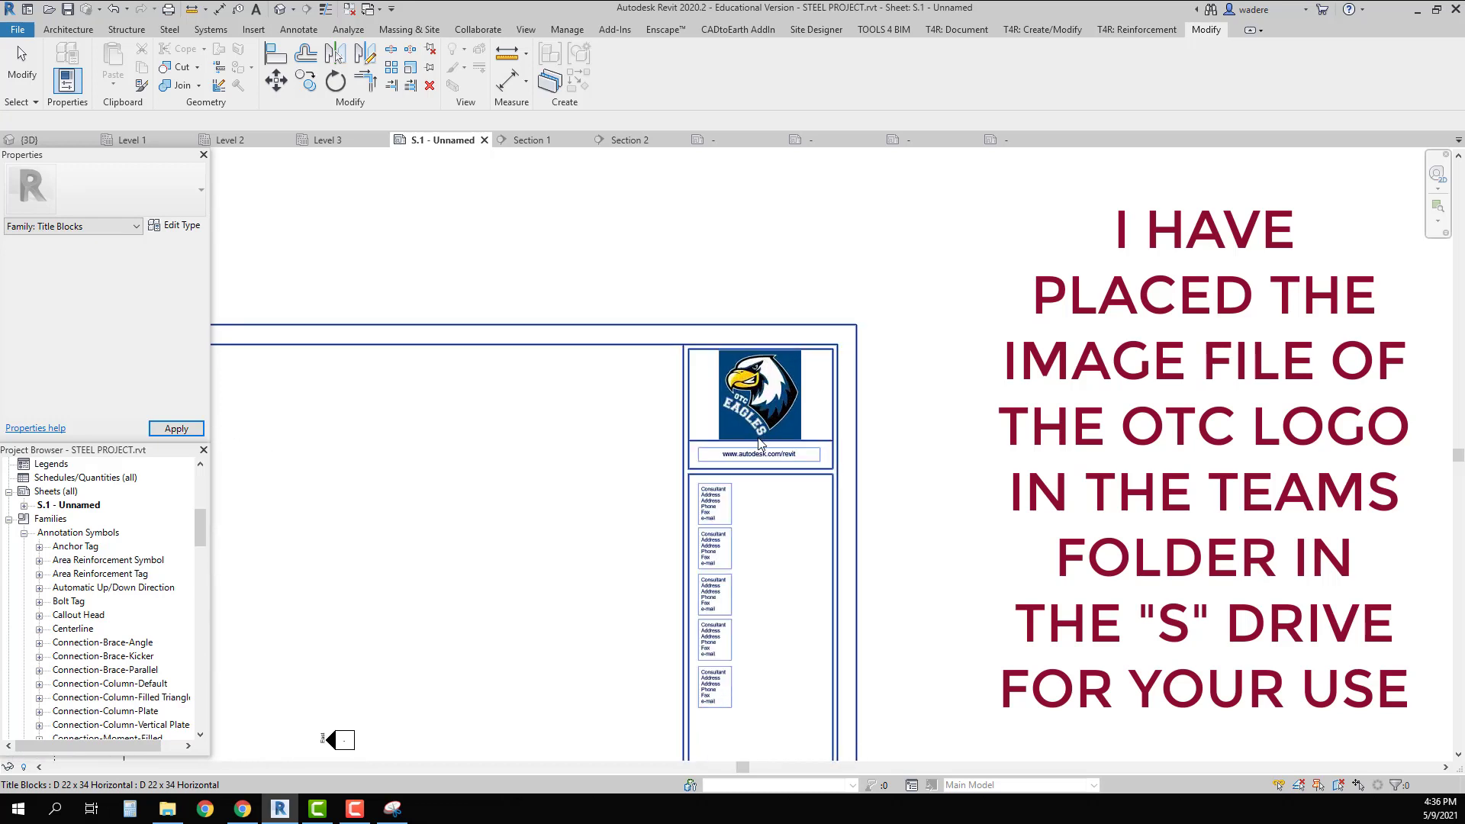
scroll(751, 467, up, 2)
click(749, 451)
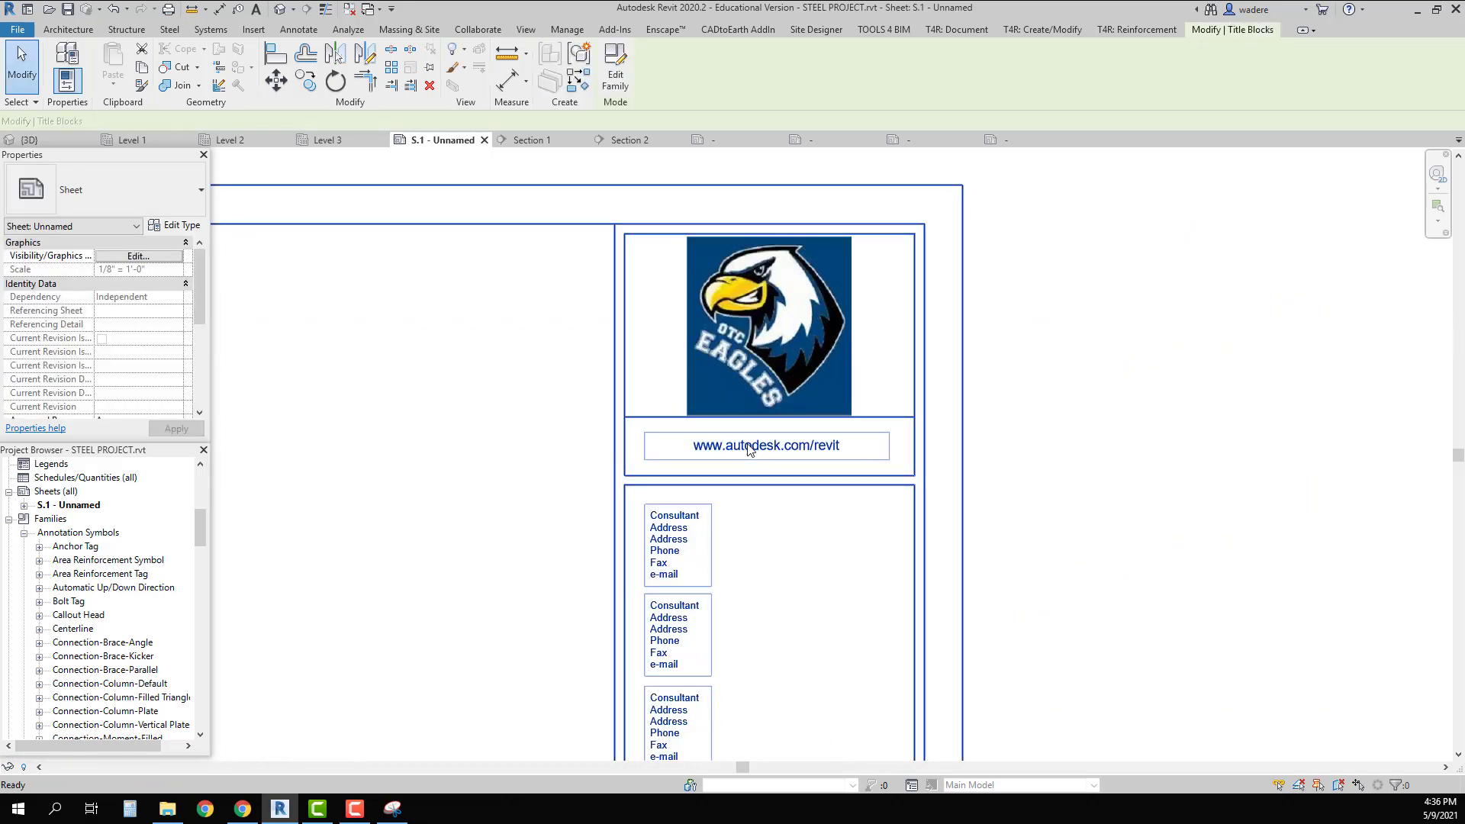
double_click(749, 451)
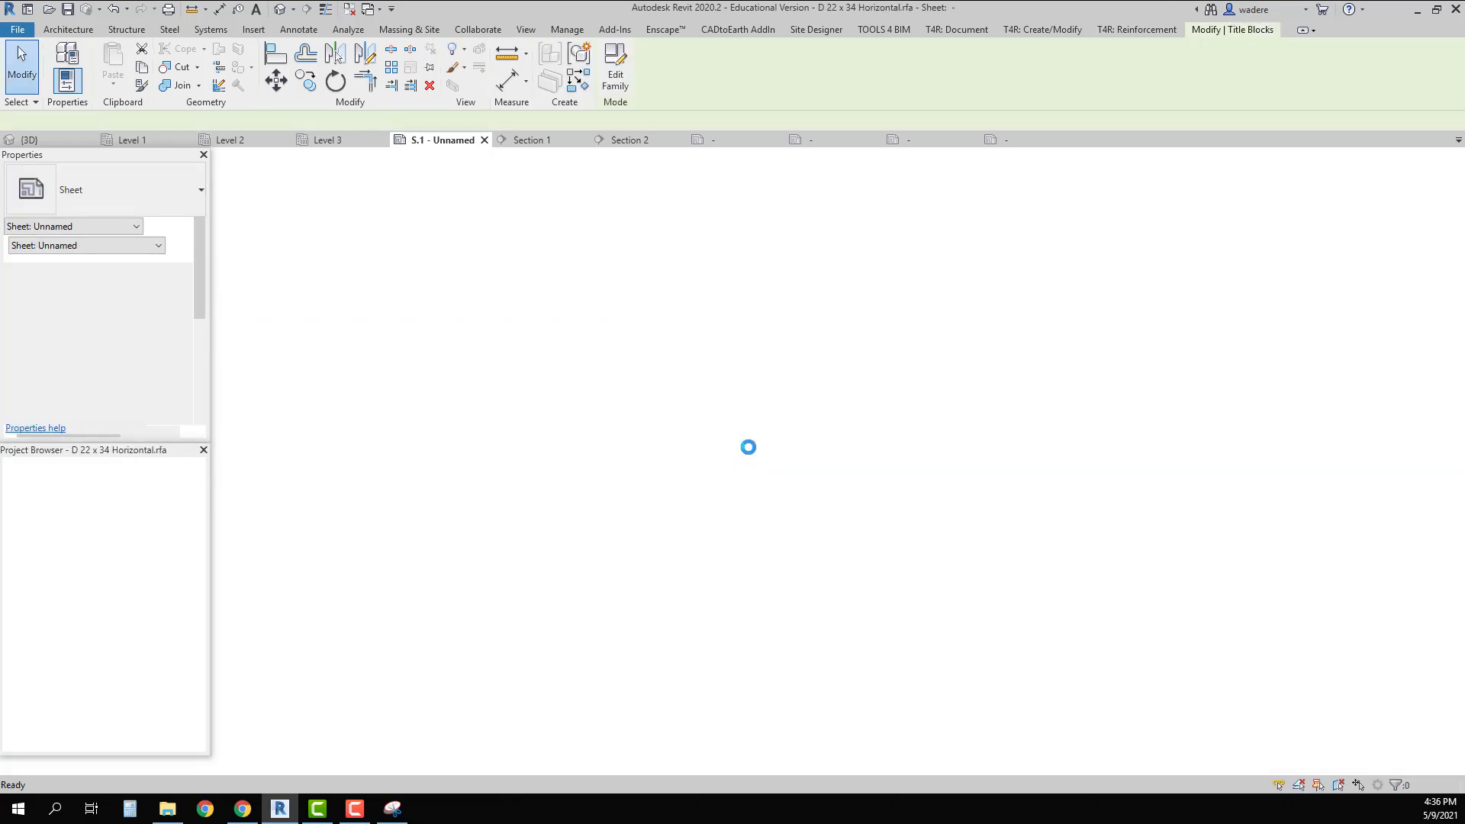
double_click(922, 354)
text(OTC.EDU)
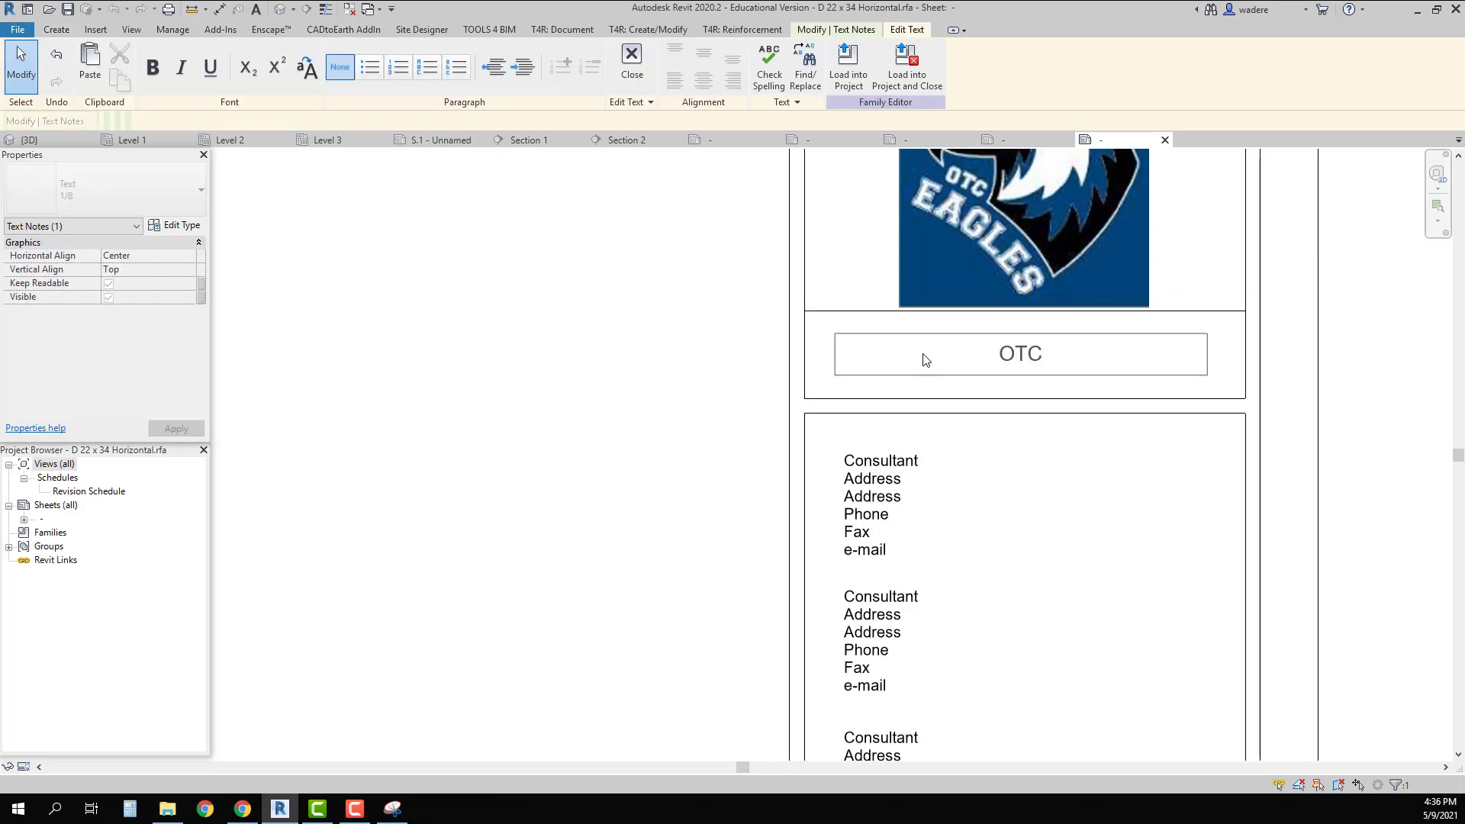
text(E)
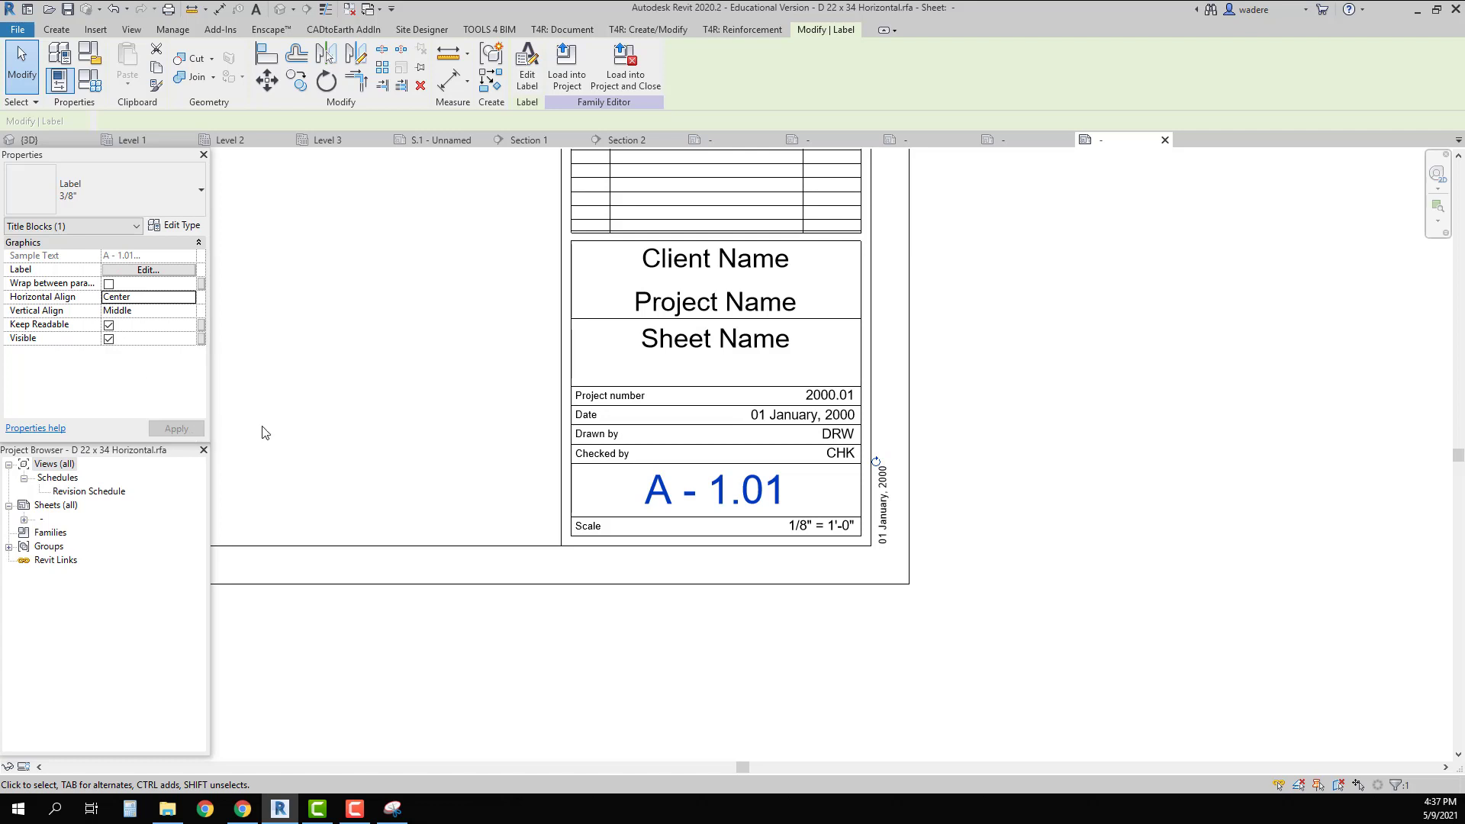
Load the title block into STEEL PROJECT.rvt and close it, saving the family and overwriting the existing version and its parameter values
click(481, 446)
scroll(690, 434, down, 4)
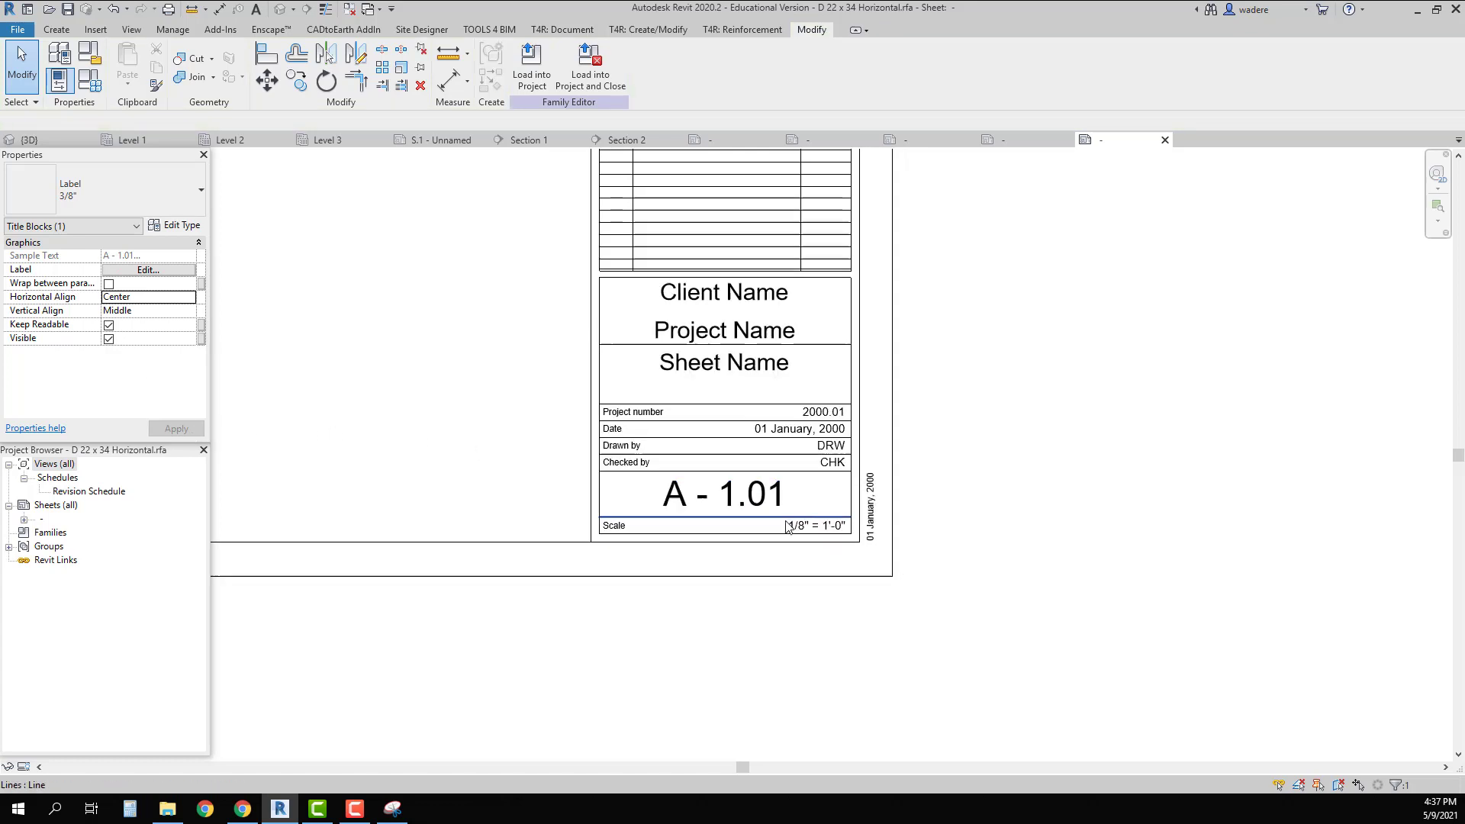
click(583, 57)
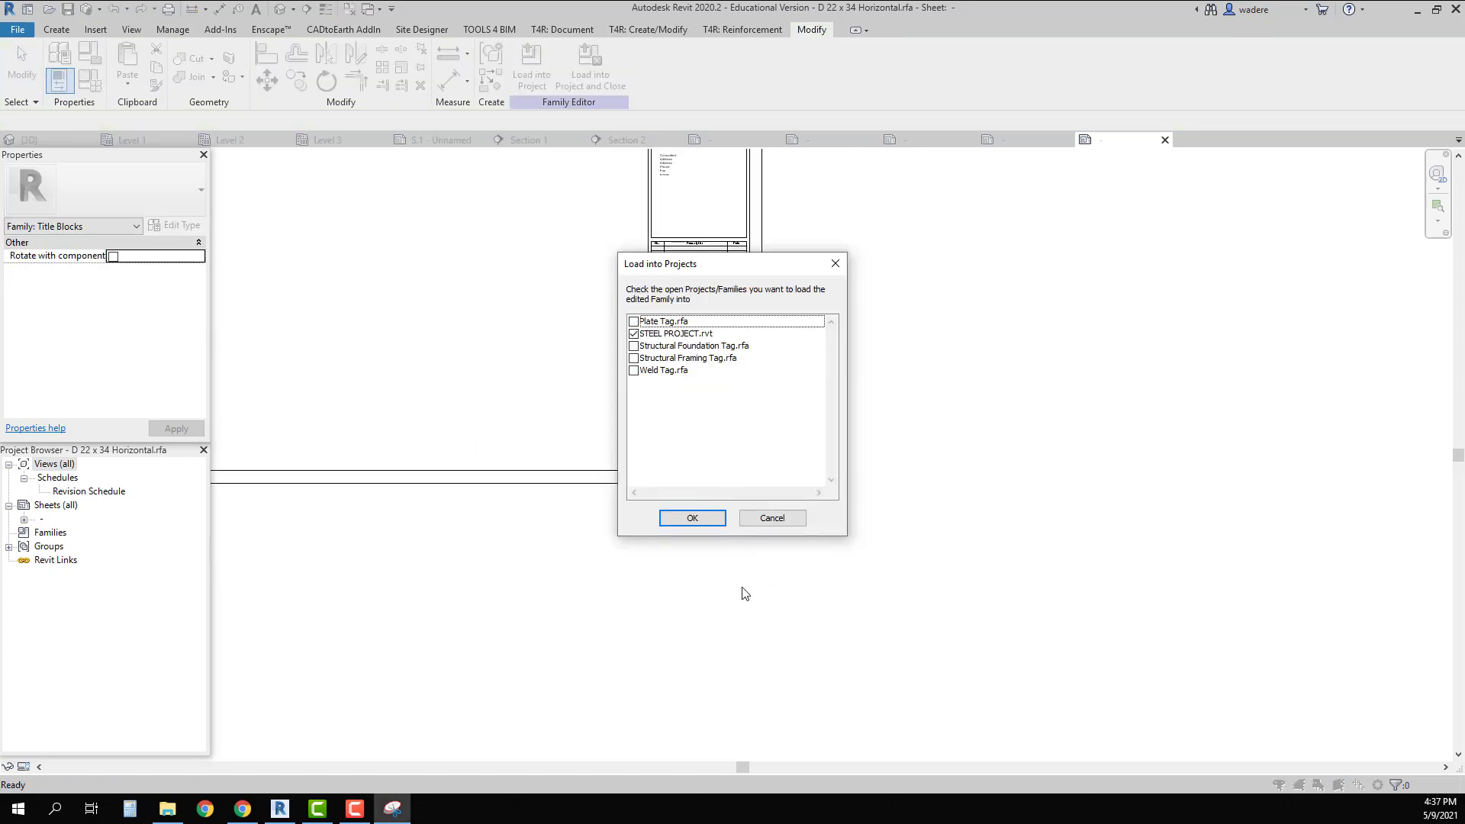
click(694, 519)
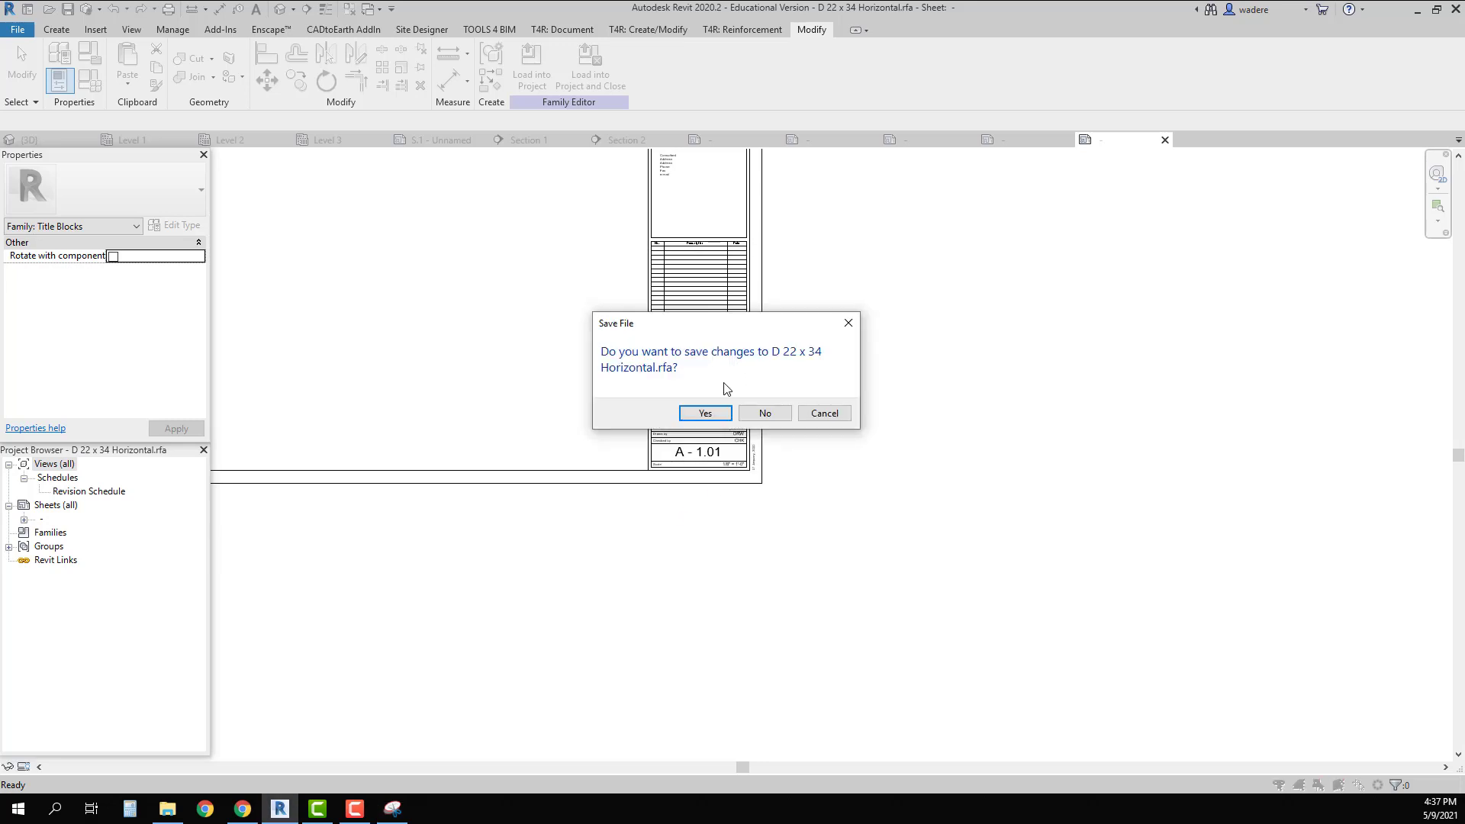
click(705, 414)
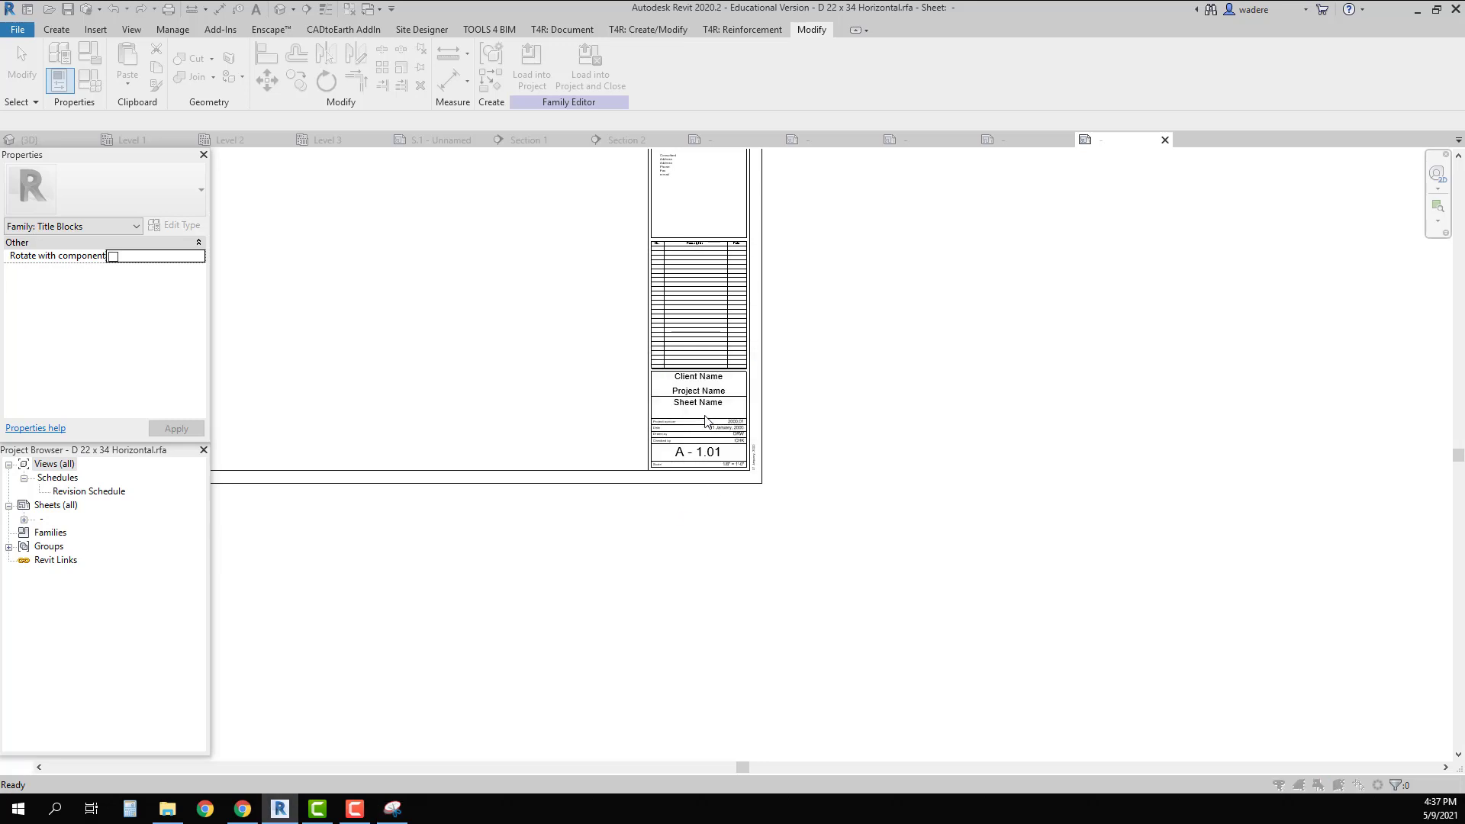
click(705, 413)
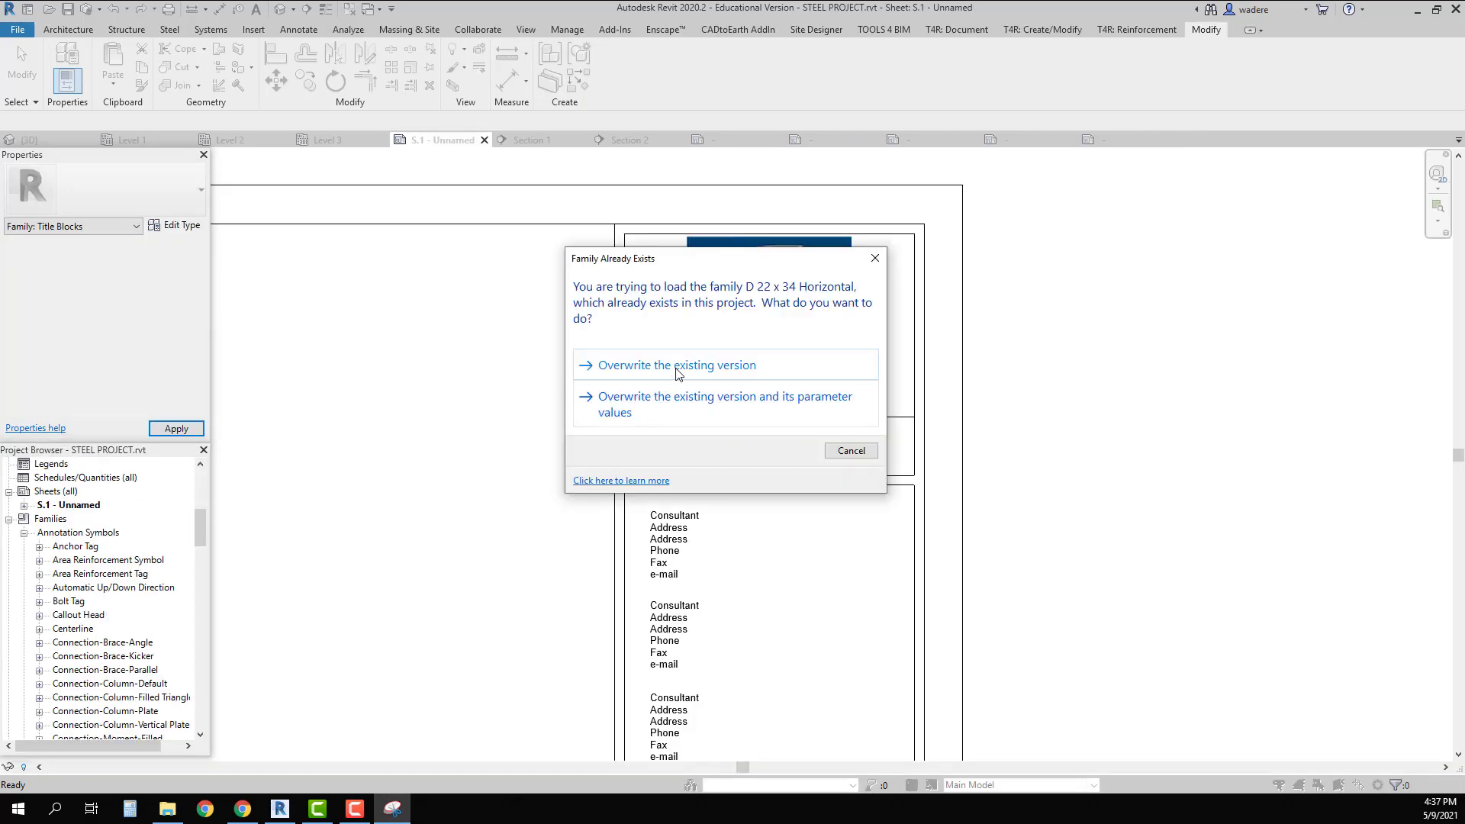
click(666, 406)
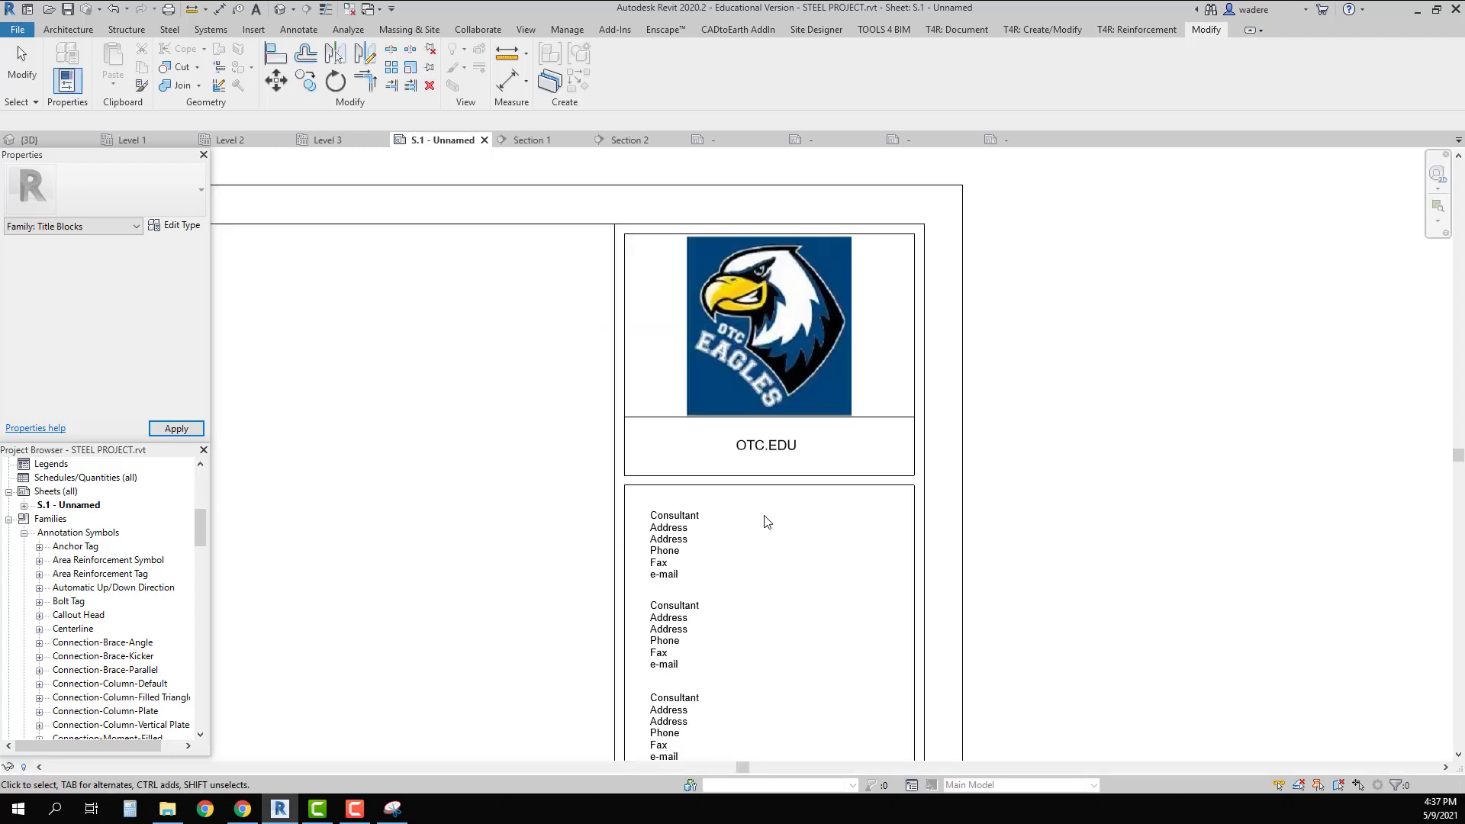
Replace the Owner text in the sheet's title block with the client's name in capitals
scroll(767, 522, down, 4)
middle_drag(740, 566, 746, 327)
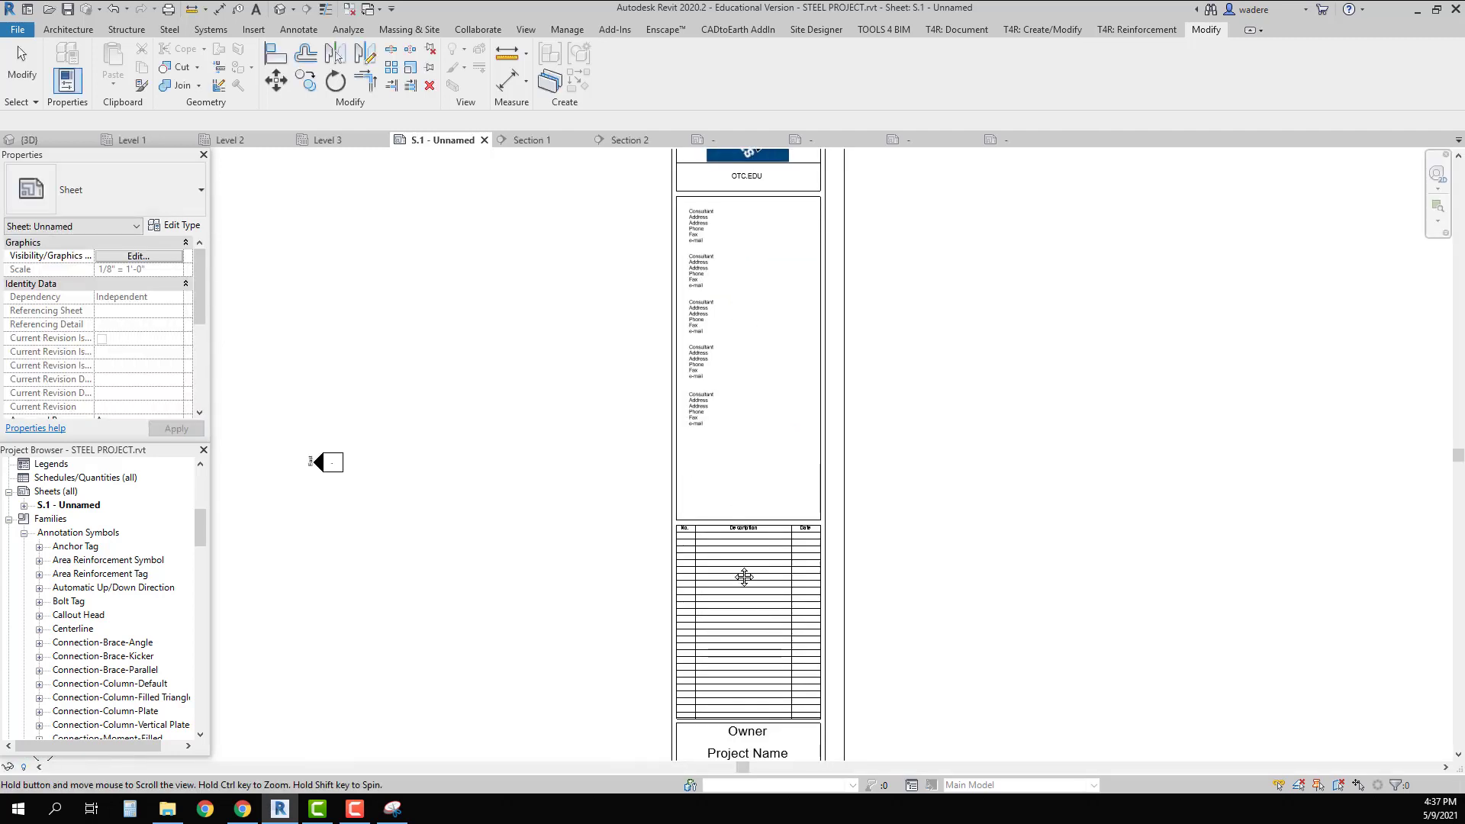
middle_drag(744, 577, 703, 457)
scroll(701, 458, up, 5)
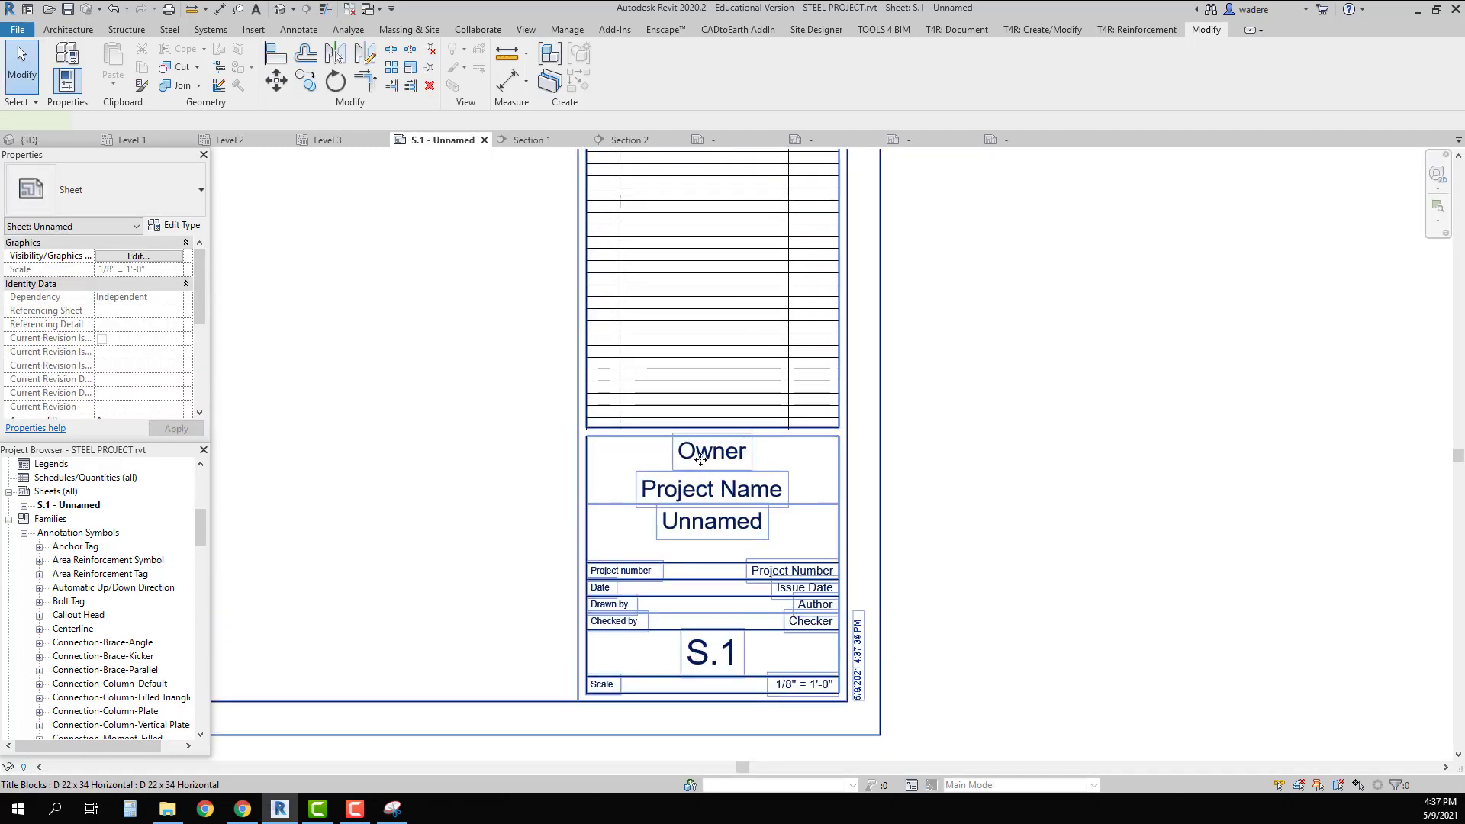
click(701, 459)
click(724, 456)
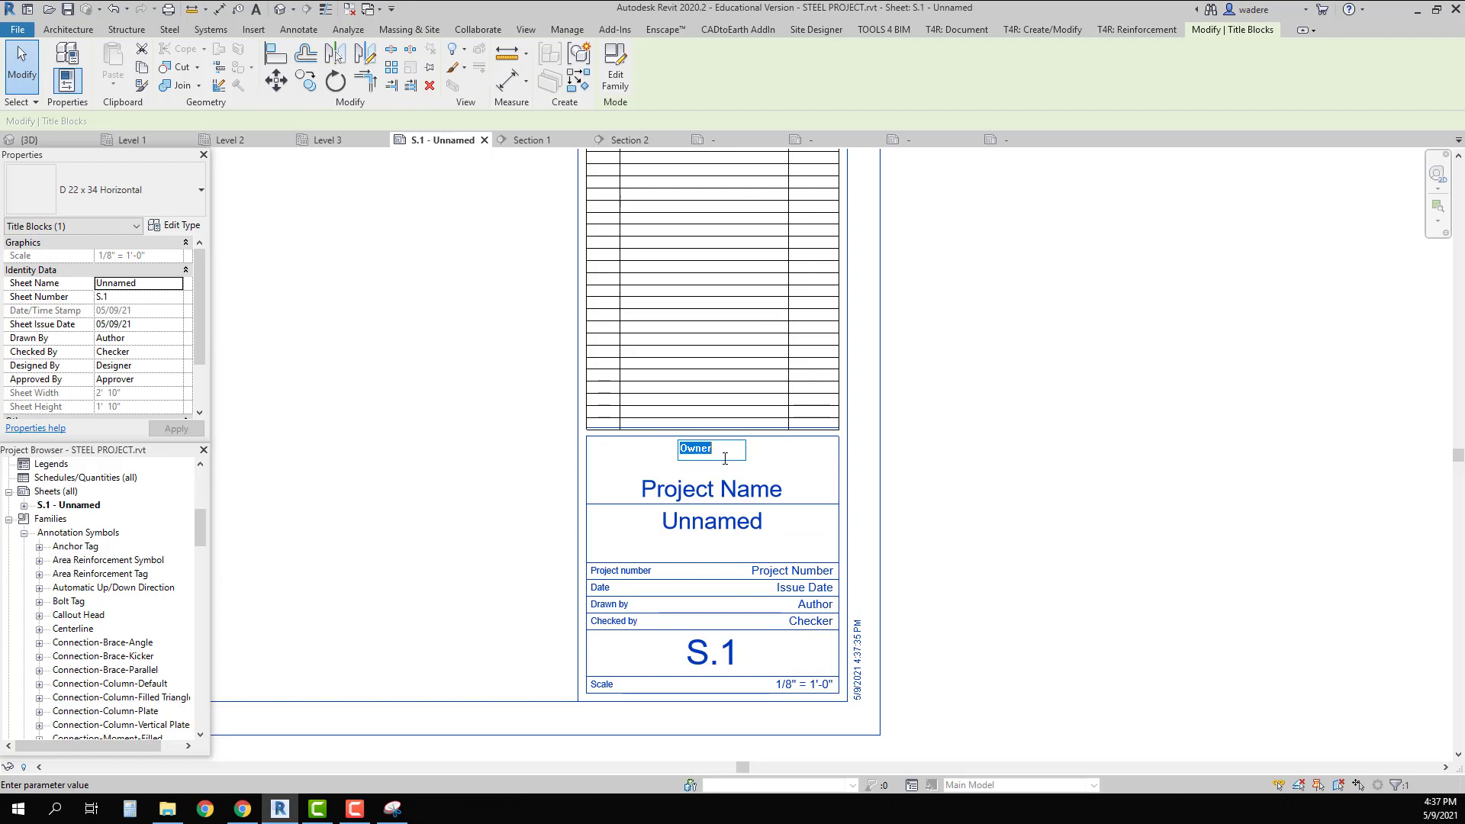
text(m)
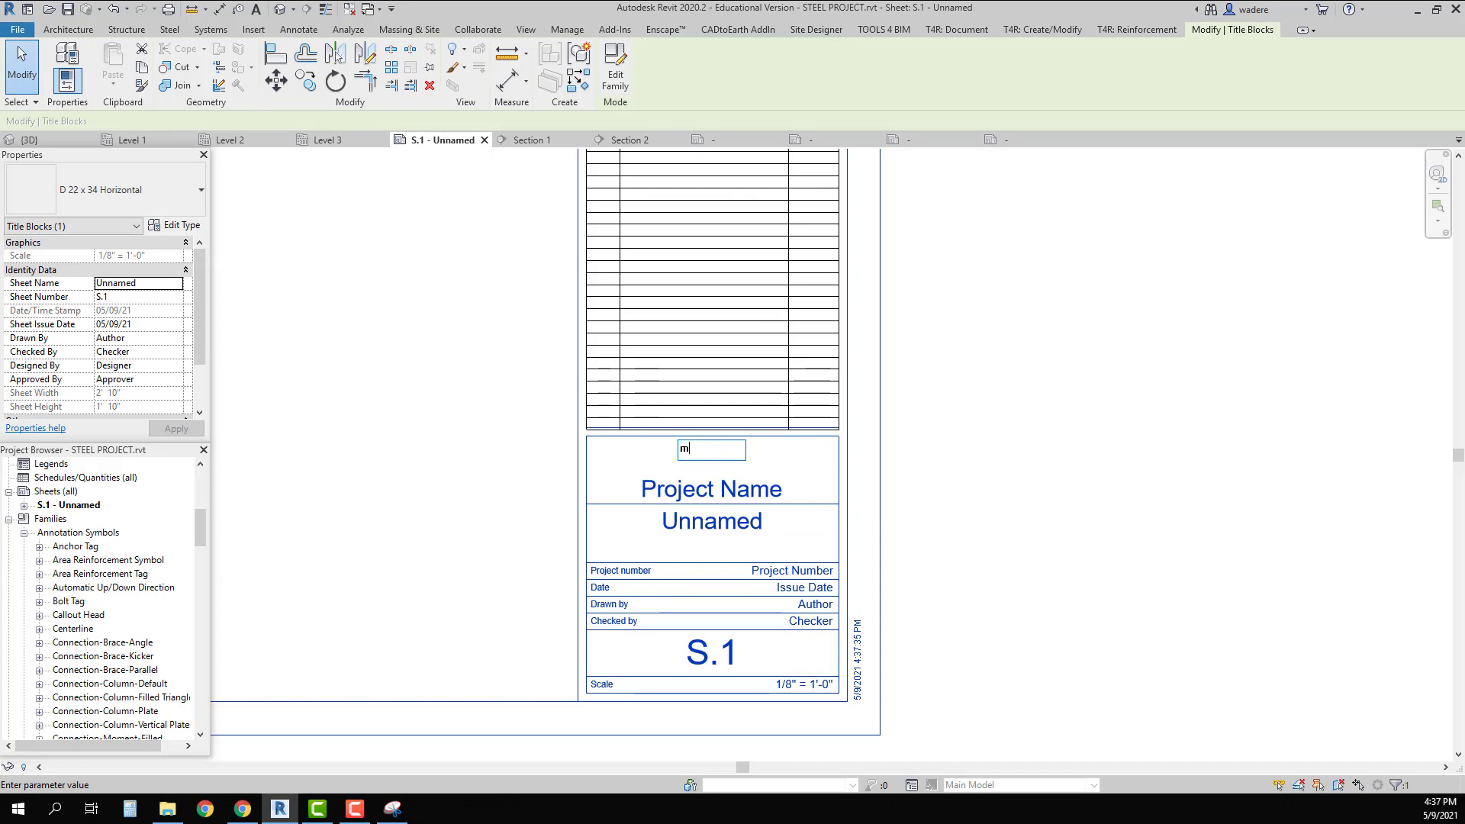
key(BackSpace)
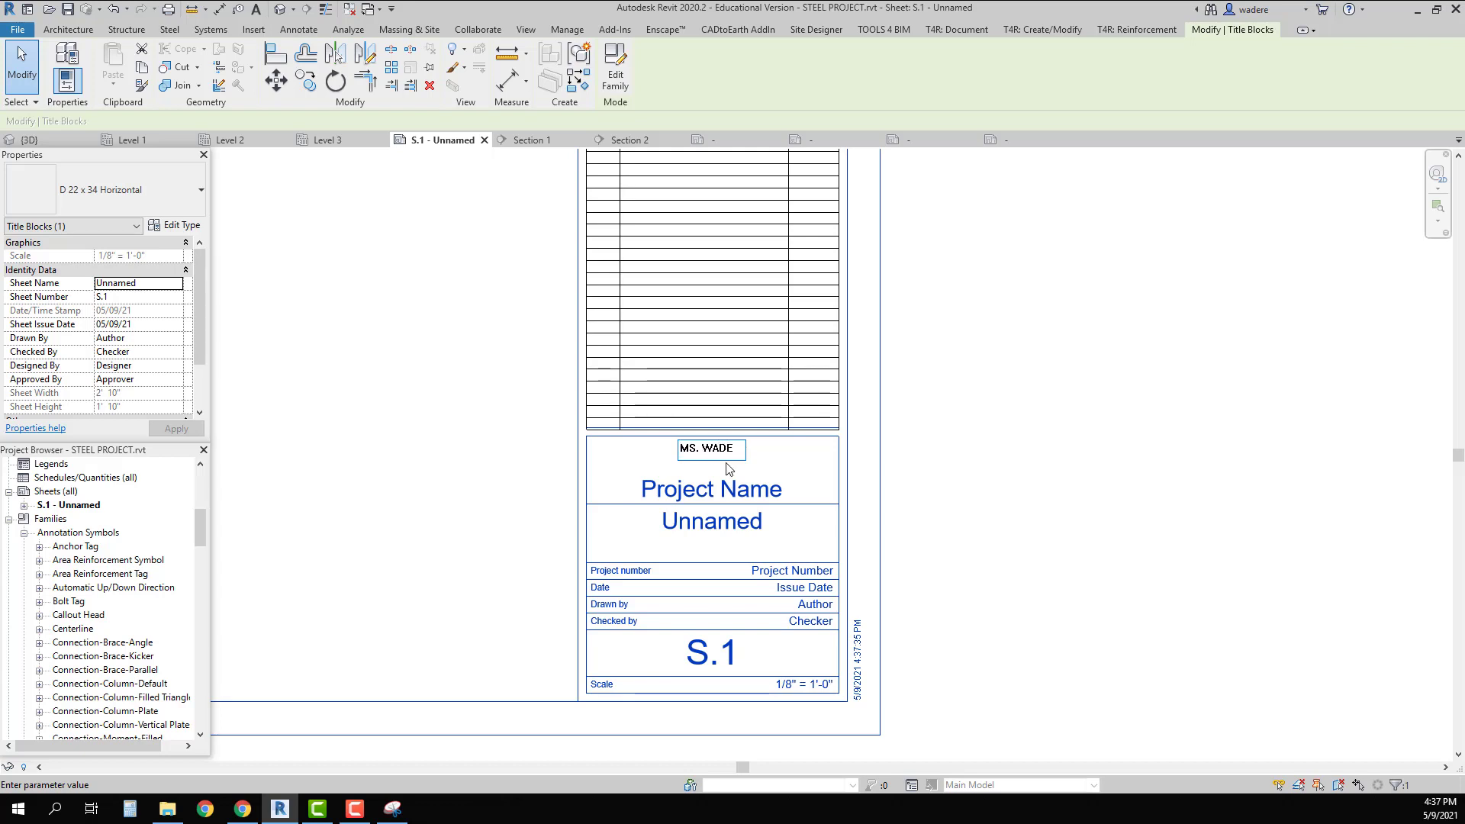
click(725, 497)
Set the project name in the title block to STRUCTURAL STEEL
click(726, 497)
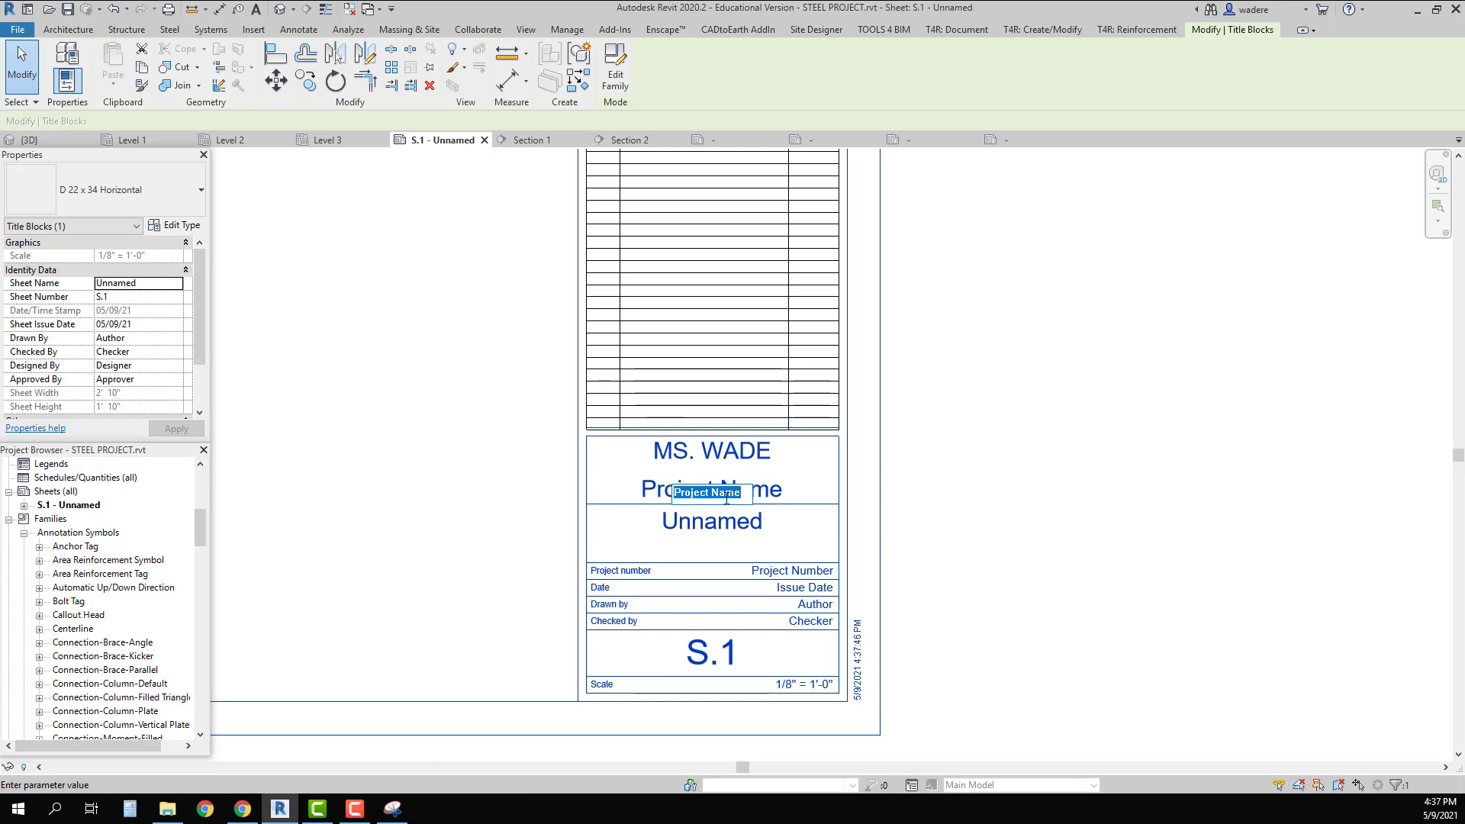
text(s)
text(TRUCTURAL STEEL)
click(729, 525)
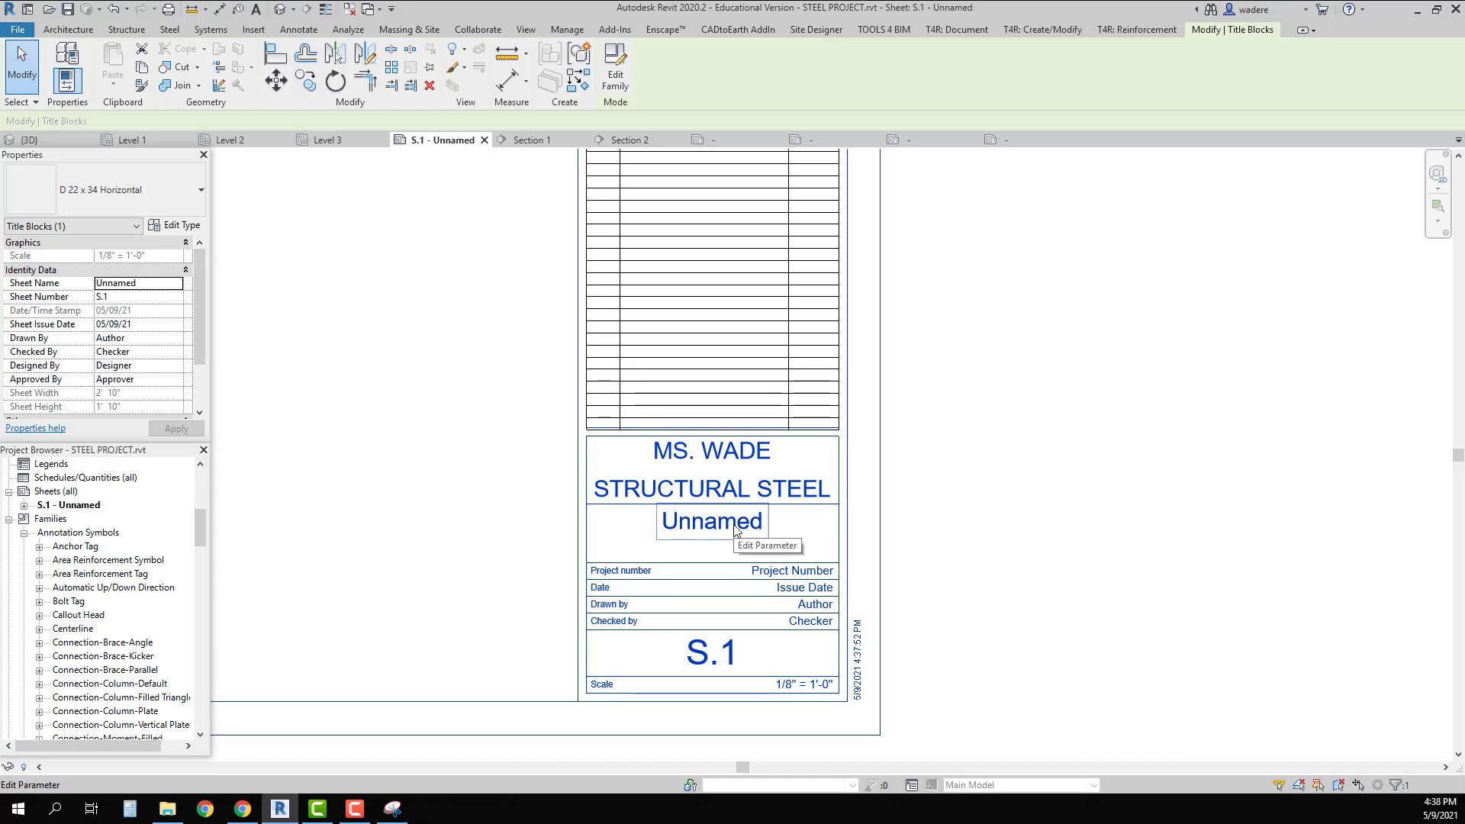
Rename sheet S.1 as SMALL STRUCTURAL BUILDING through the sheet name in its title block
click(736, 528)
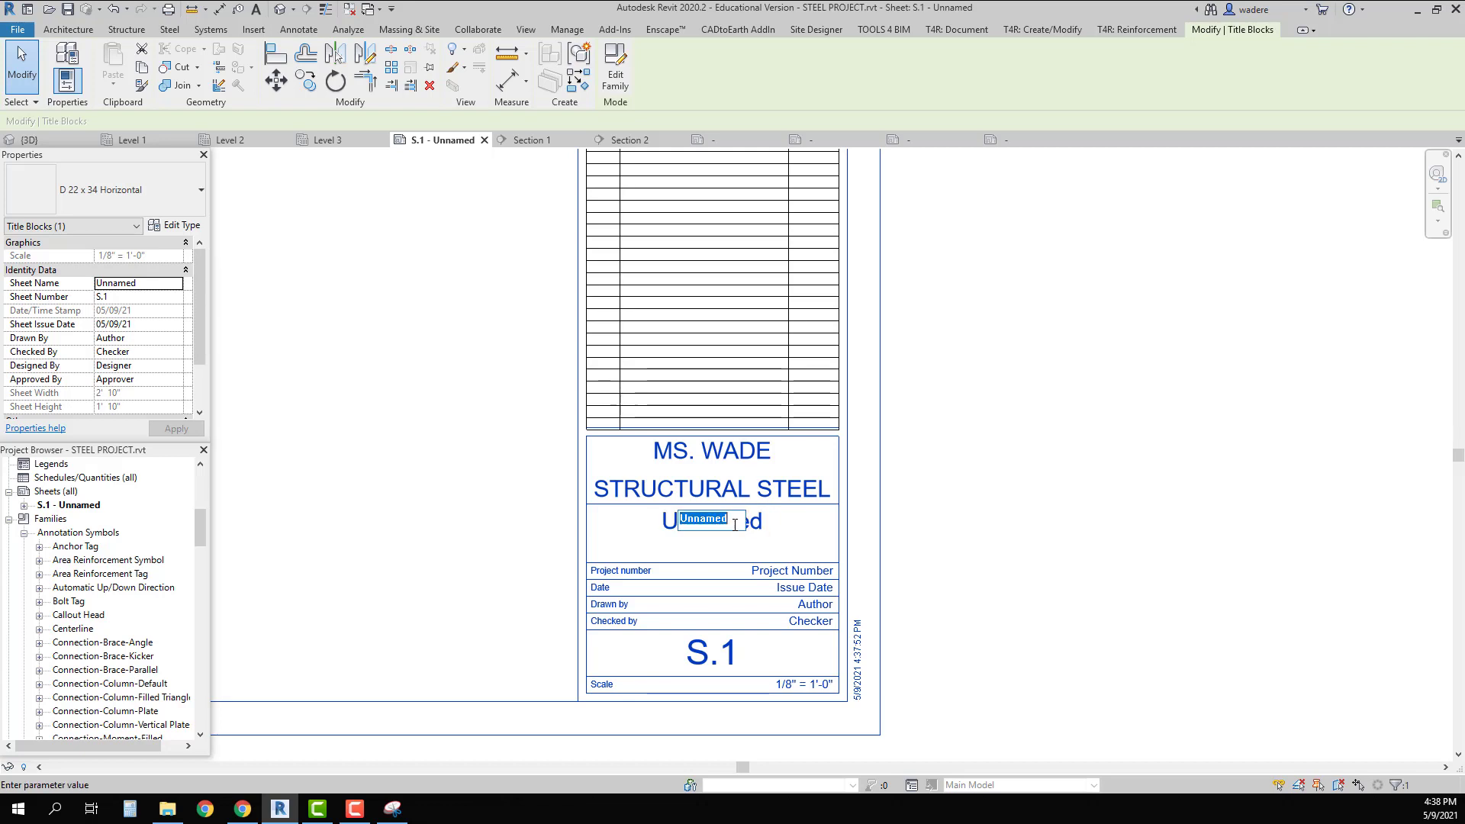
text(S)
key(BackSpace)
key(BackSpace)
key(BackSpace)
text(STRUCT)
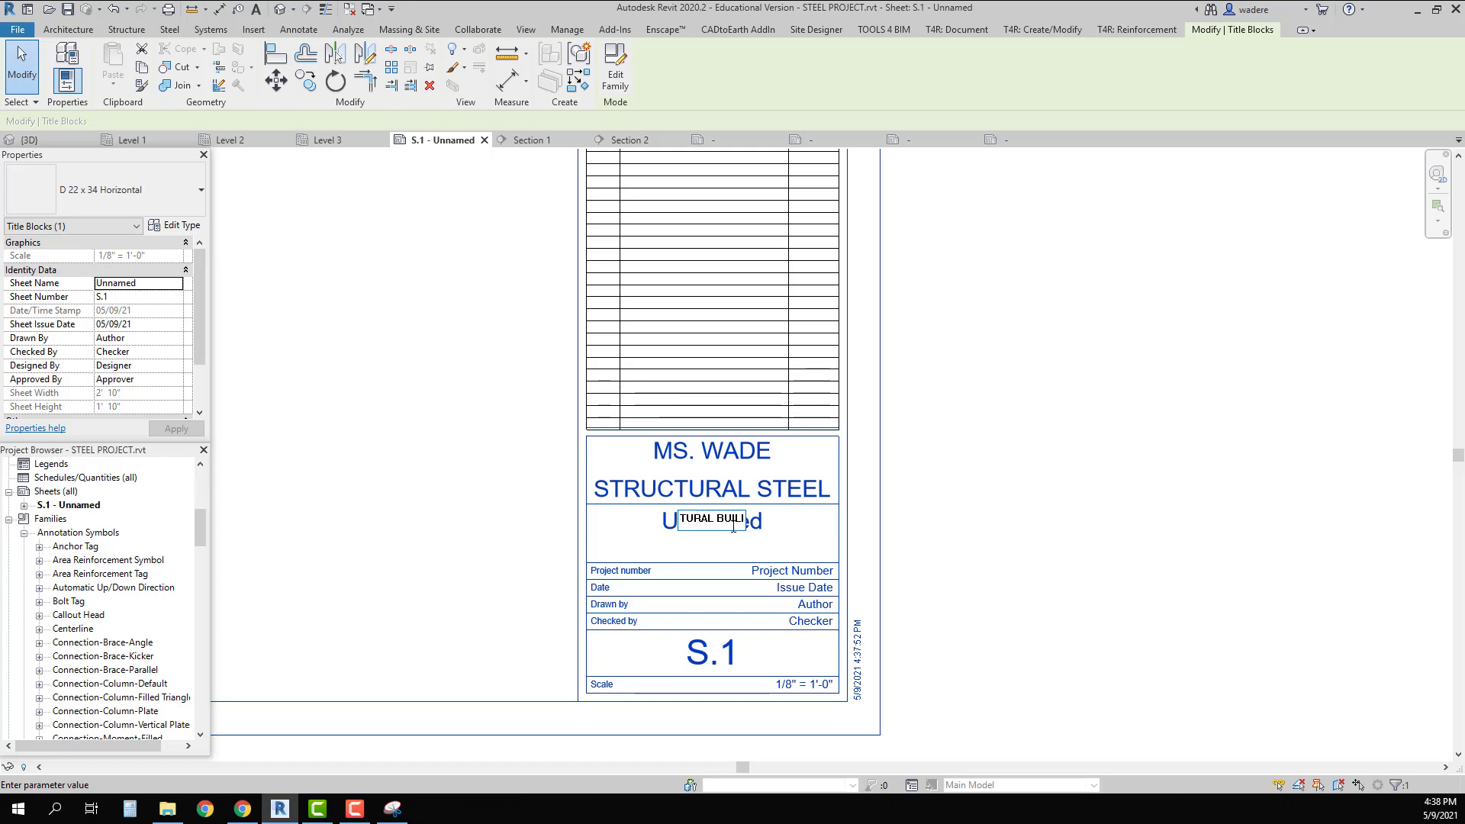
text(URAL BUILDING)
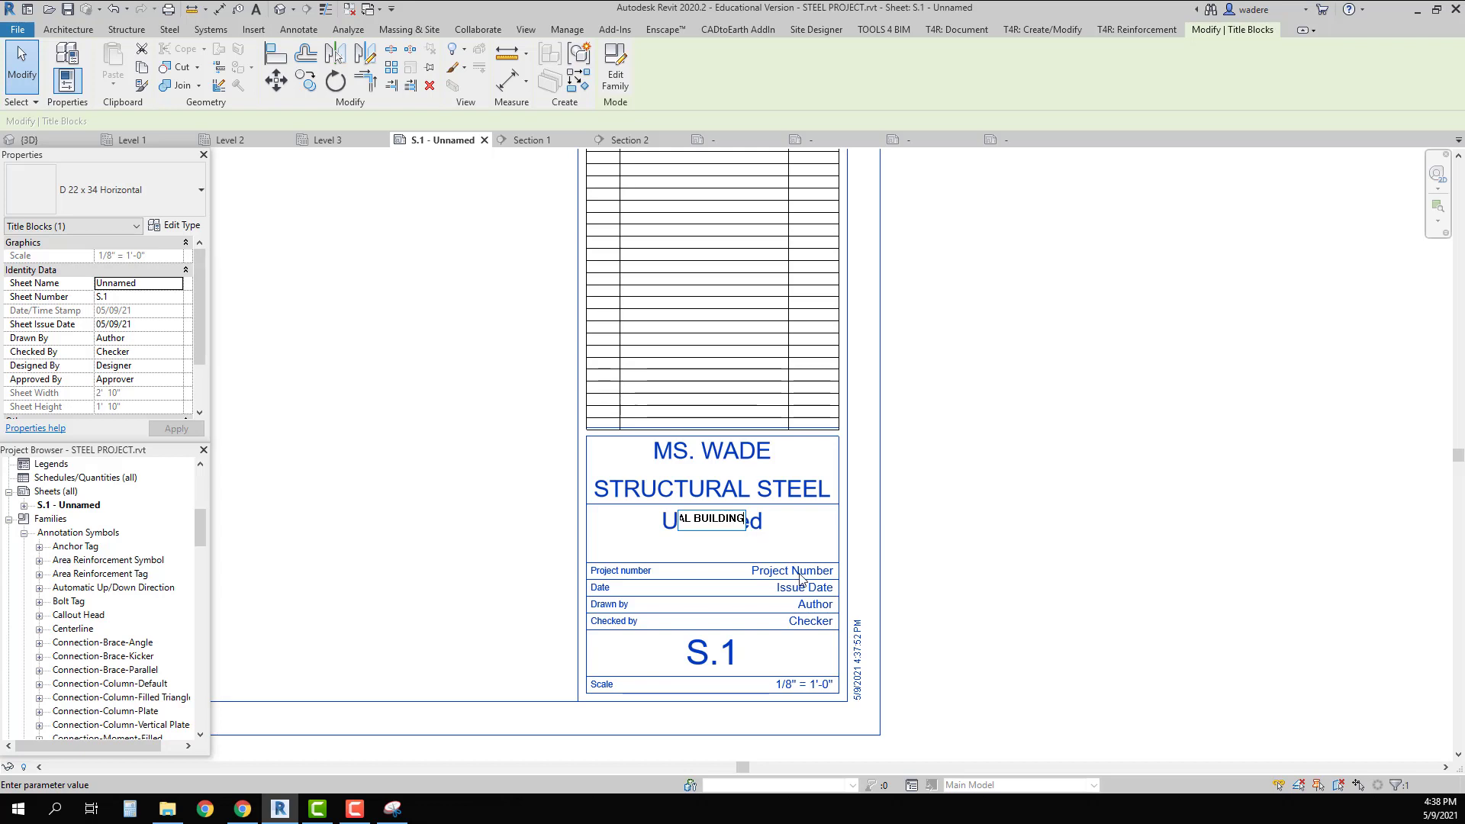
key(Return)
Set the project number in the title block to 001-01
click(805, 571)
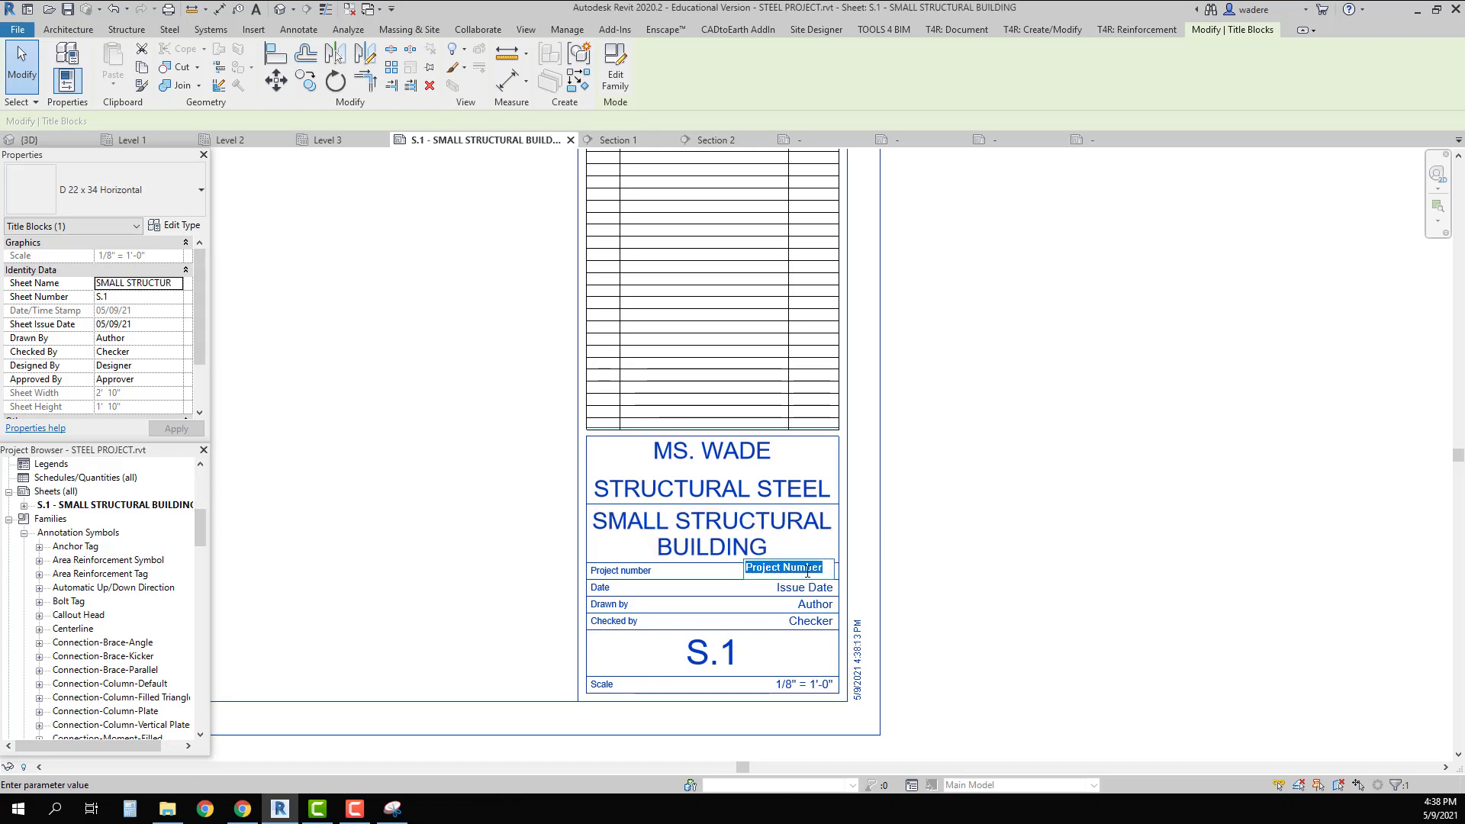
text(001-01)
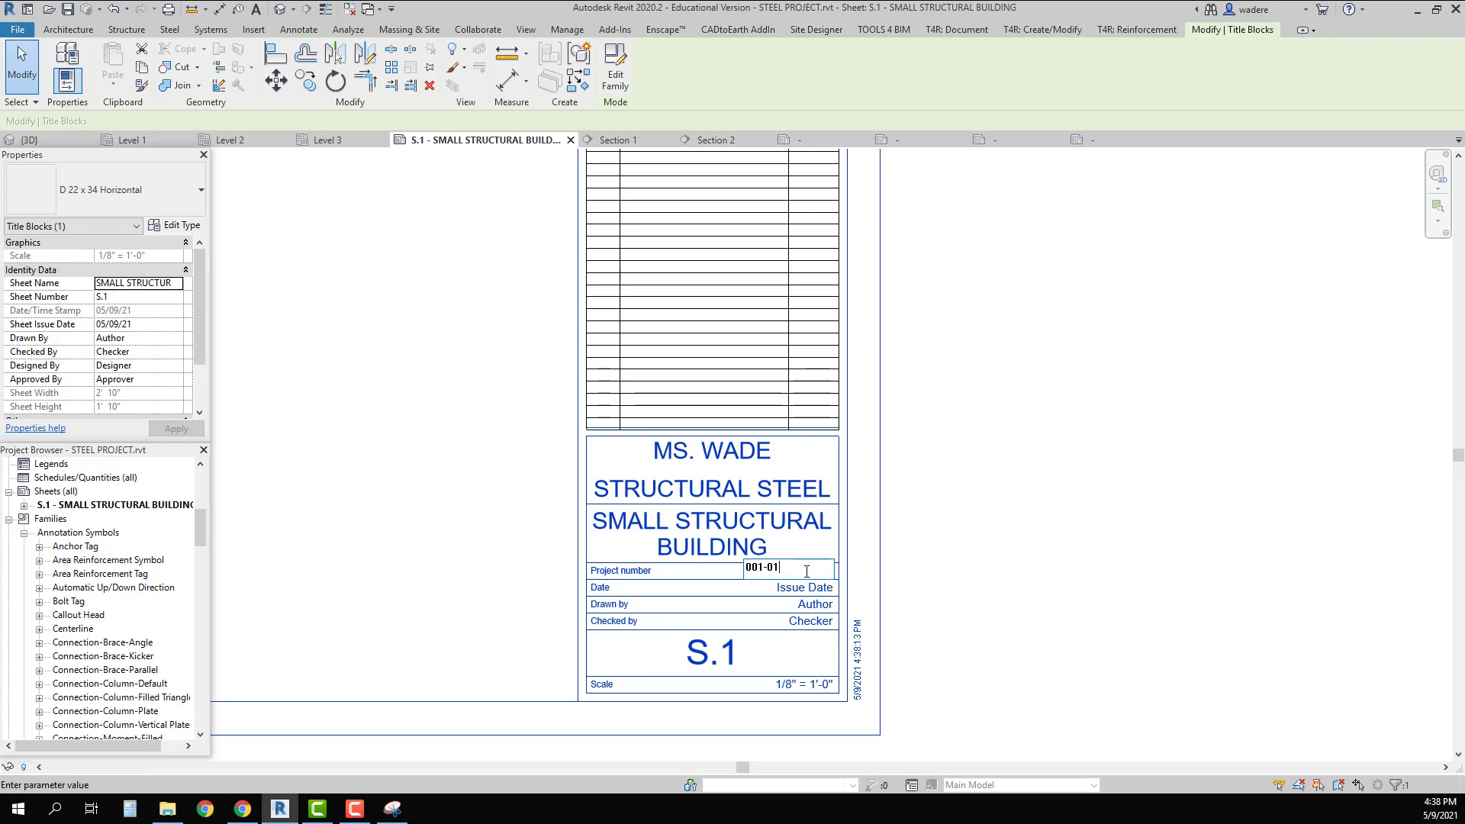
click(790, 592)
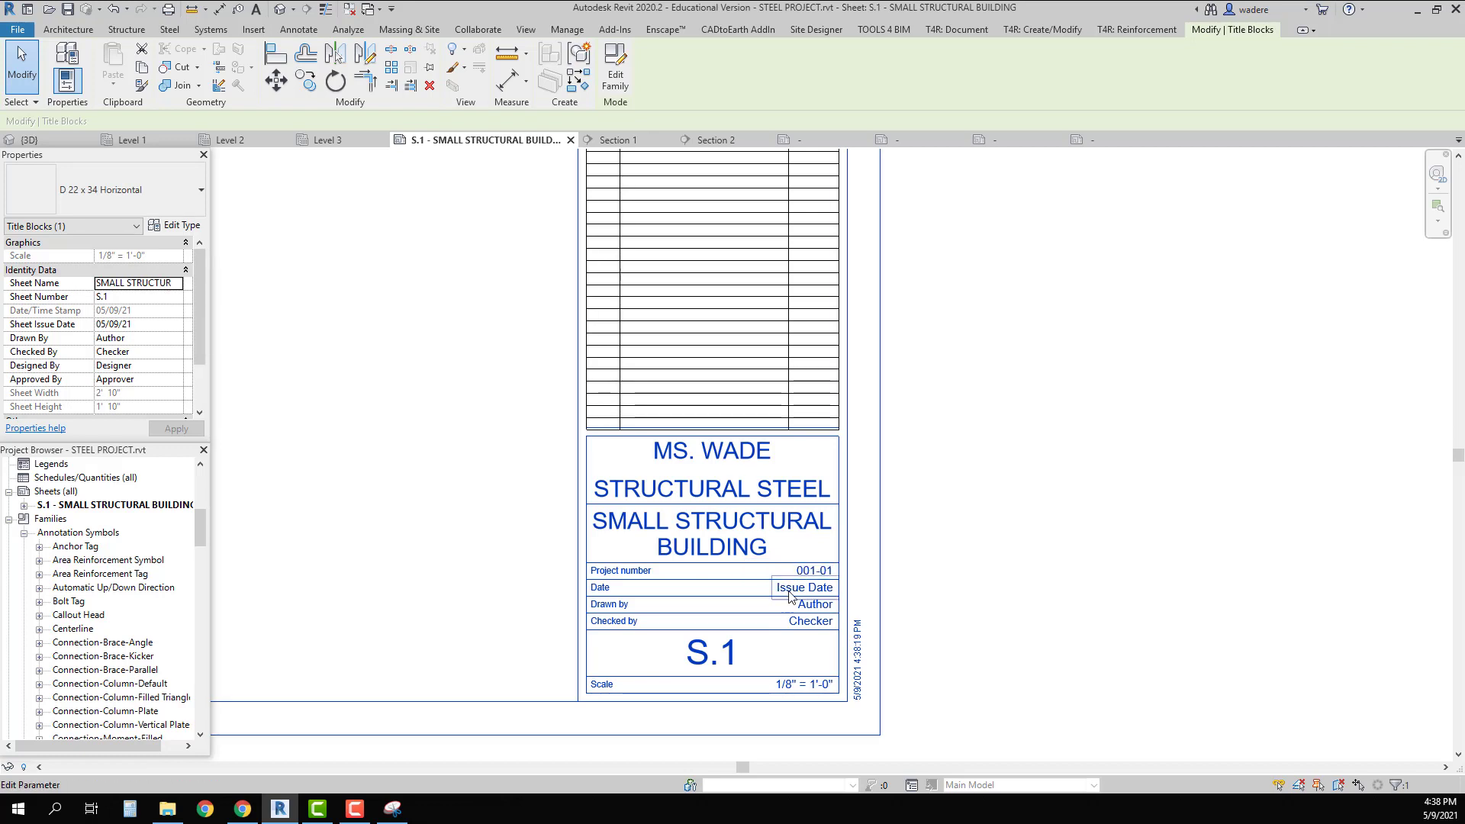
Set the issue date in the sheet's title block to 5-19-21
click(789, 595)
click(807, 592)
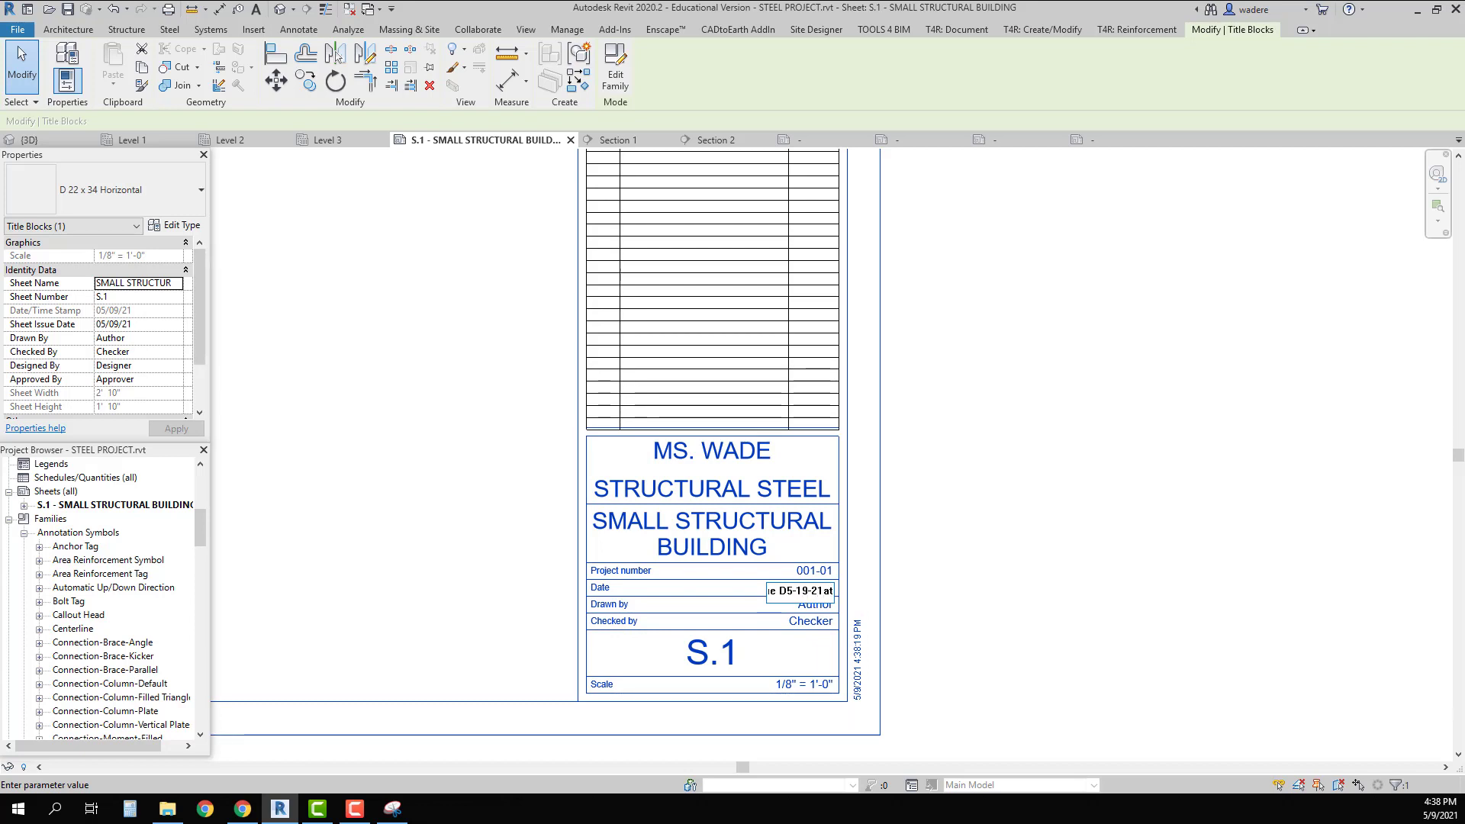
drag(788, 593, 745, 602)
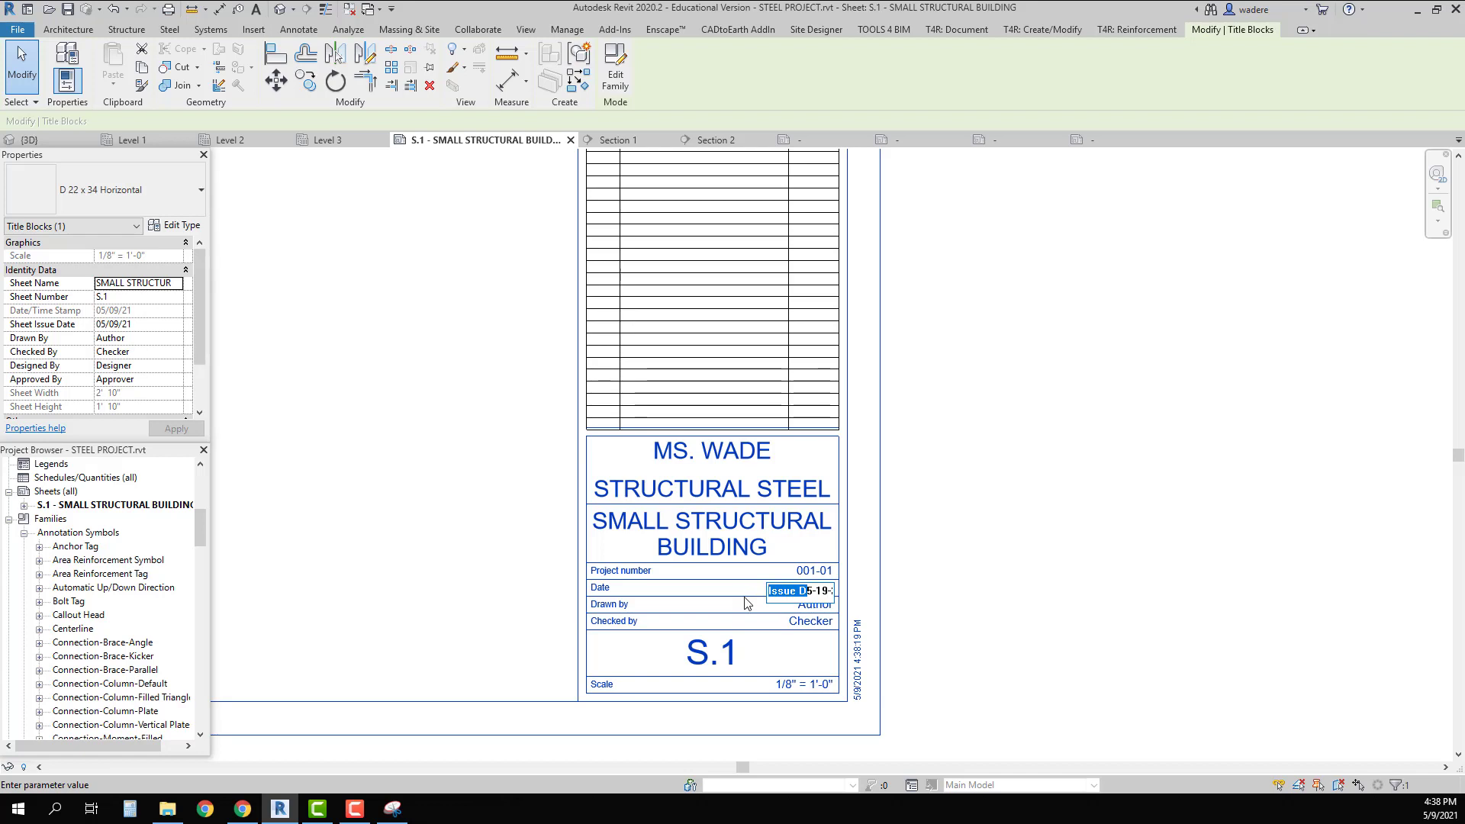
key(BackSpace)
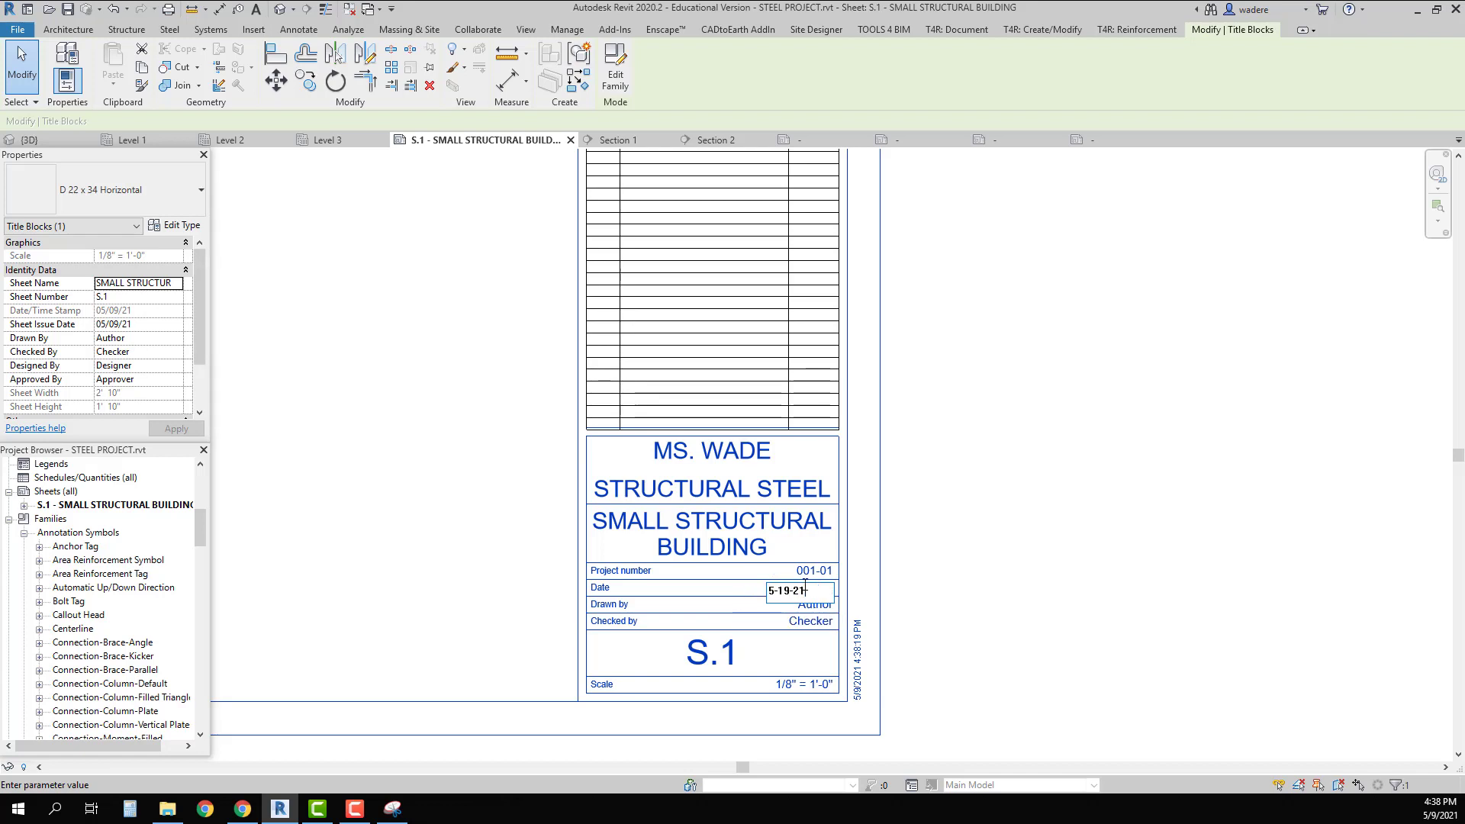
click(970, 683)
Enter the initials RW for both Drawn by and Checked by in the title block
click(818, 607)
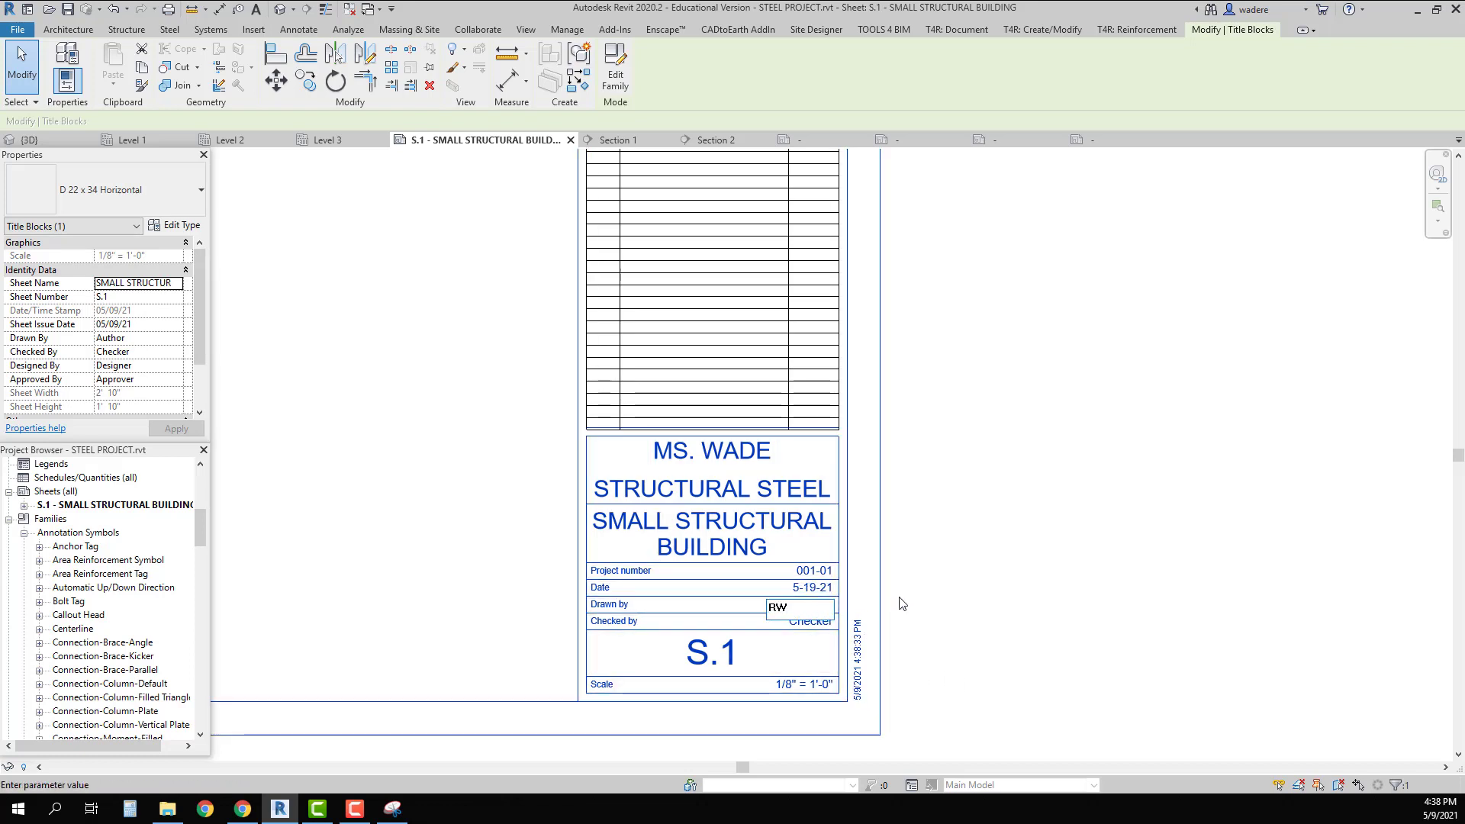
click(996, 604)
click(802, 624)
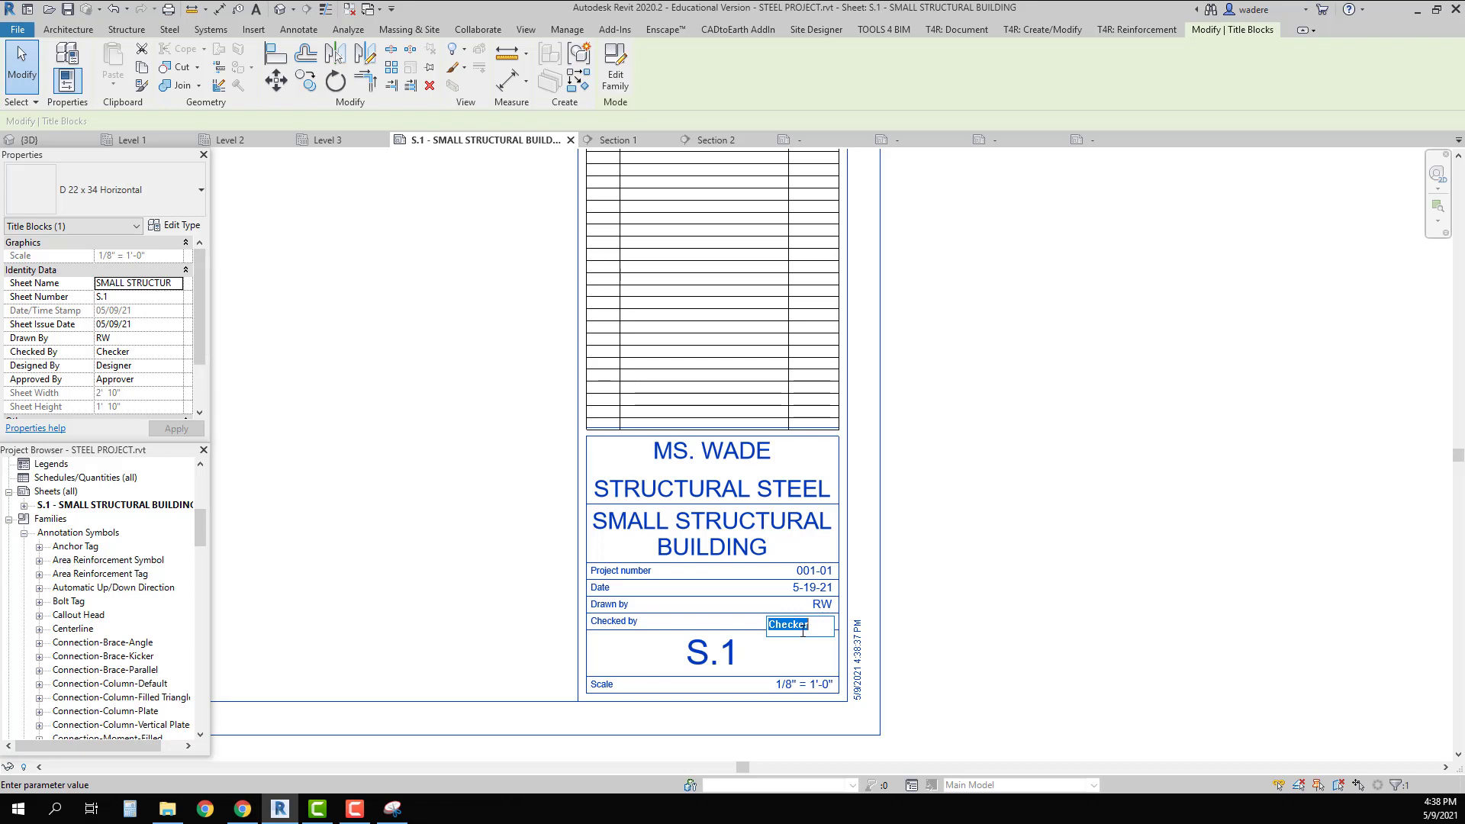
text(RW)
click(1021, 602)
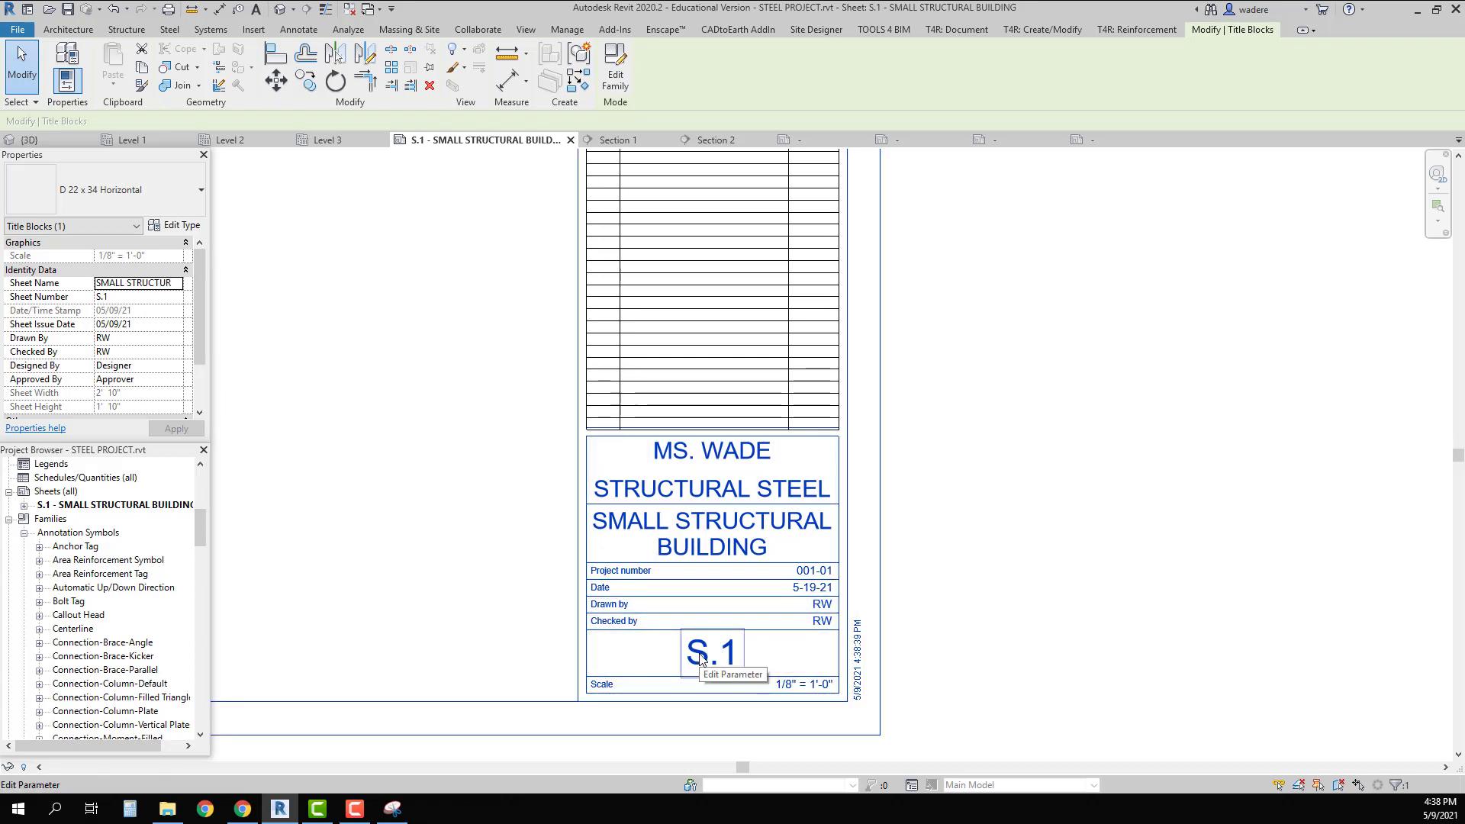
Open the Level 1 structural plan and turn on its Crop View and Crop Region Visible settings
scroll(629, 679, down, 6)
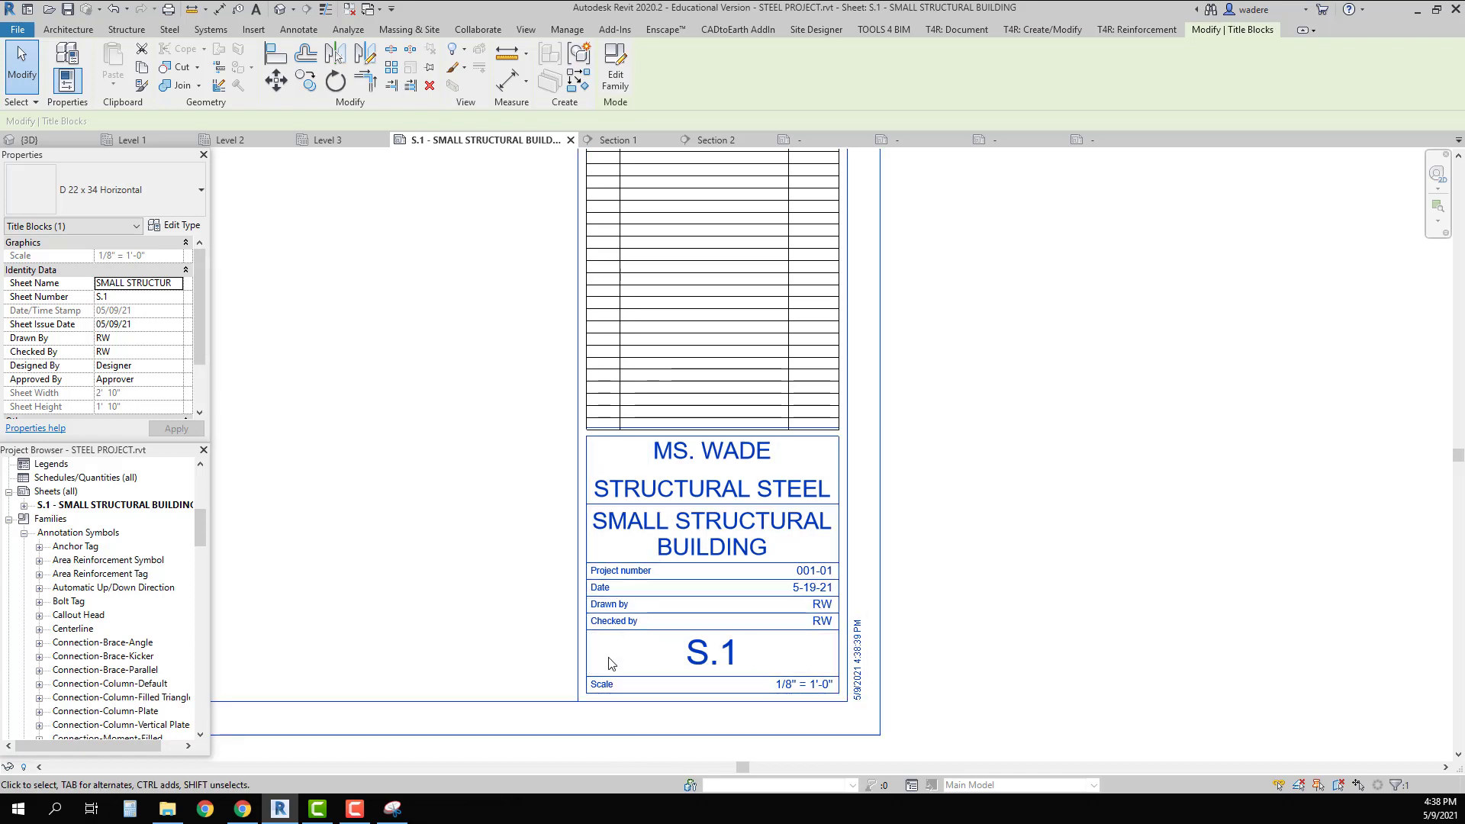
middle_drag(654, 560, 803, 563)
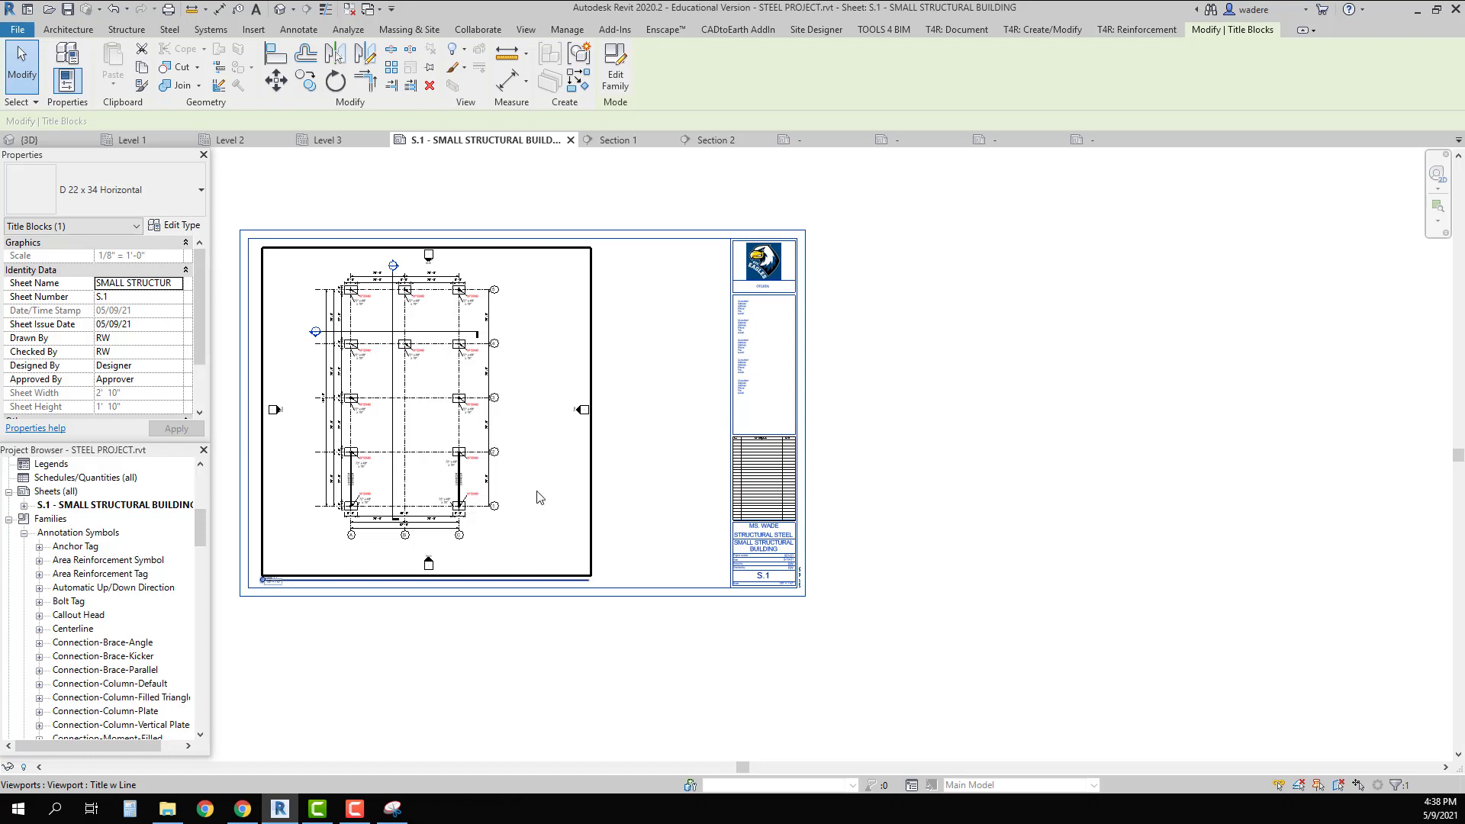
scroll(539, 501, up, 4)
middle_drag(621, 425, 847, 464)
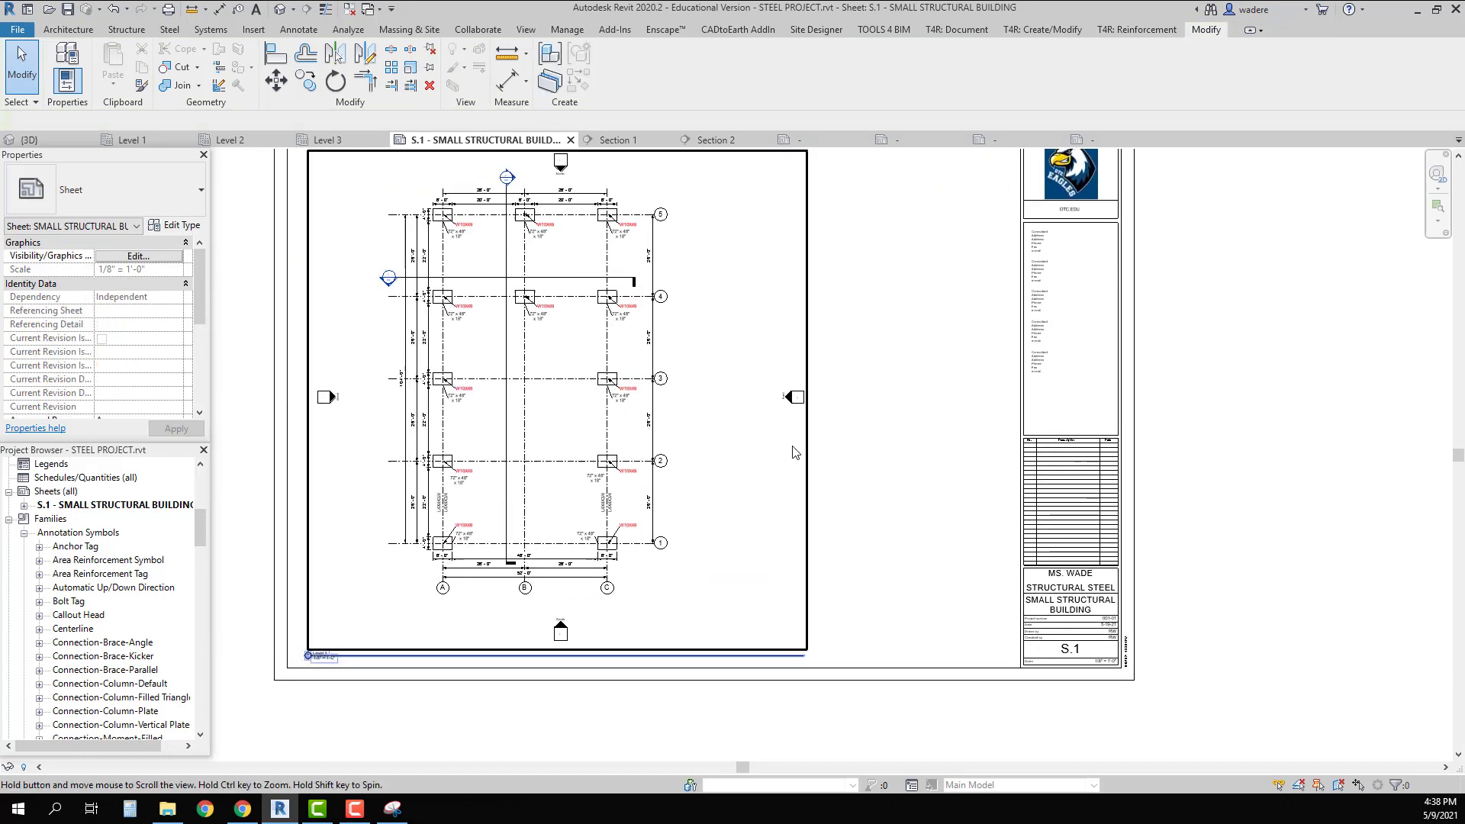
drag(205, 538, 202, 488)
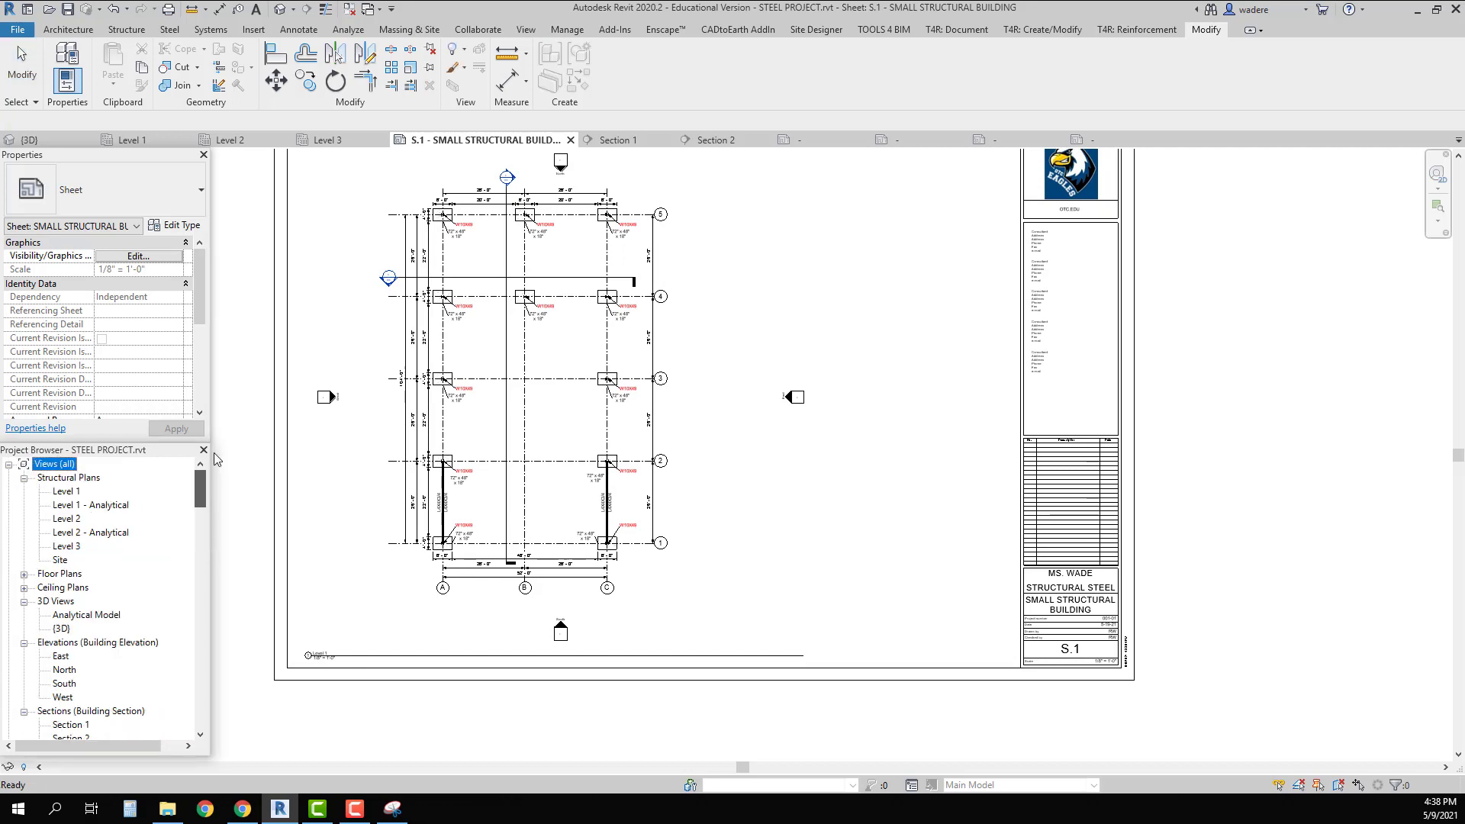
double_click(67, 492)
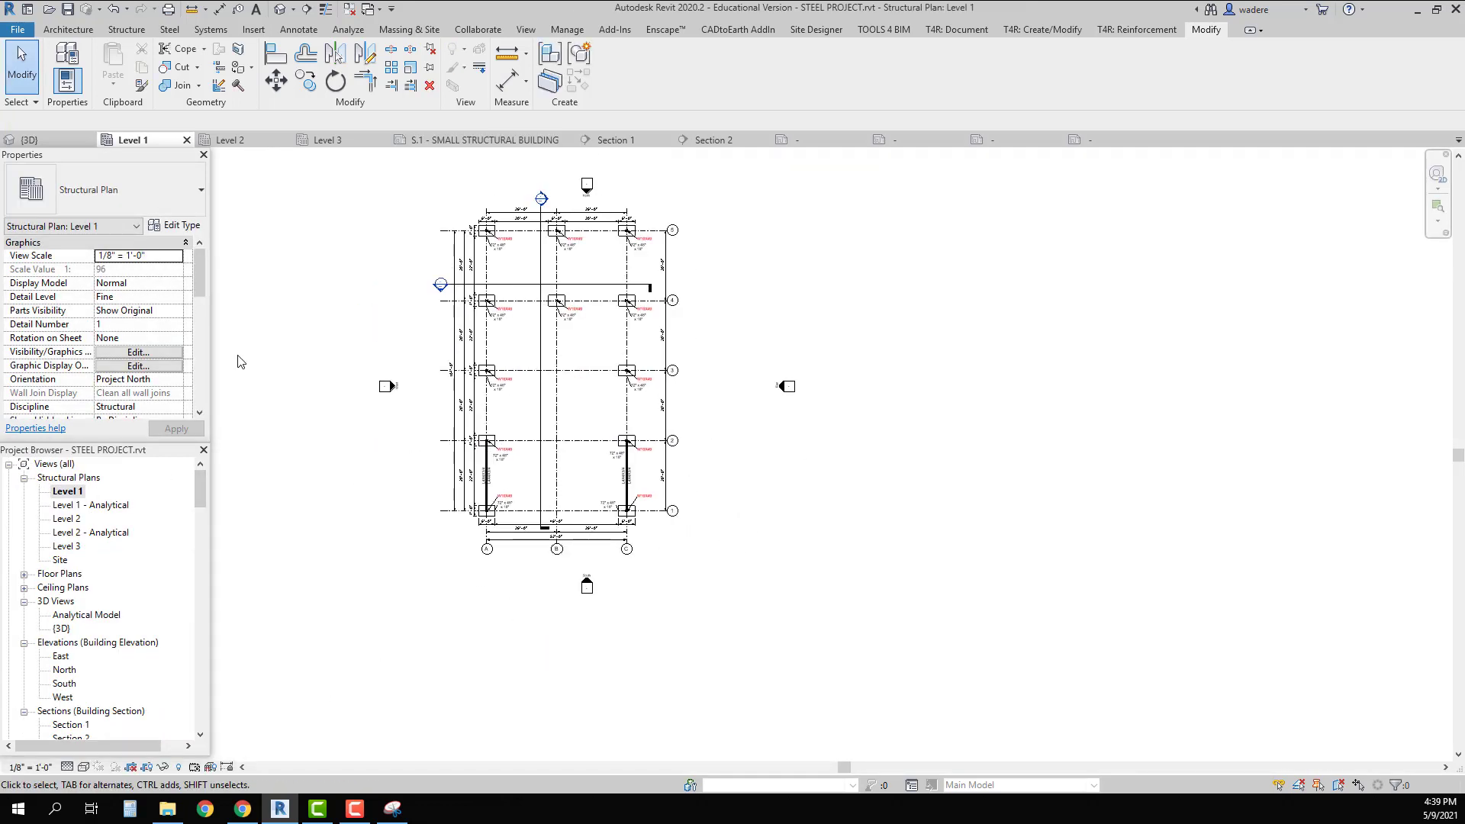
scroll(145, 366, down, 5)
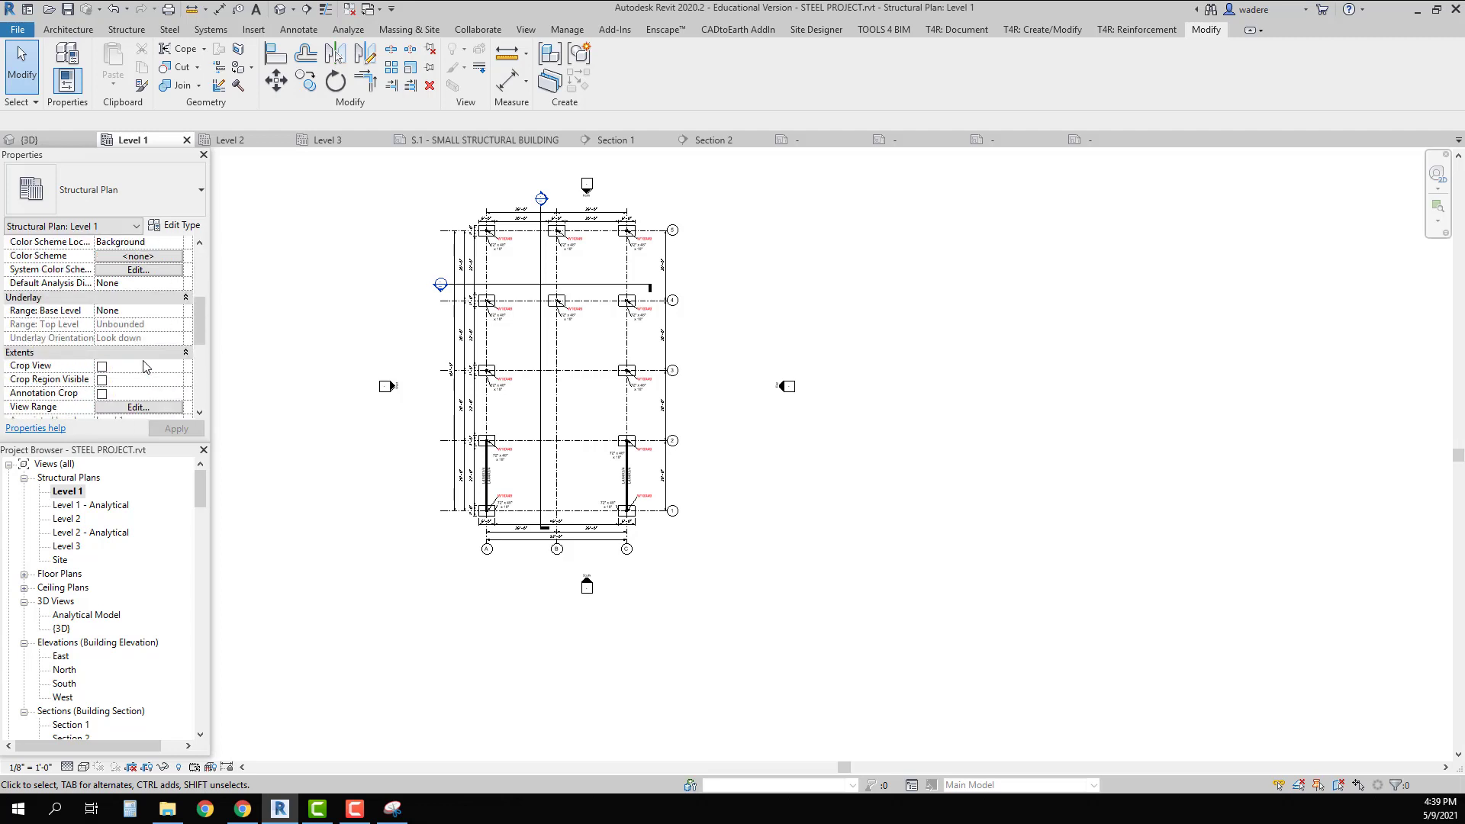
click(102, 367)
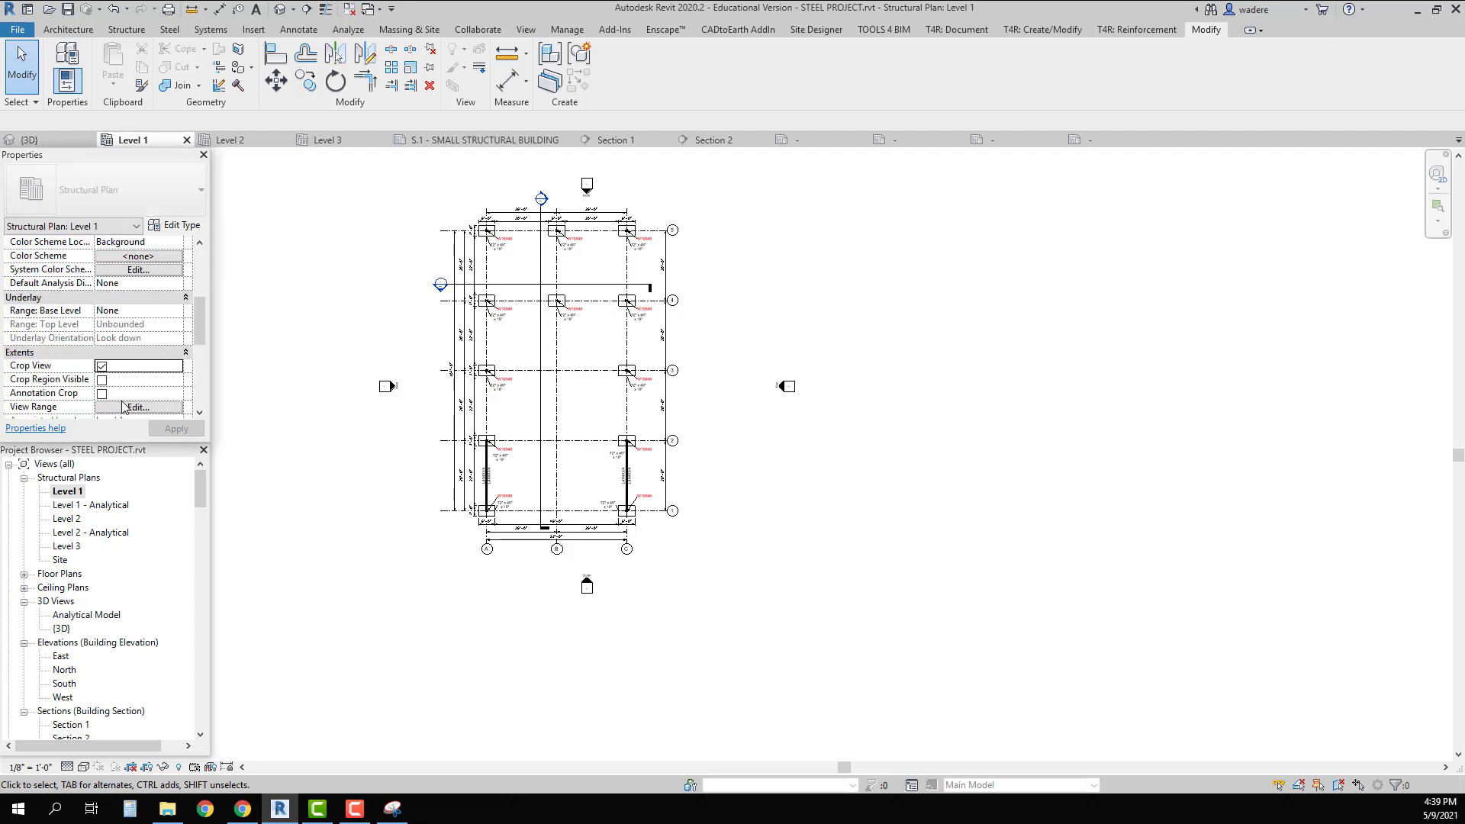
click(102, 380)
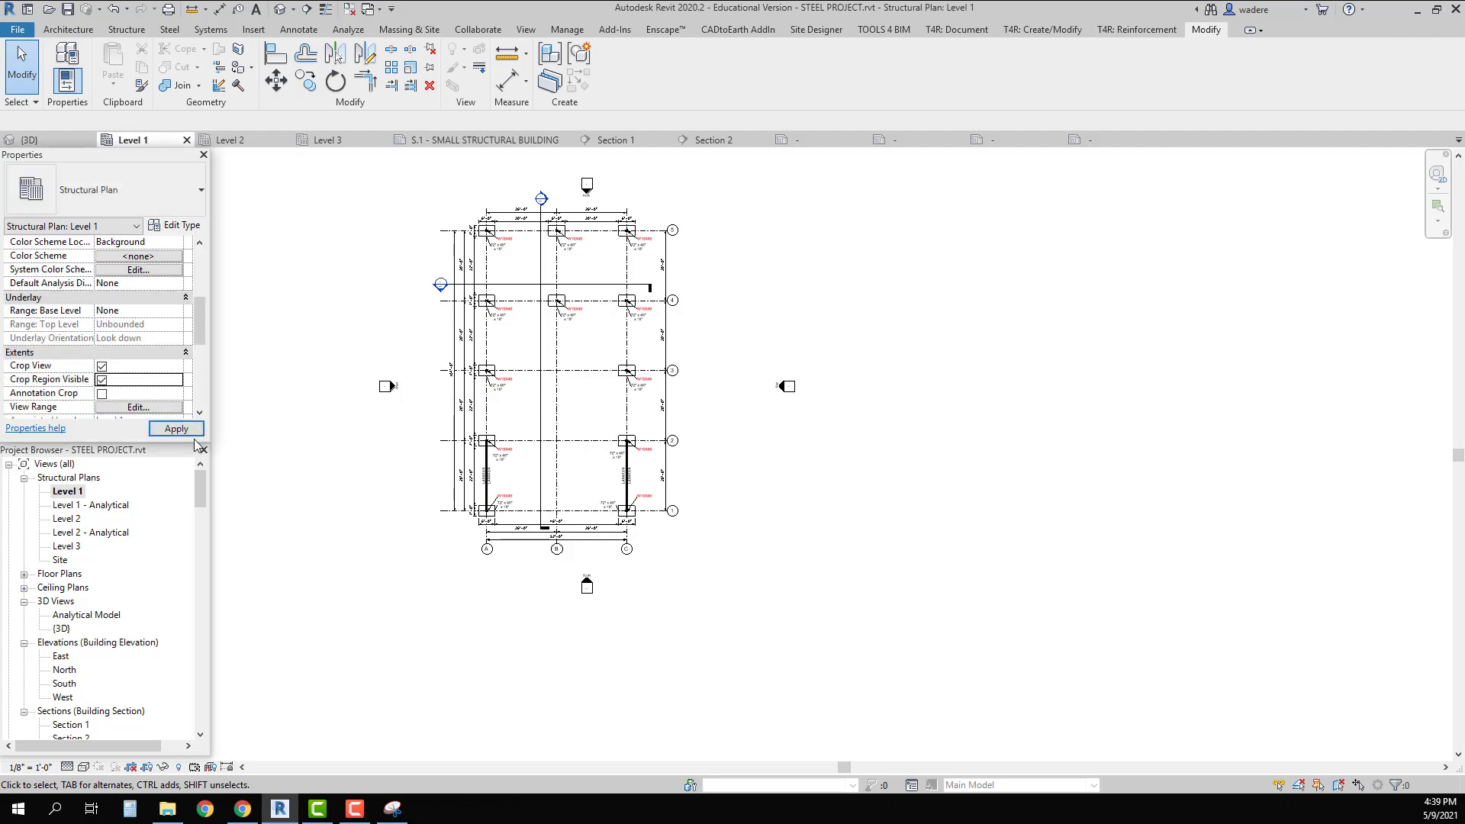
click(176, 430)
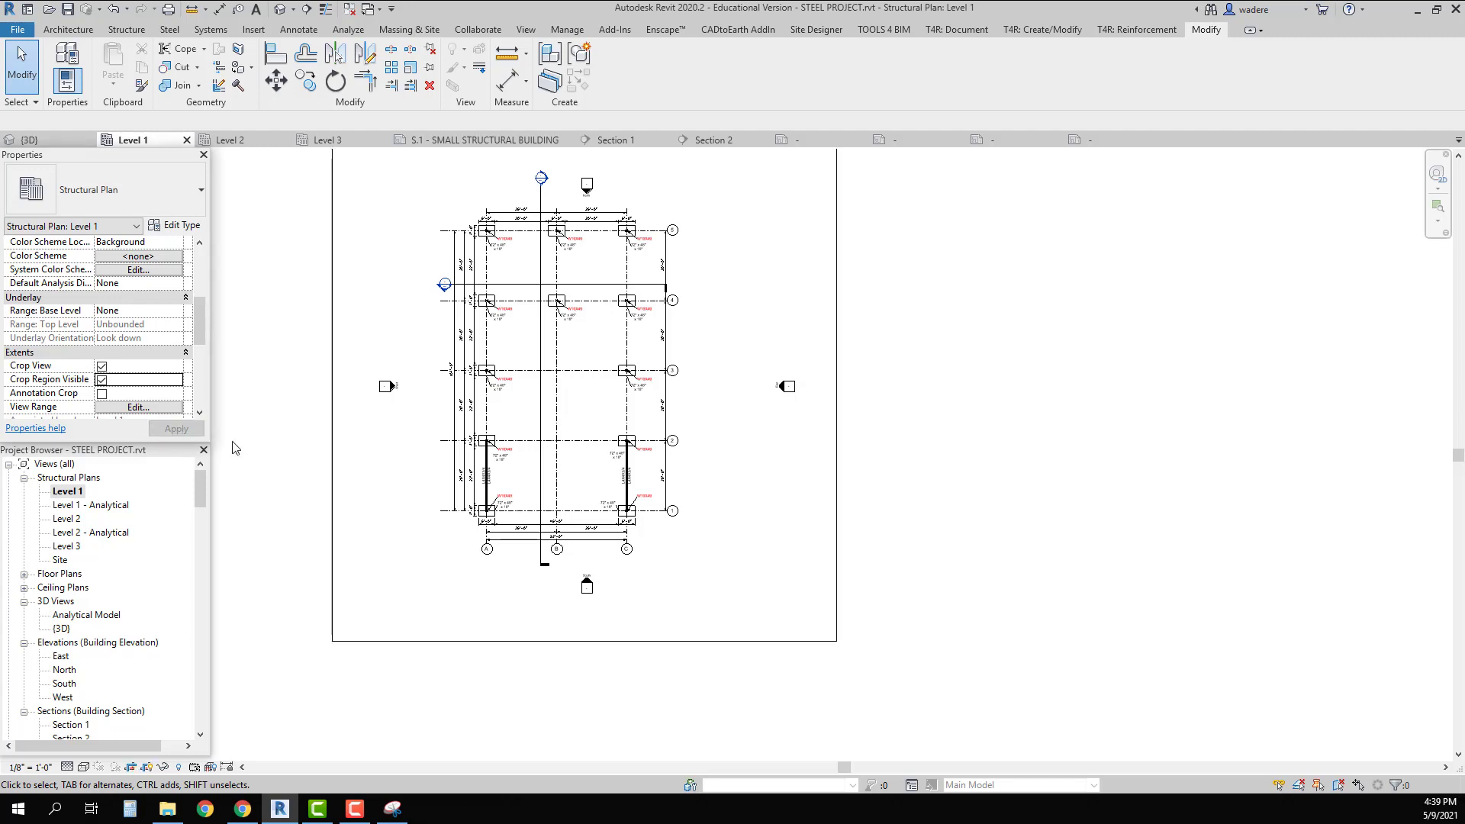
Move the North and East elevation markers outside the Level 1 crop region
scroll(447, 430, down, 2)
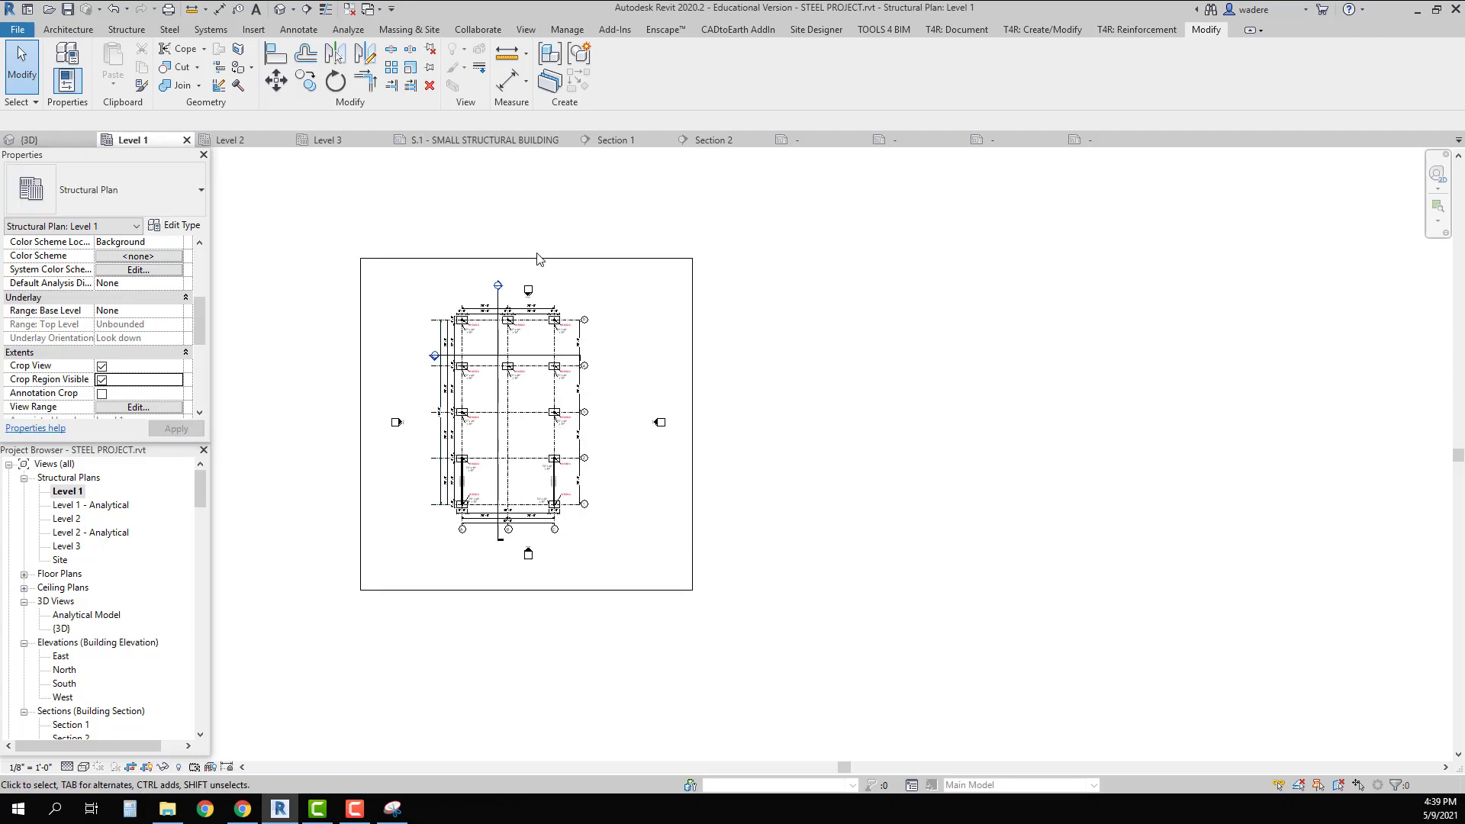
click(538, 264)
scroll(534, 274, up, 2)
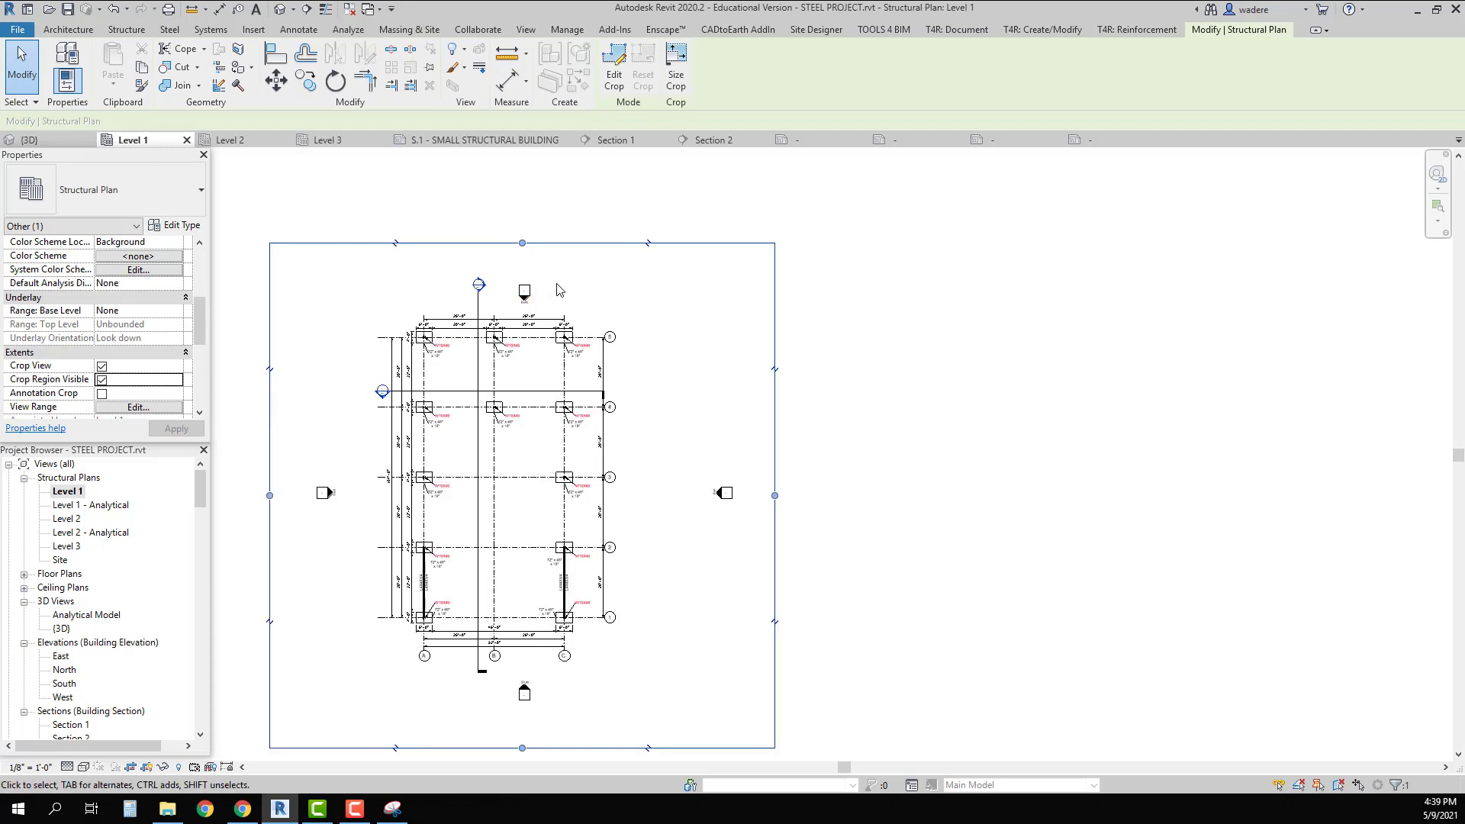
click(513, 277)
click(524, 293)
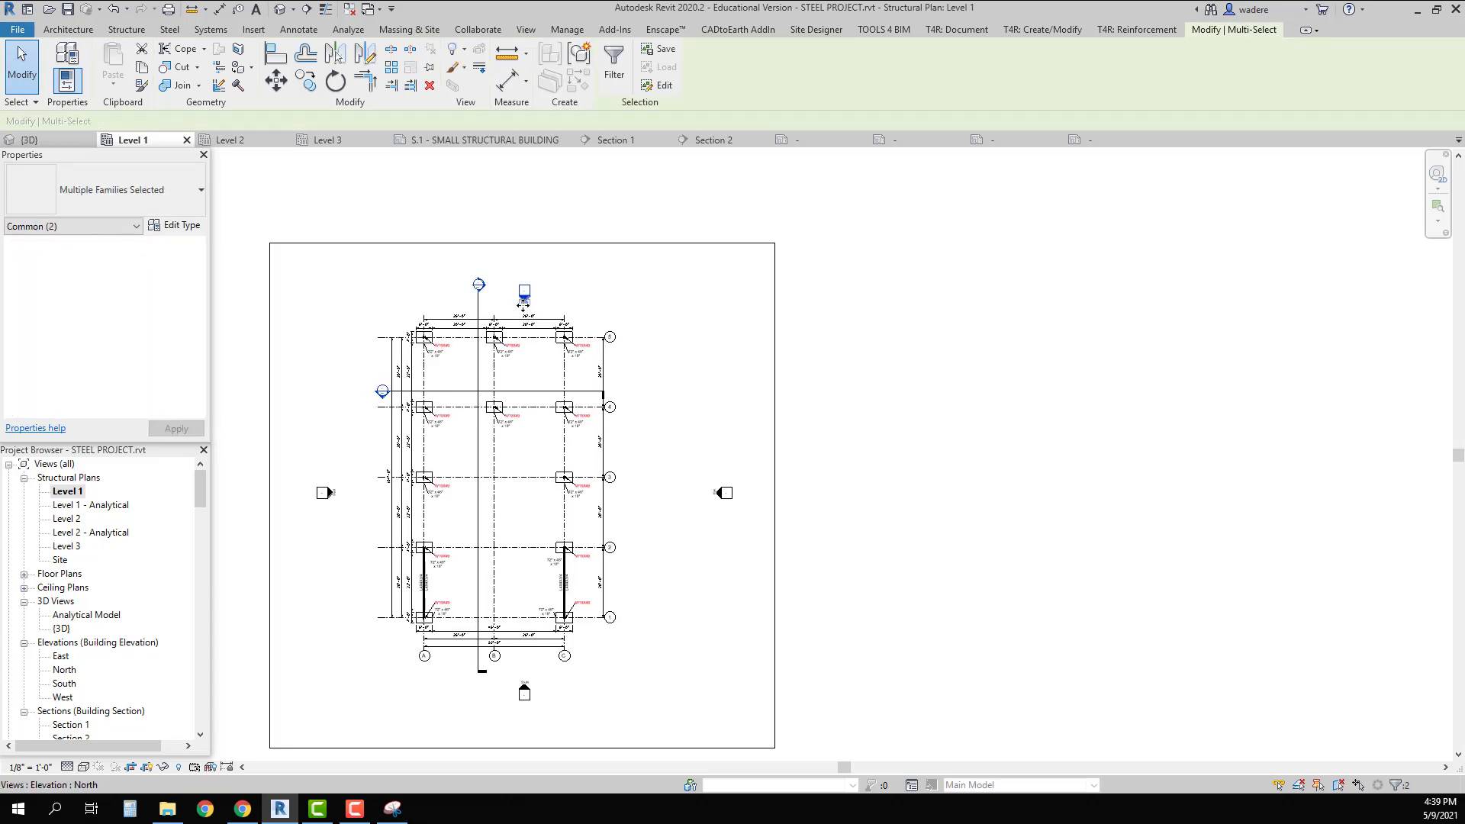
drag(524, 244, 524, 222)
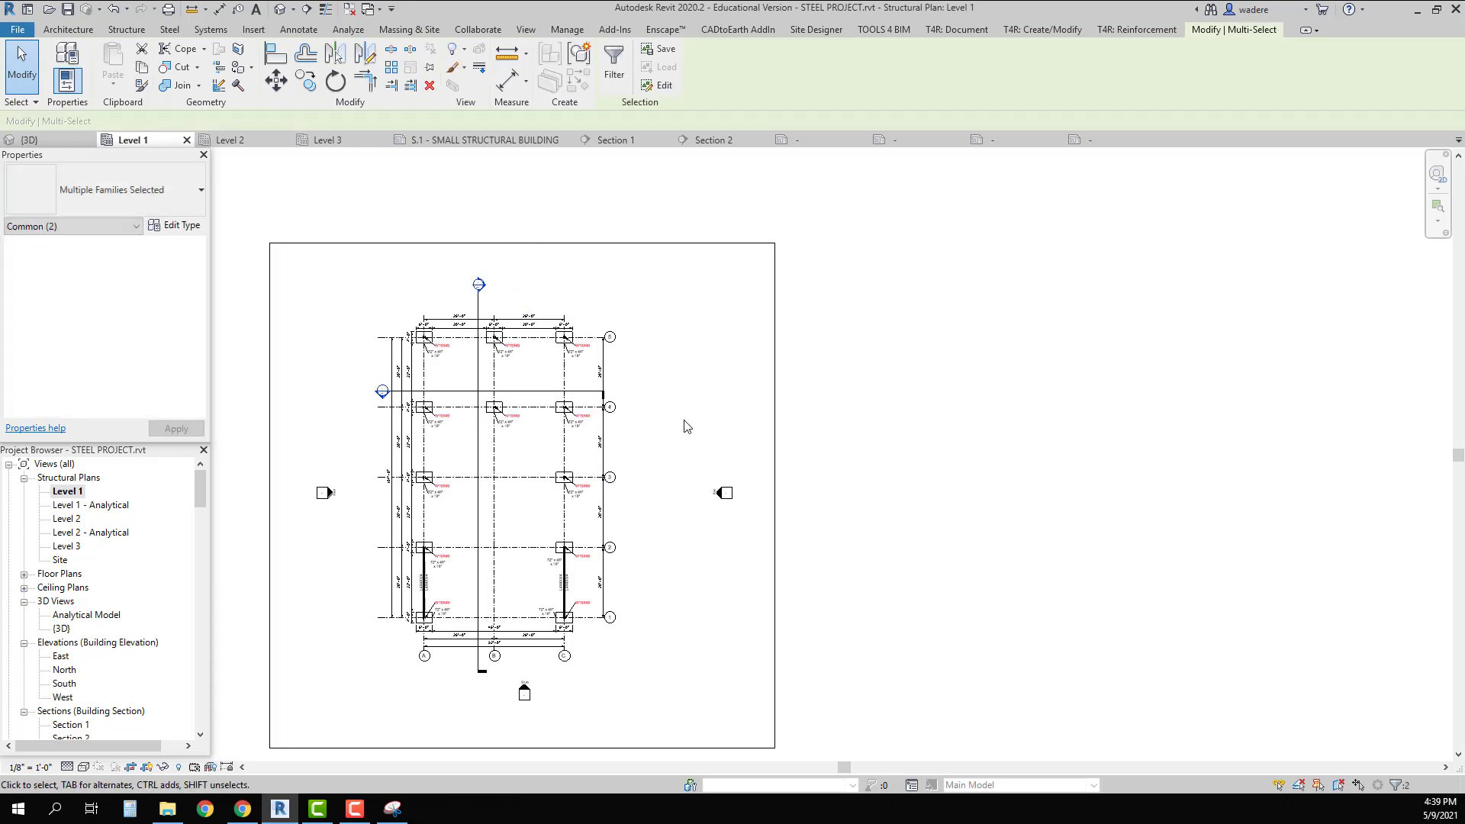
click(721, 493)
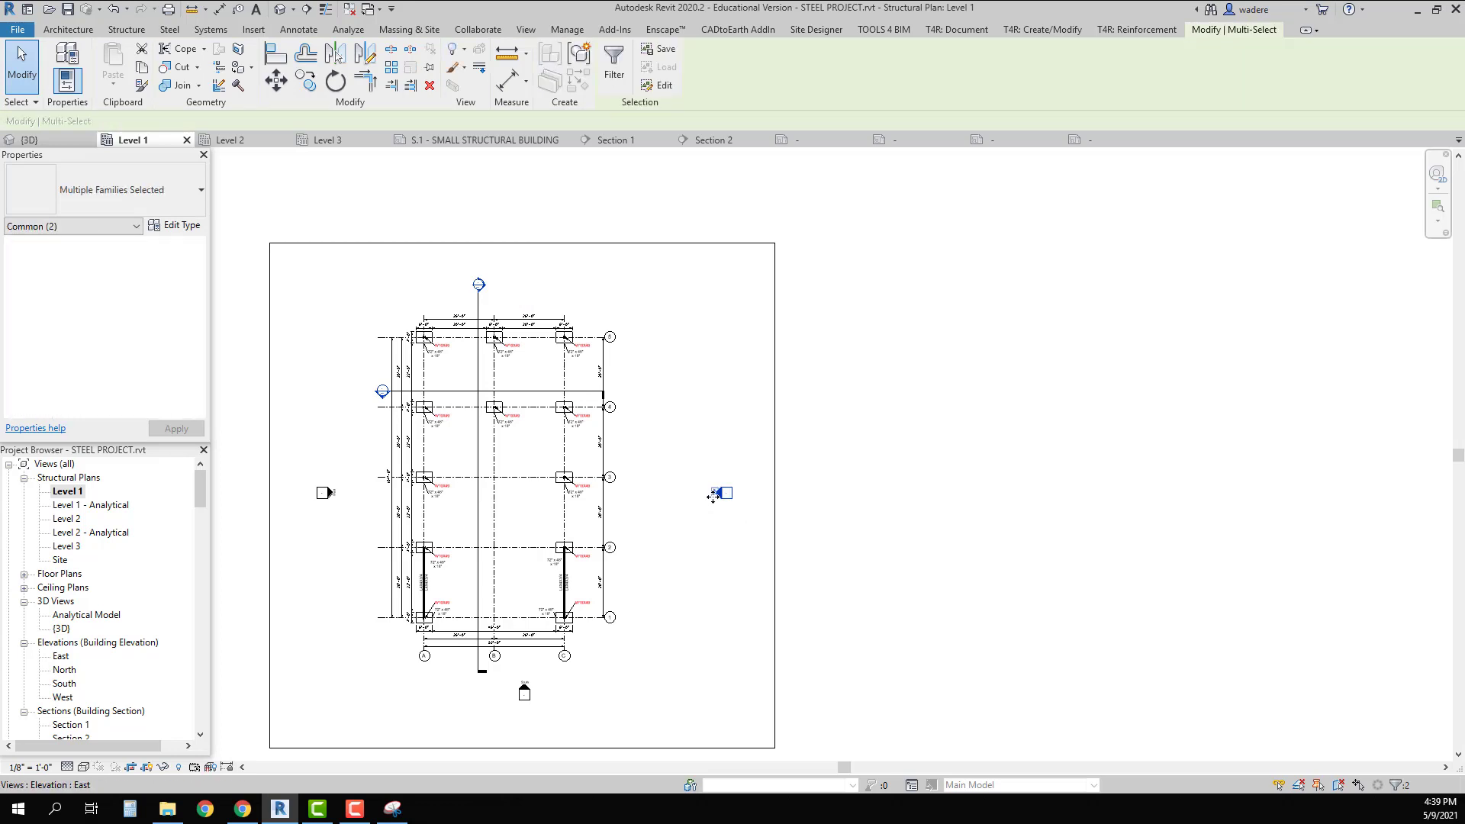
drag(721, 493, 801, 496)
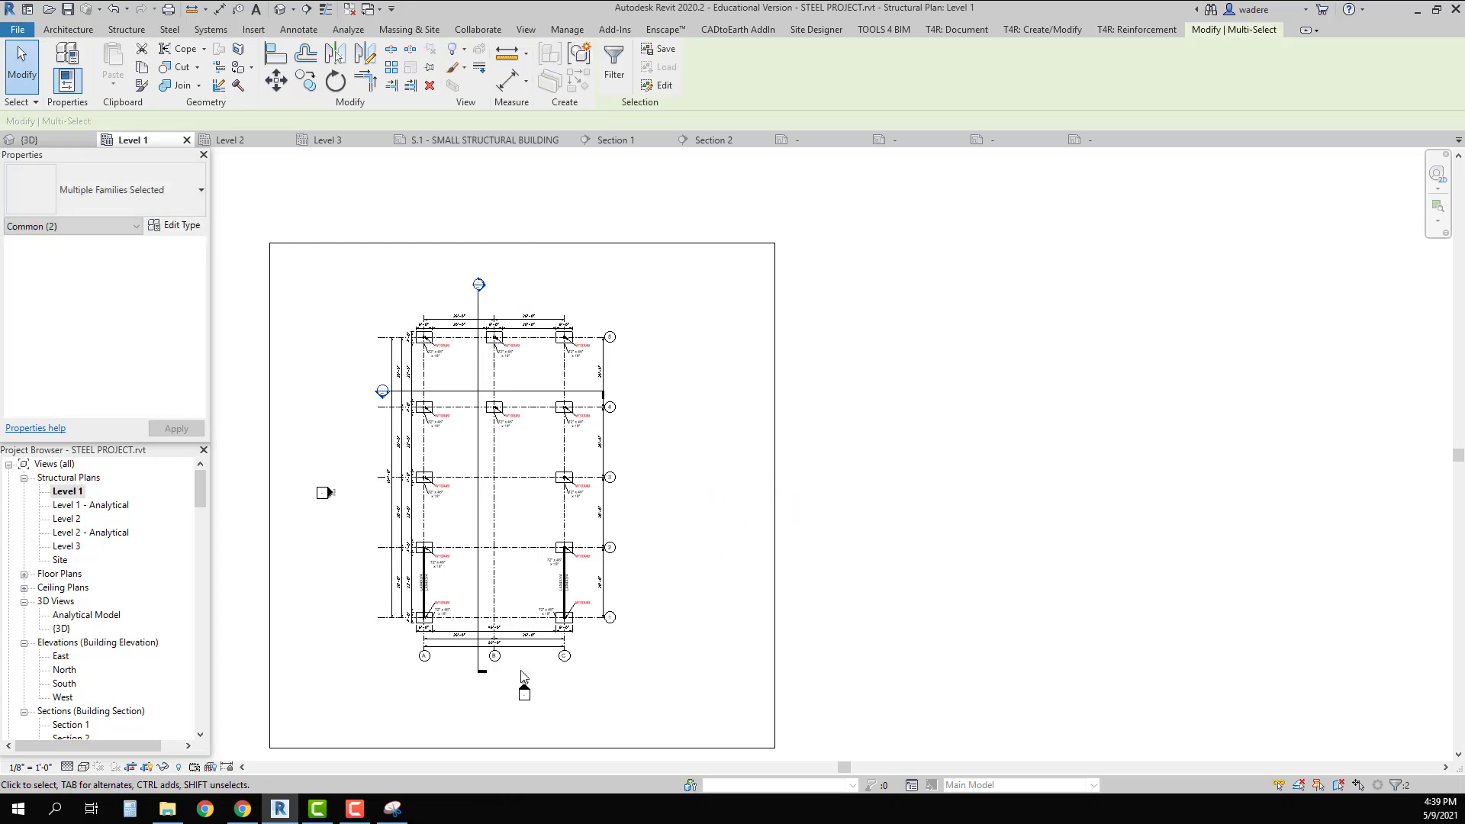
Move the South and West elevation markers outside the Level 1 crop region
click(555, 726)
mouse_move(556, 723)
middle_down()
mouse_move(526, 663)
mouse_move(525, 519)
middle_up()
drag(526, 519, 526, 599)
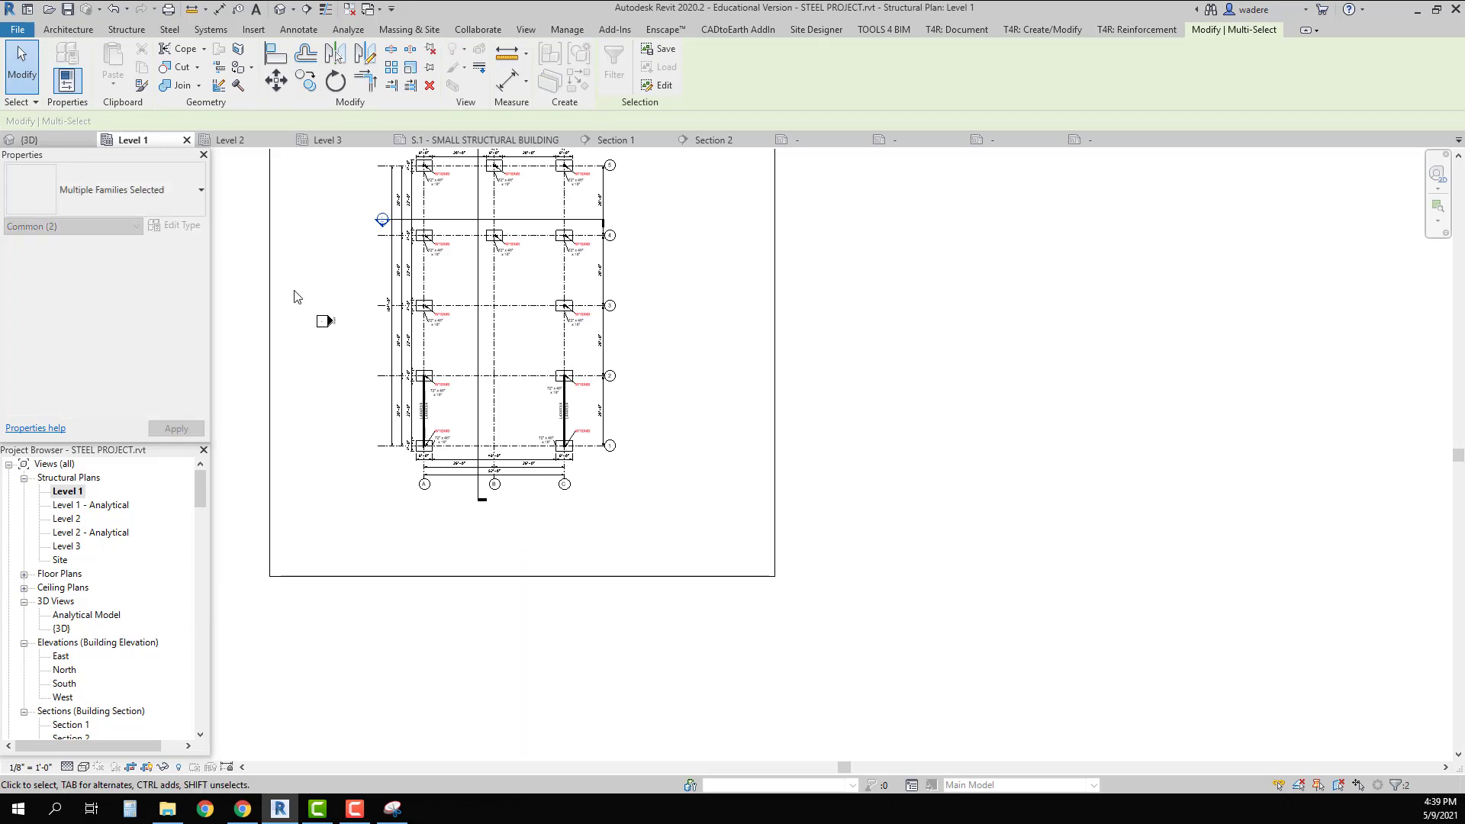
mouse_move(294, 290)
mouse_down()
mouse_move(353, 357)
mouse_move(255, 316)
mouse_up()
Shrink the Level 1 crop region on all four sides to fit closely around the grids, dimensions and section marks
scroll(320, 319, down, 2)
middle_drag(488, 153, 492, 252)
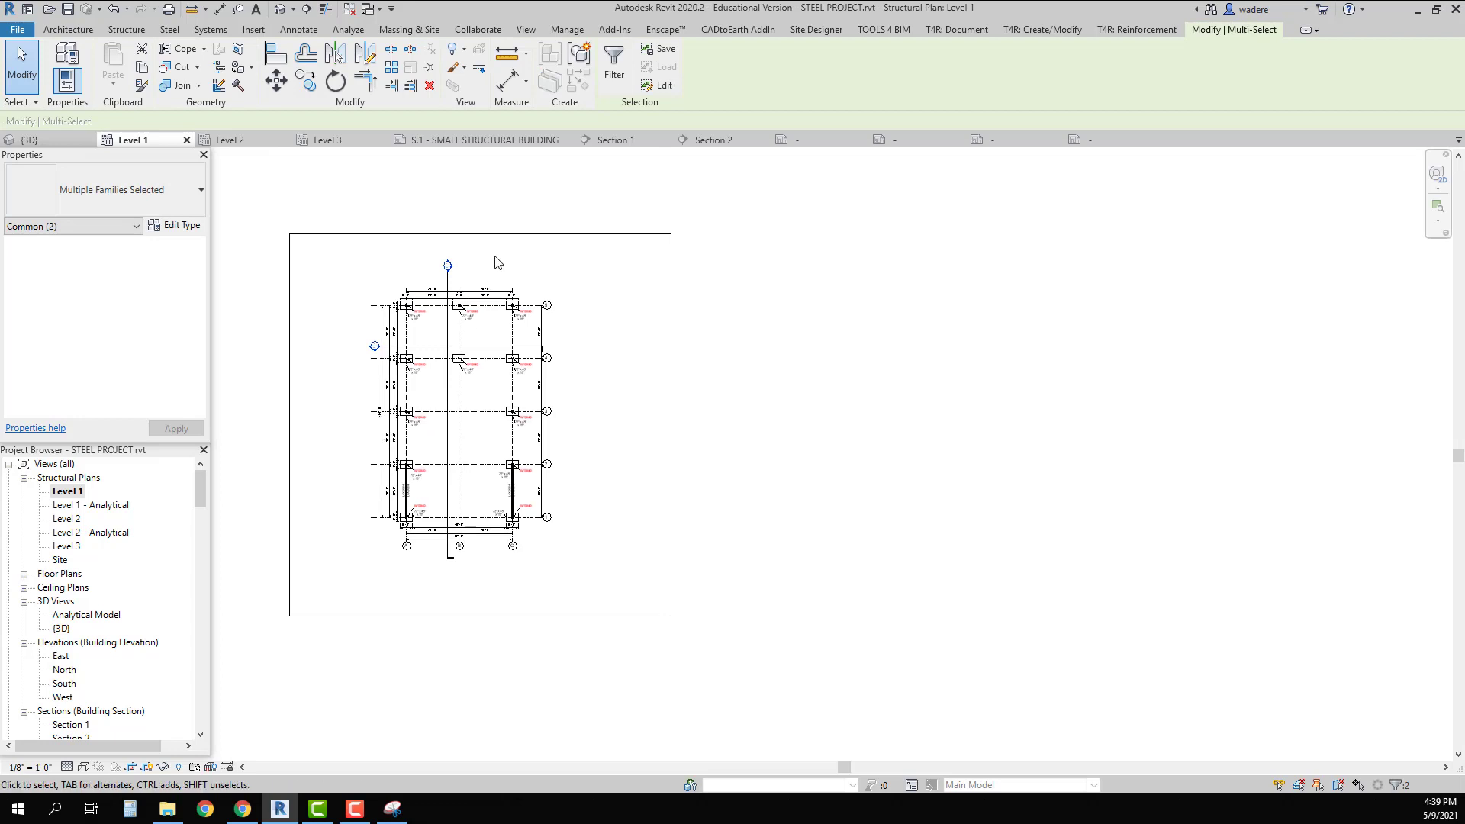
click(493, 234)
drag(480, 234, 478, 253)
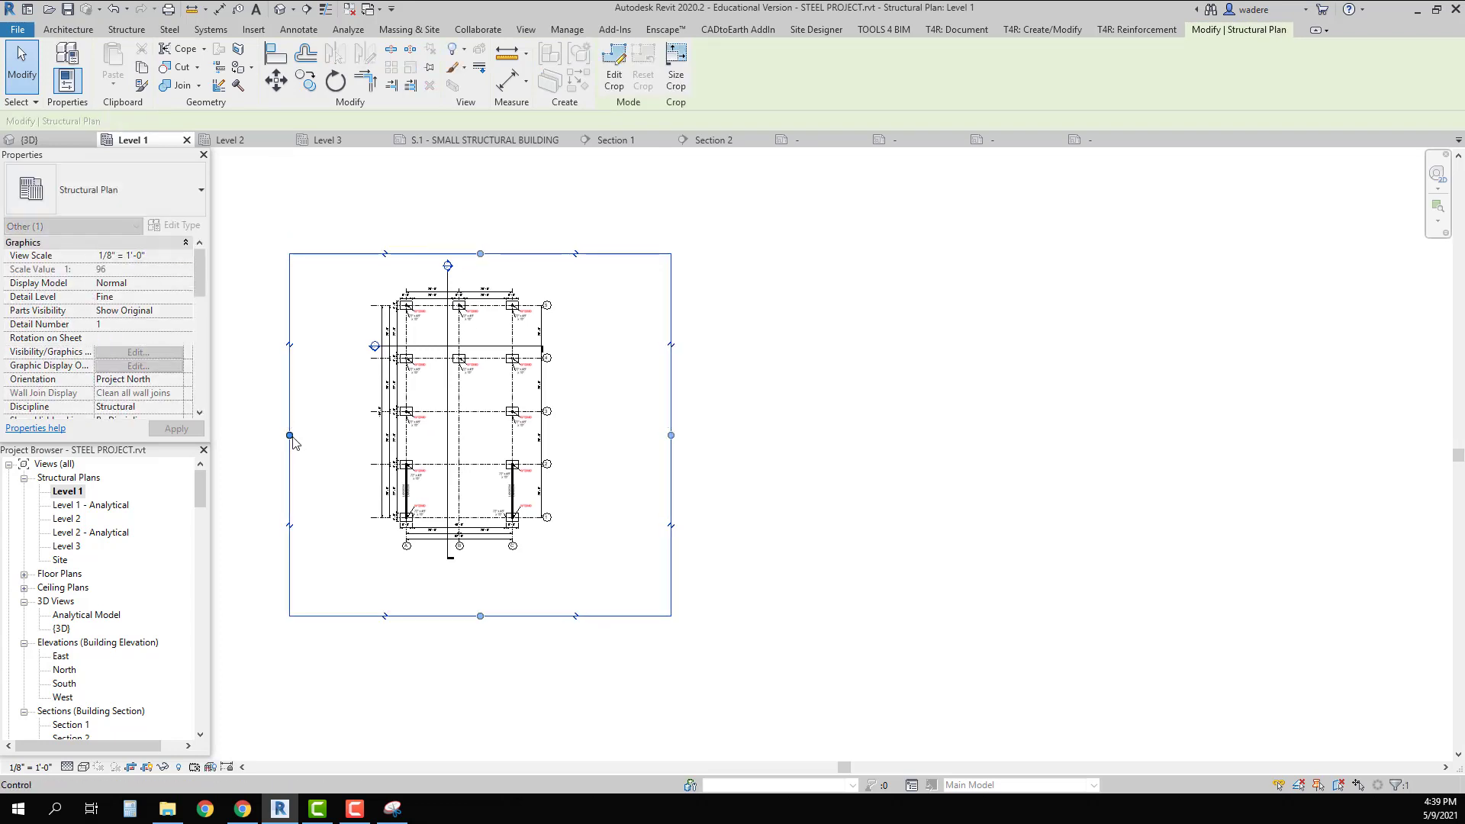
drag(290, 435, 362, 435)
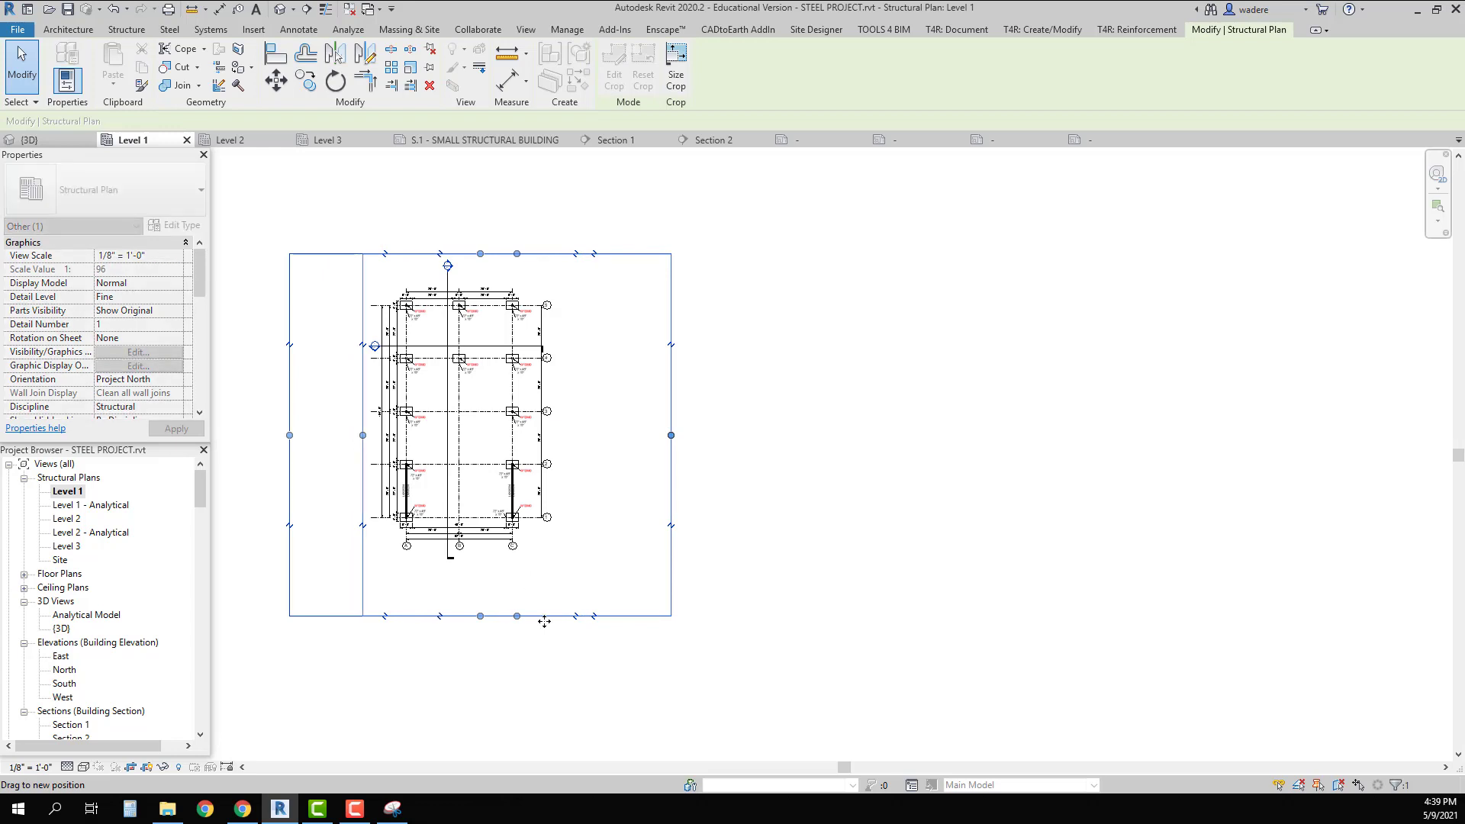
drag(516, 615, 525, 569)
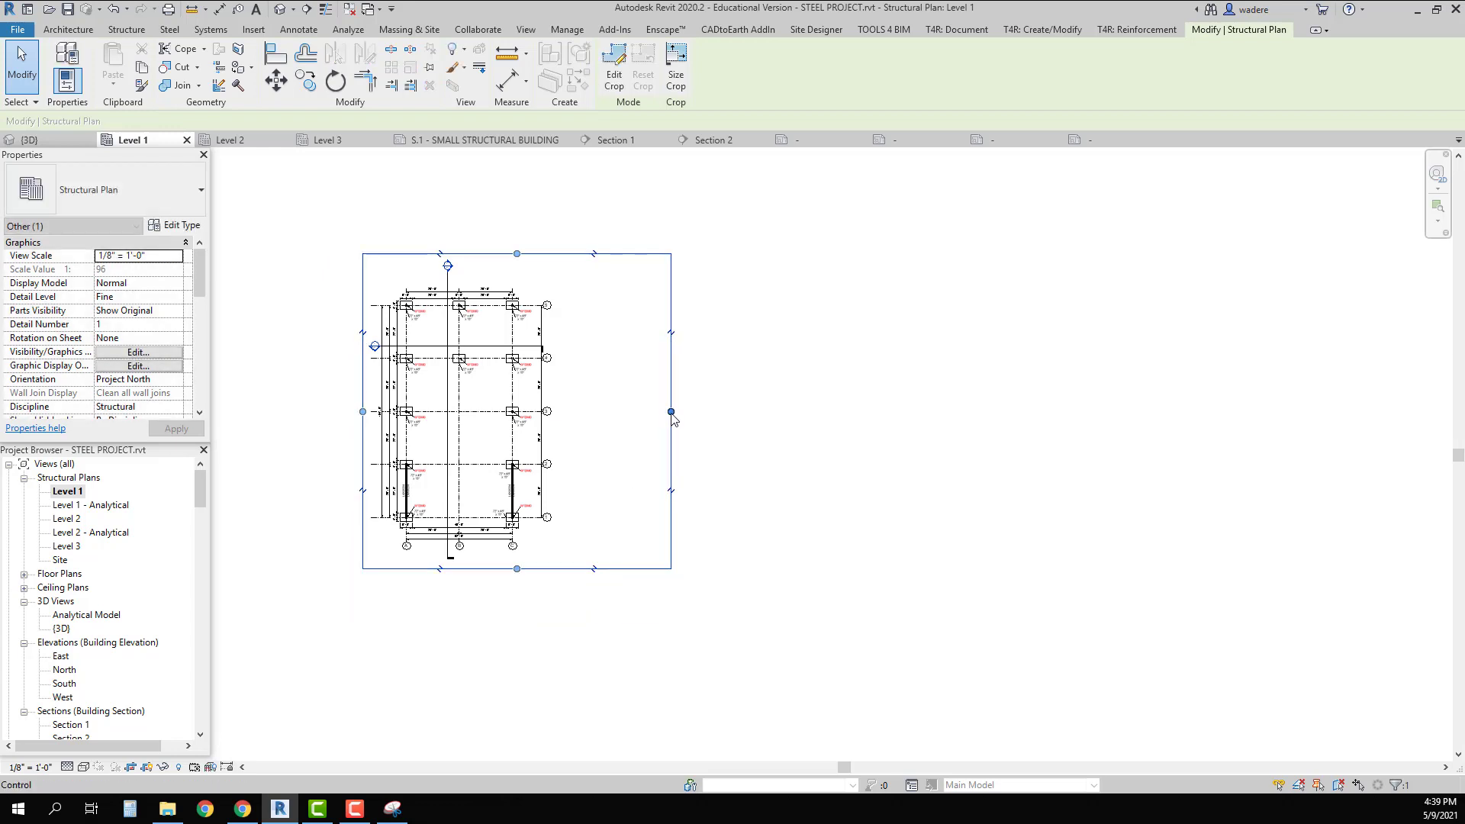
drag(670, 412, 566, 413)
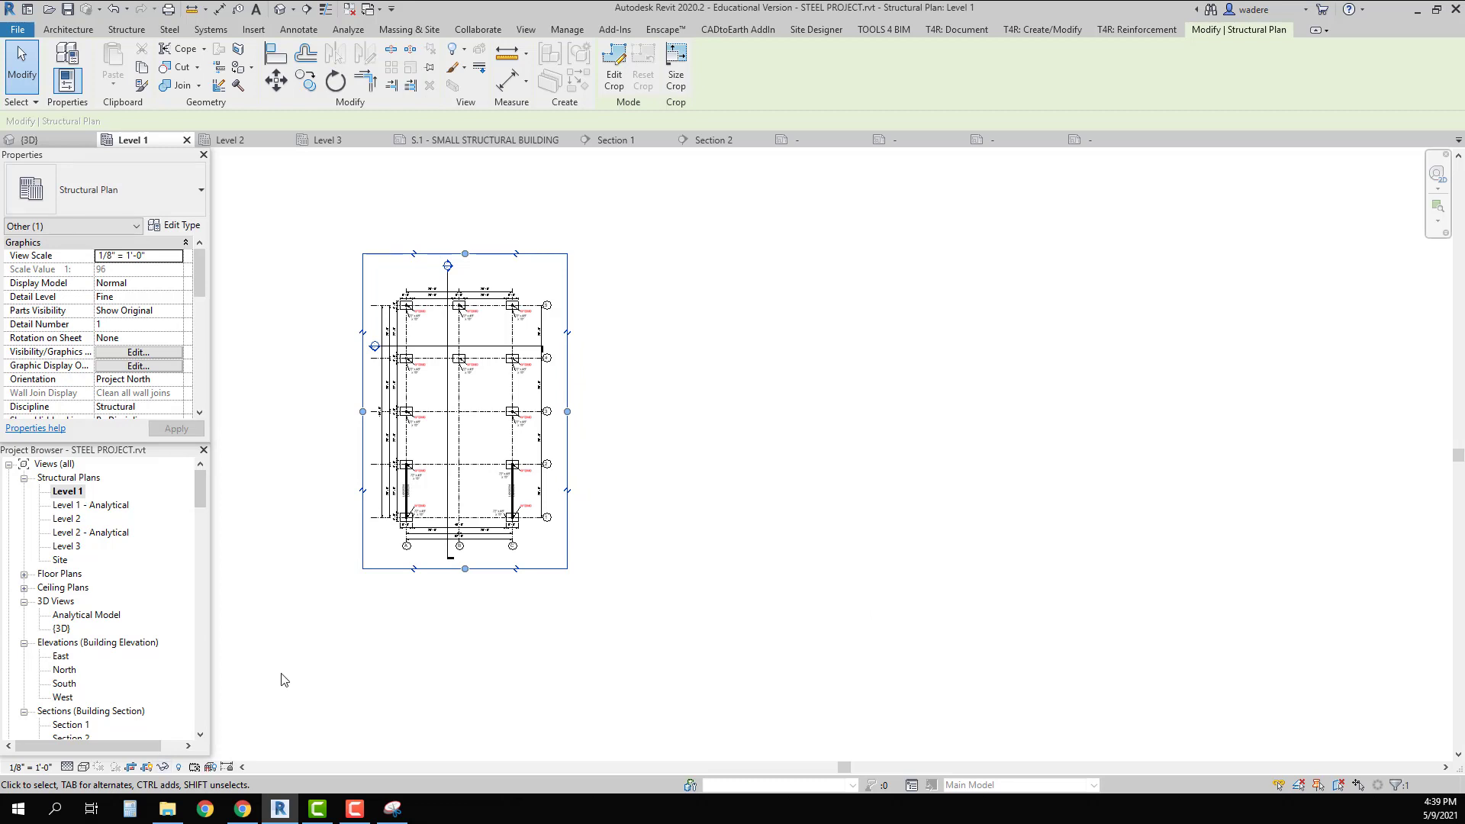
click(298, 640)
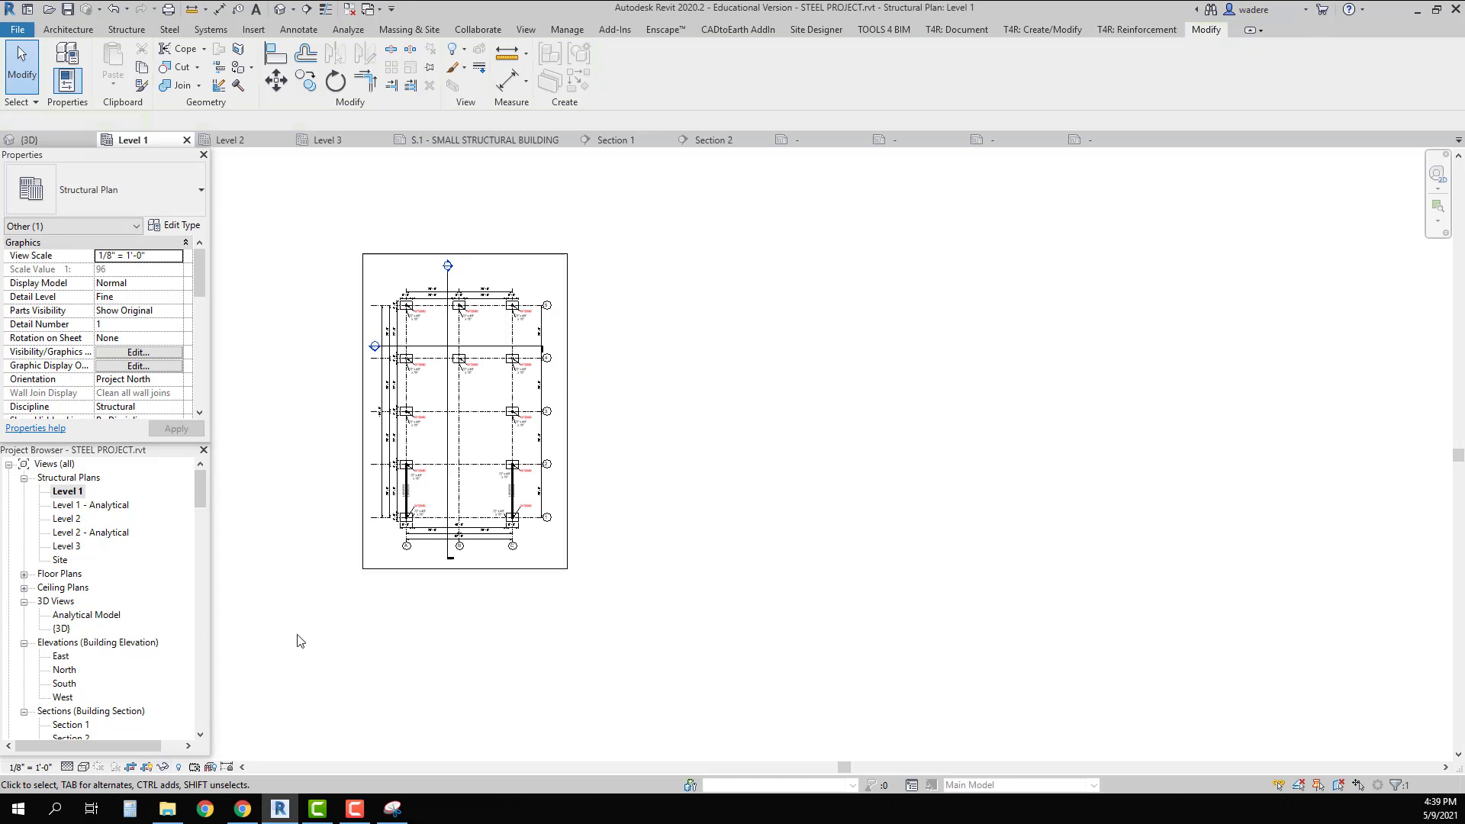
Turn off Crop Region Visible for the Level 1 plan, keeping Crop View on
click(370, 568)
scroll(145, 368, down, 3)
scroll(145, 369, down, 2)
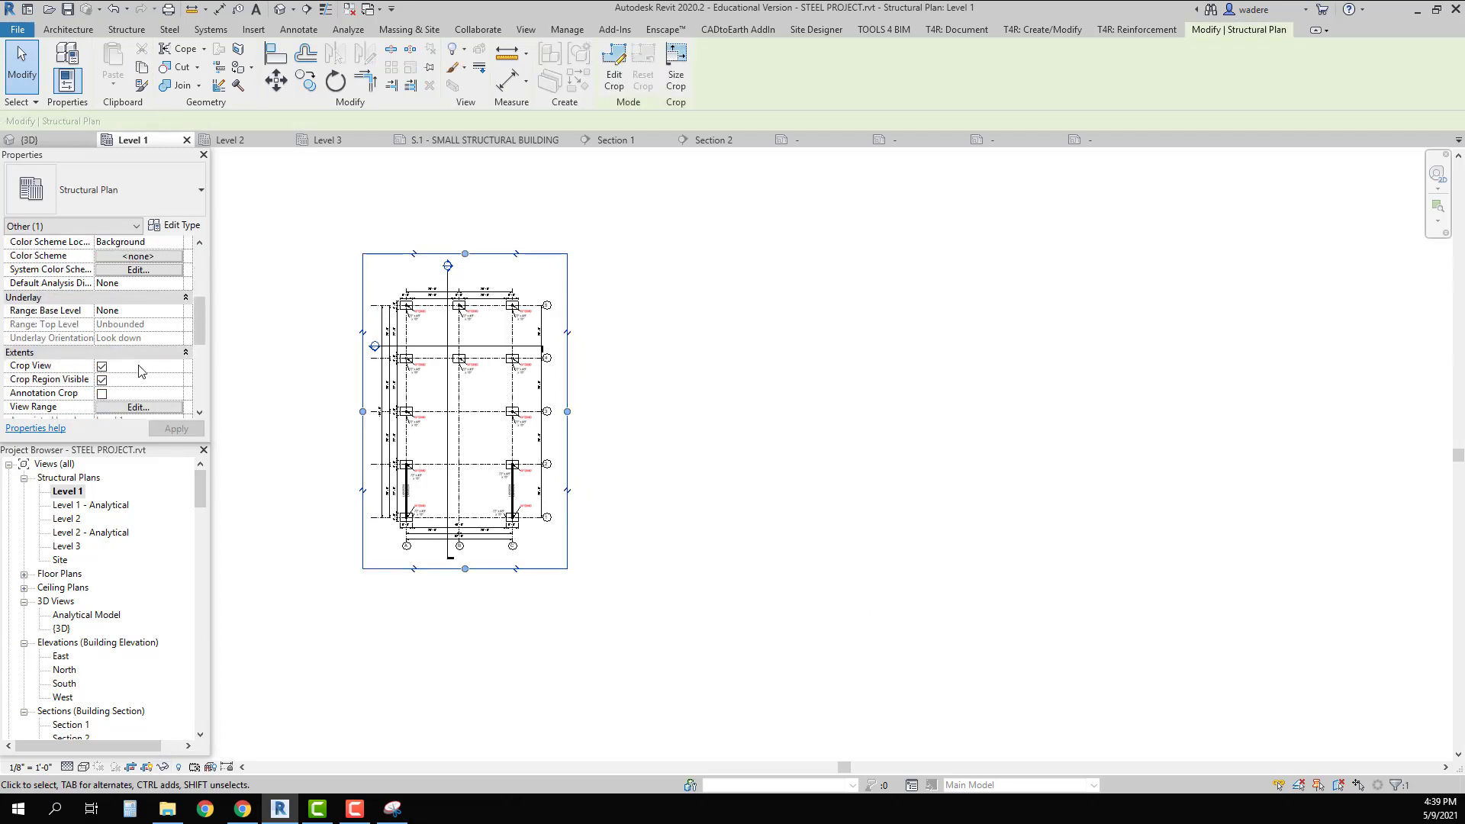
click(102, 380)
click(175, 429)
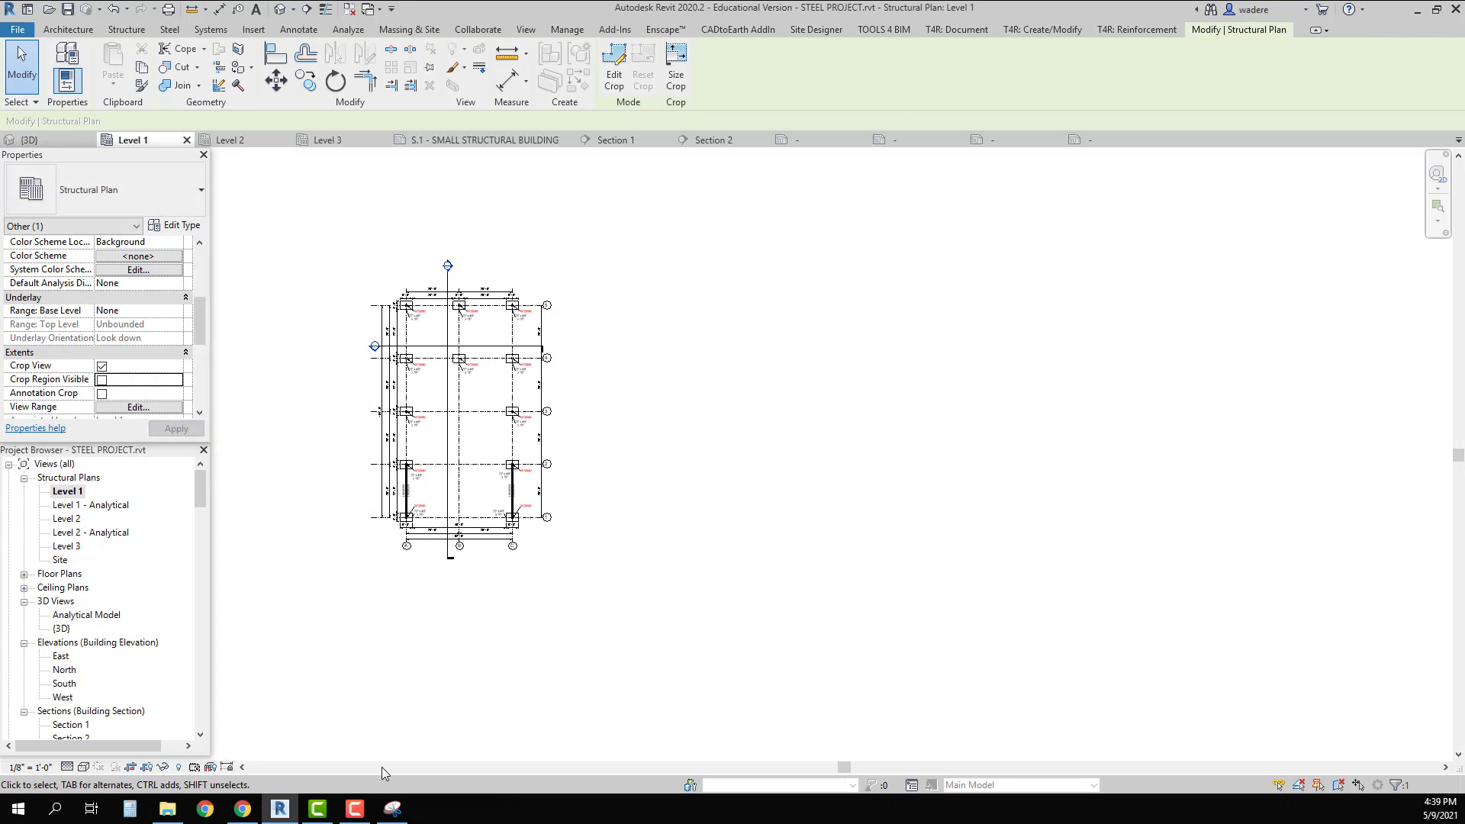
Return to sheet S.1 and shift the Level 1 viewport left and slightly down, inside the sheet border
scroll(85, 653, down, 3)
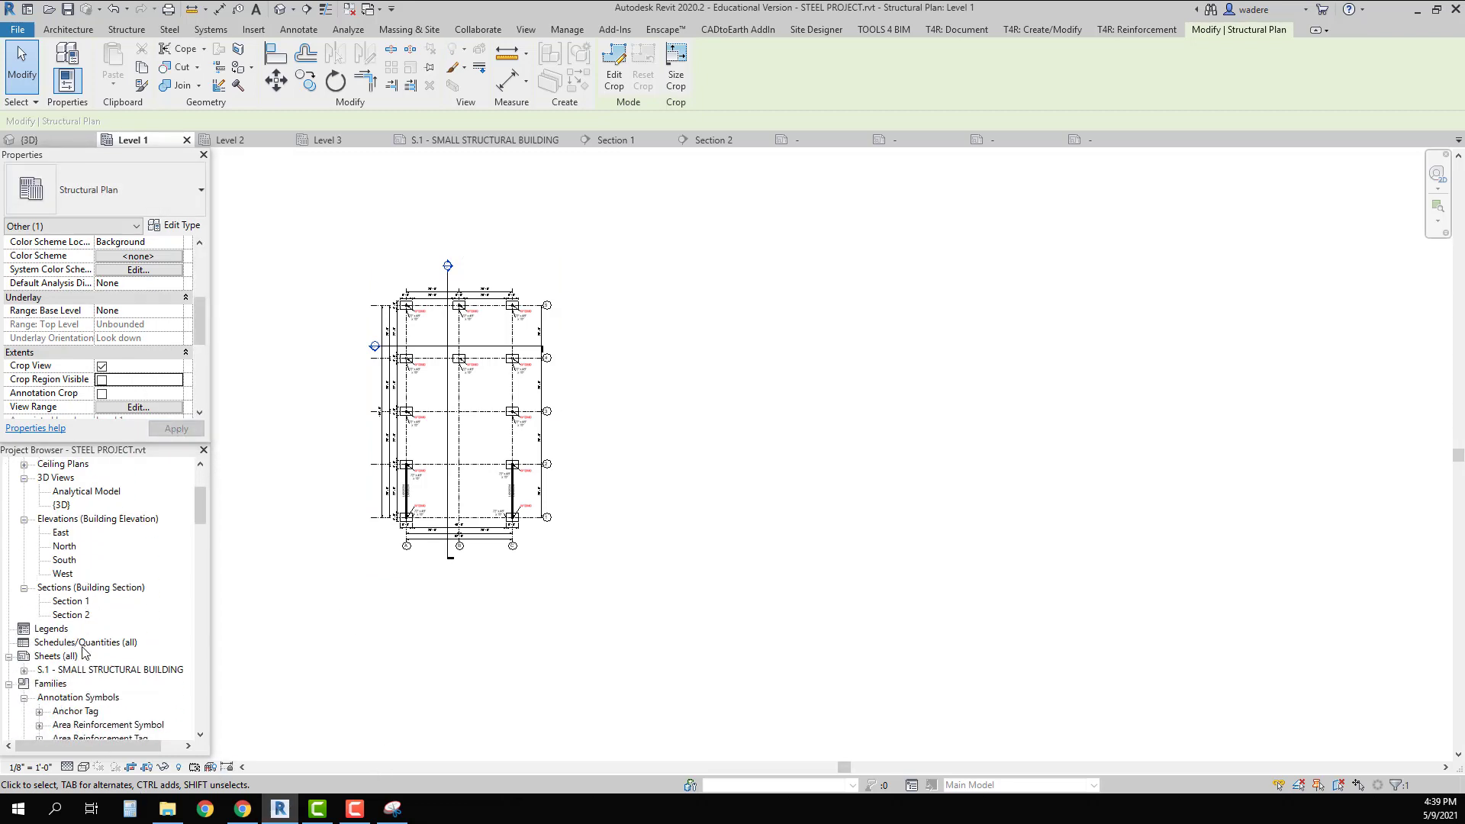
double_click(76, 670)
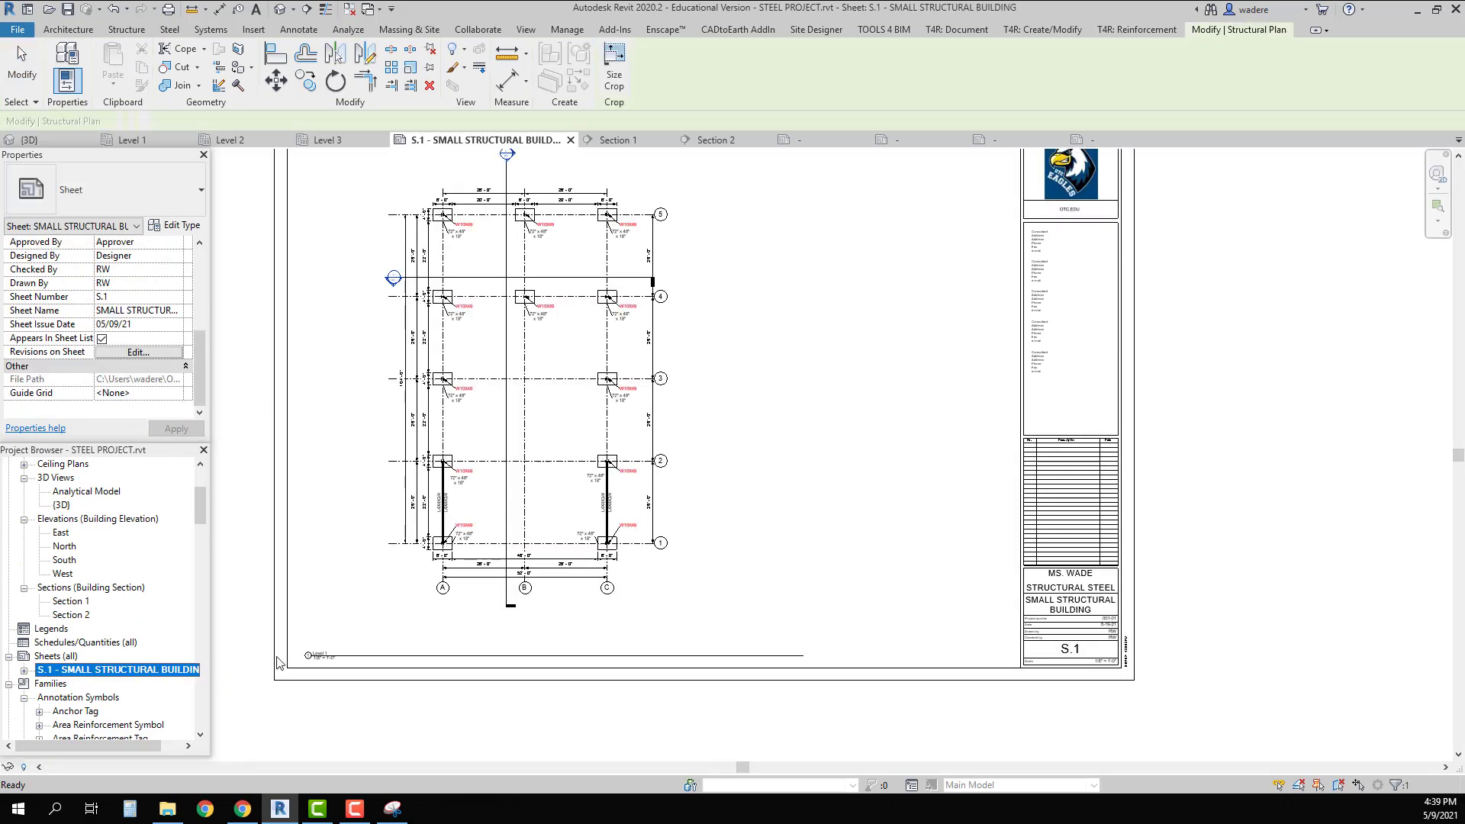
click(549, 478)
middle_drag(549, 479, 552, 521)
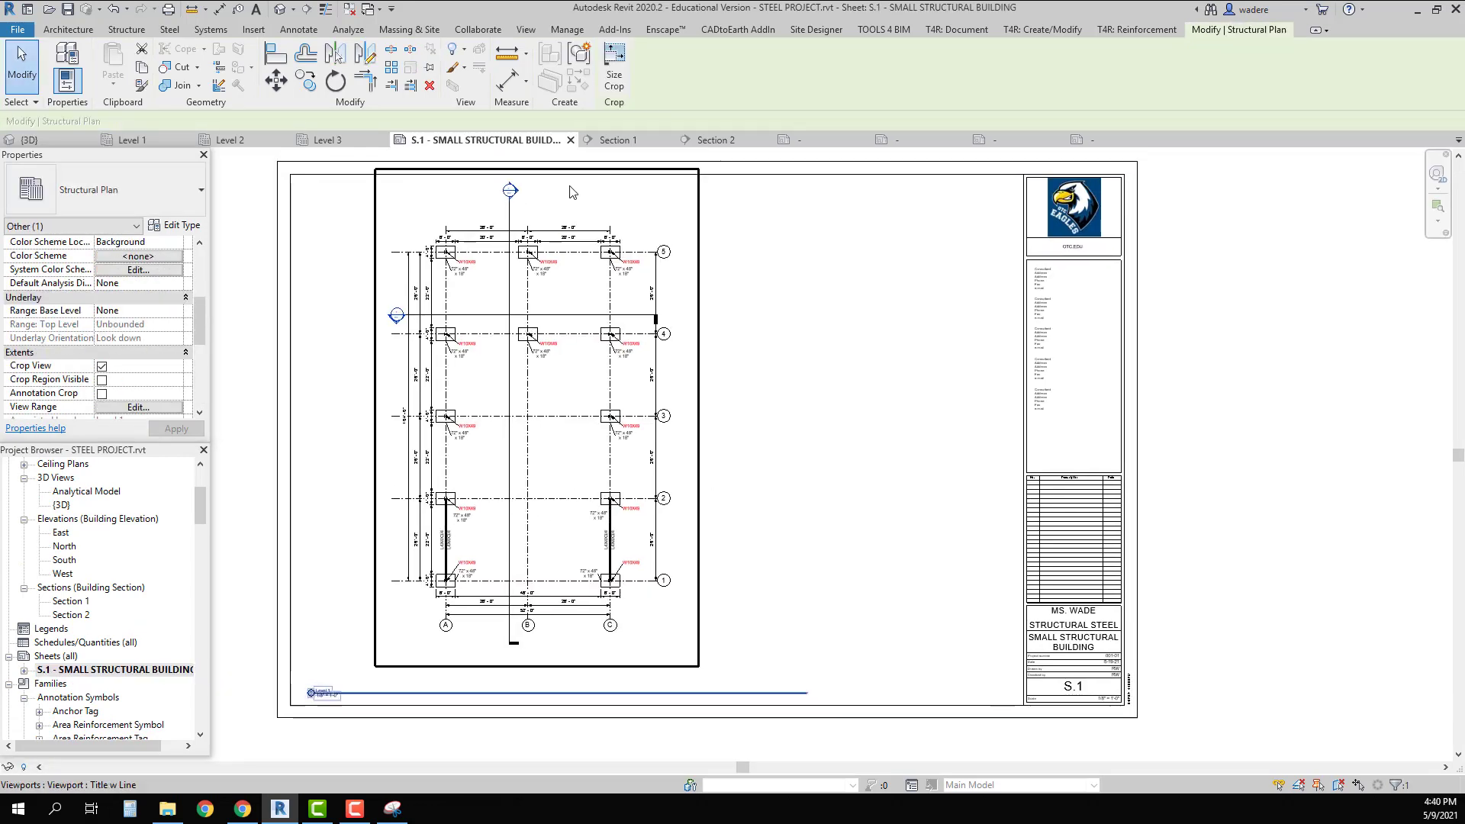
click(546, 496)
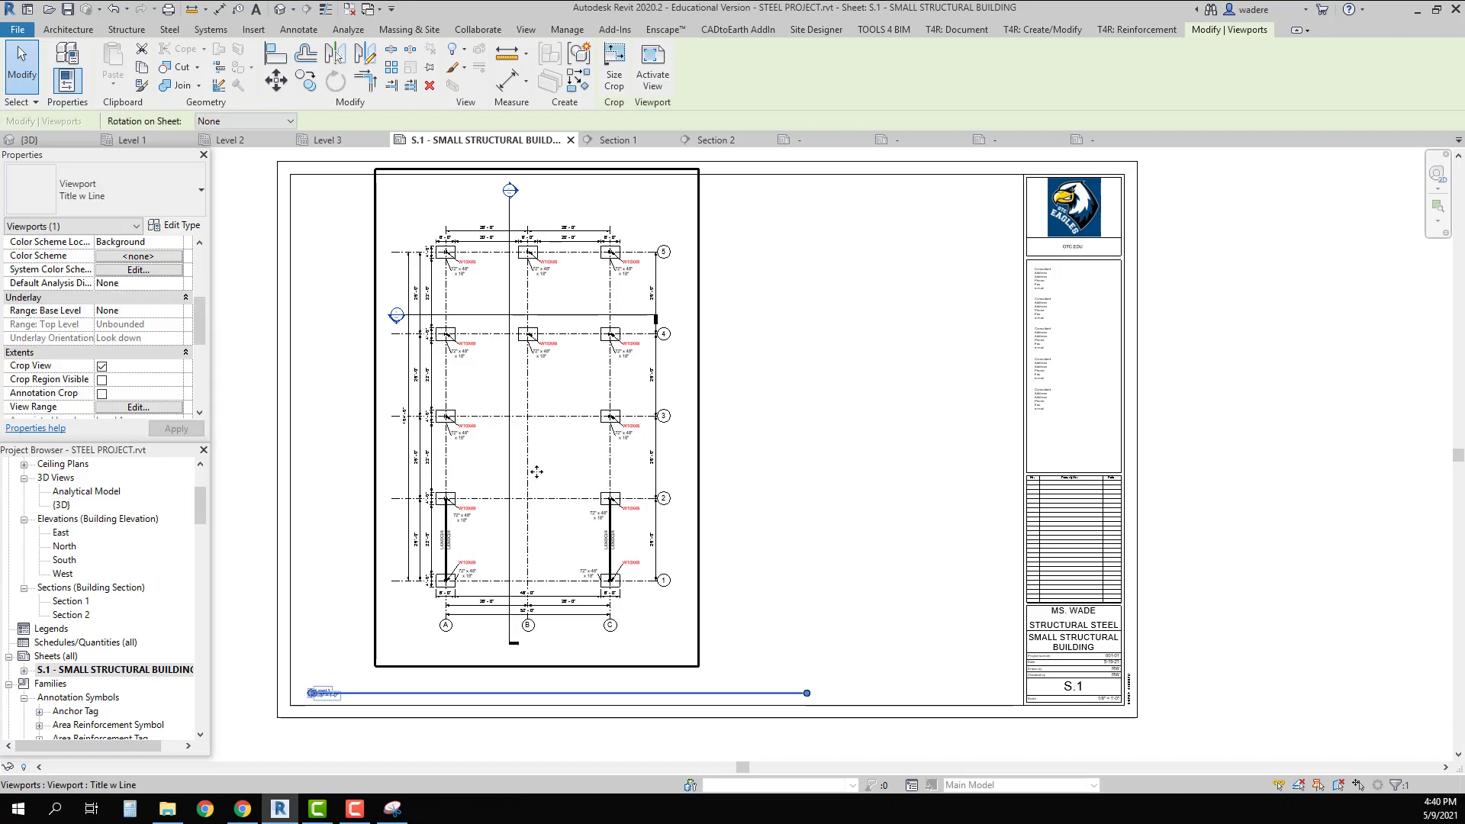
drag(518, 477, 493, 484)
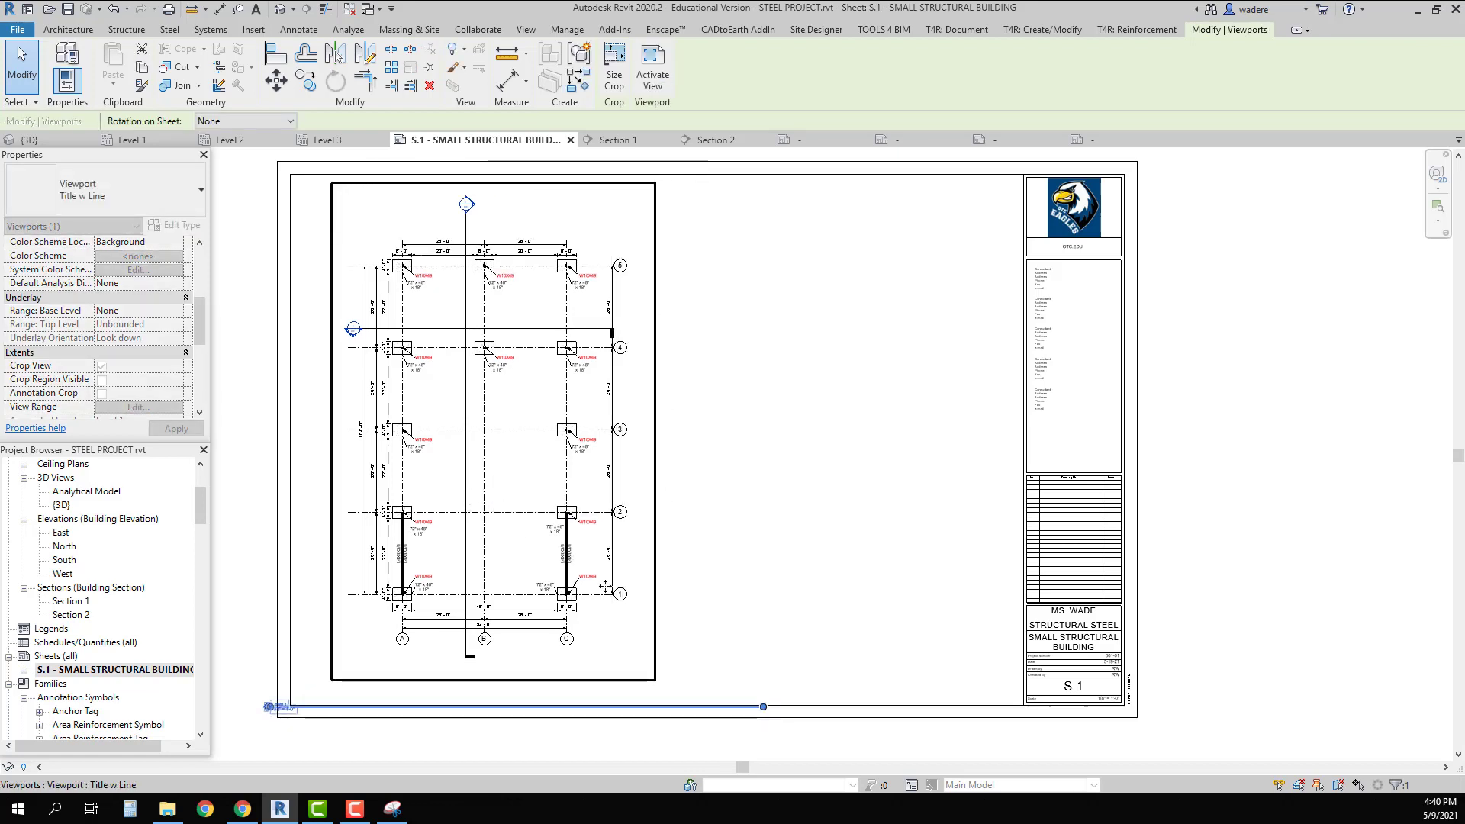
Shorten the Level 1 view title line from both ends to the viewport's width, placing the title inside the sheet border
middle_drag(393, 756, 498, 599)
scroll(427, 569, up, 5)
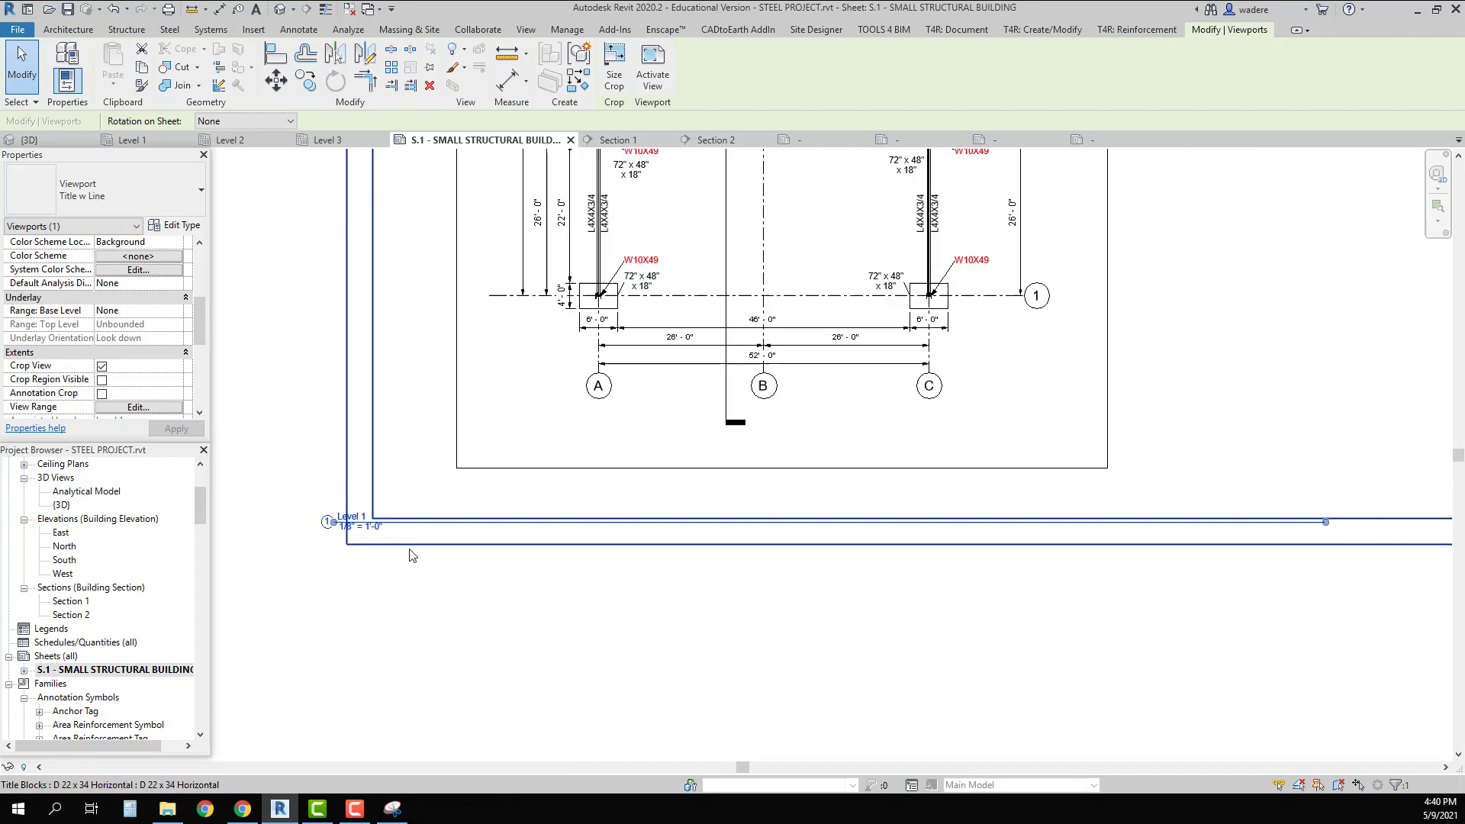
scroll(569, 592, down, 3)
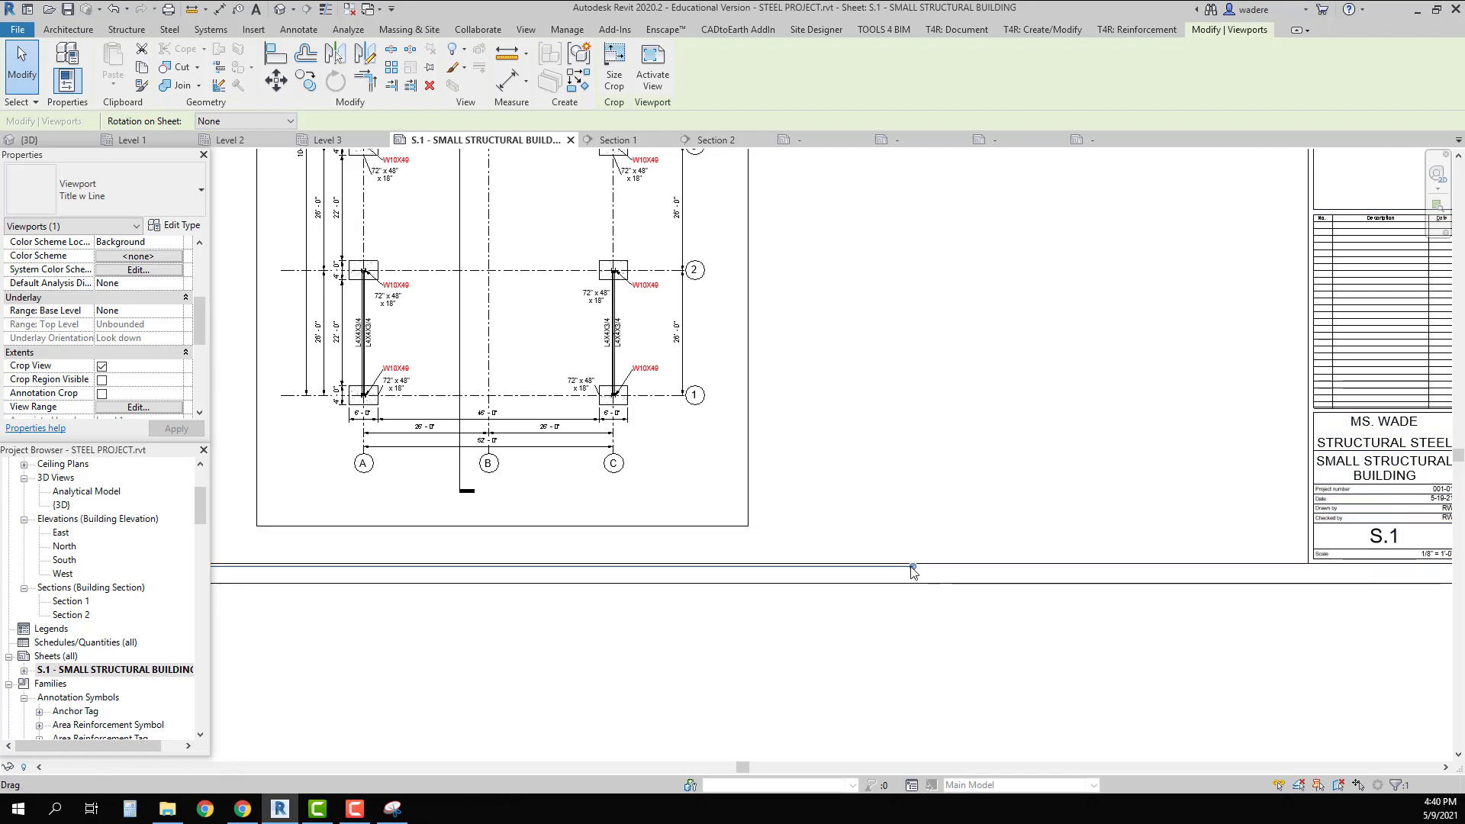
drag(912, 566, 748, 566)
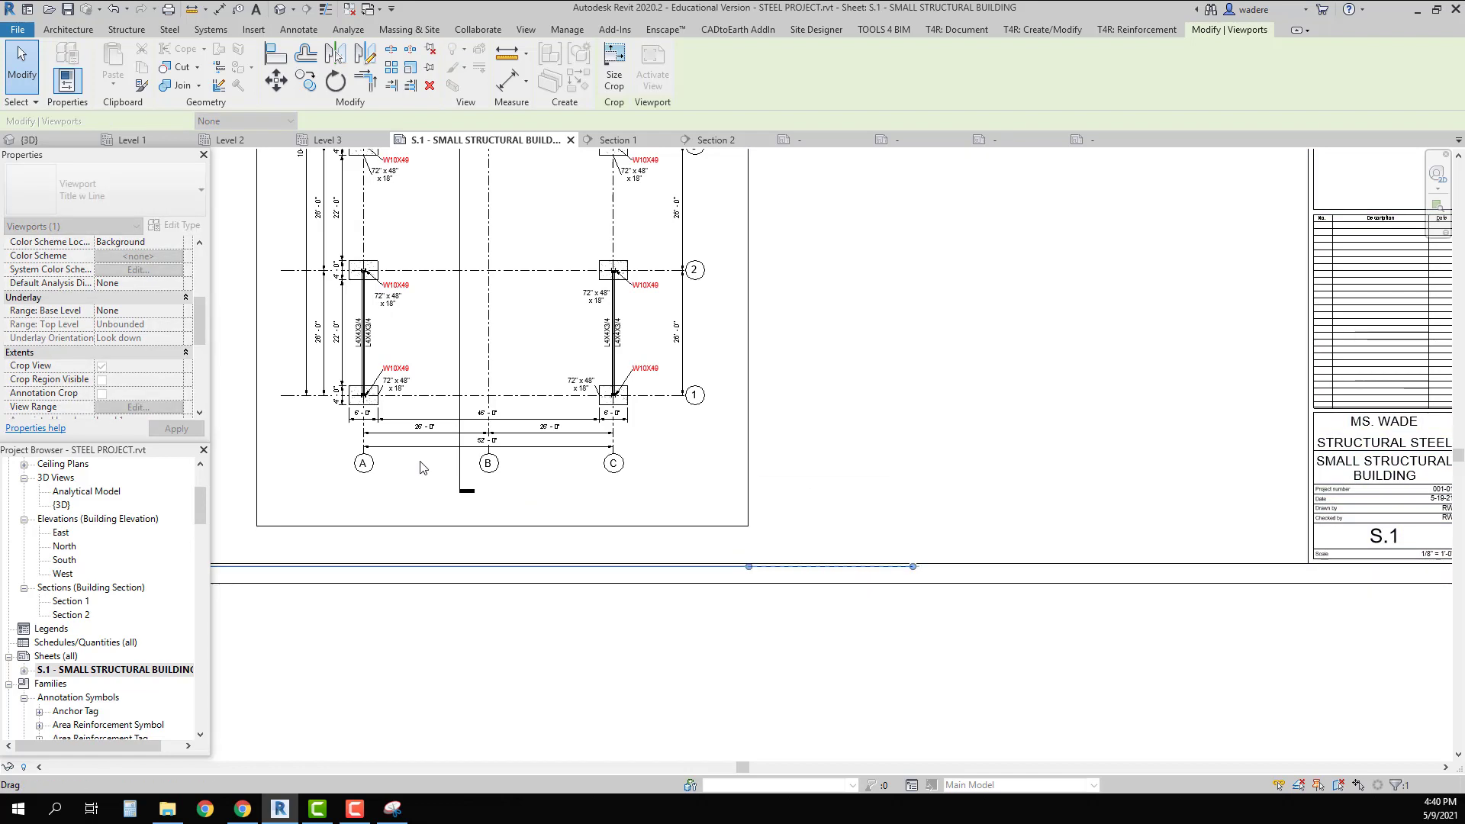
scroll(751, 373, down, 1)
scroll(271, 522, up, 5)
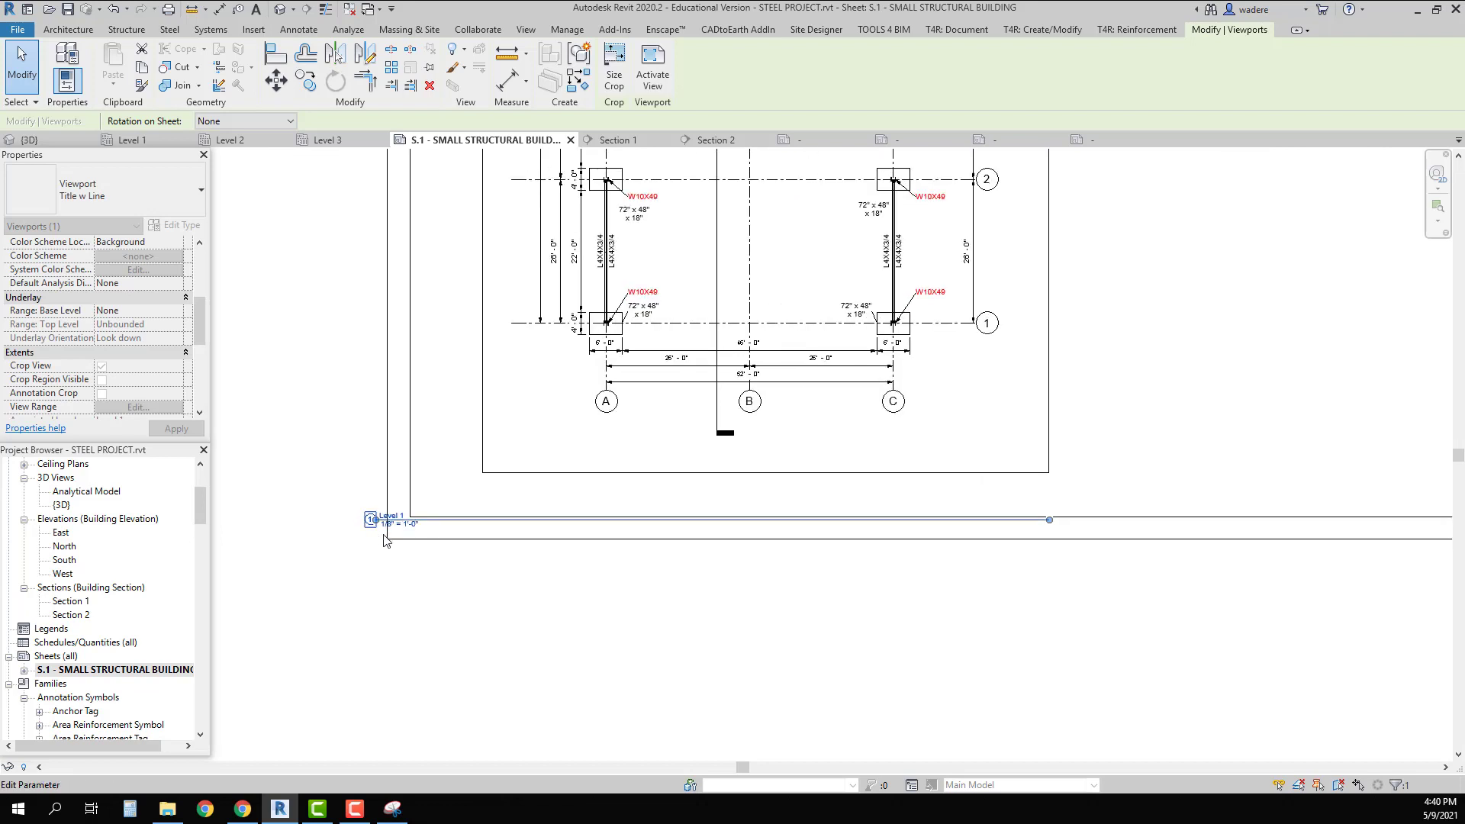
drag(378, 513, 722, 486)
scroll(886, 575, down, 6)
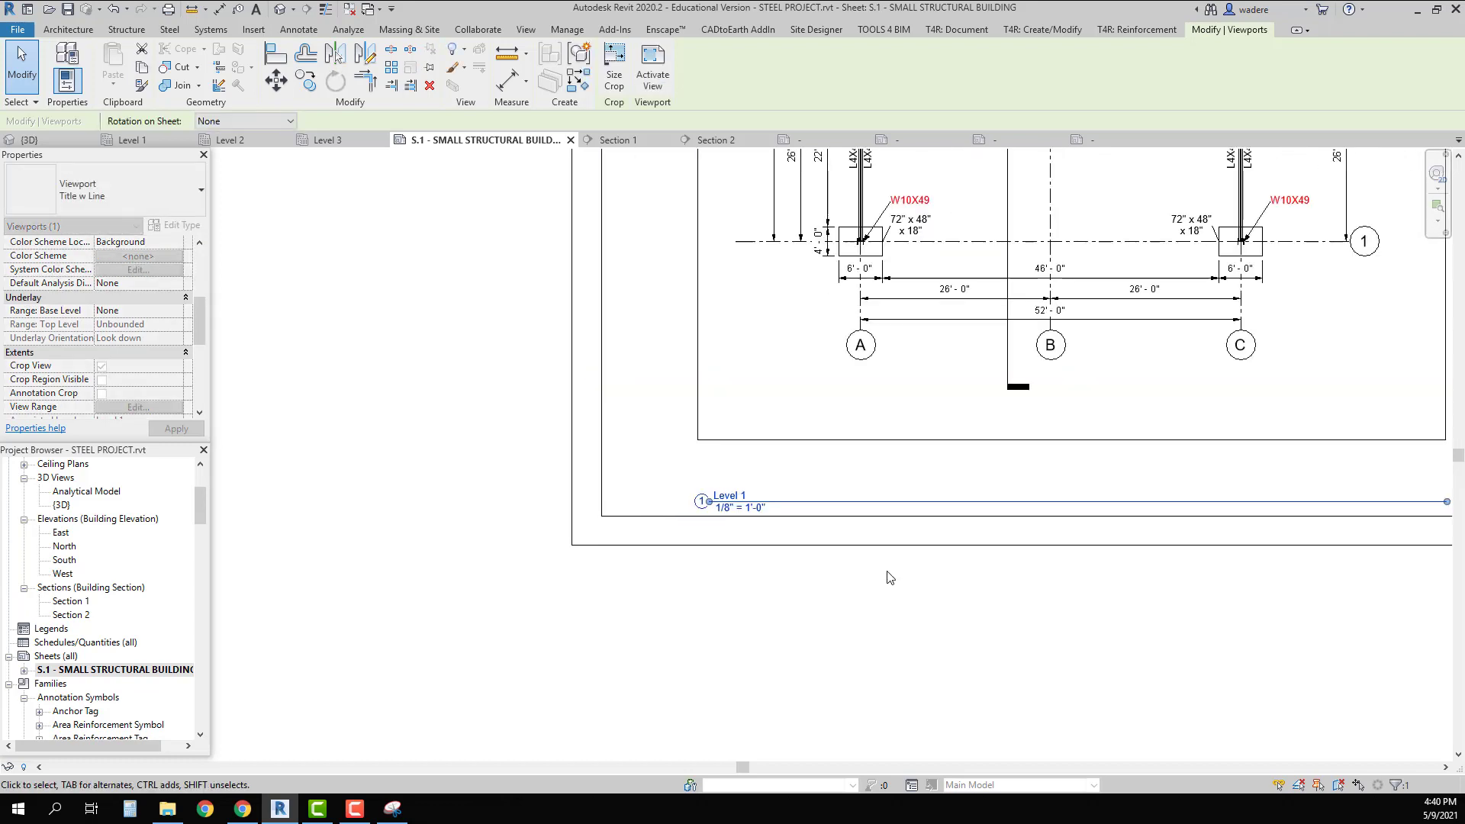
middle_drag(840, 635, 513, 642)
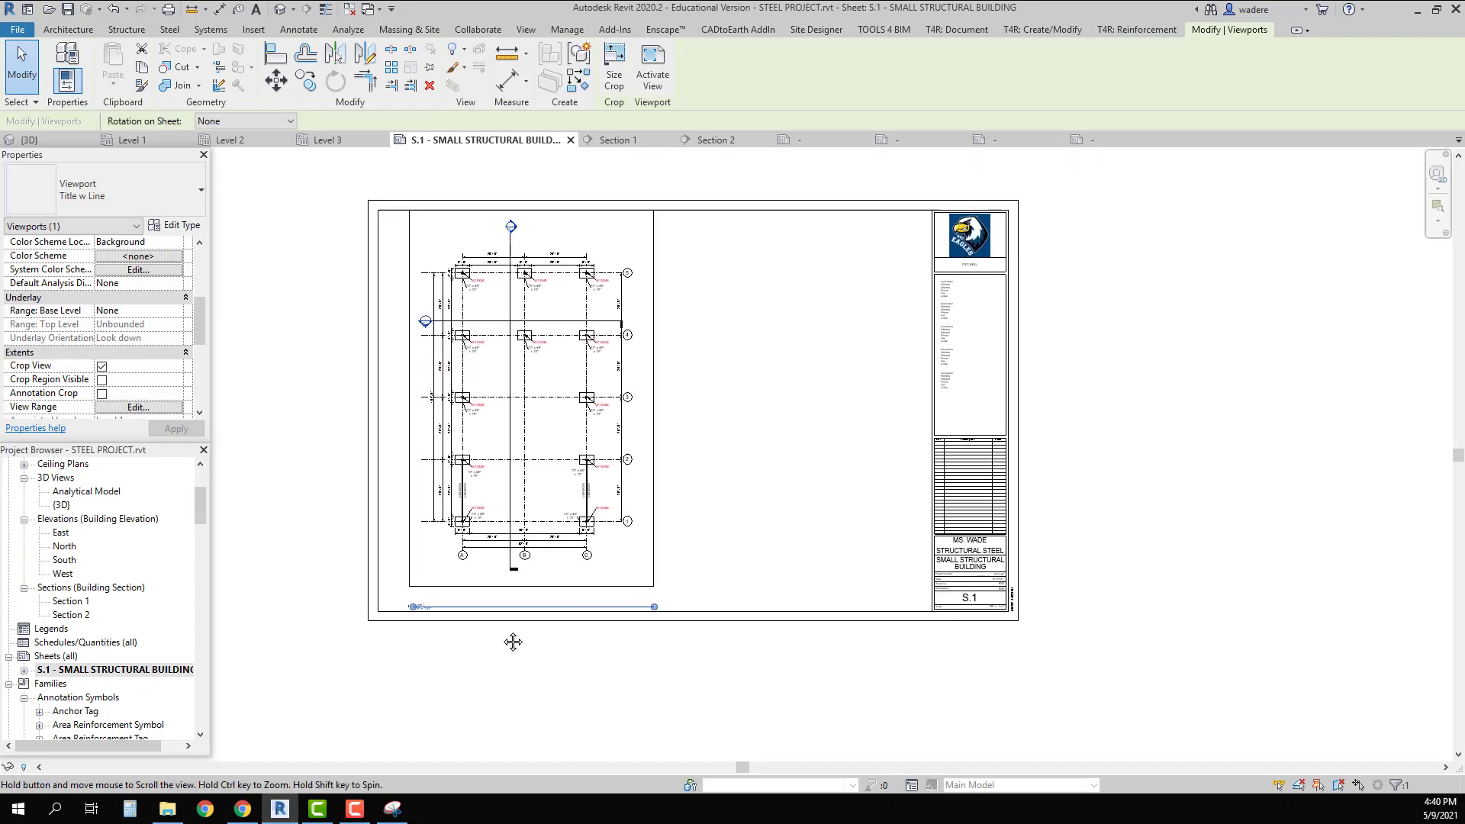
middle_drag(657, 674, 576, 657)
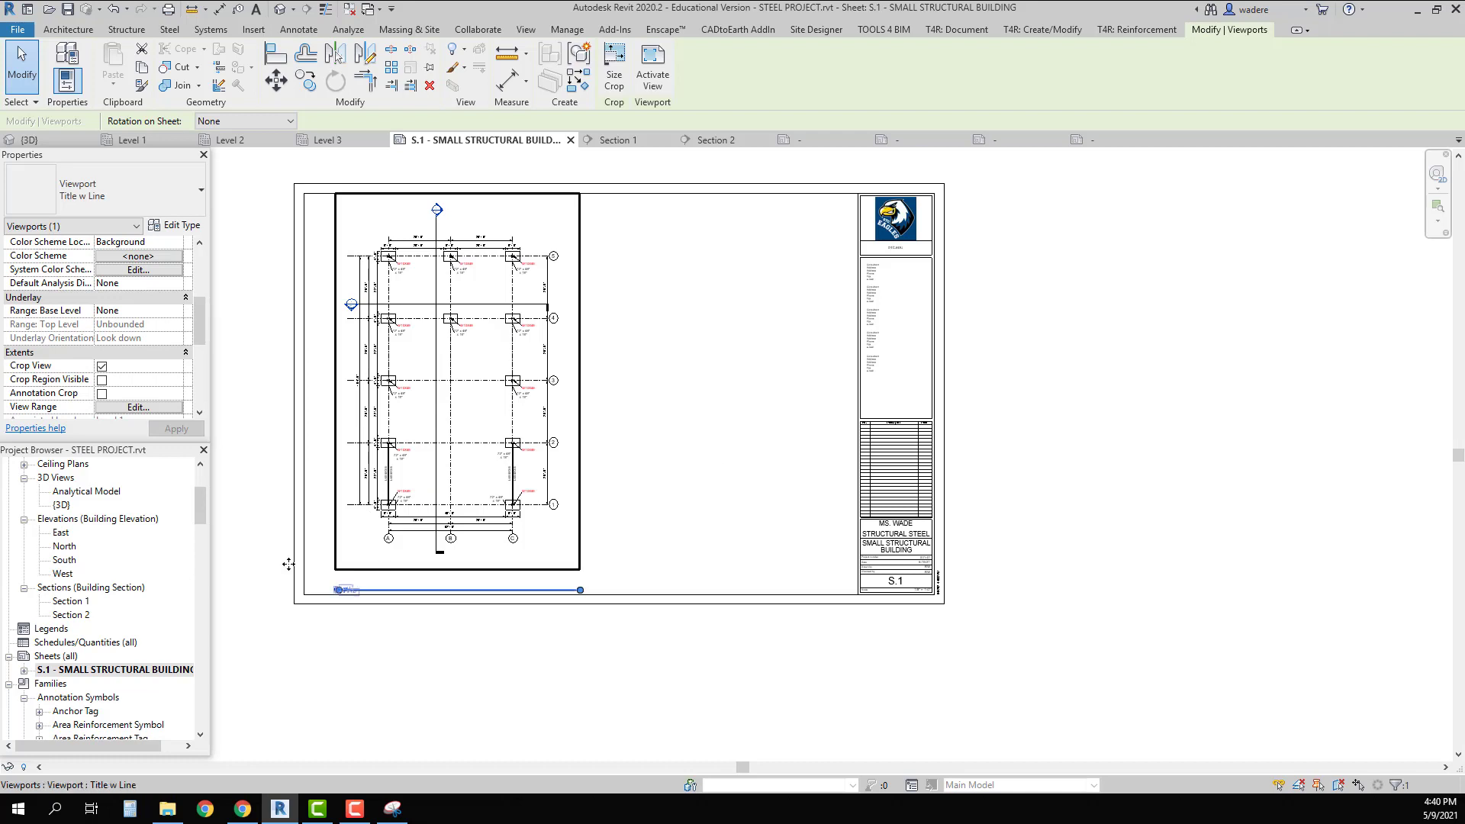
Open the Level 2 structural plan and turn on Crop View and Crop Region Visible
drag(203, 508, 205, 483)
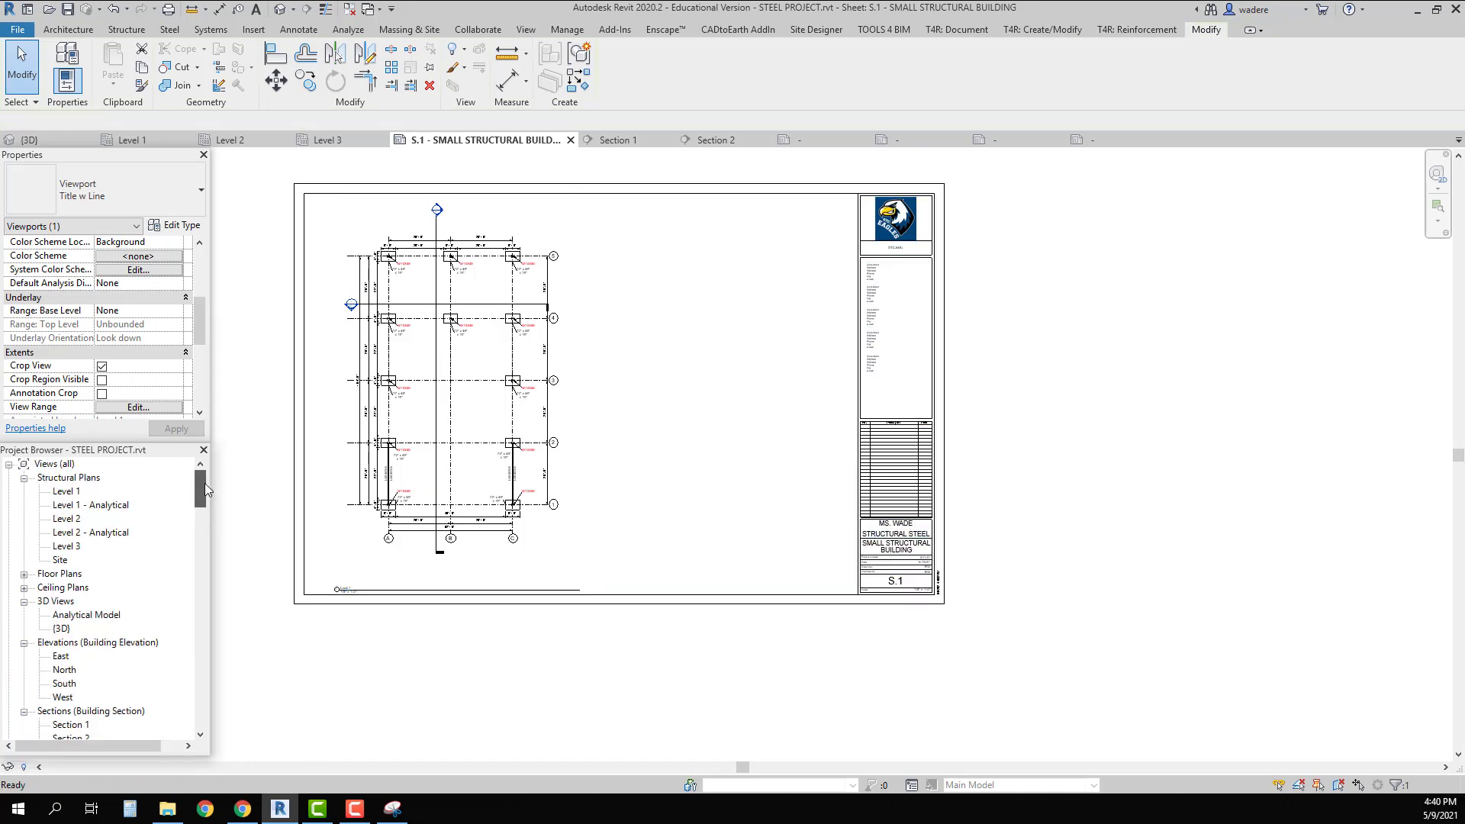
click(64, 520)
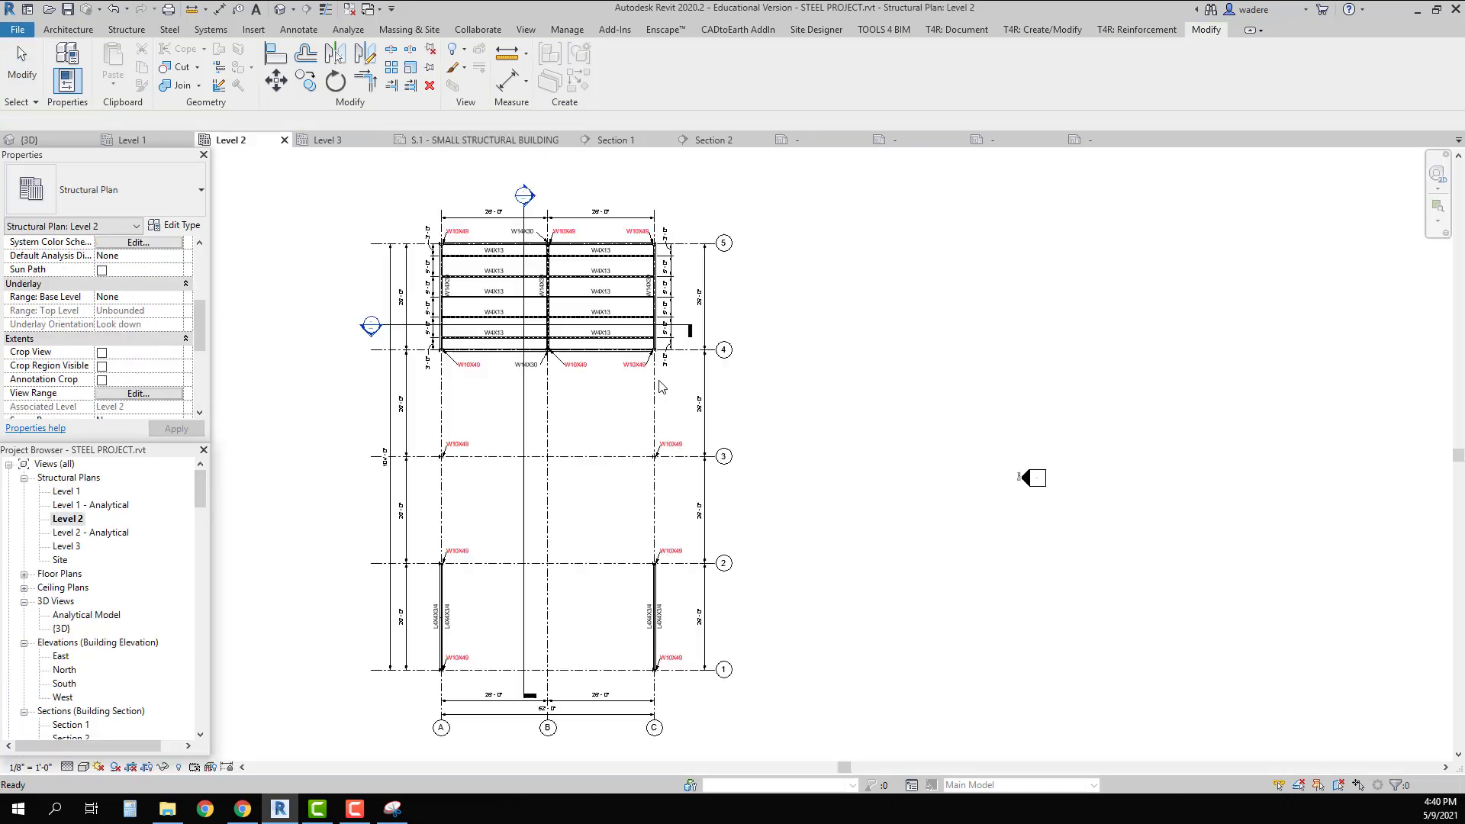
scroll(785, 471, down, 1)
middle_drag(777, 476, 758, 433)
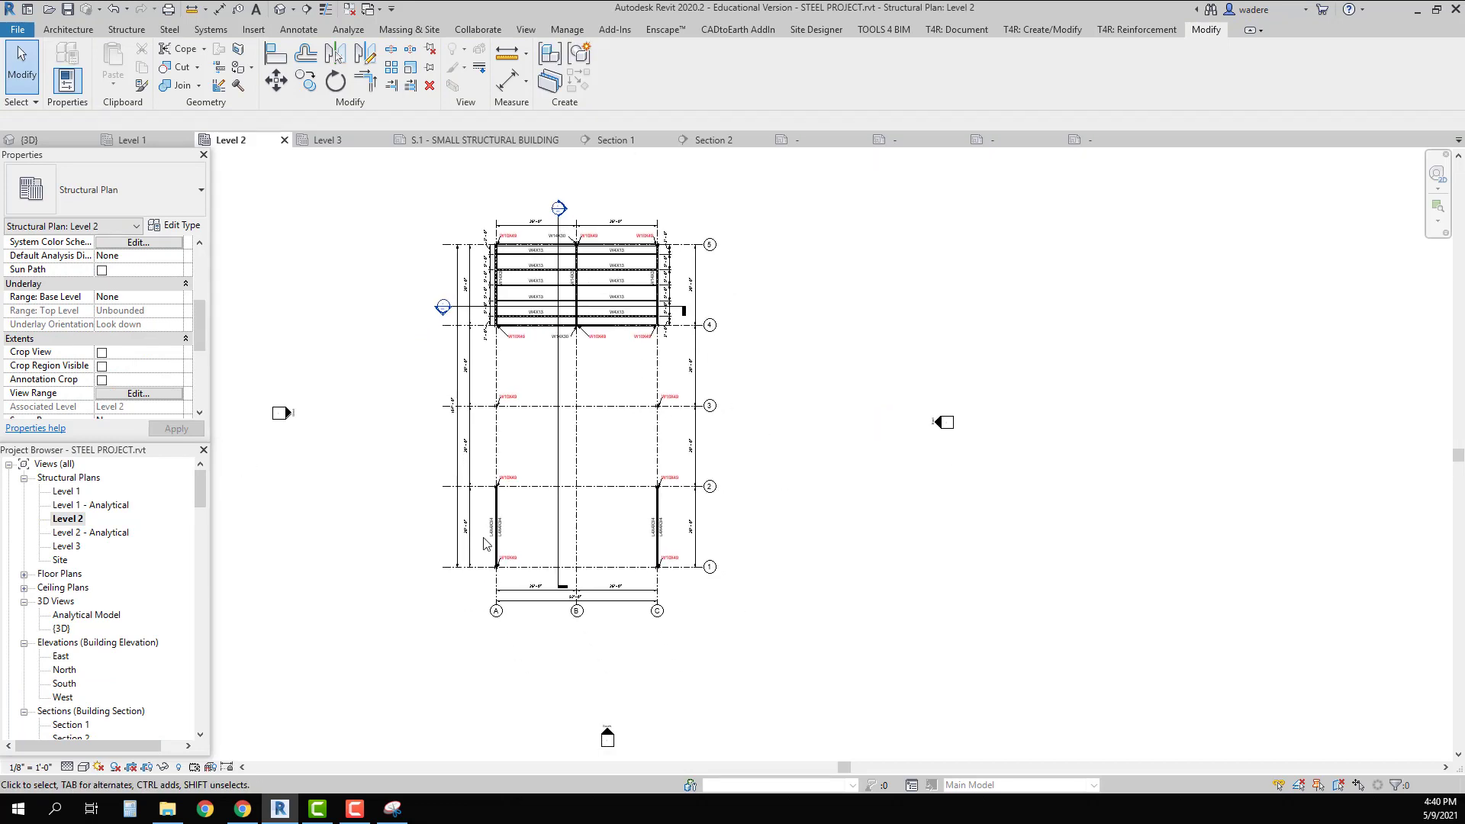
click(101, 352)
click(102, 367)
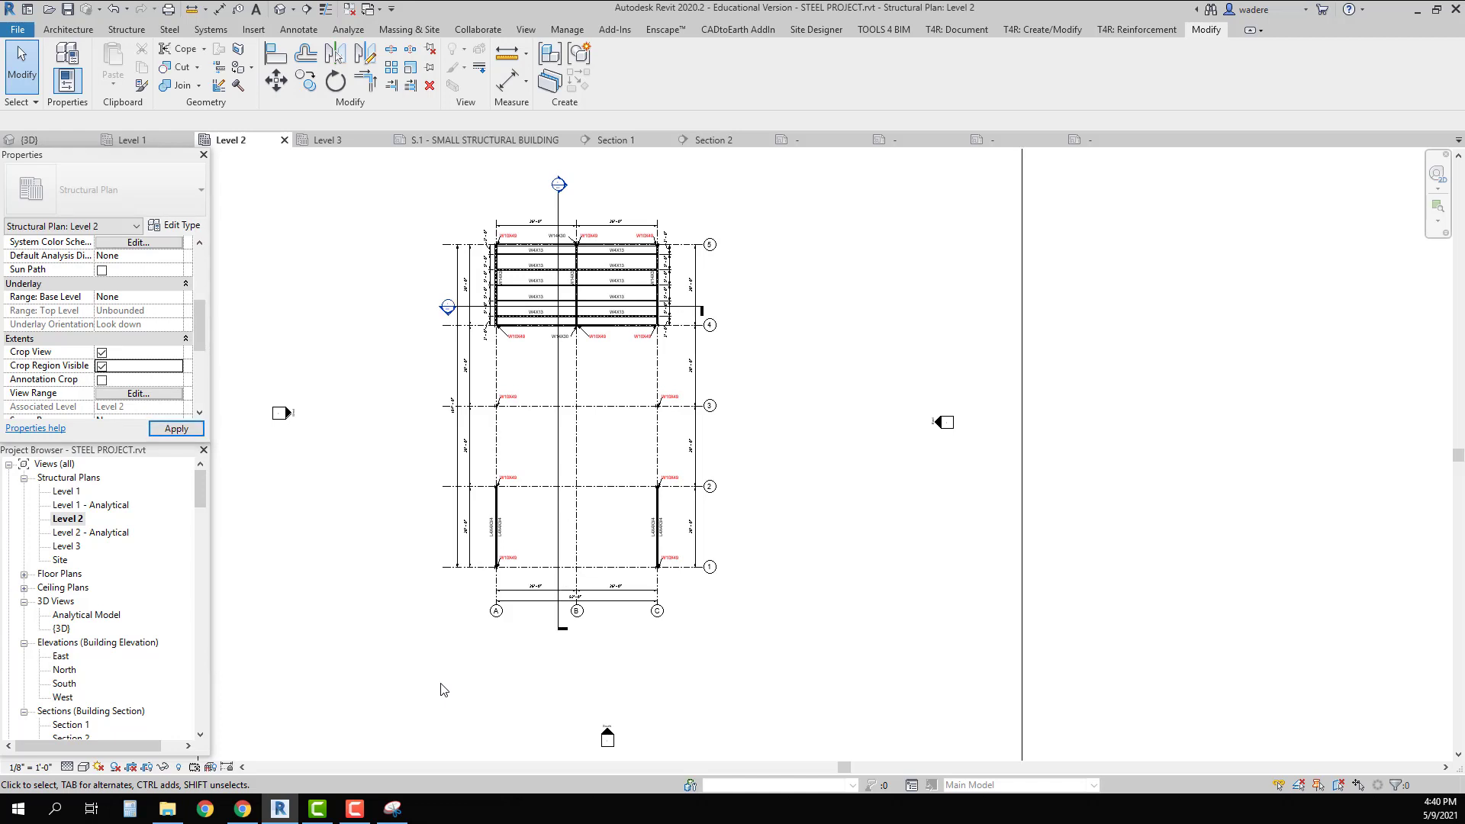
Shrink the Level 2 crop region on all four sides closely around the plan, and turn off Crop Region Visible
scroll(412, 438, down, 2)
click(511, 236)
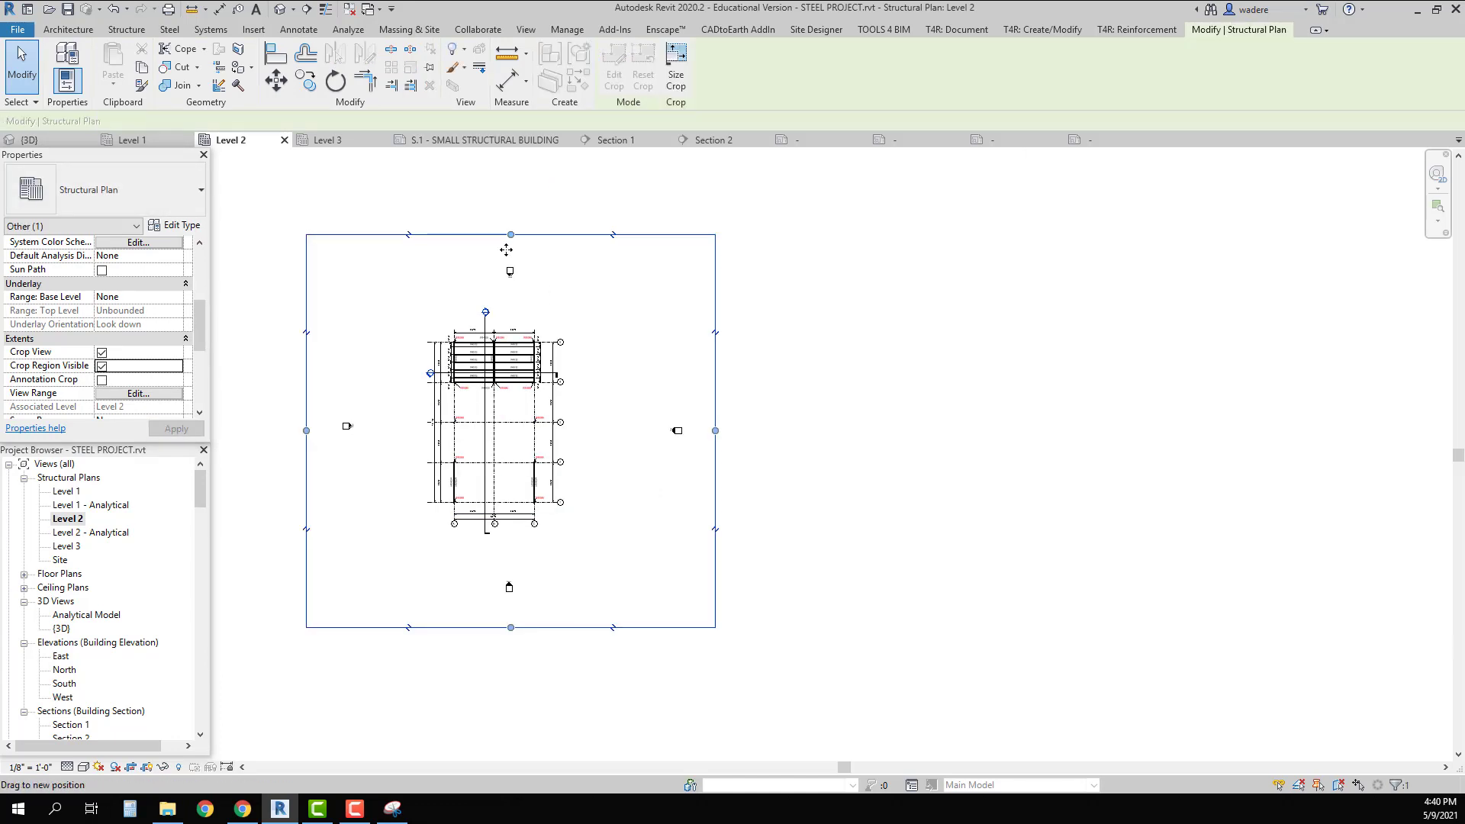
drag(506, 250, 499, 305)
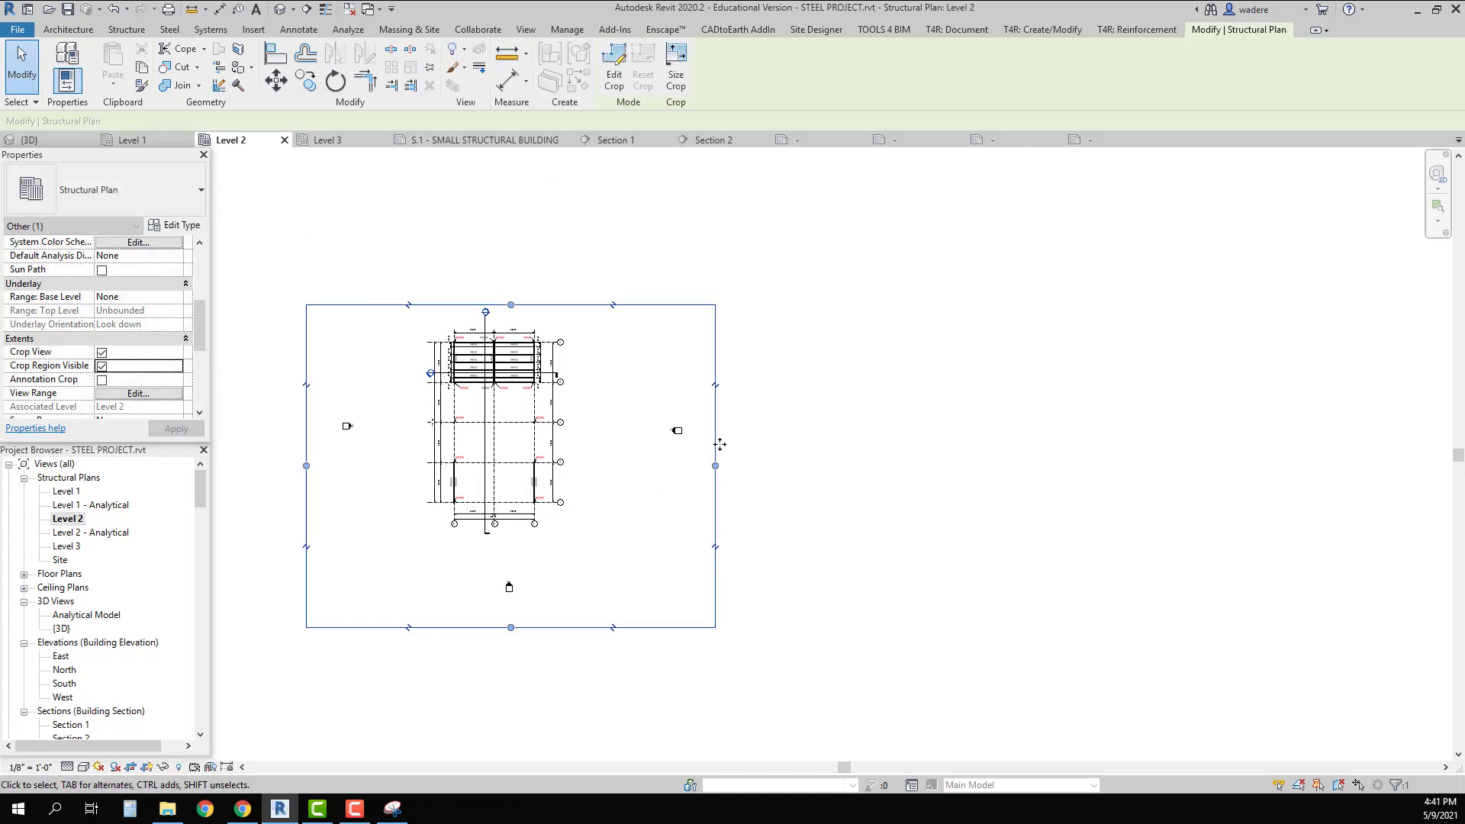
drag(715, 466, 573, 466)
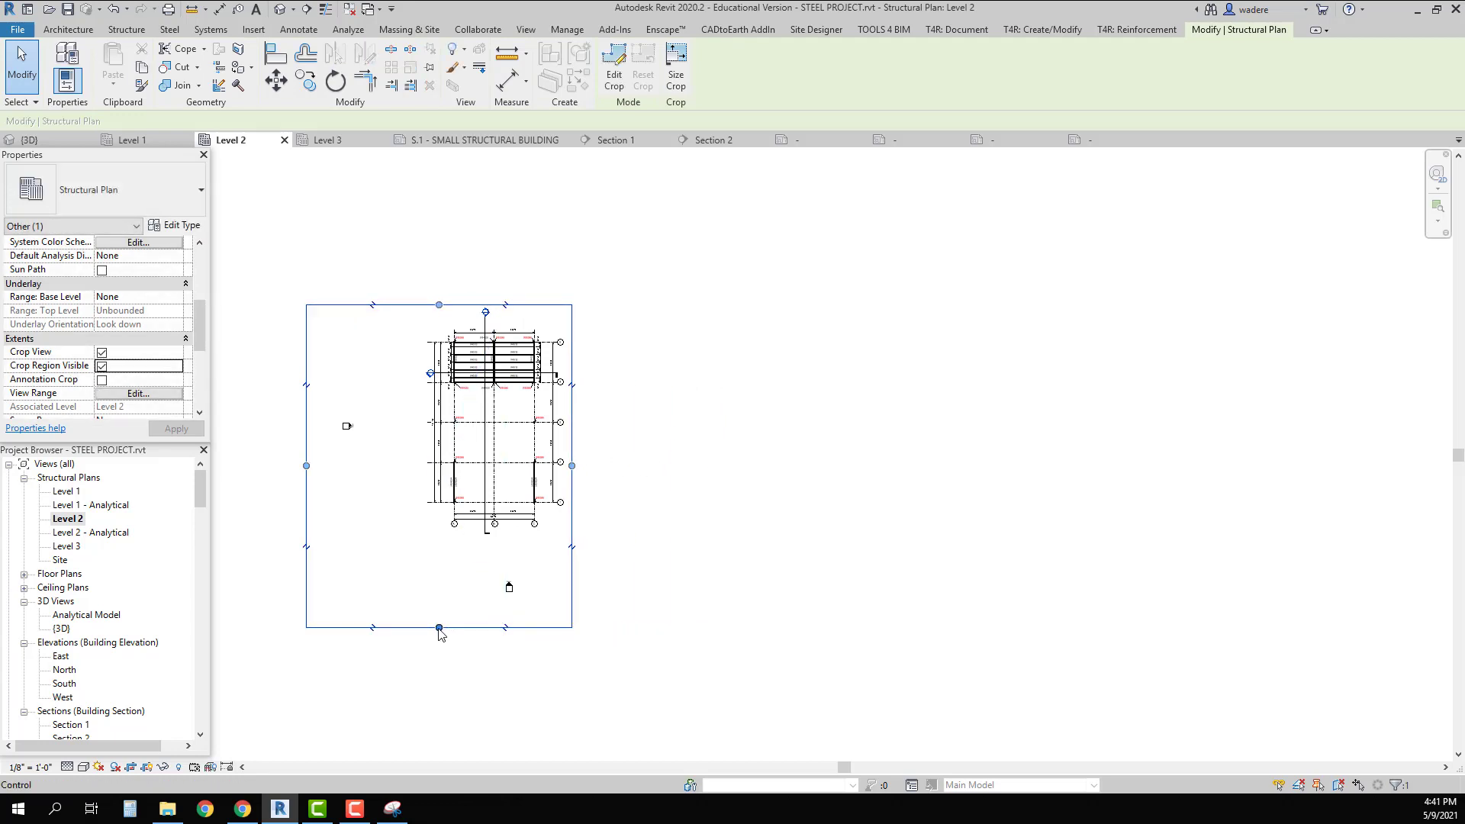
drag(439, 629, 440, 541)
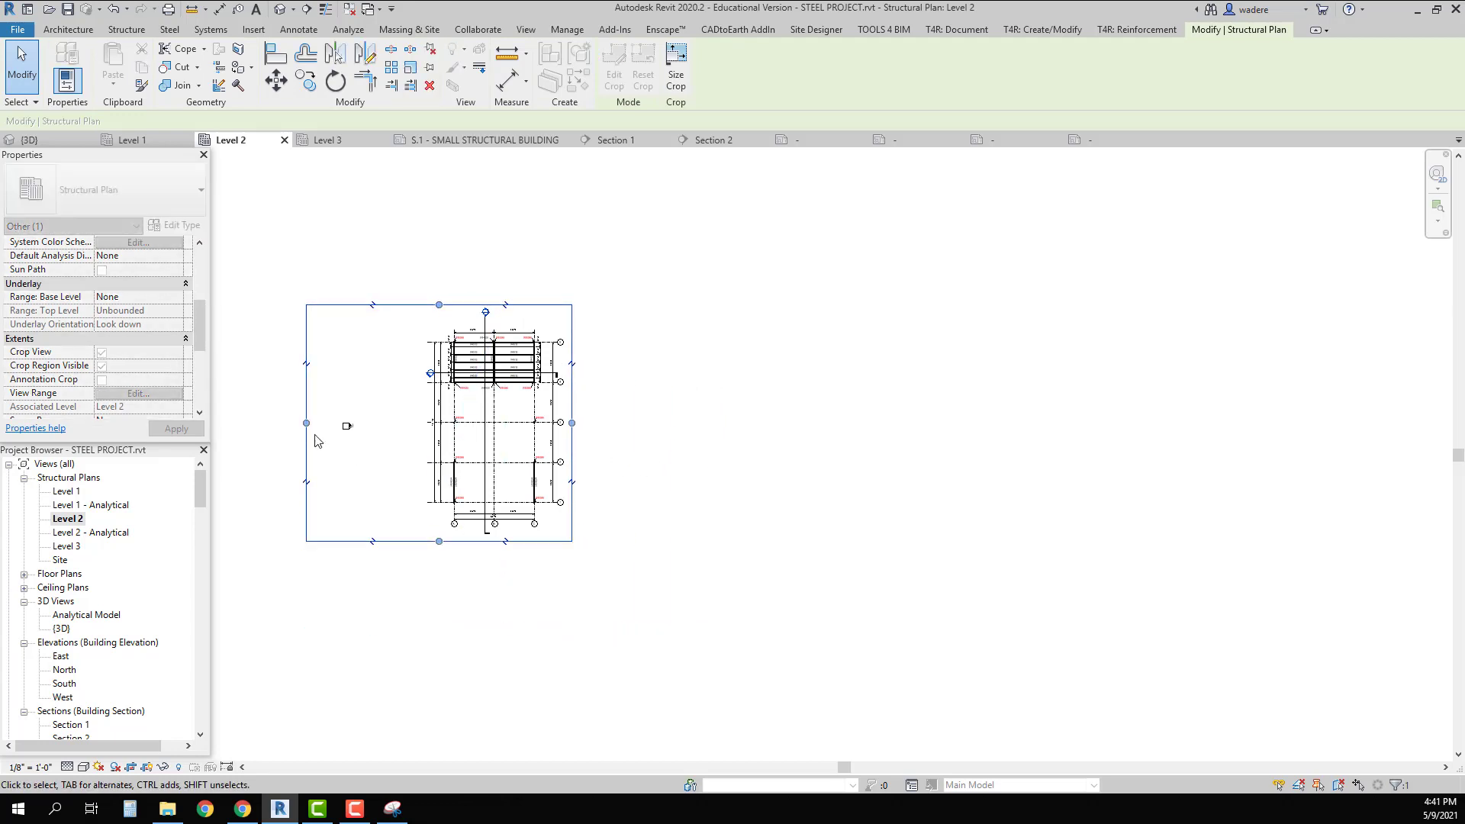
drag(308, 426, 418, 426)
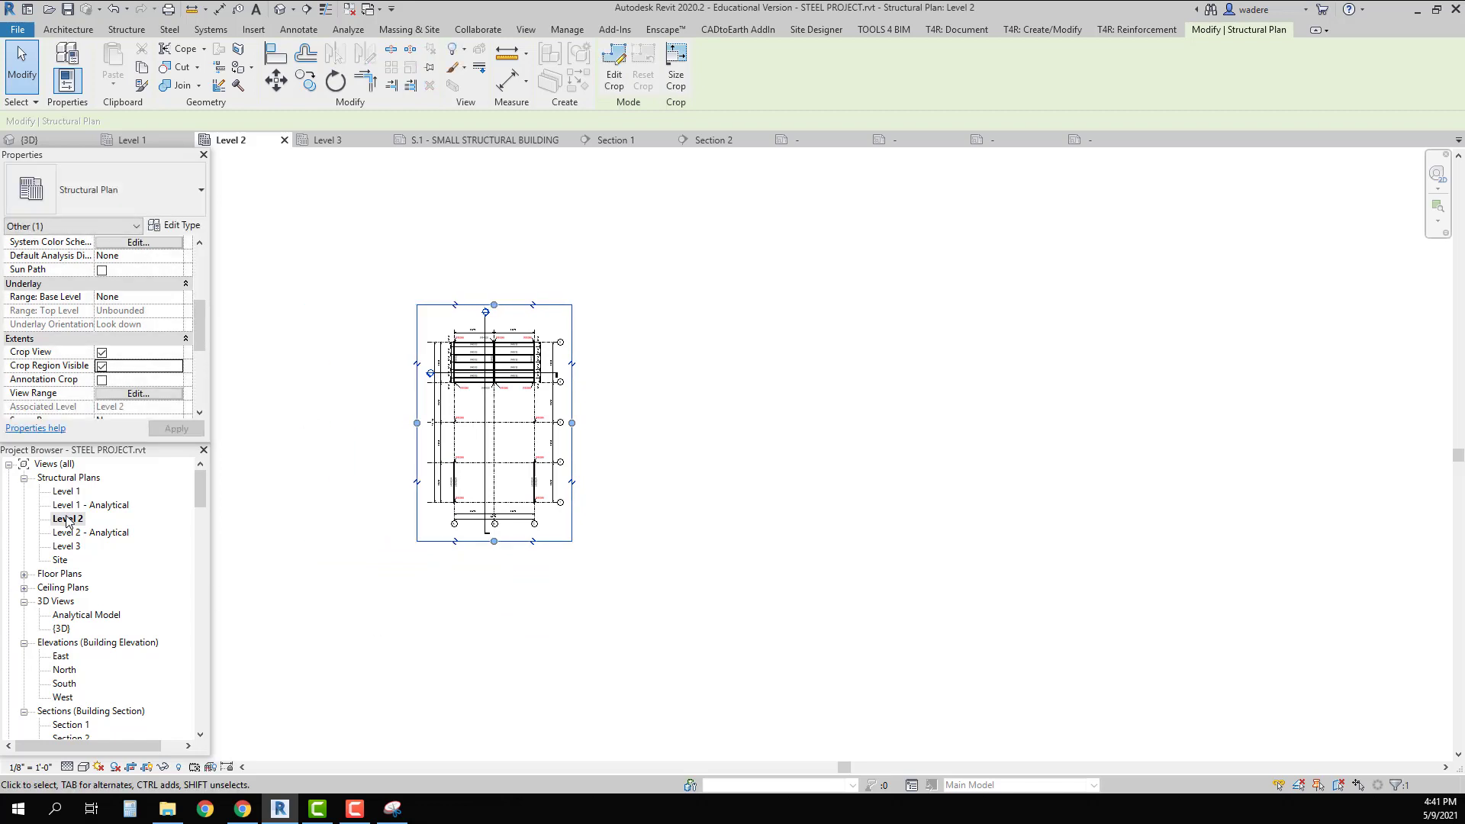
click(103, 354)
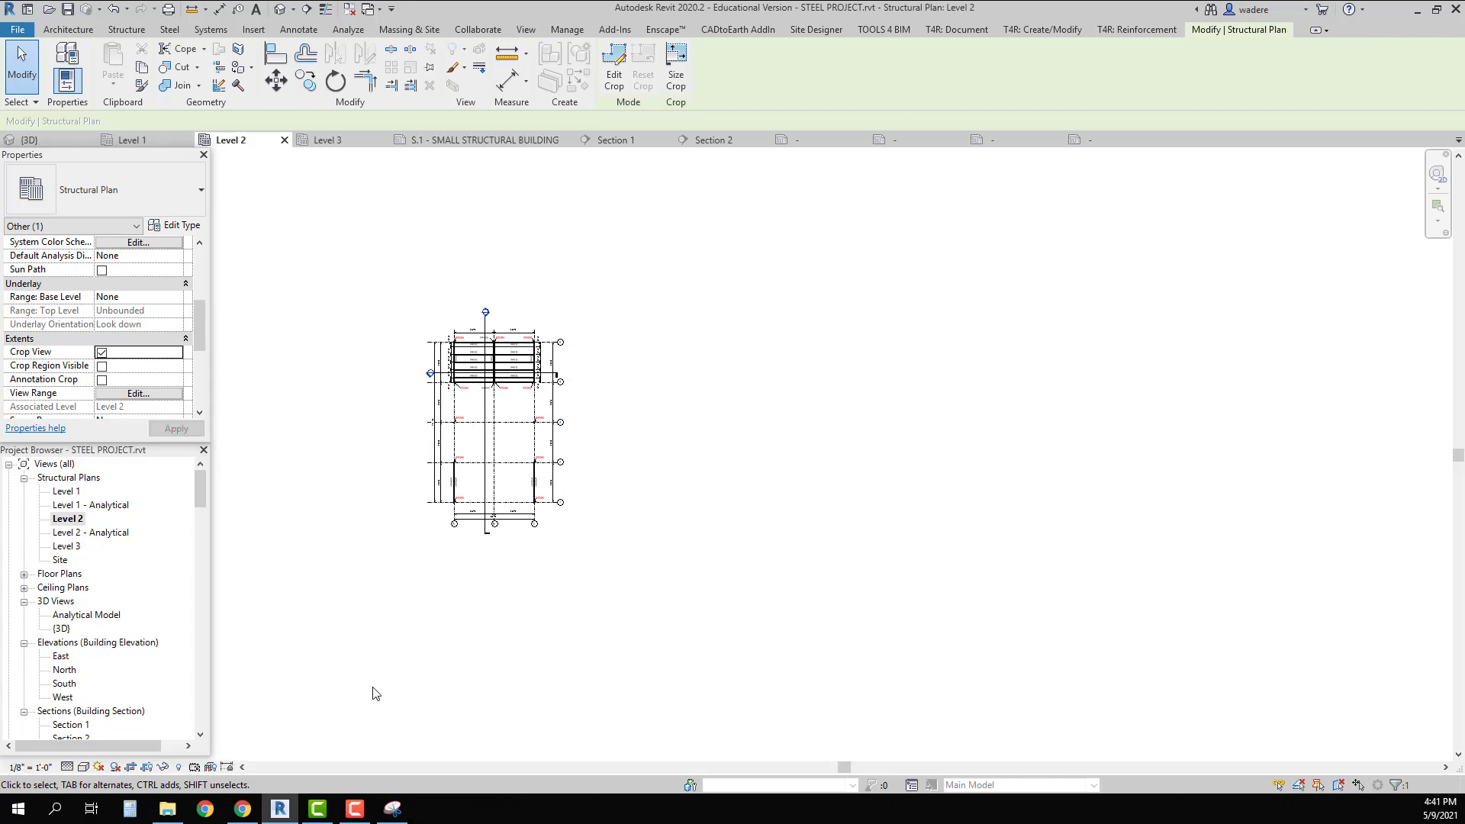
Return to sheet S.1 and place the Level 2 structural plan between the Level 1 viewport and the title block
mouse_move(197, 479)
mouse_down()
mouse_move(220, 640)
mouse_move(234, 496)
mouse_move(231, 527)
mouse_move(204, 471)
mouse_up()
double_click(77, 698)
click(68, 518)
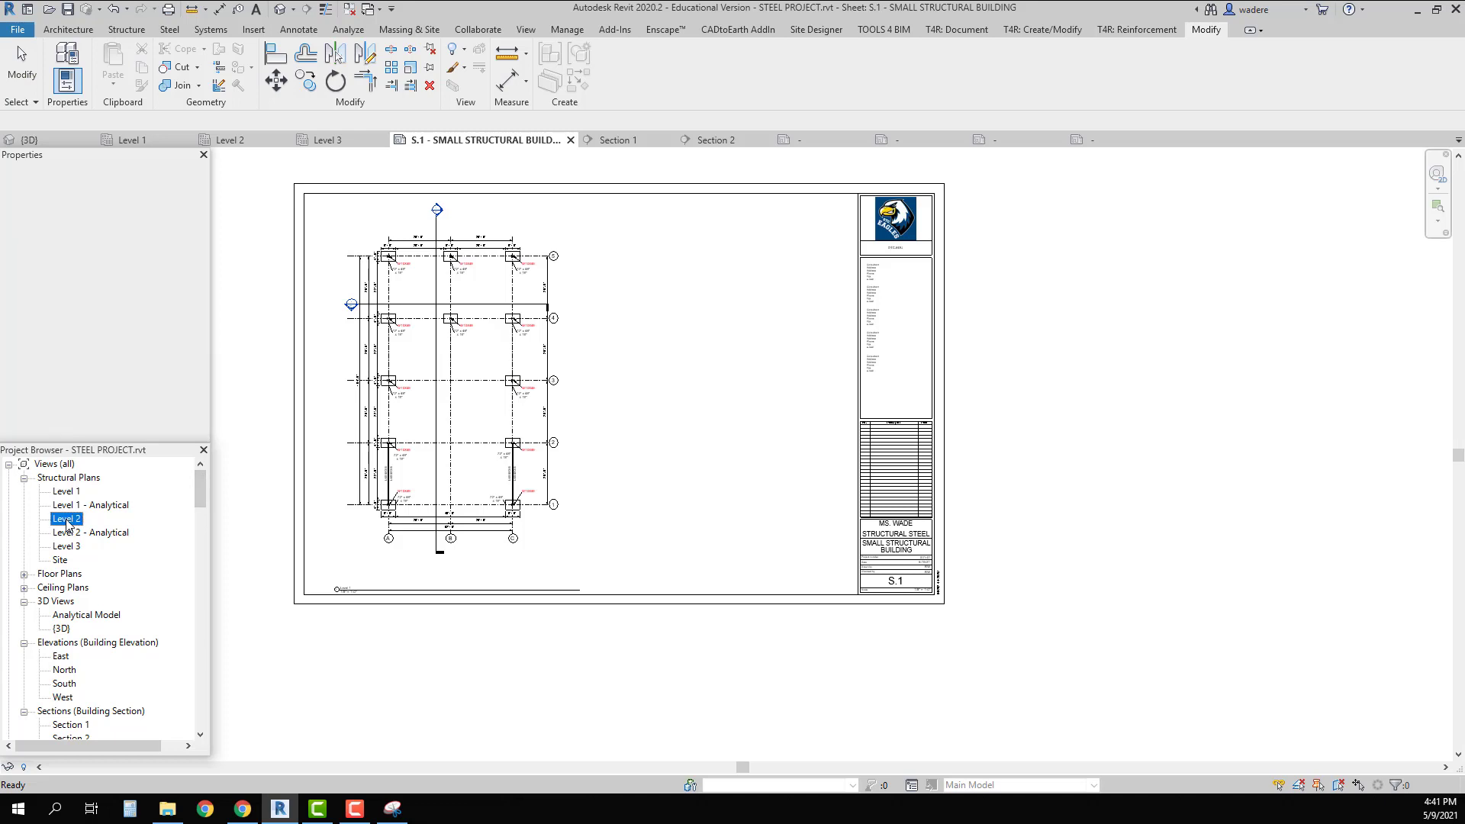
click(690, 416)
drag(690, 416, 695, 392)
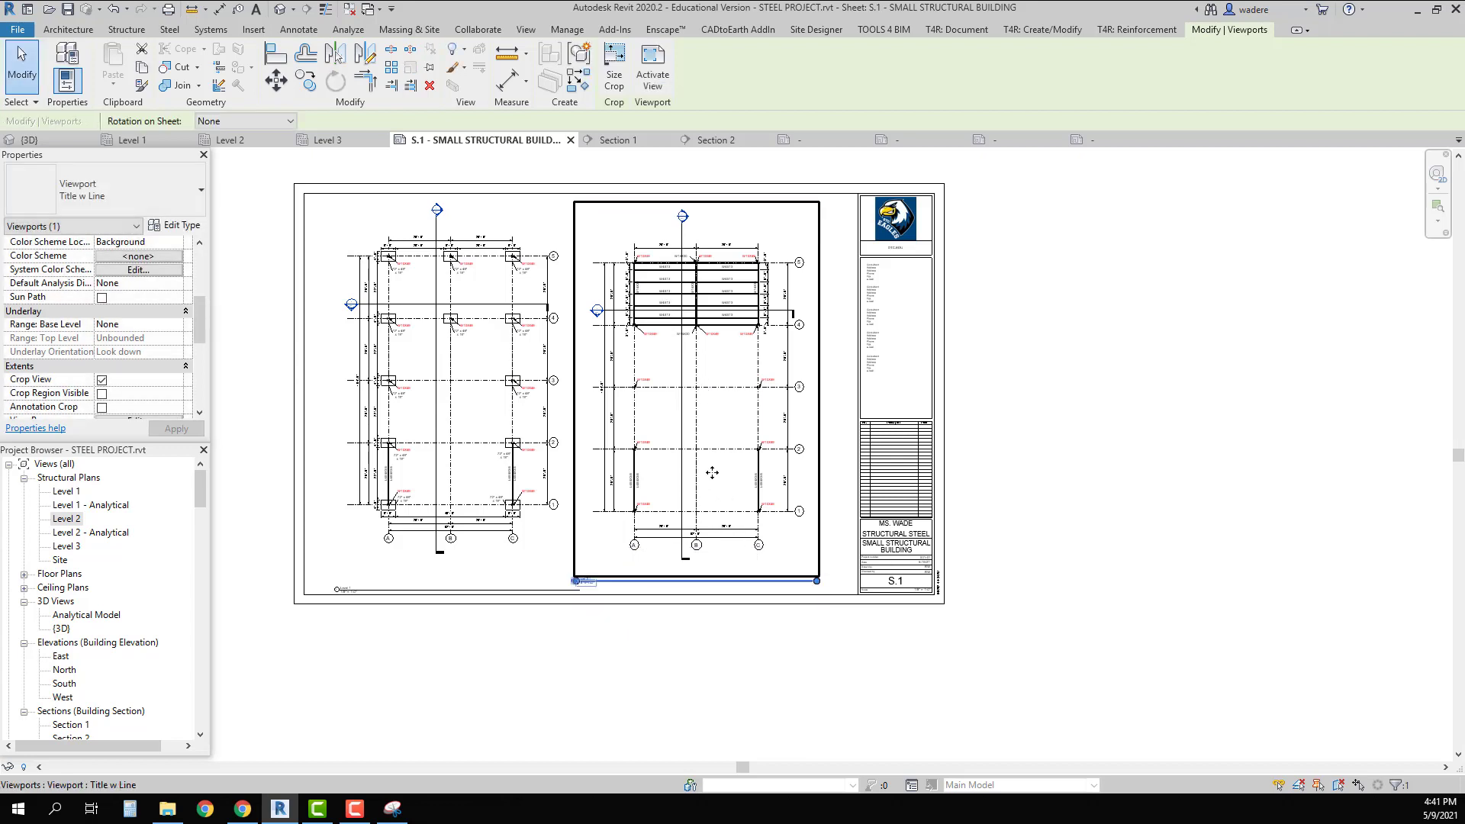
scroll(712, 474, up, 1)
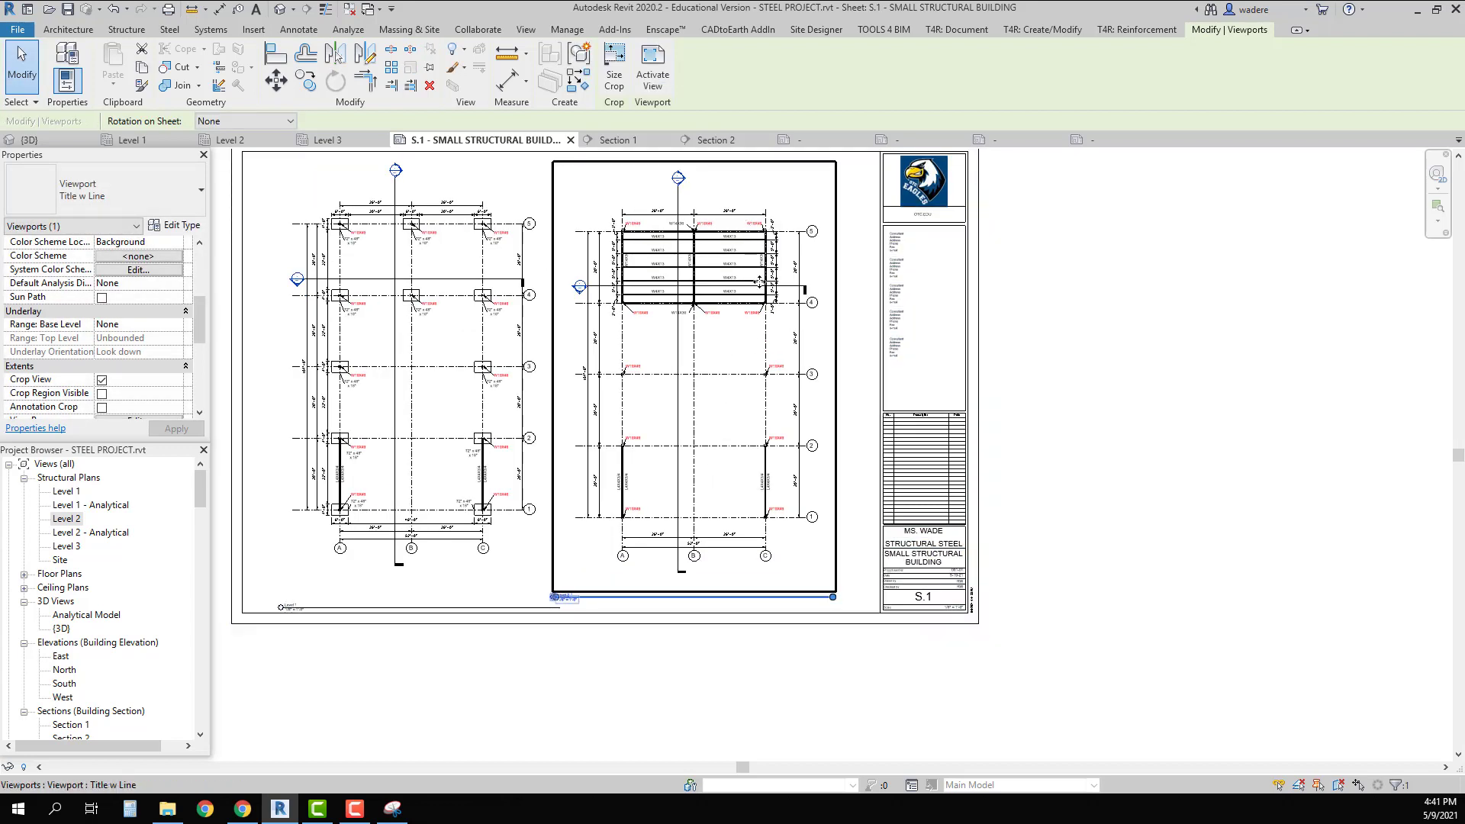
click(857, 245)
middle_drag(857, 246, 879, 273)
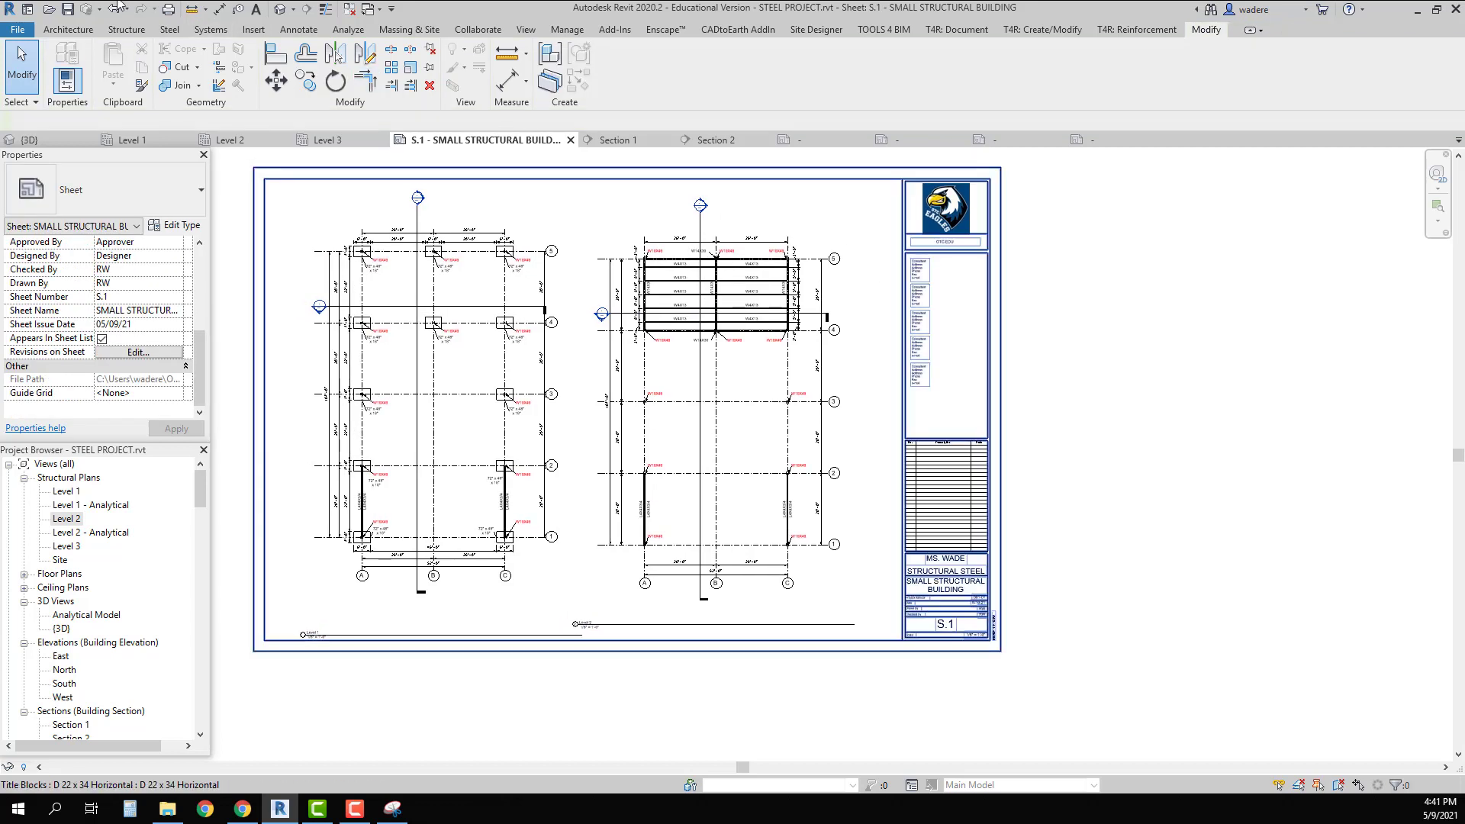
Draw a horizontal detail line about 2' 10 3/4" long across the sheet along grid 5 of the Level 1 plan
click(68, 30)
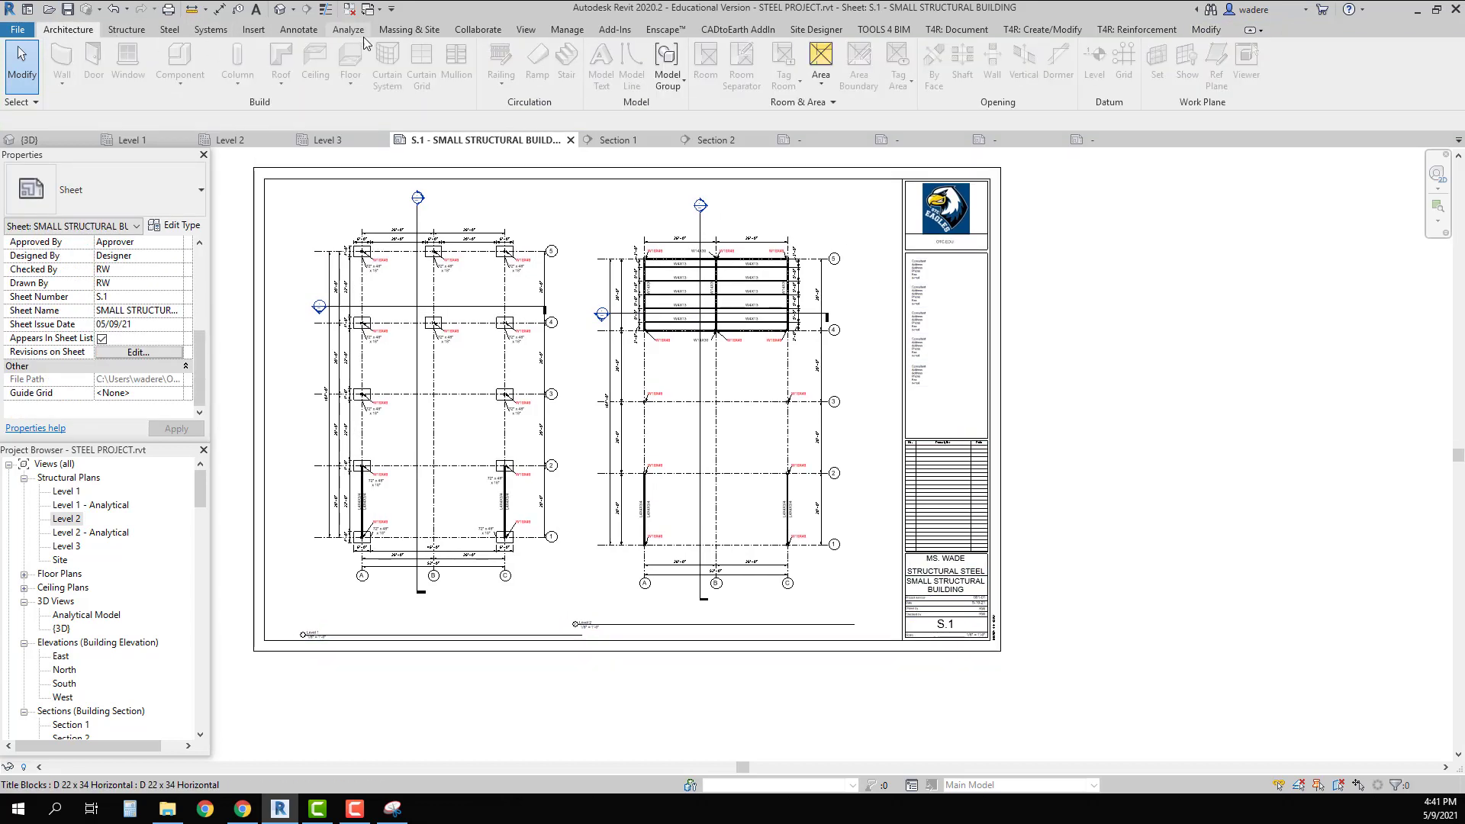
click(299, 31)
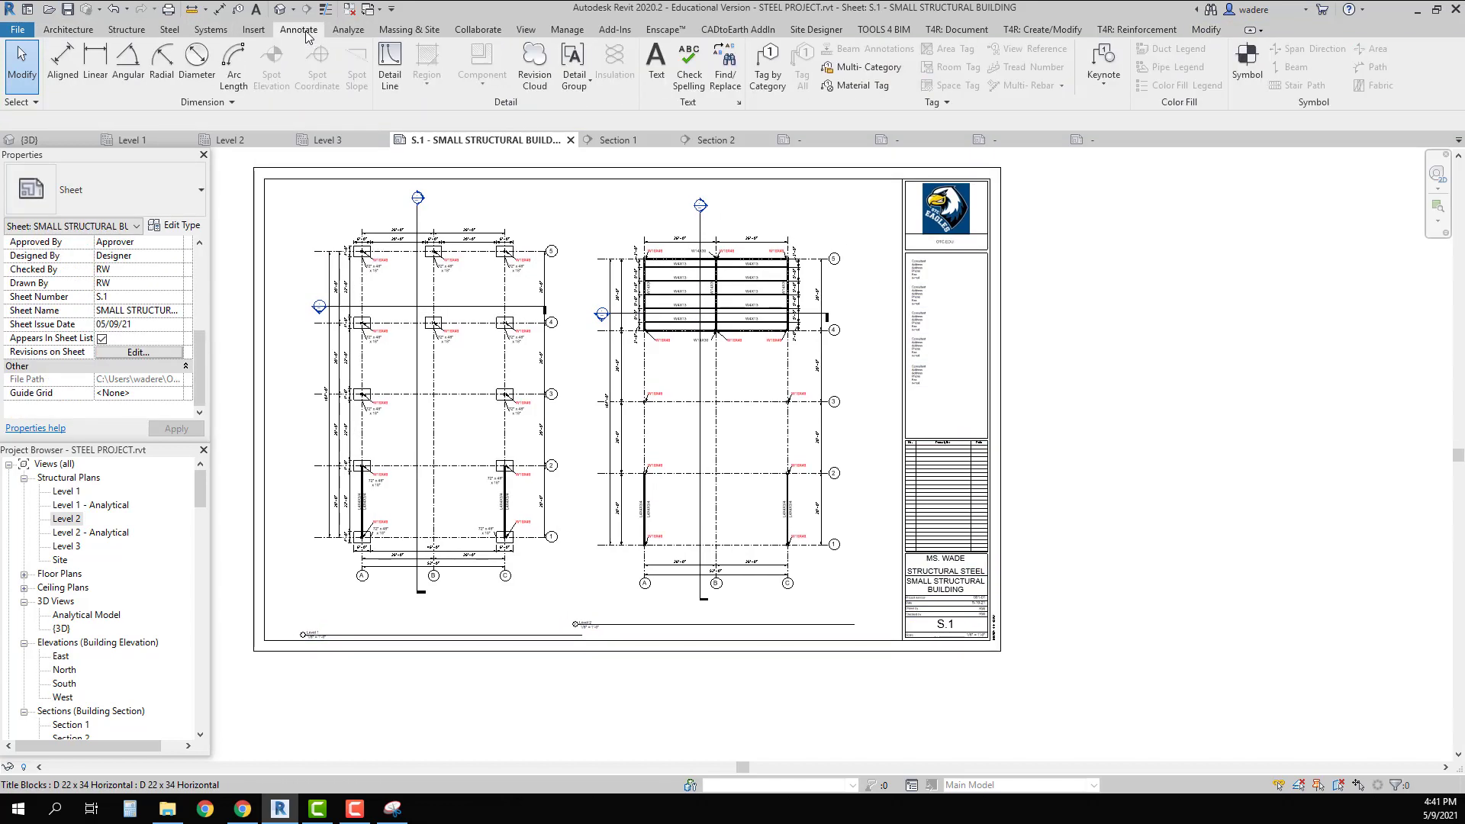
click(390, 69)
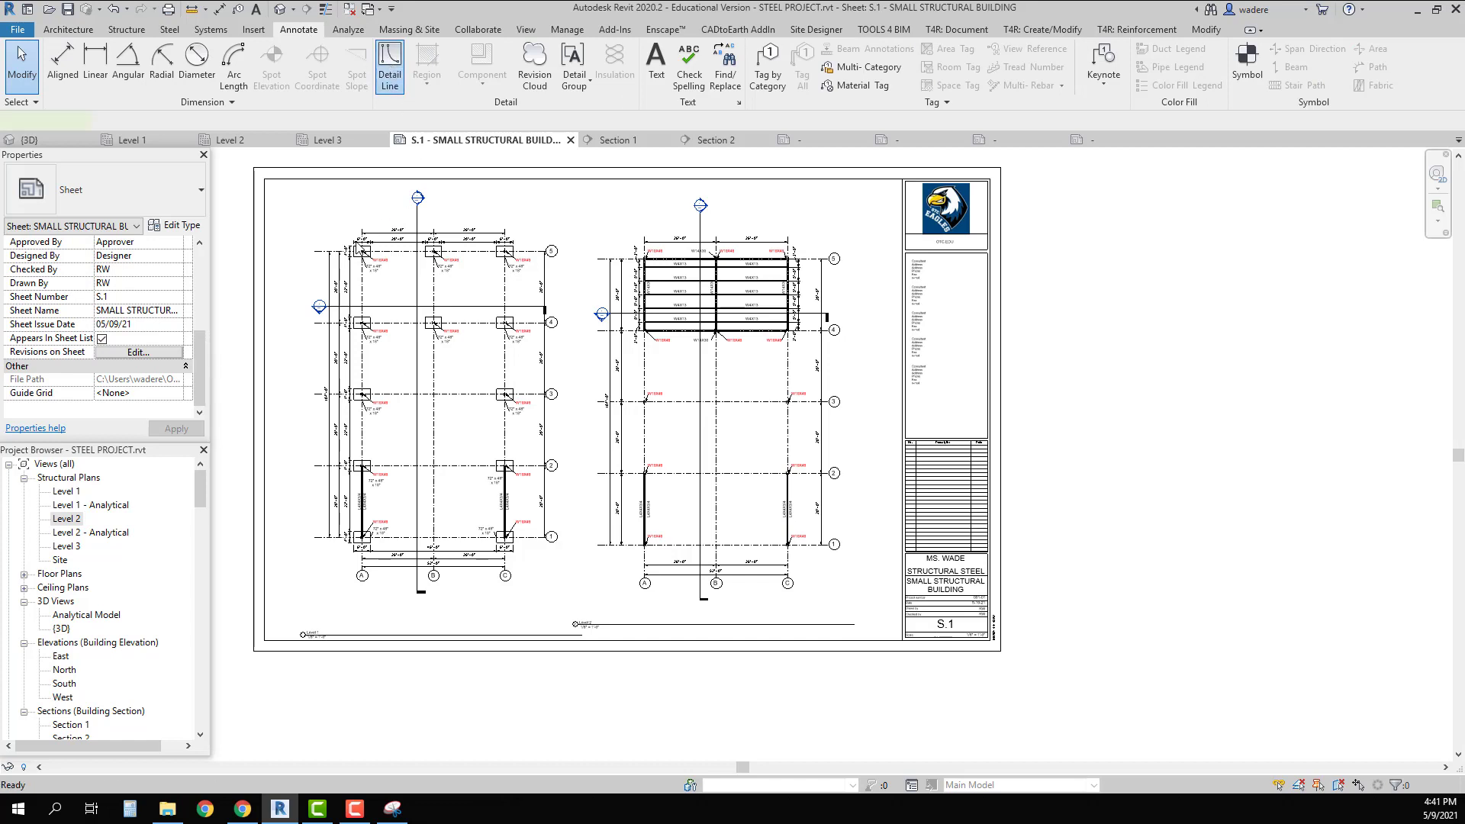
click(313, 251)
click(1078, 251)
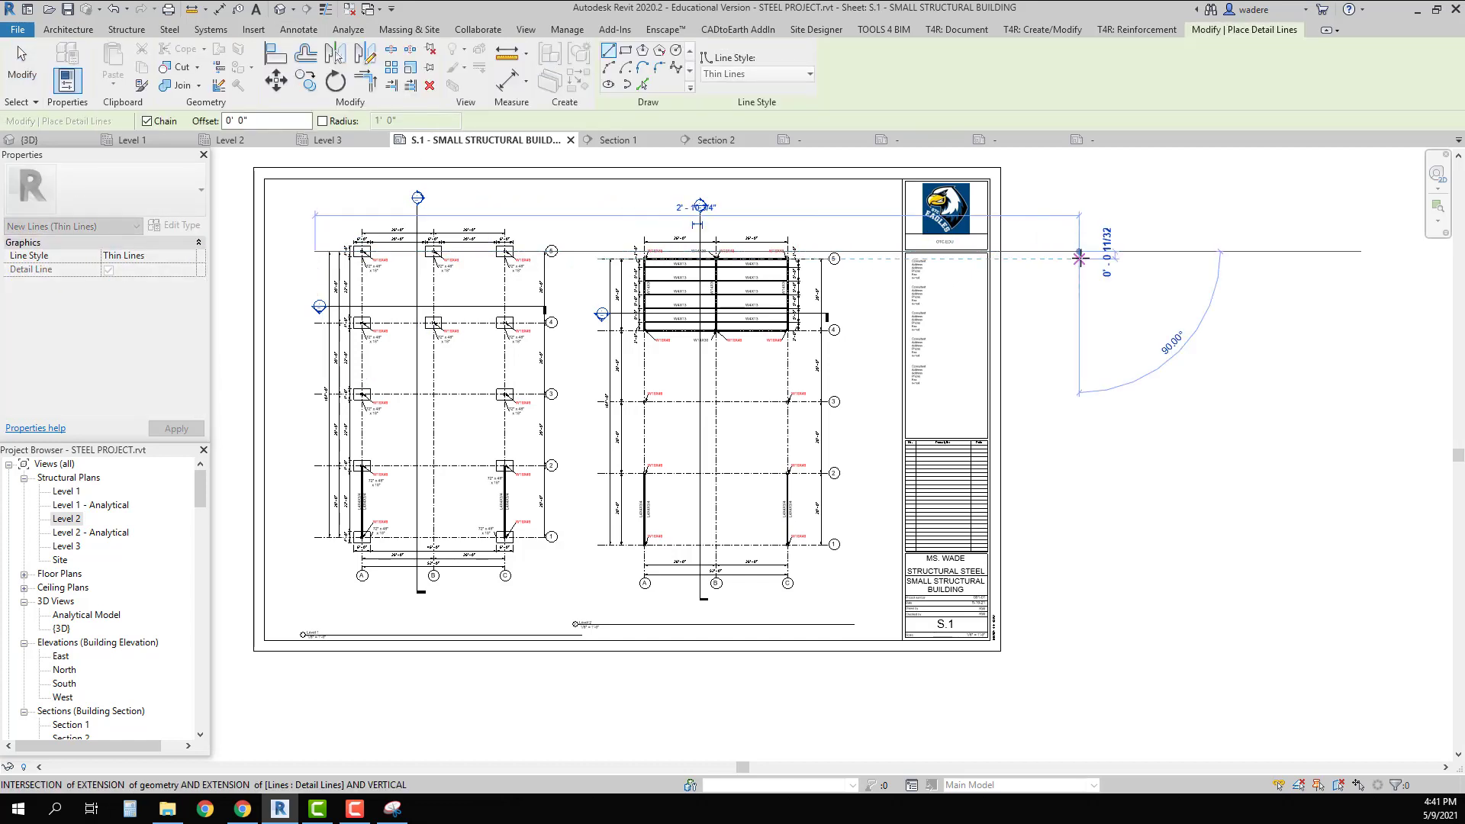
key(Escape)
key(Escape)
Move the Level 2 viewport vertically so its grid 5 lines up with the horizontal detail line
click(830, 294)
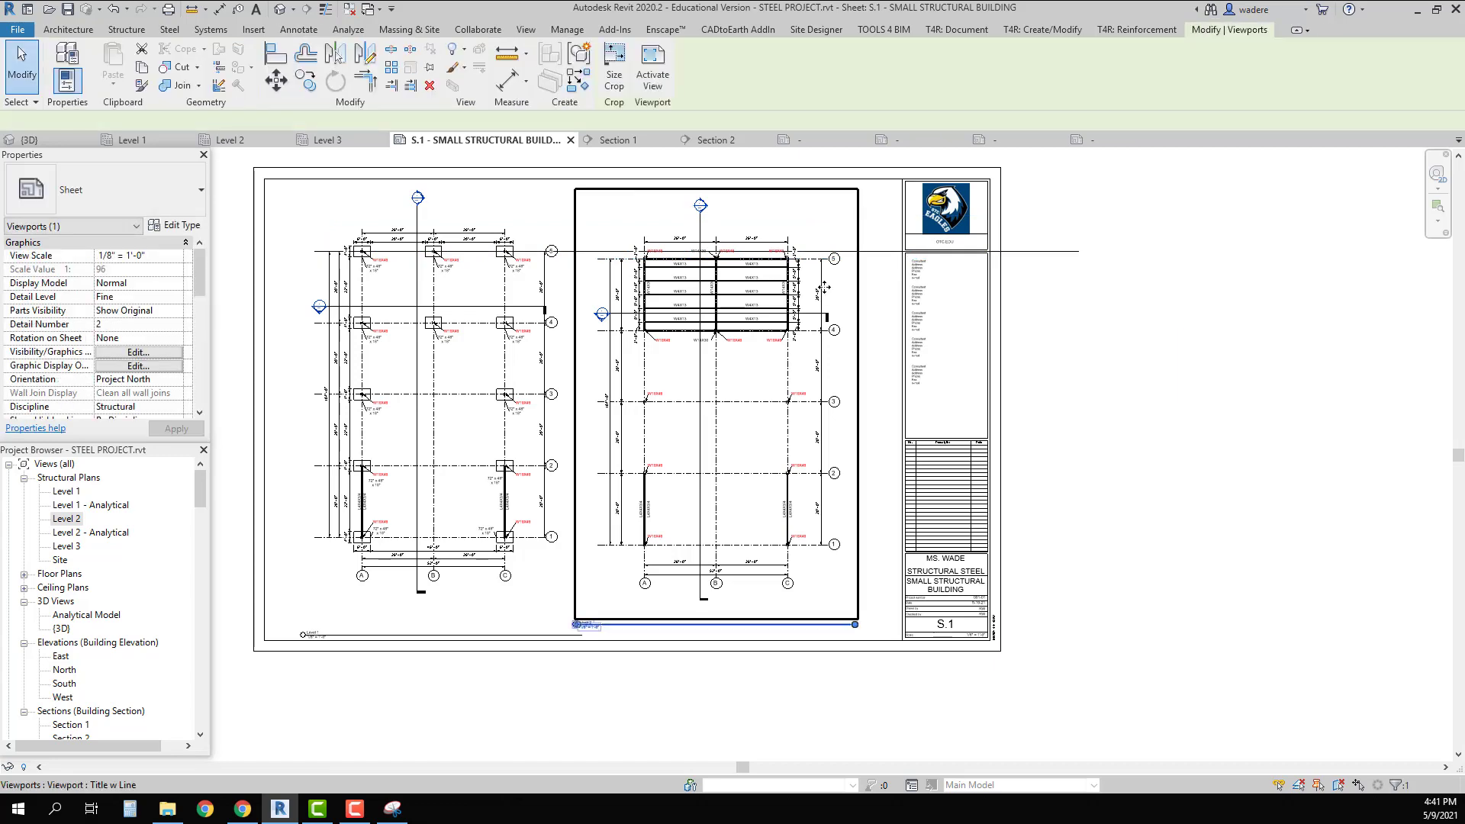
scroll(824, 279, up, 2)
click(277, 80)
scroll(829, 220, up, 2)
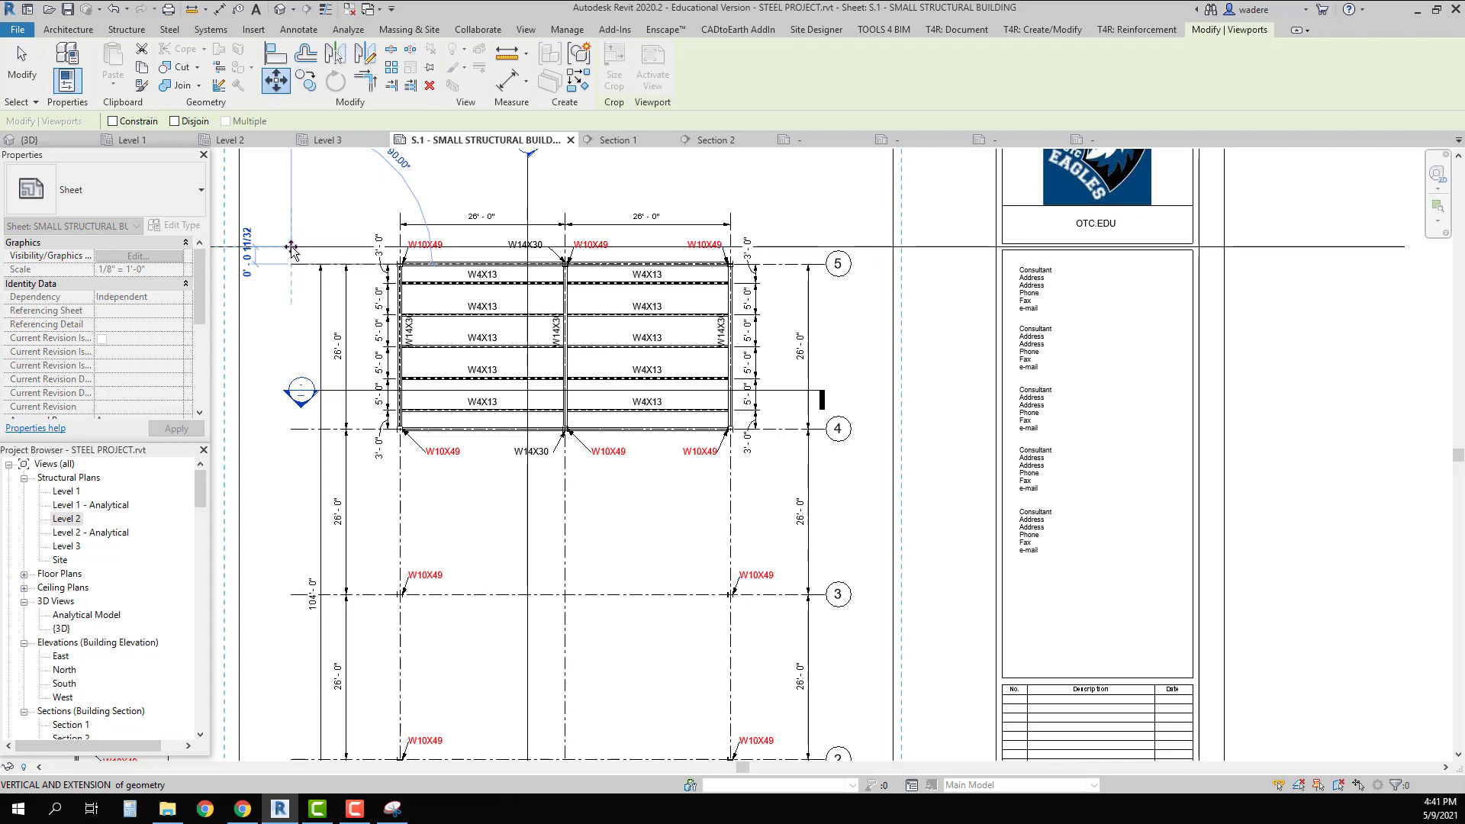
click(291, 248)
scroll(696, 290, down, 4)
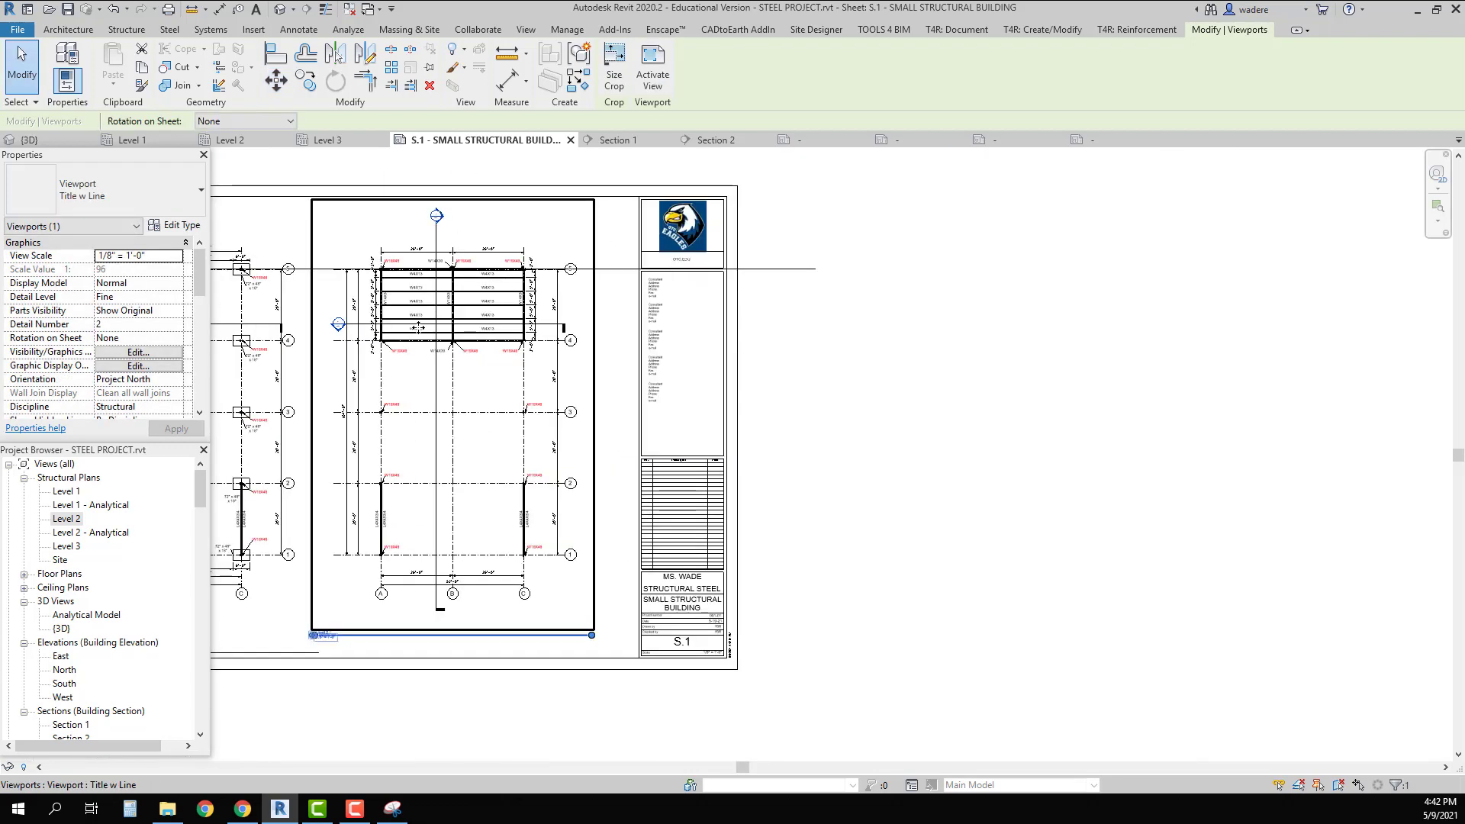
Delete the horizontal detail line used as the alignment guide across the two plans
middle_drag(696, 289, 877, 250)
key(Escape)
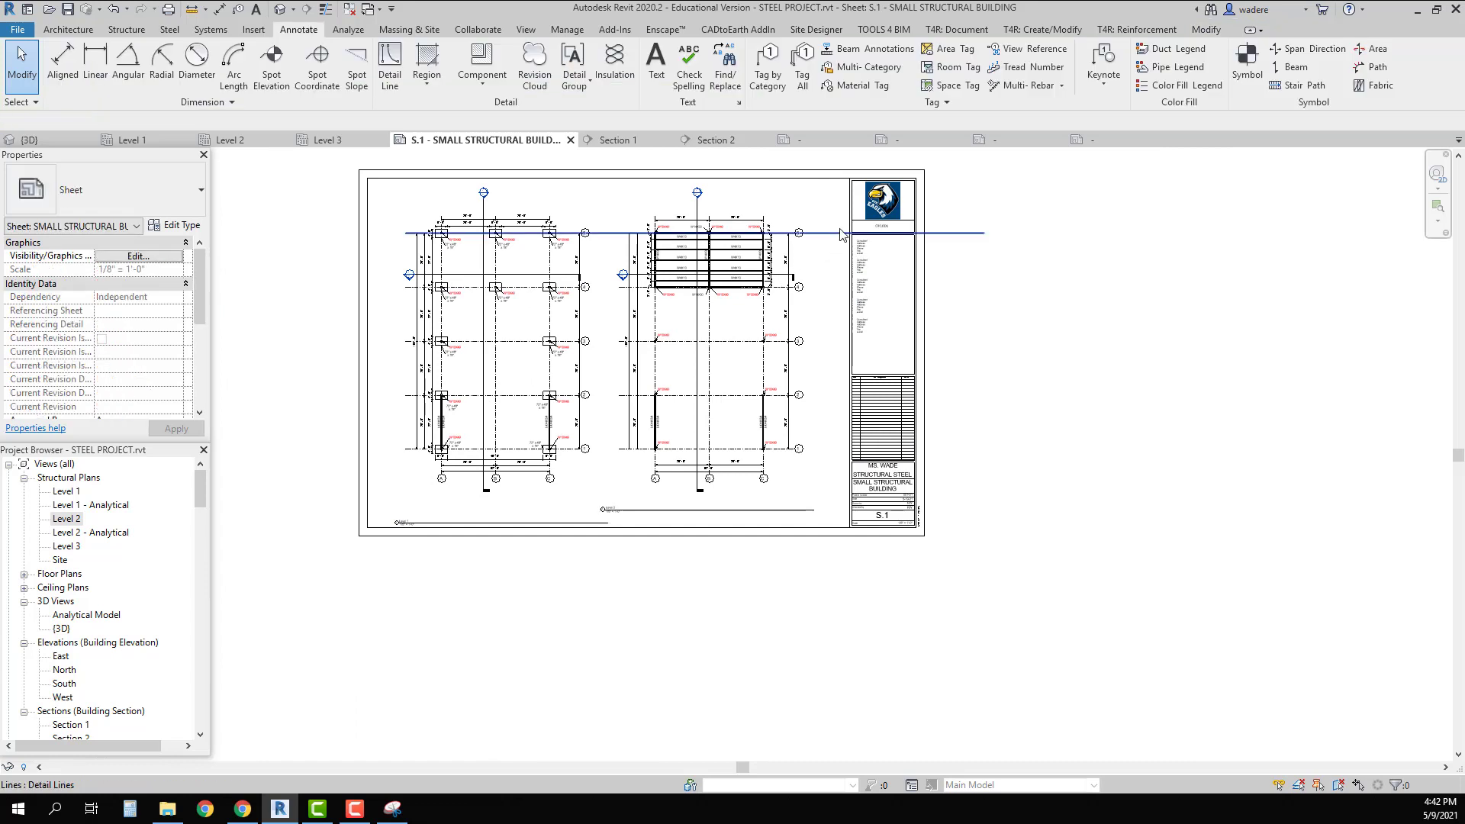
click(842, 233)
key(Escape)
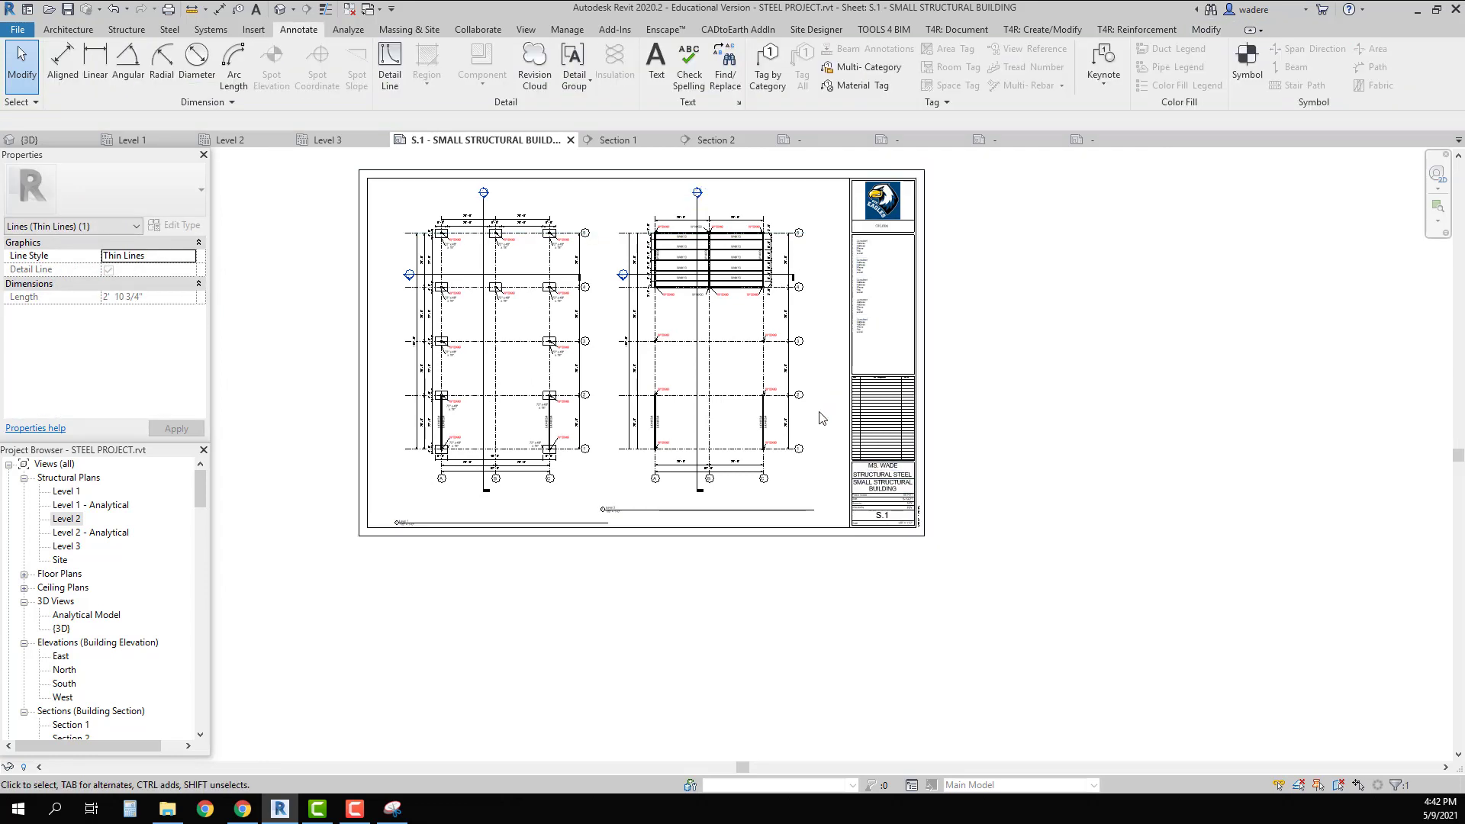
Shift the Level 2 viewport slightly right toward the title block, keeping its grids level with the Level 1 plan
click(712, 418)
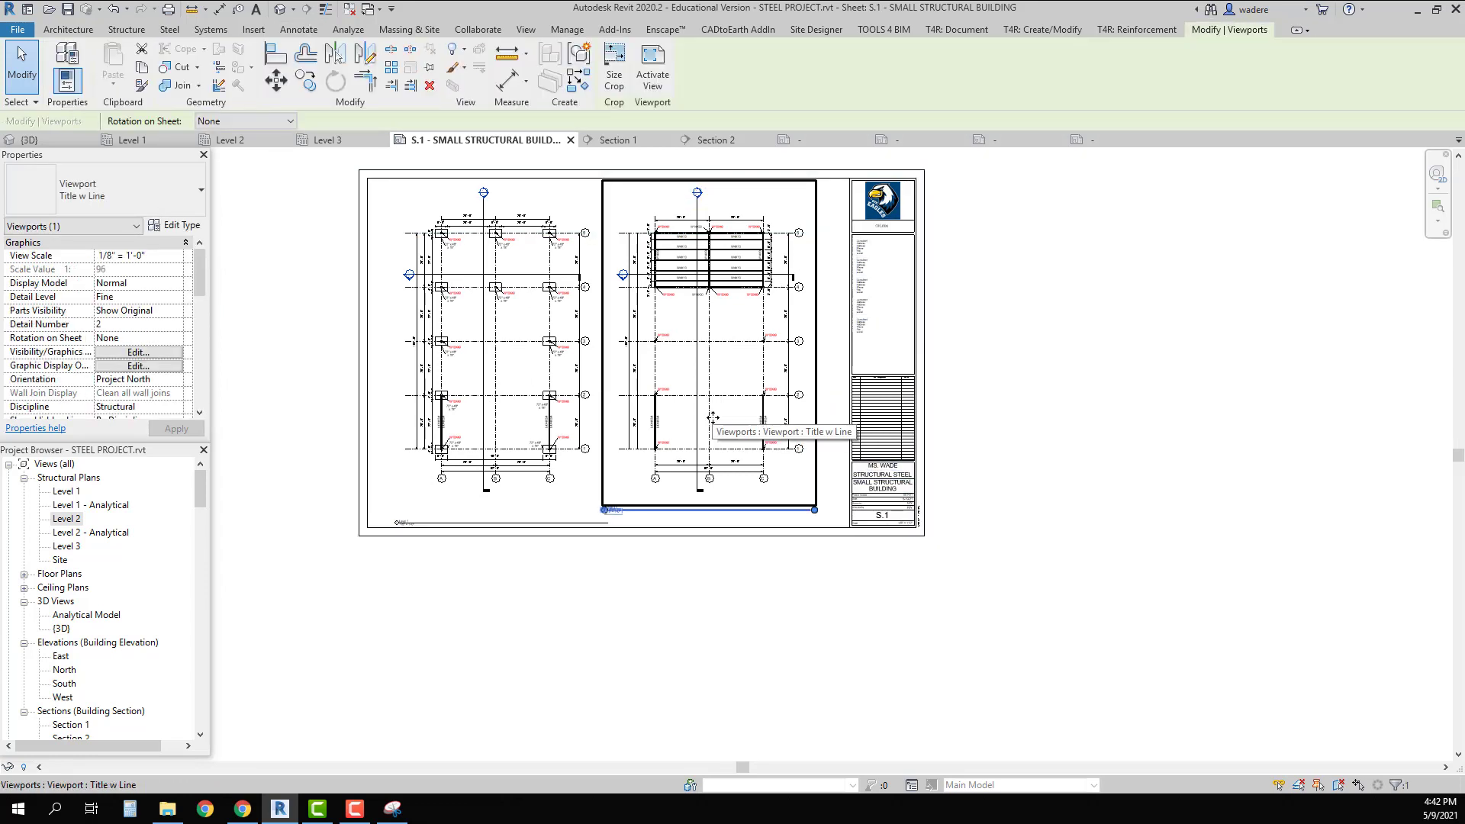
drag(727, 416, 734, 421)
click(621, 477)
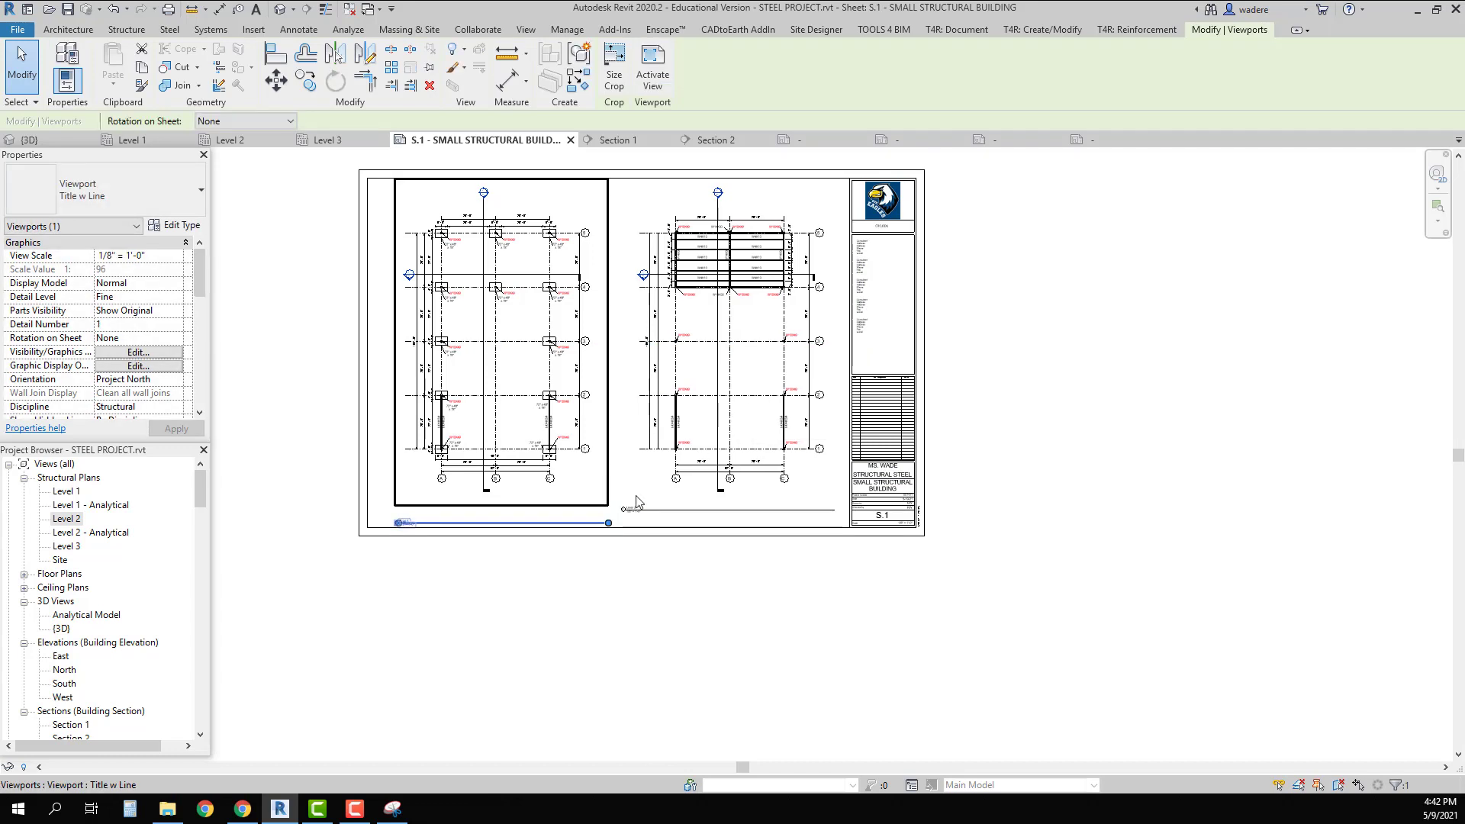
Move the Level 2 view title down in line with the Level 1 view title
scroll(664, 633, up, 3)
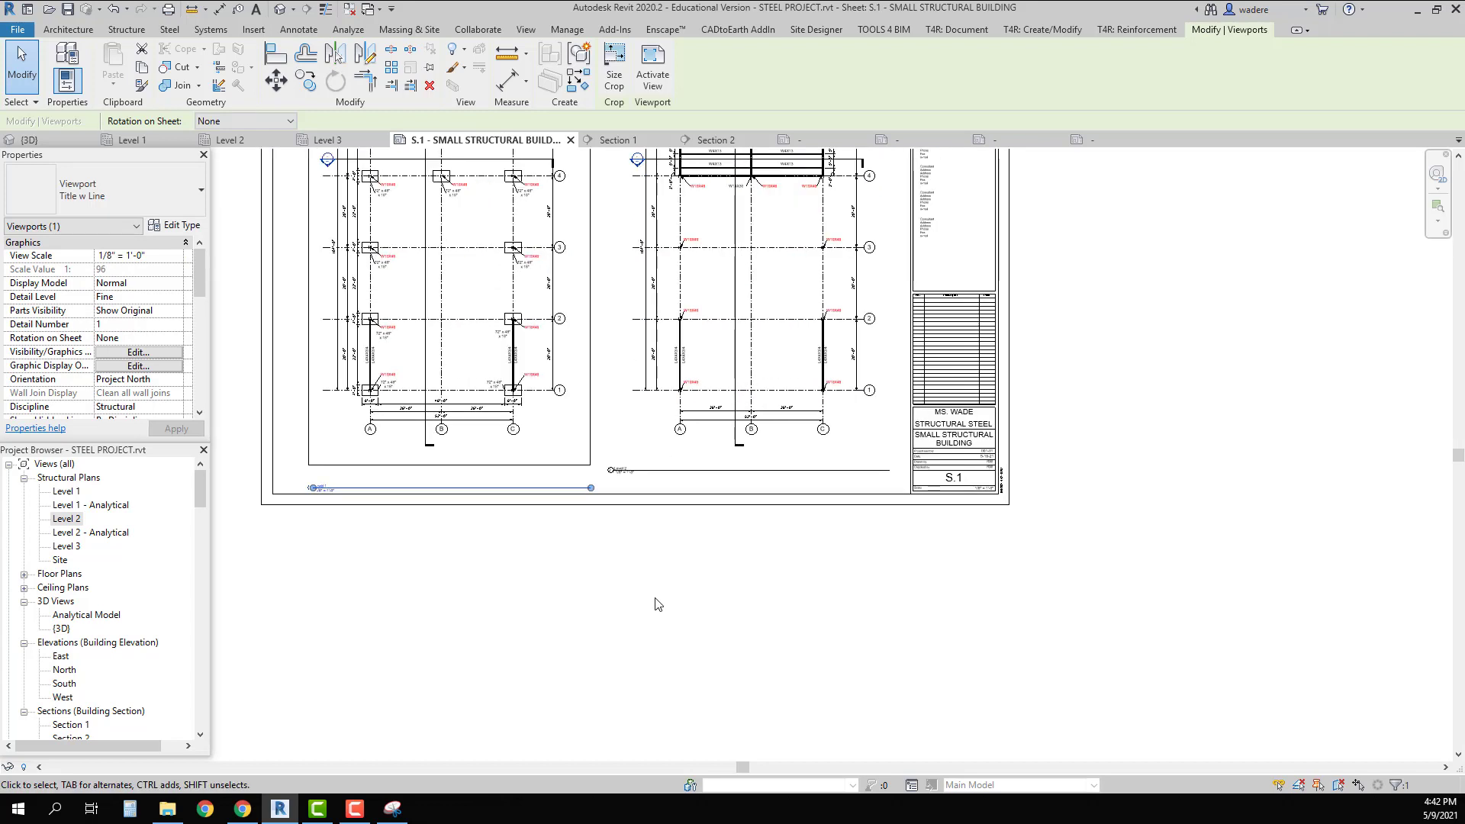
click(675, 428)
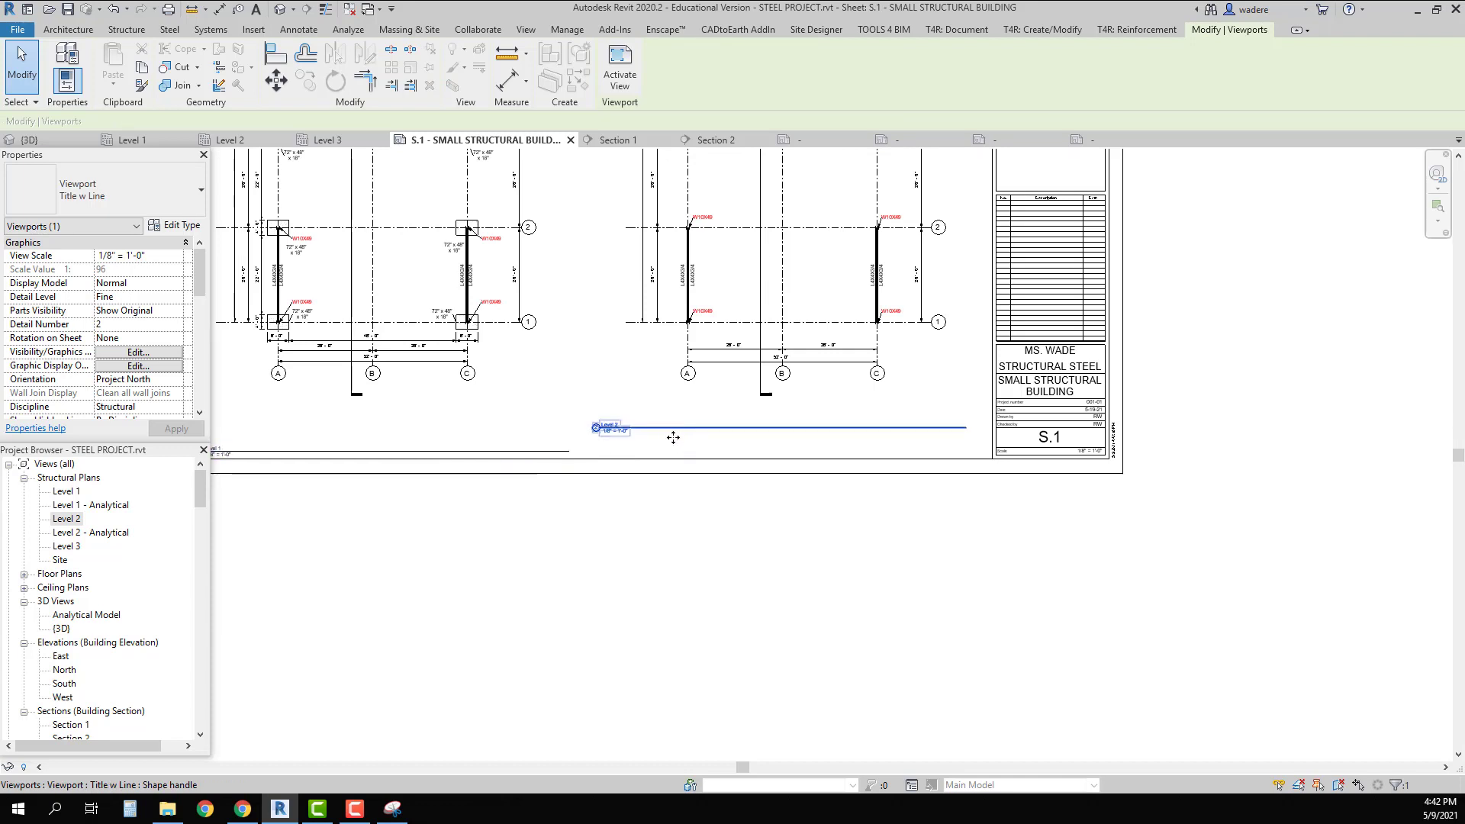
drag(673, 437, 672, 453)
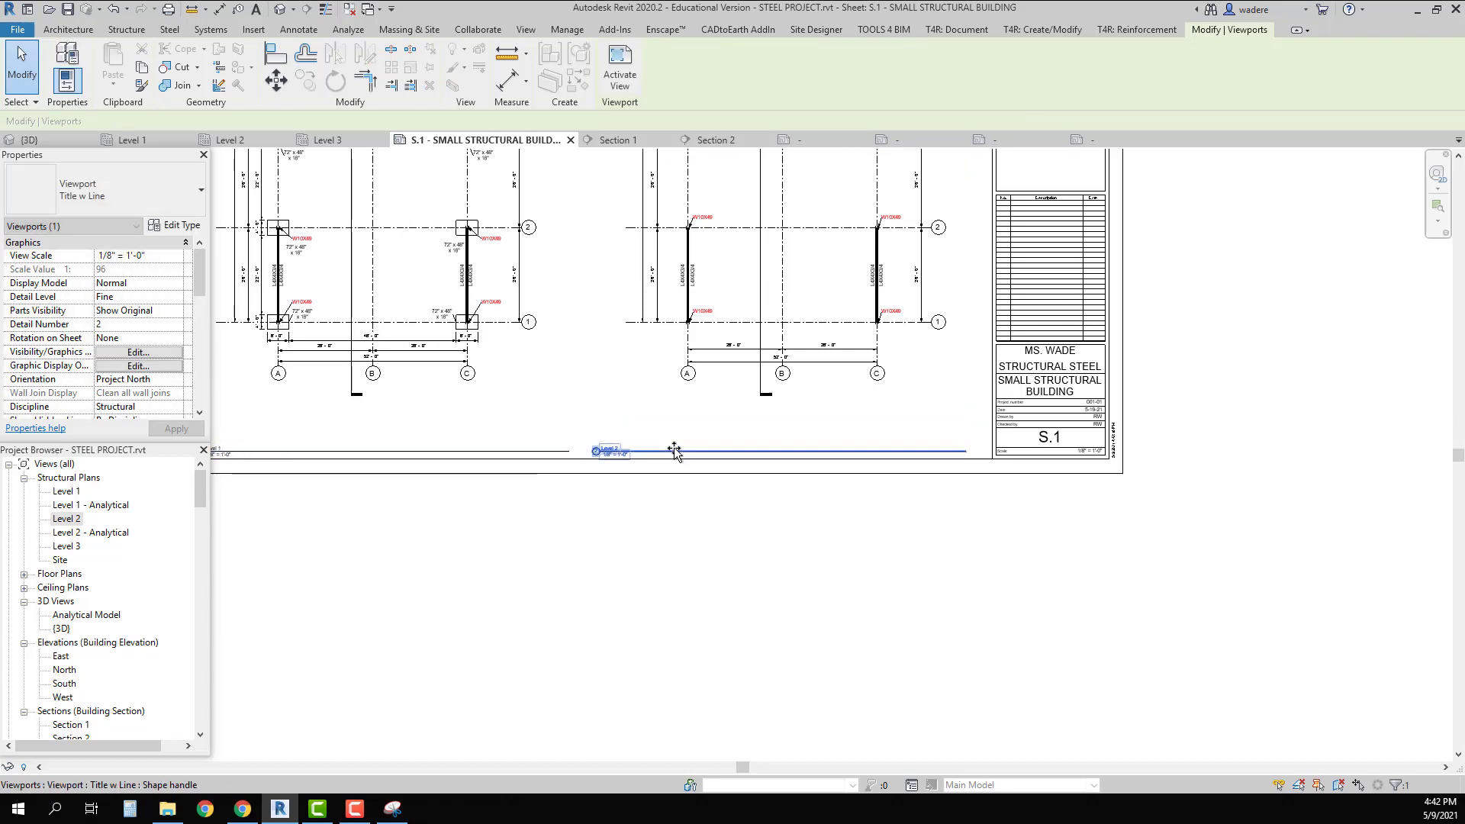
Move the Level 2 and Level 1 view titles up closer to their plans, keeping both titles level with each other
middle_drag(603, 456, 746, 486)
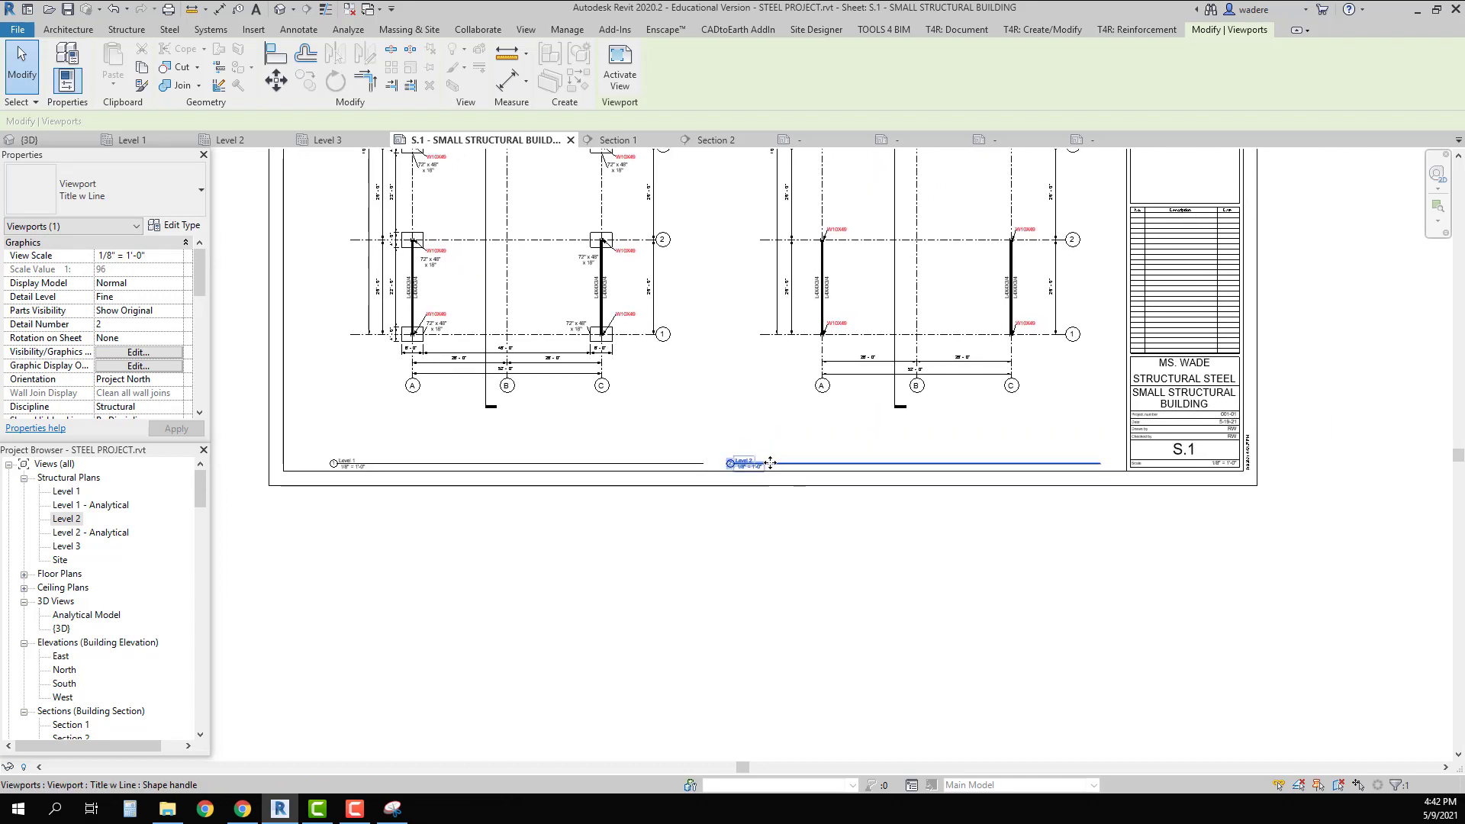
drag(772, 451, 771, 438)
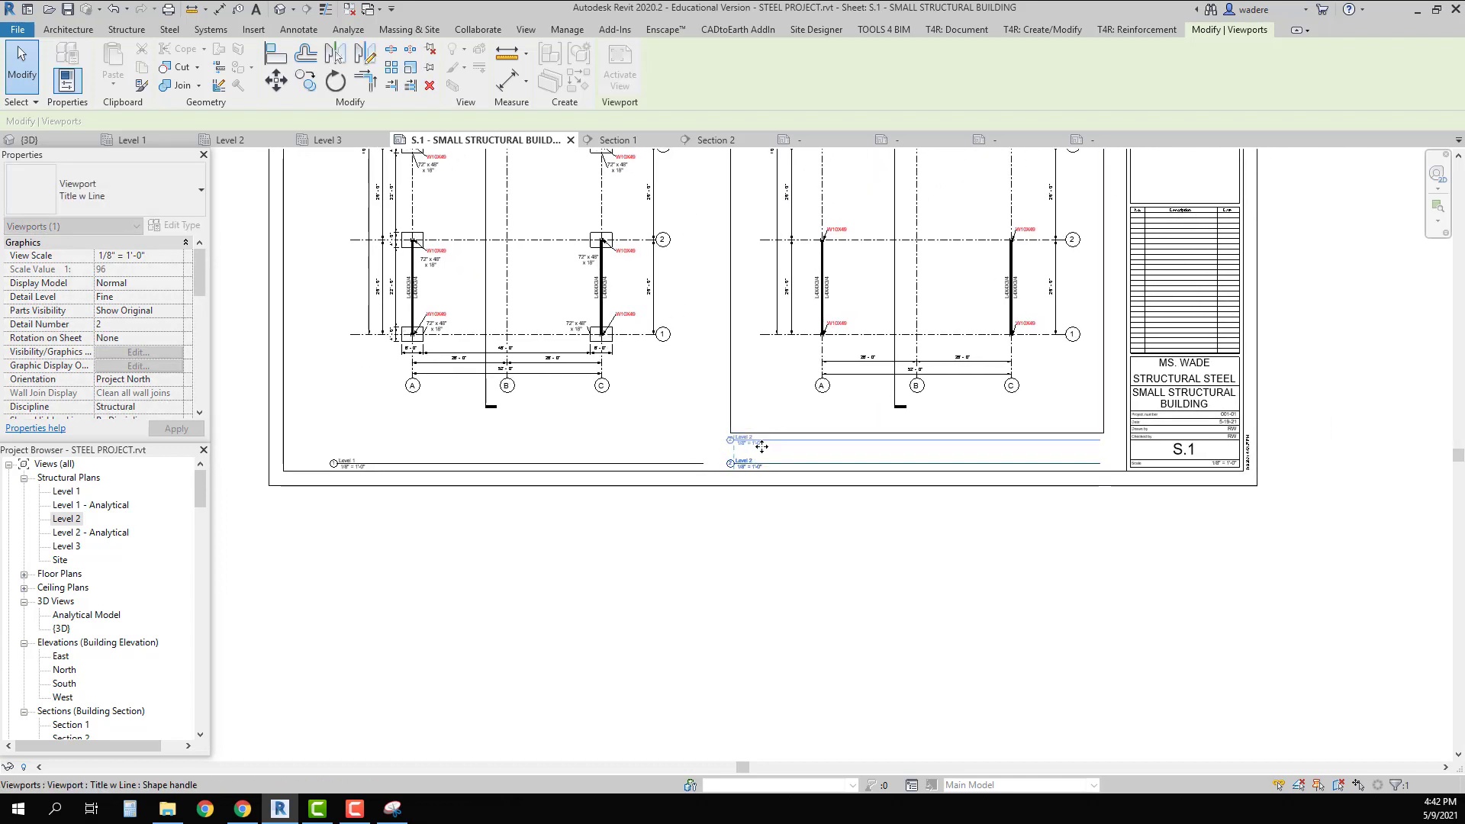
click(522, 464)
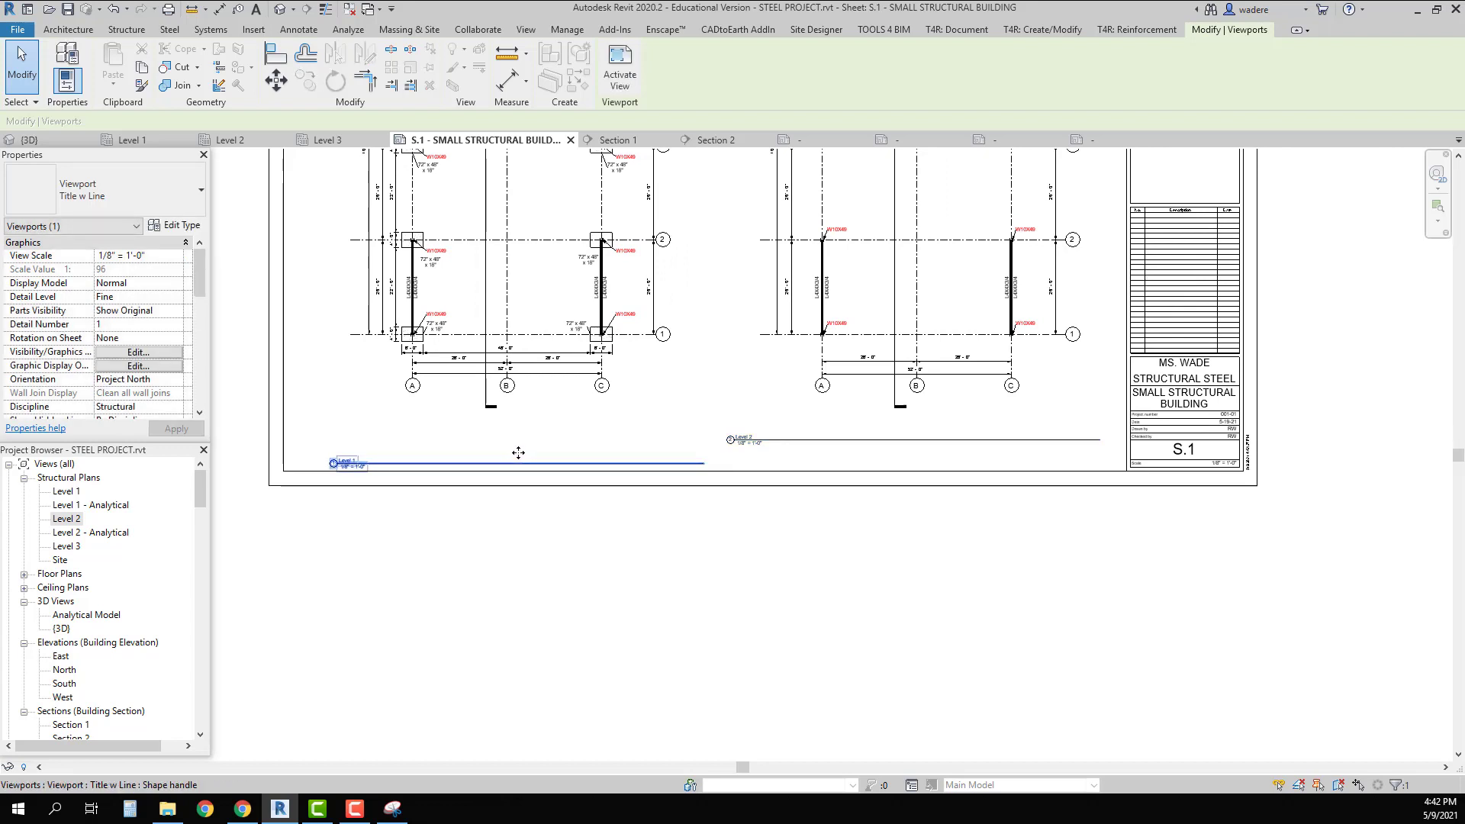
drag(519, 451, 525, 443)
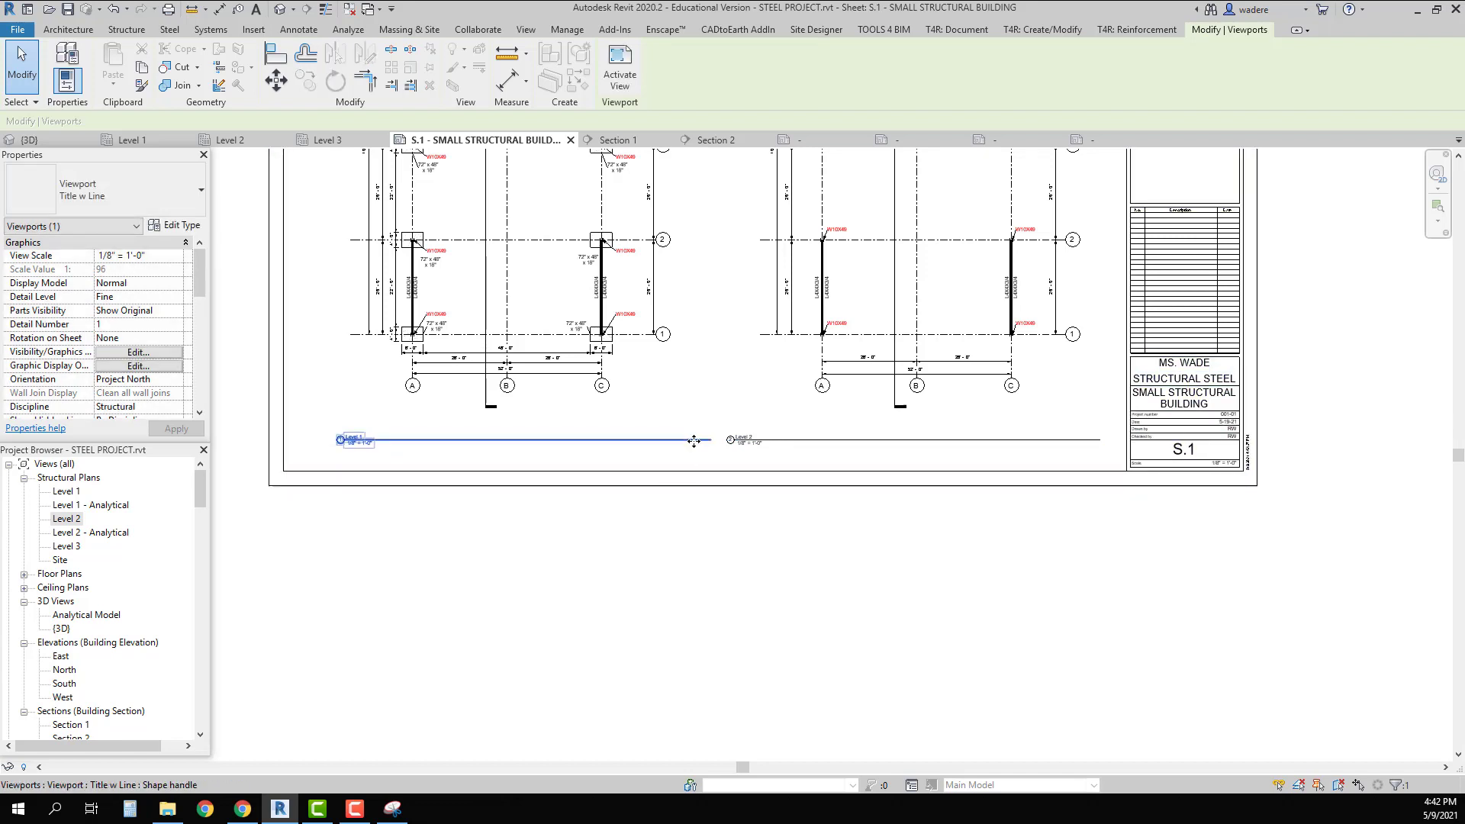
Shorten the Level 1 view title line from its right end so it stops short of the viewport's right edge
middle_drag(694, 440, 682, 636)
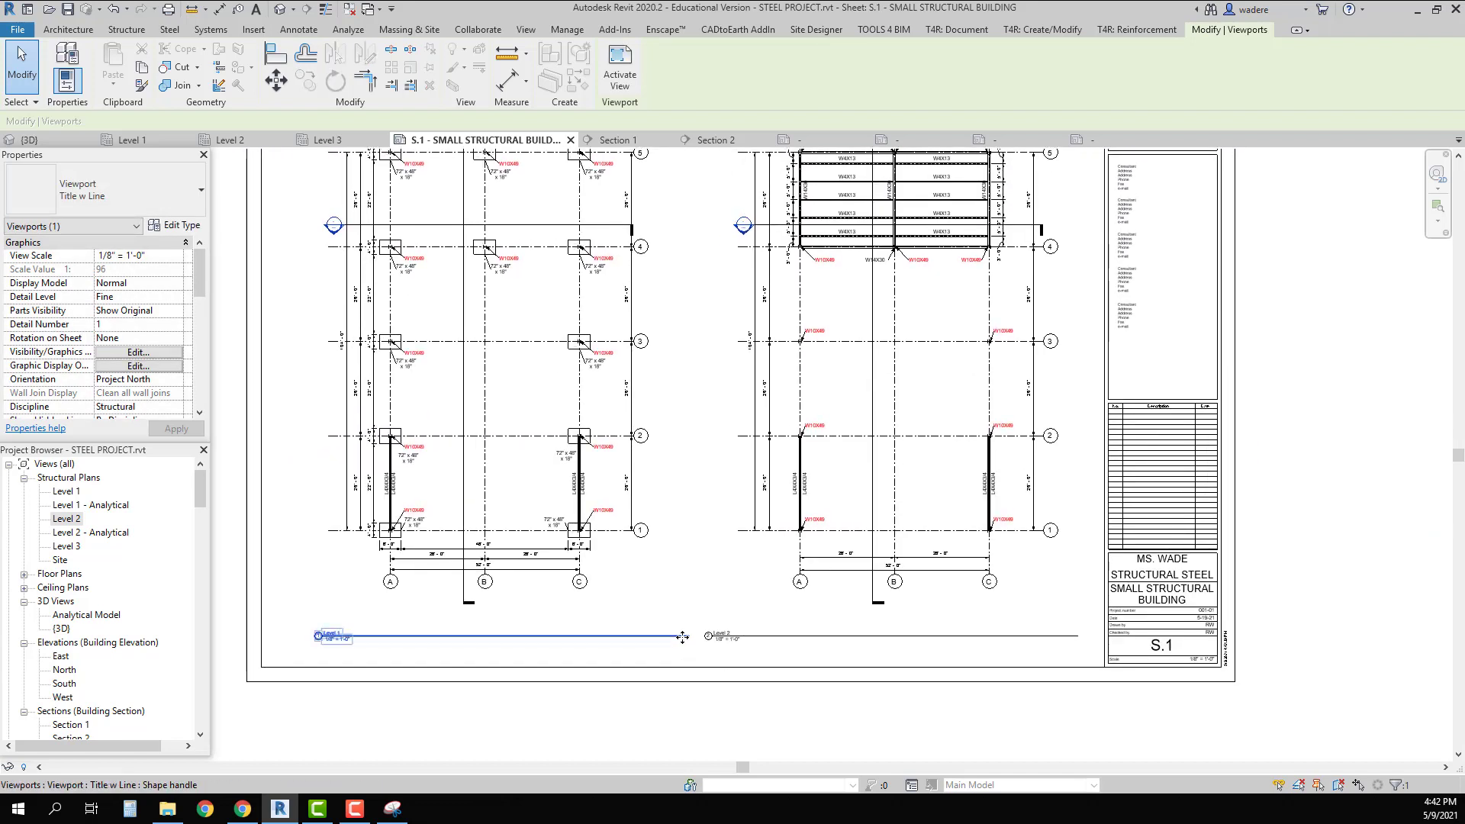
click(682, 540)
drag(692, 637, 659, 643)
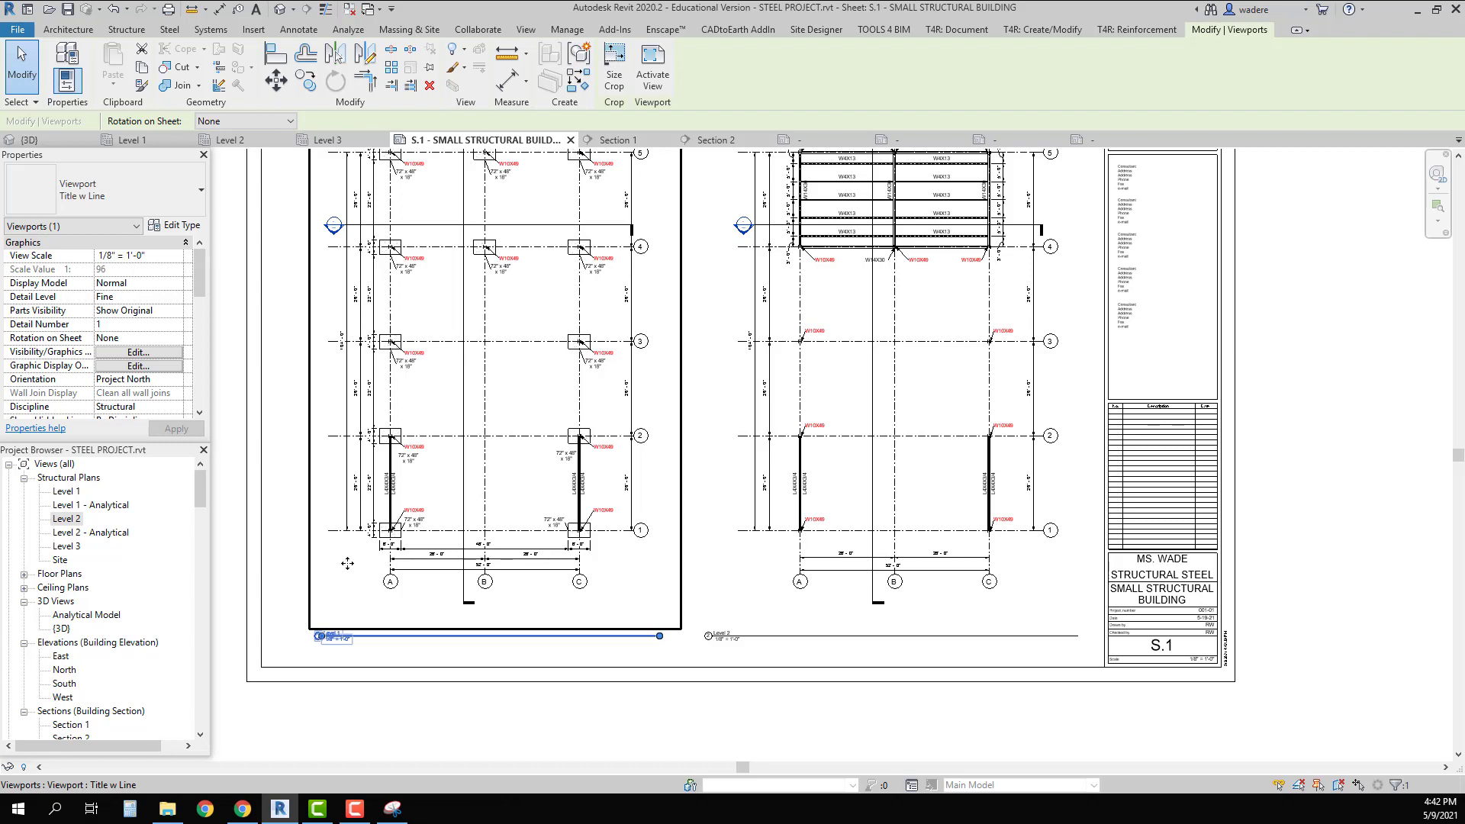
Shorten the Level 2 view title line from its right end so it stops short of the viewport's right edge
click(709, 637)
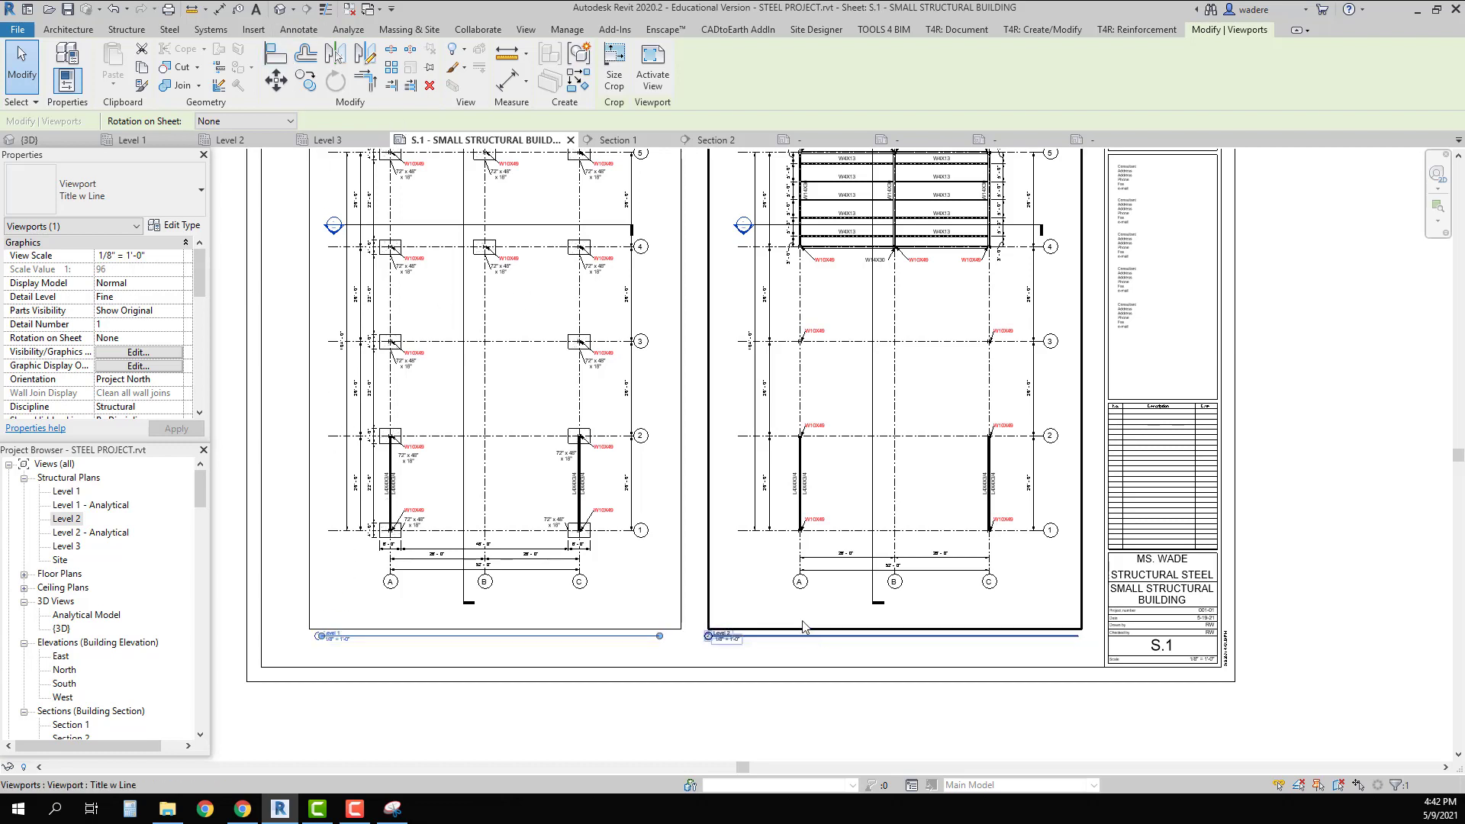
middle_drag(799, 621, 579, 641)
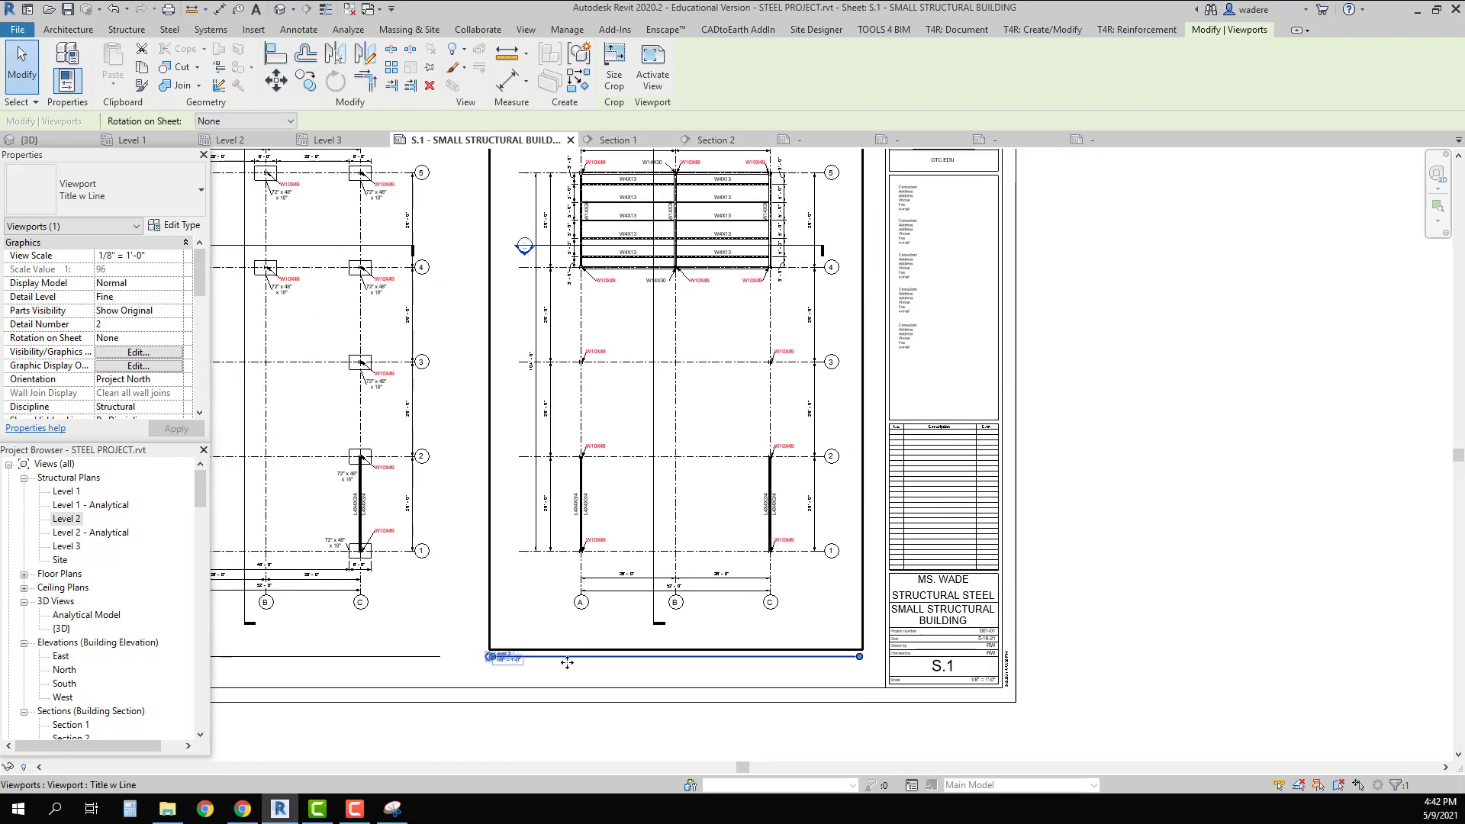
click(496, 659)
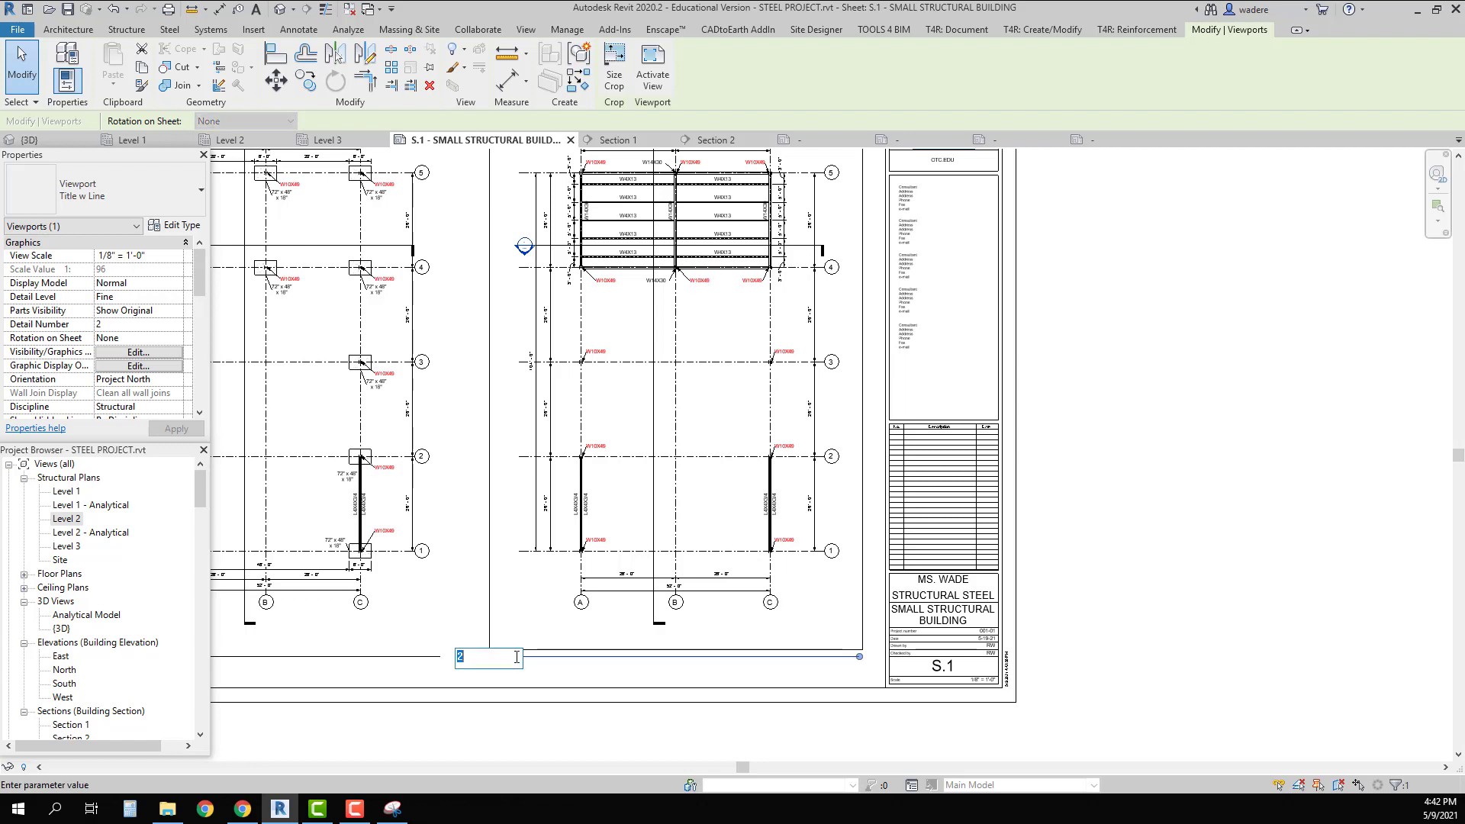
key(Escape)
scroll(923, 751, up, 2)
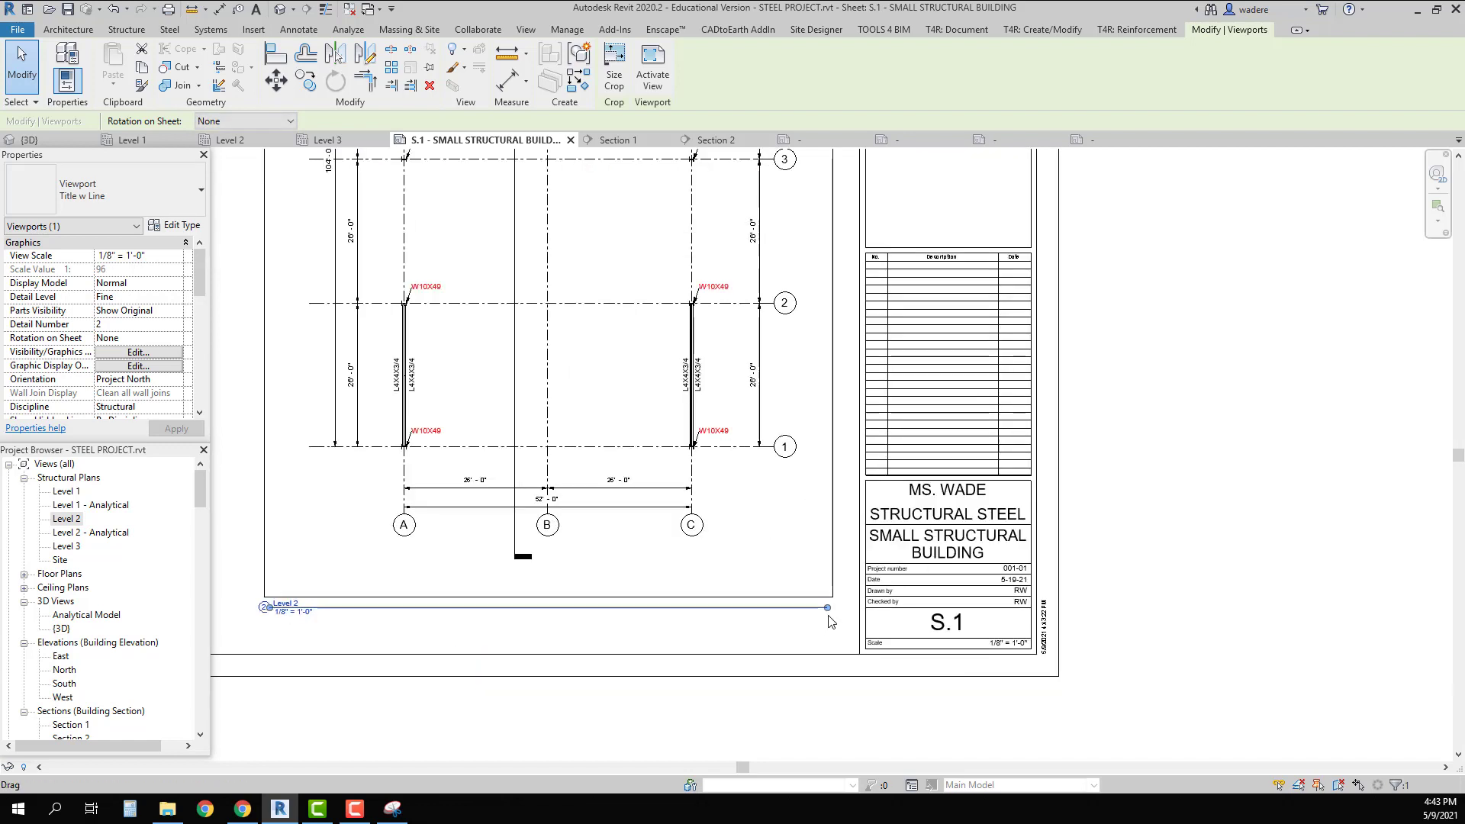
drag(814, 611, 790, 611)
Examine the view titles of both plans and the scale entry in the sheet's title block
scroll(405, 606, down, 2)
scroll(375, 593, up, 2)
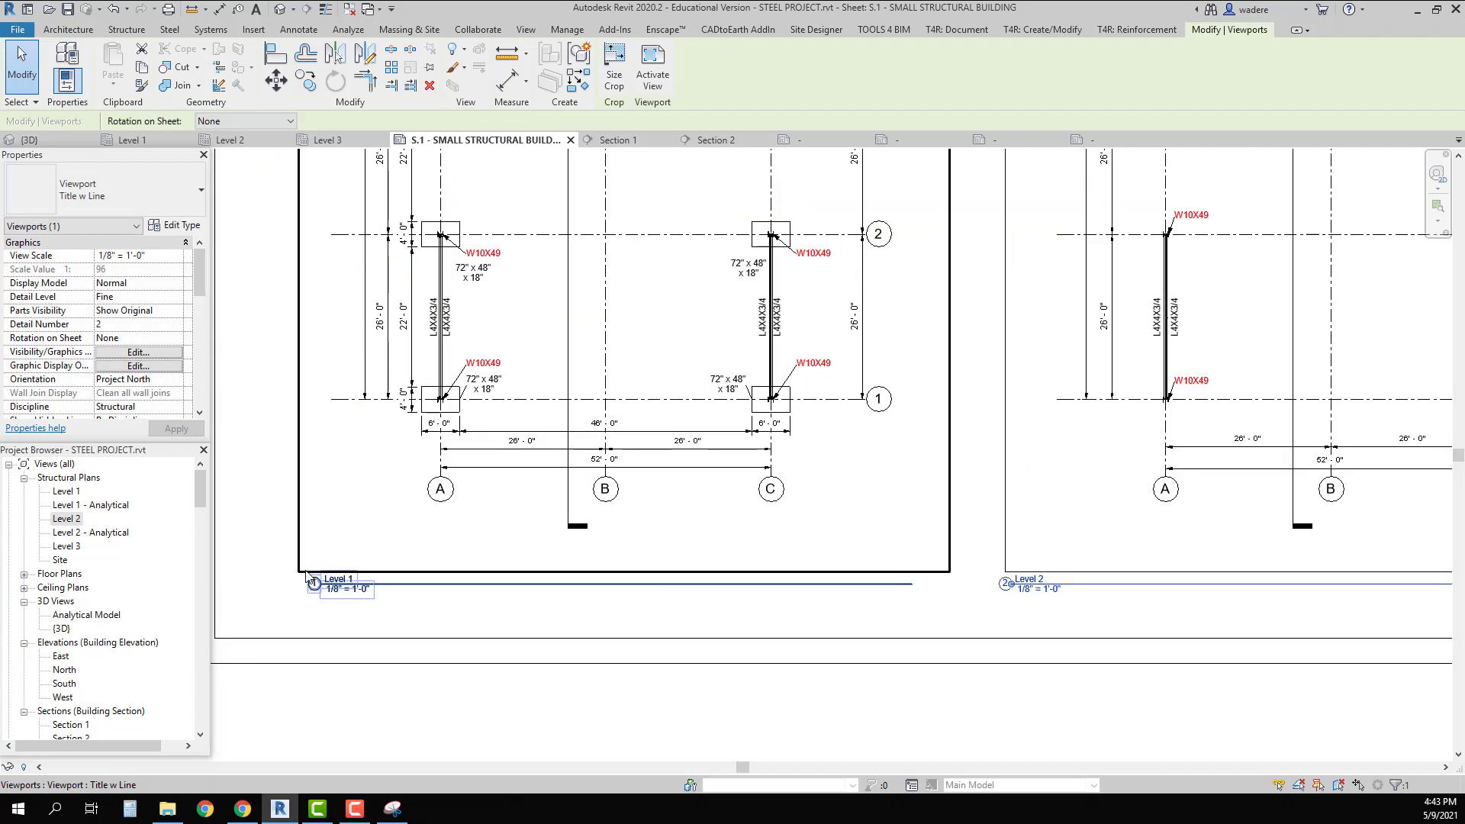
scroll(1099, 608, down, 4)
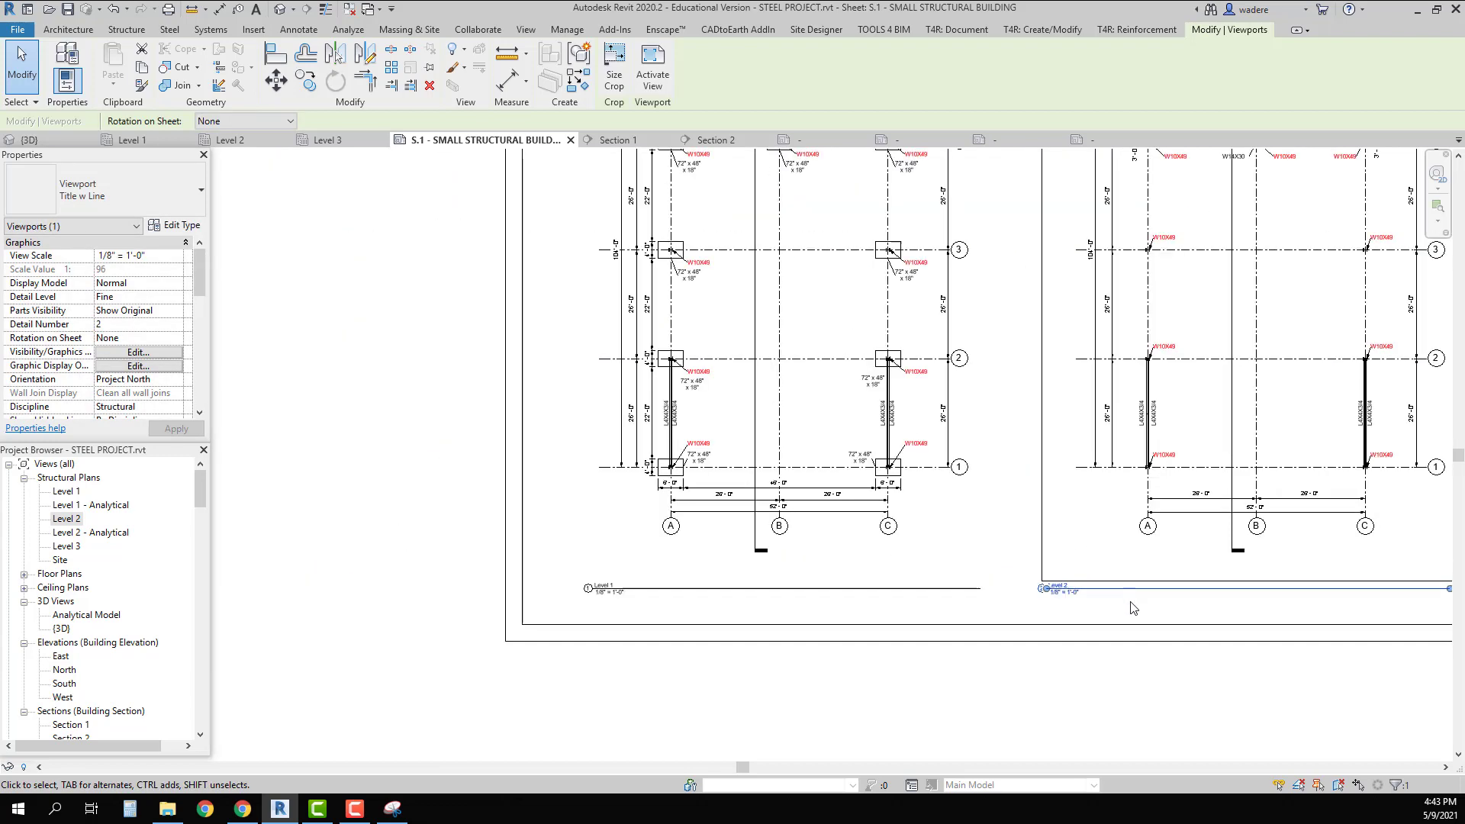
middle_drag(1128, 608, 788, 624)
scroll(1019, 615, up, 4)
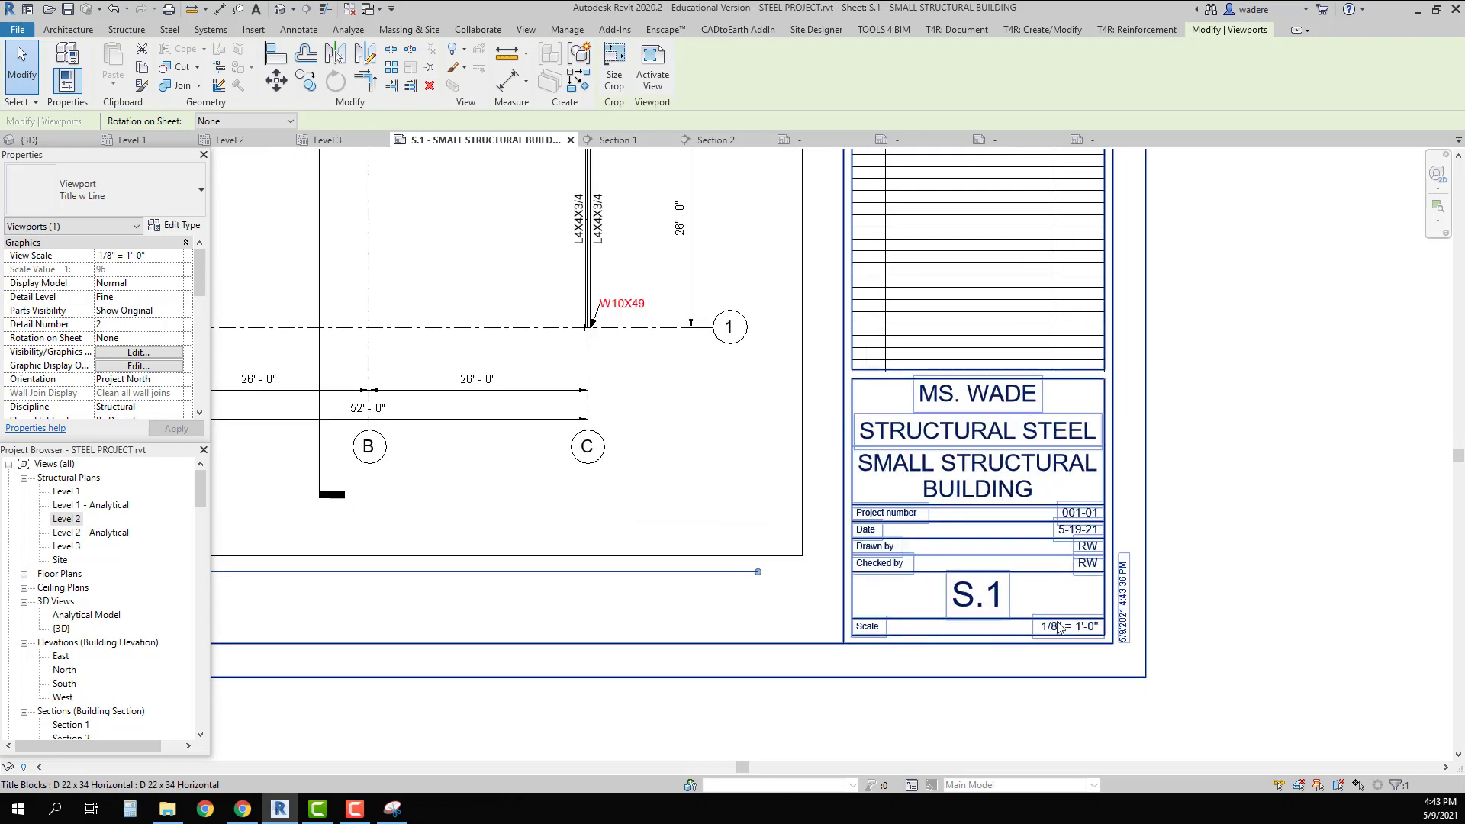
scroll(568, 541, down, 5)
scroll(749, 585, down, 4)
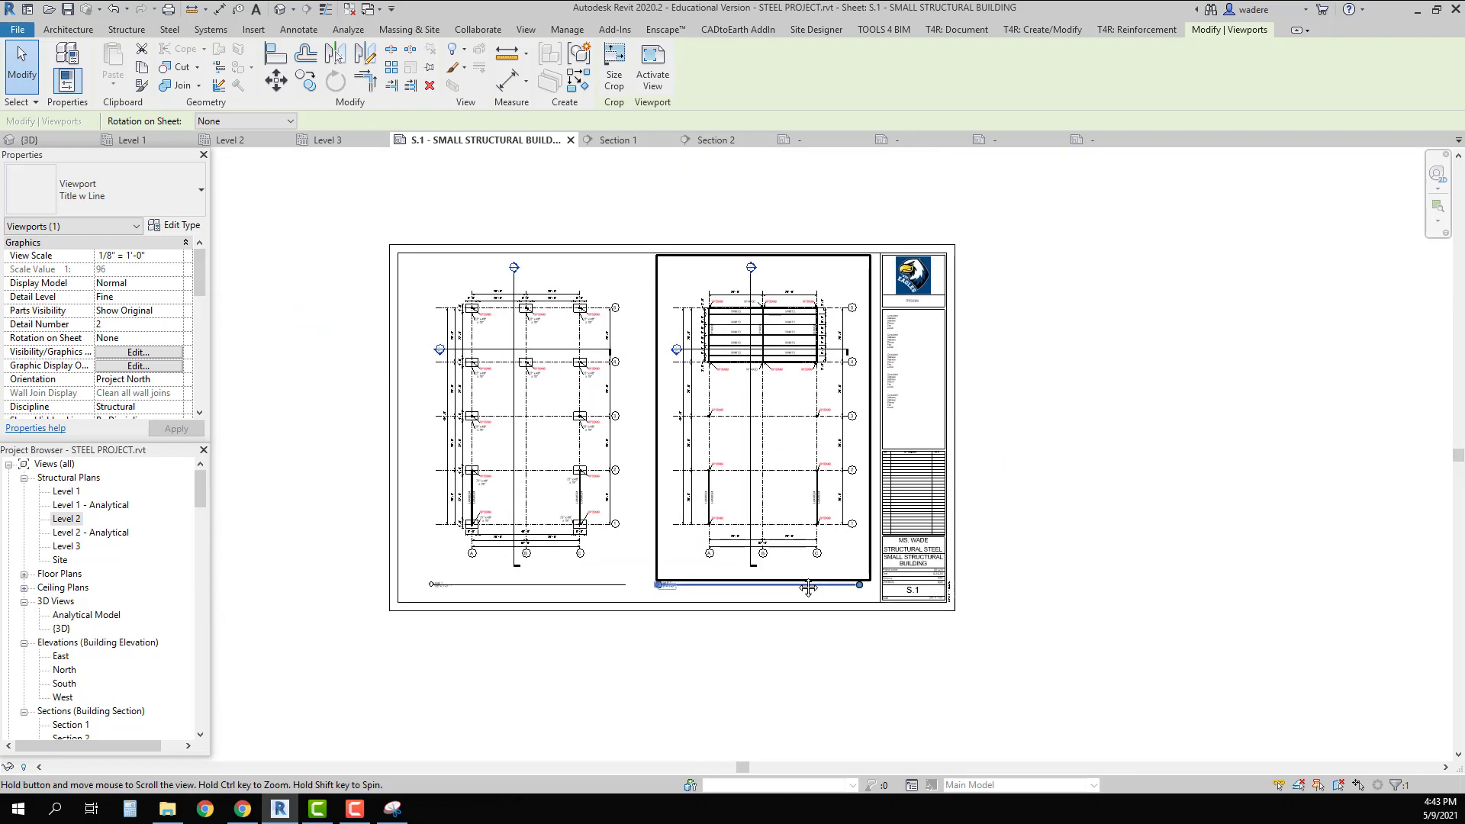
key(Escape)
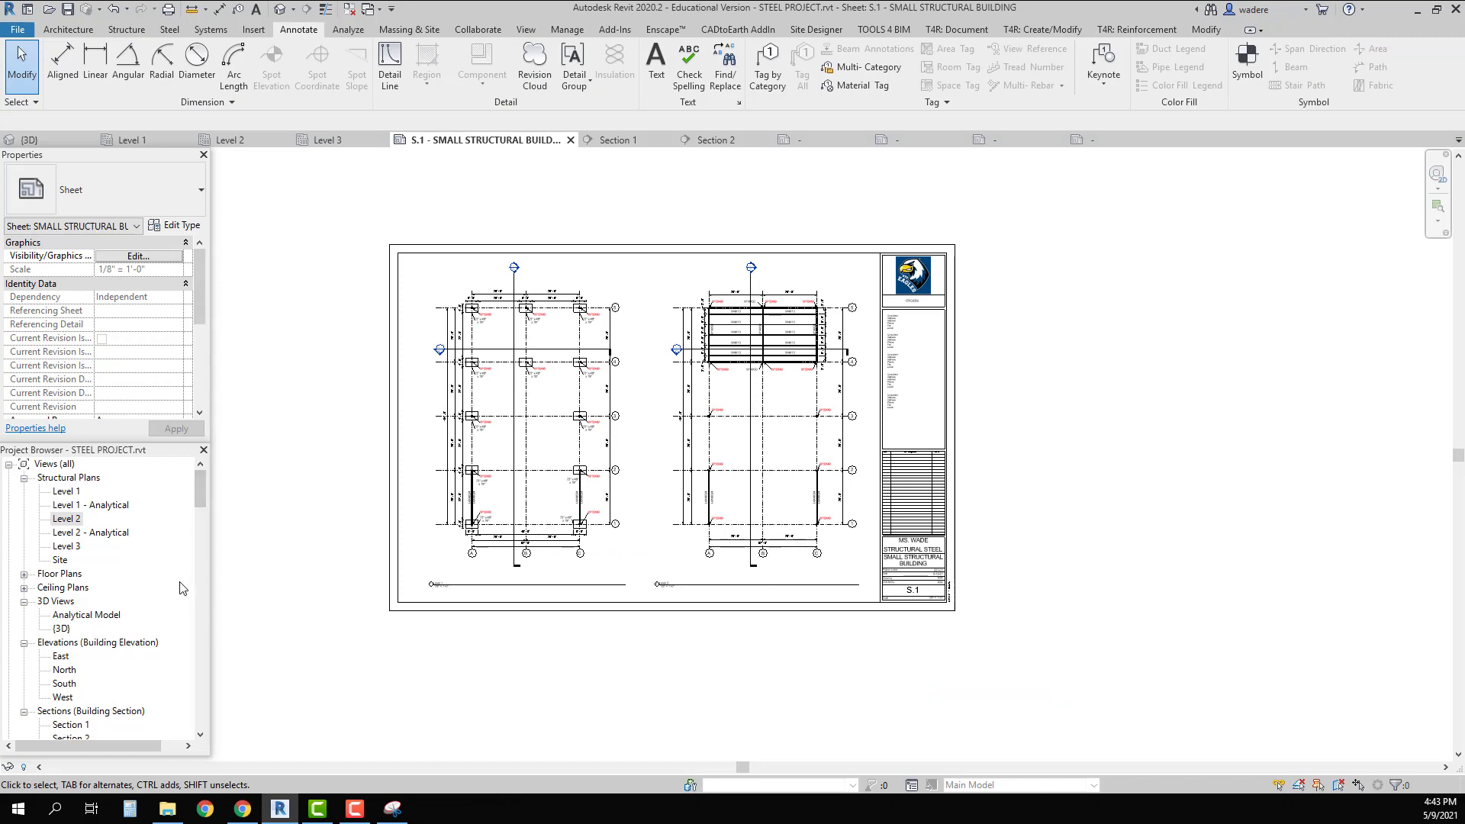
Create a new sheet with the D 22 x 34 Horizontal titleblock
scroll(86, 613, down, 4)
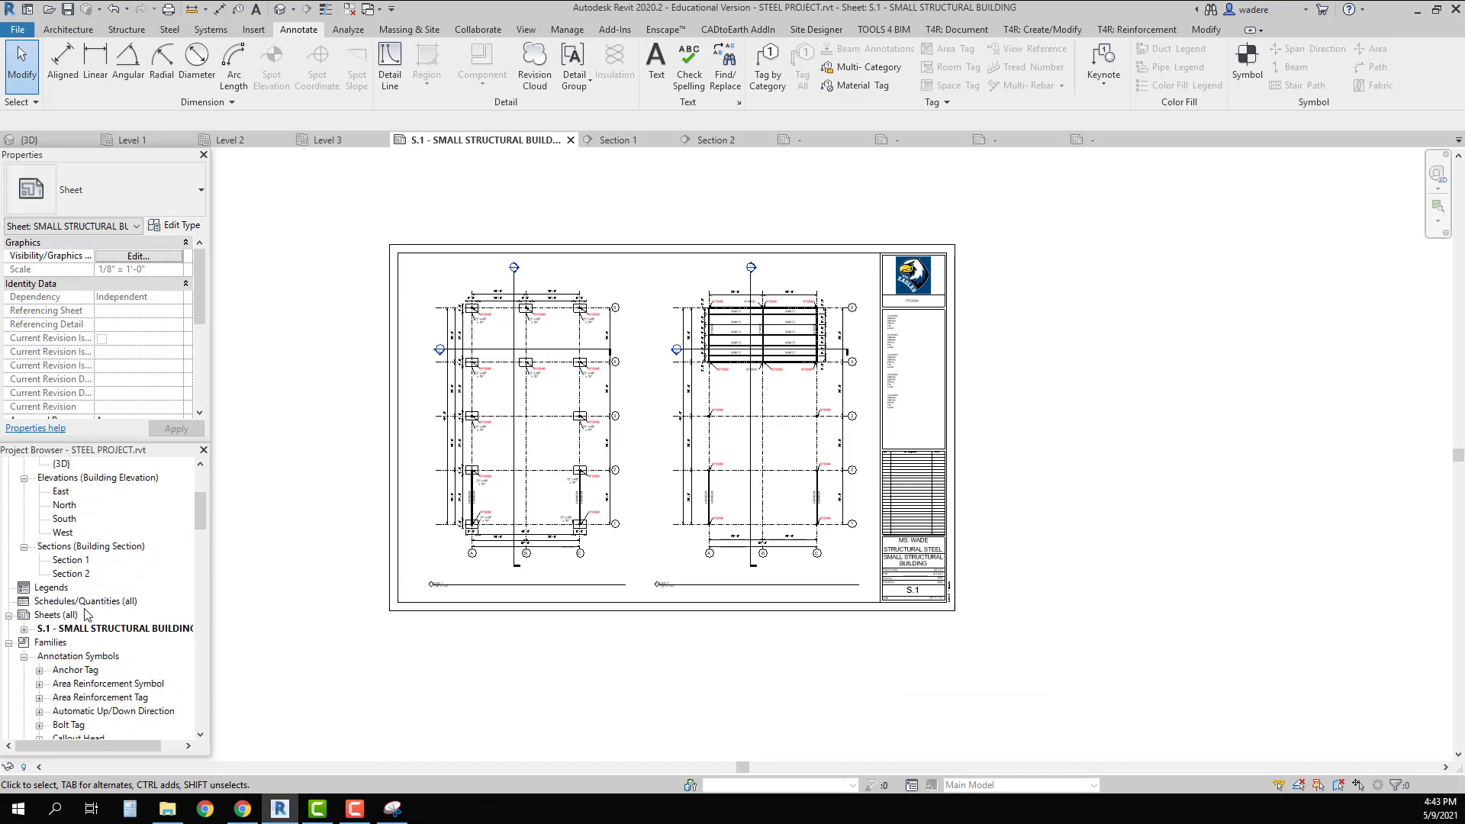
right_click(44, 616)
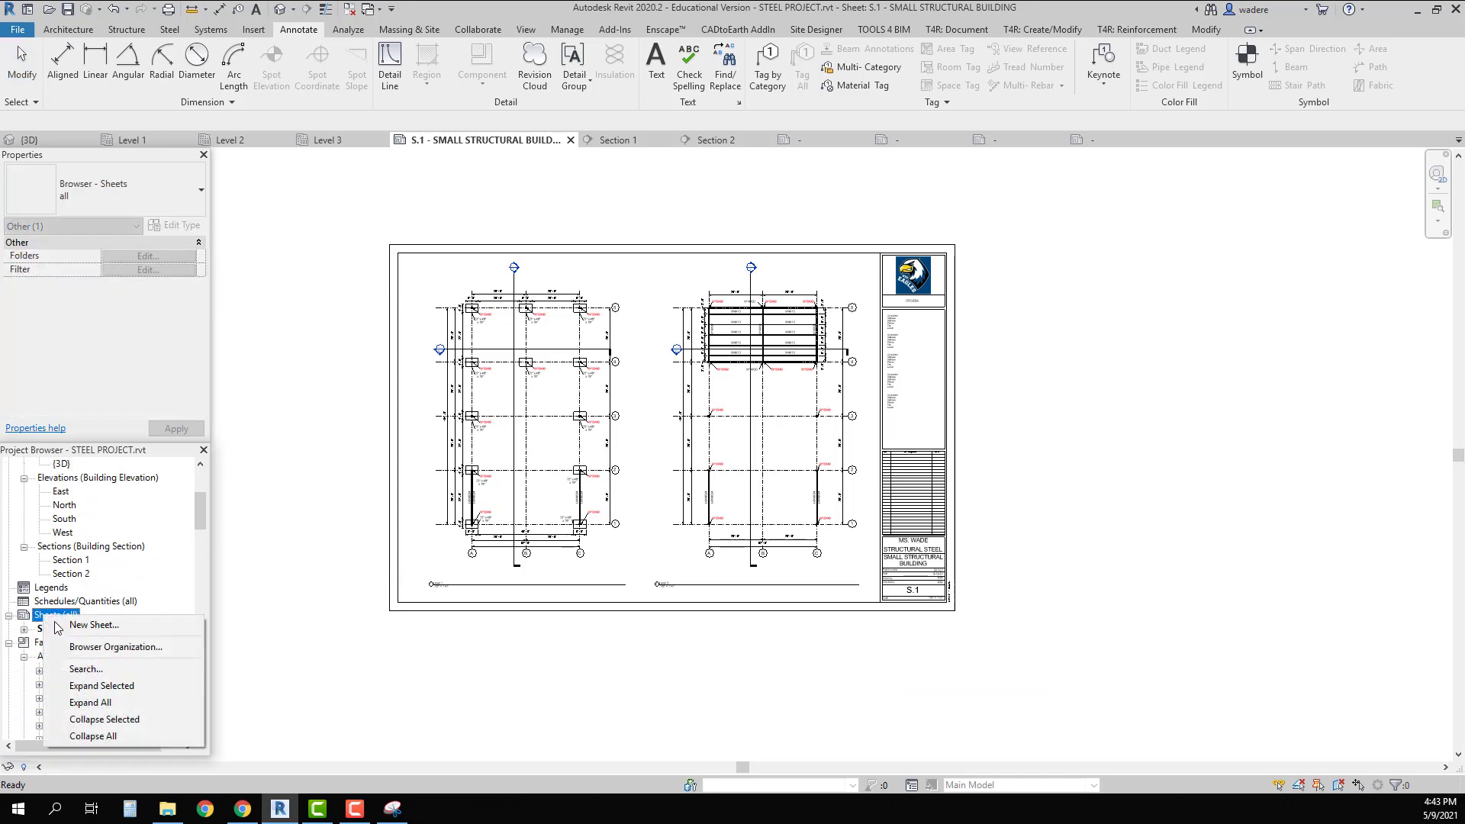
click(76, 625)
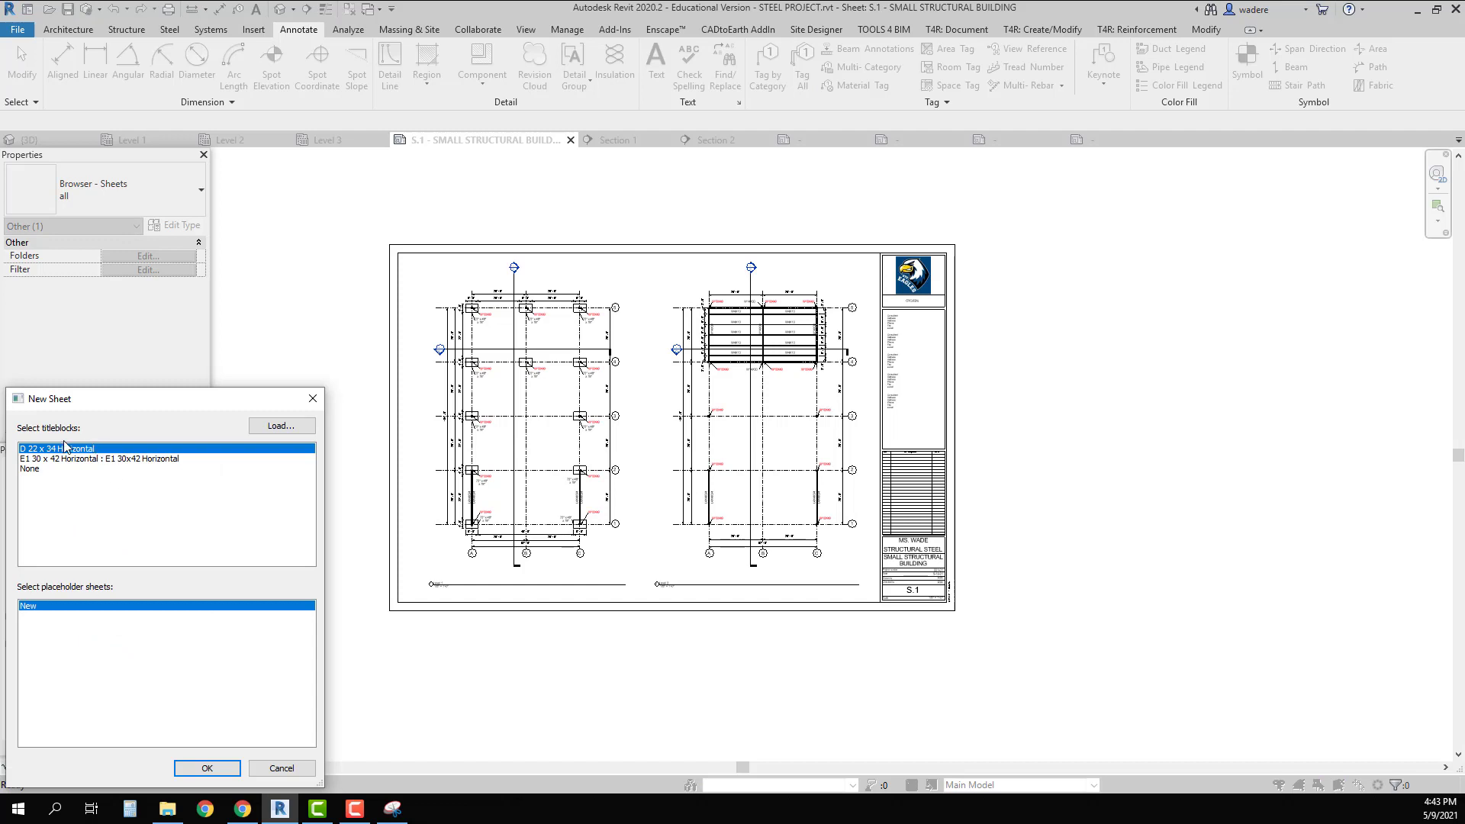
click(204, 769)
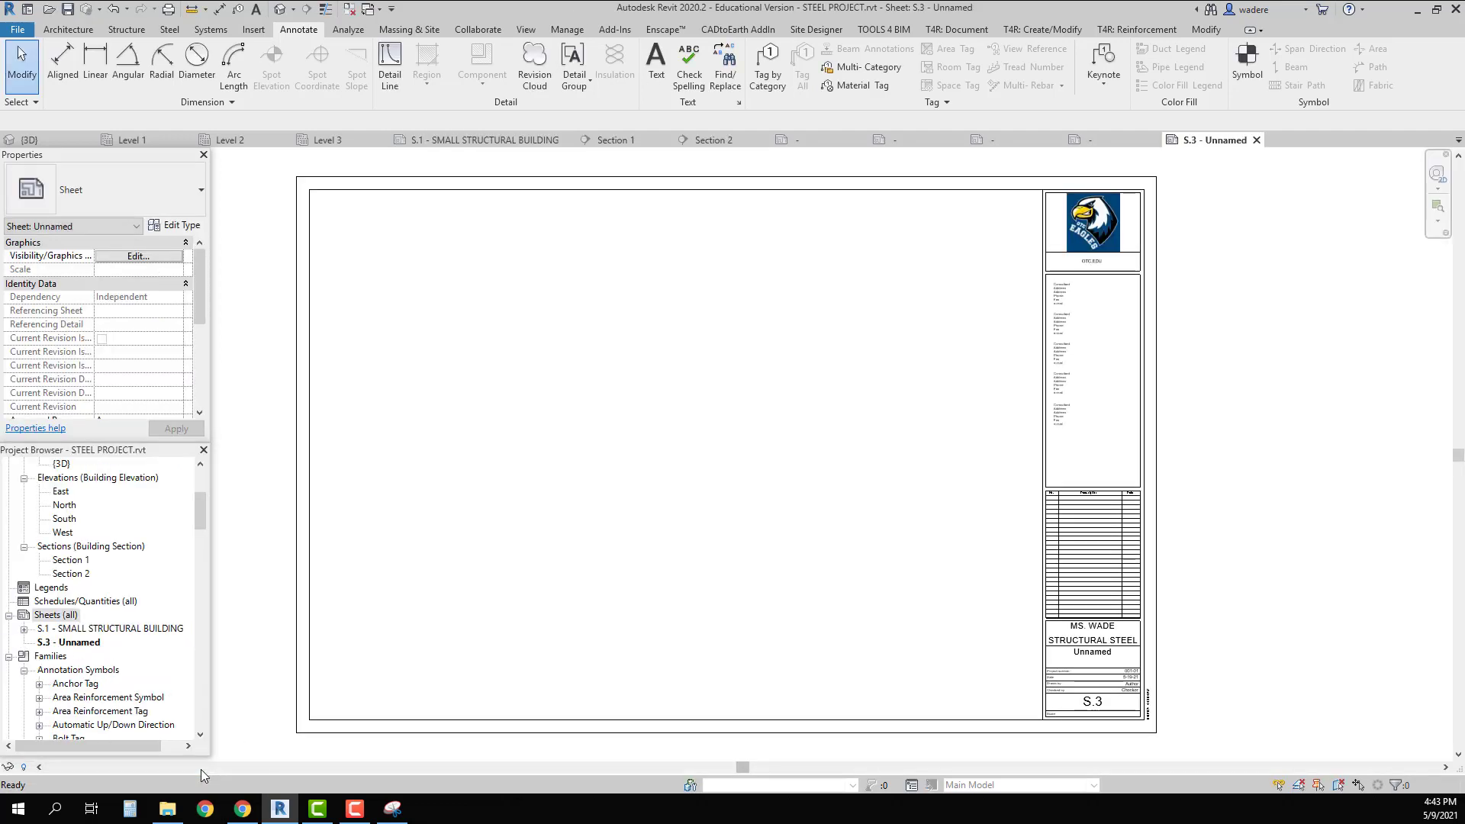
Change the new sheet's number to S.2 in its title block
scroll(1103, 729, up, 2)
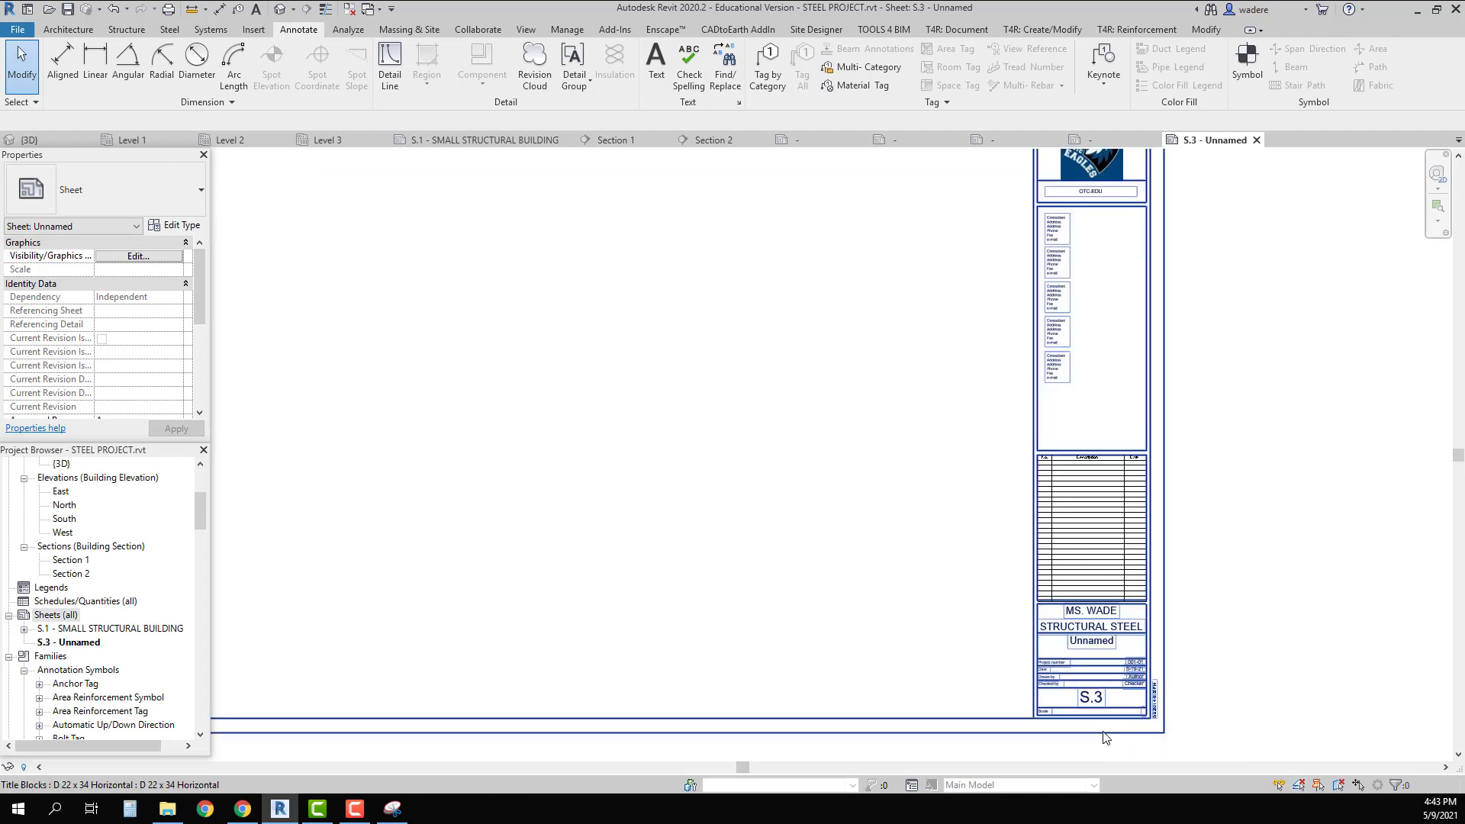
scroll(1103, 729, up, 1)
click(1094, 656)
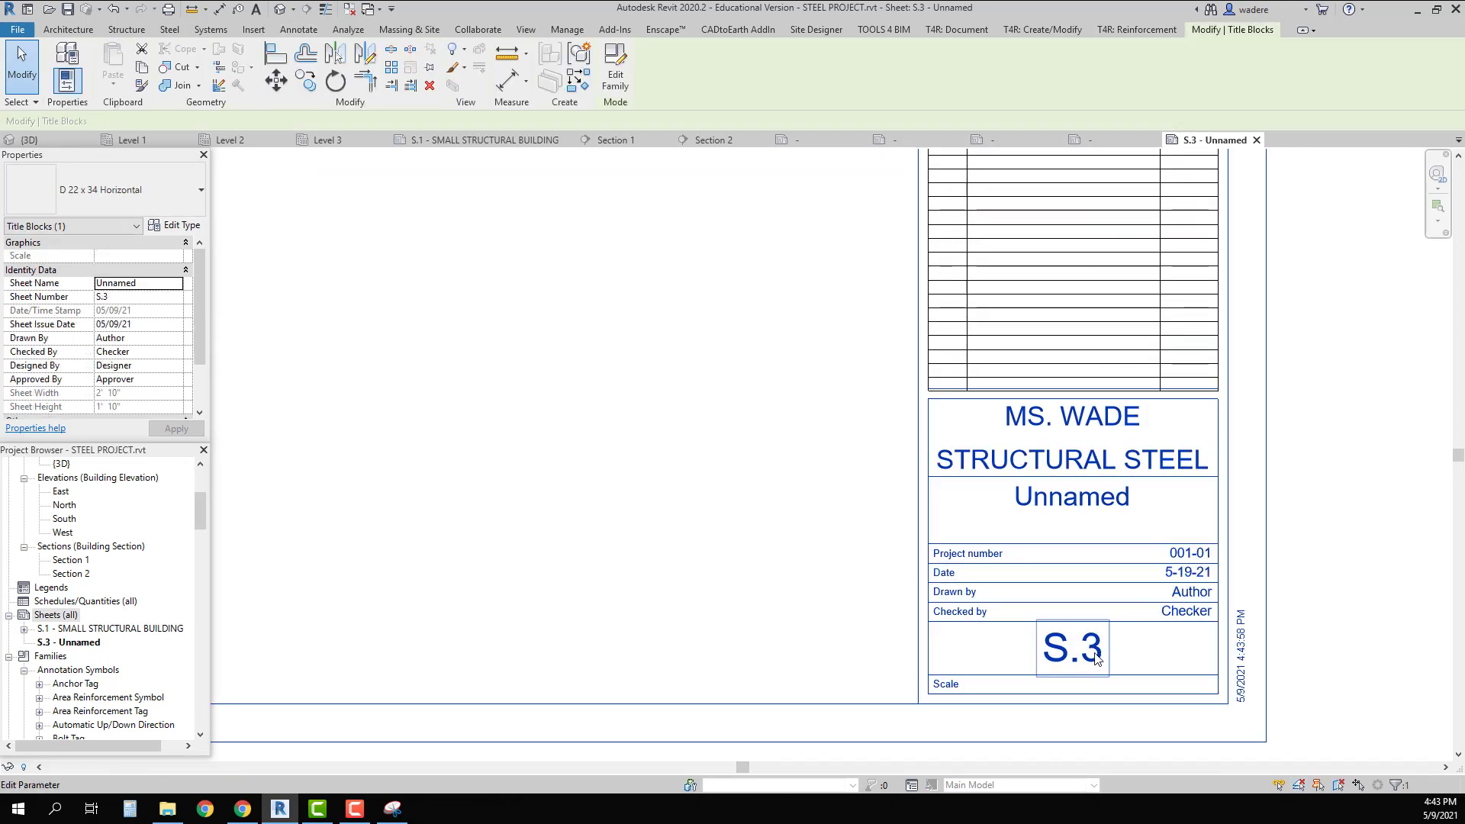
click(1093, 652)
text(2)
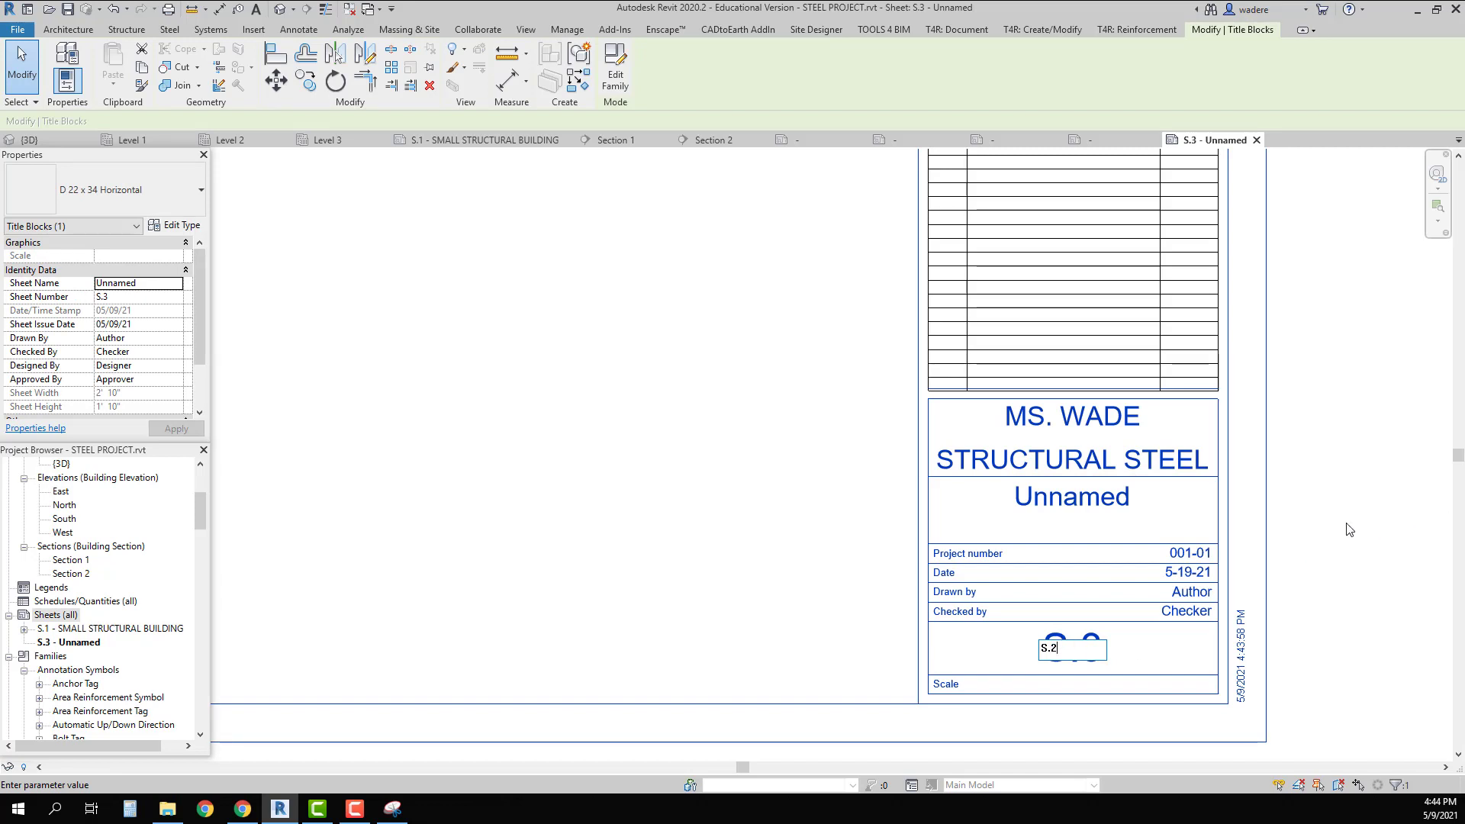
key(Return)
scroll(693, 595, down, 3)
scroll(776, 507, up, 3)
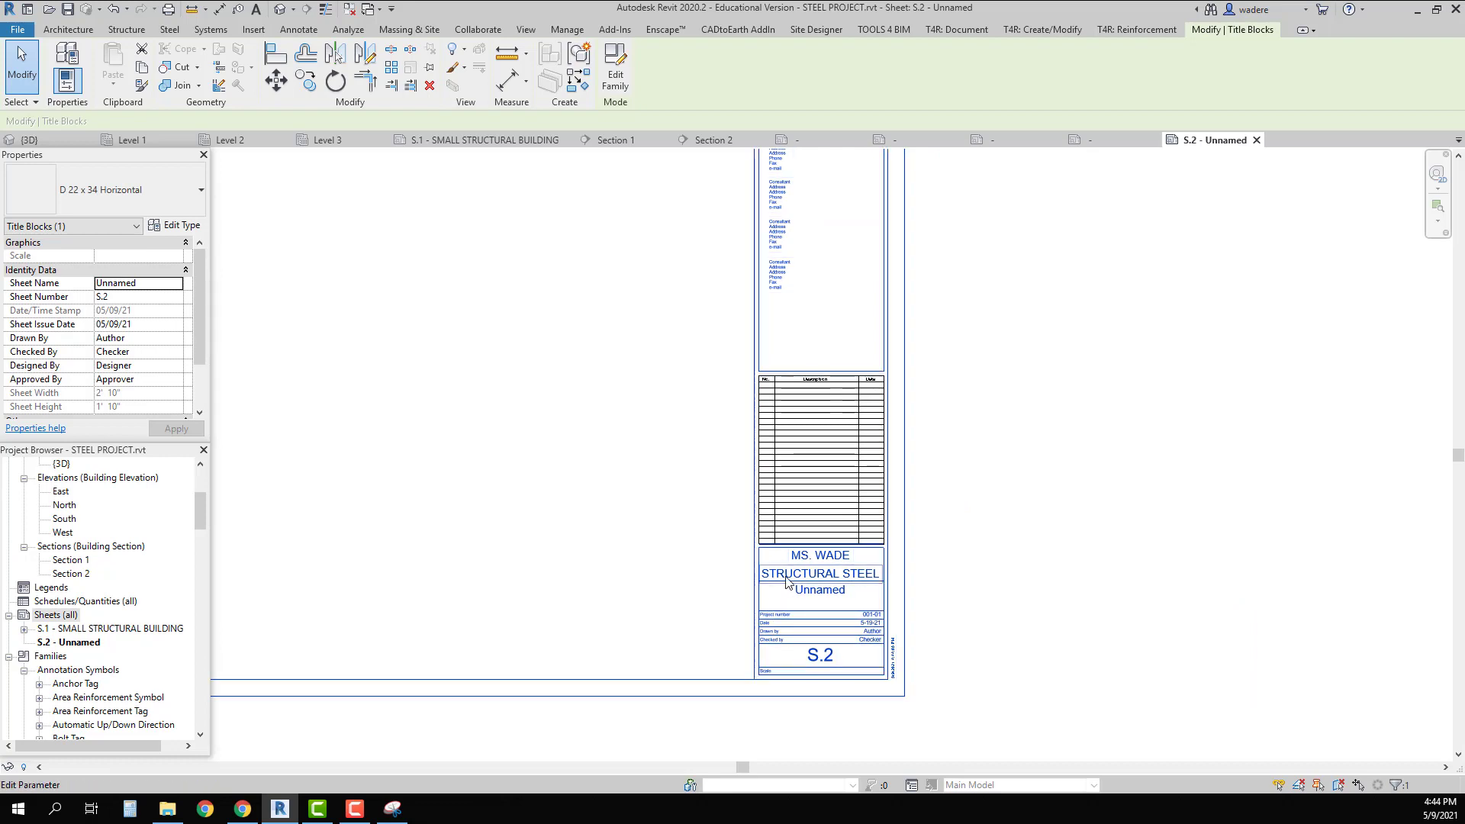
scroll(803, 600, up, 2)
scroll(804, 600, up, 1)
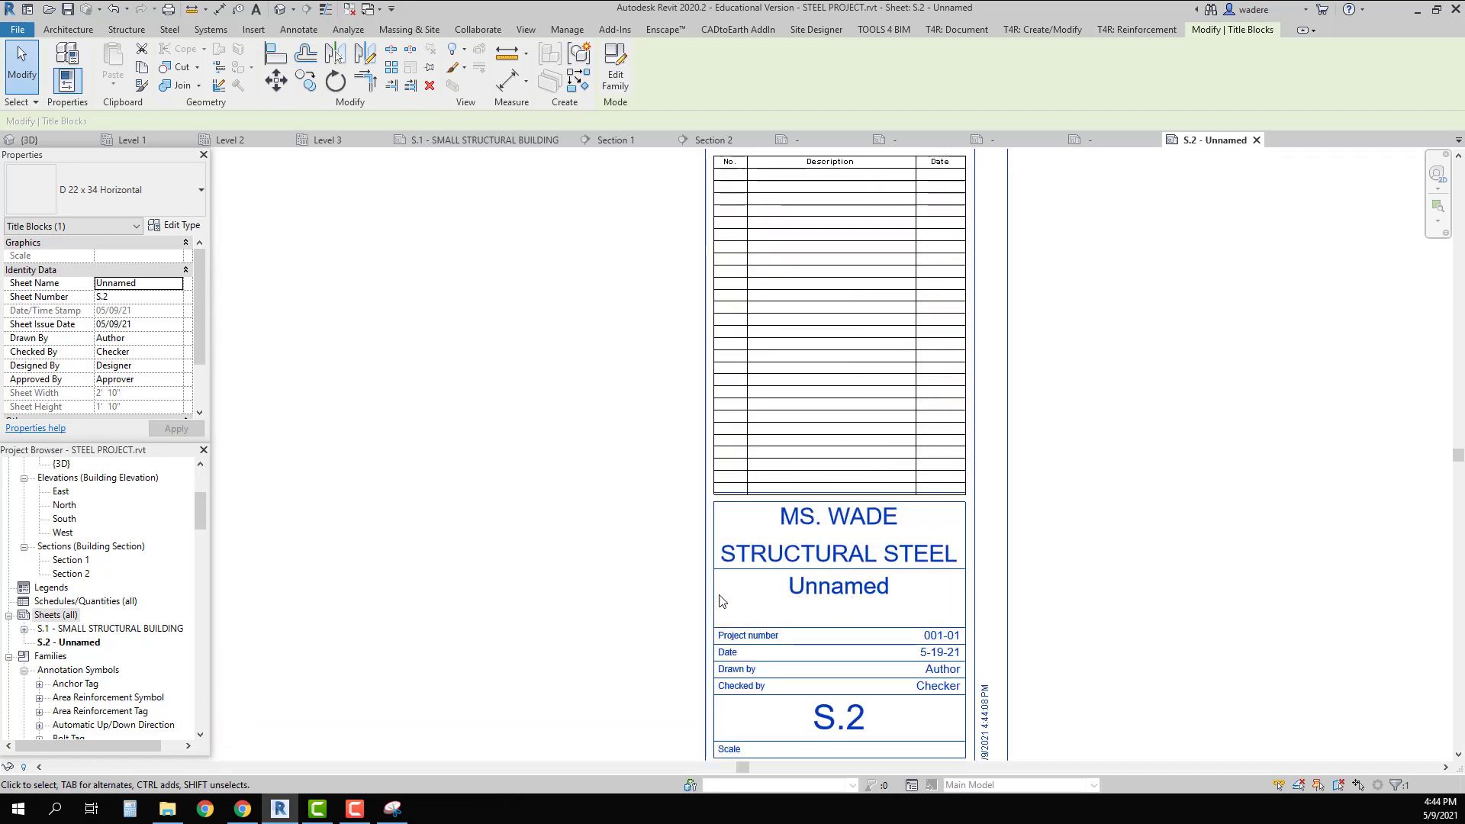
scroll(833, 605, down, 5)
middle_drag(748, 598, 952, 597)
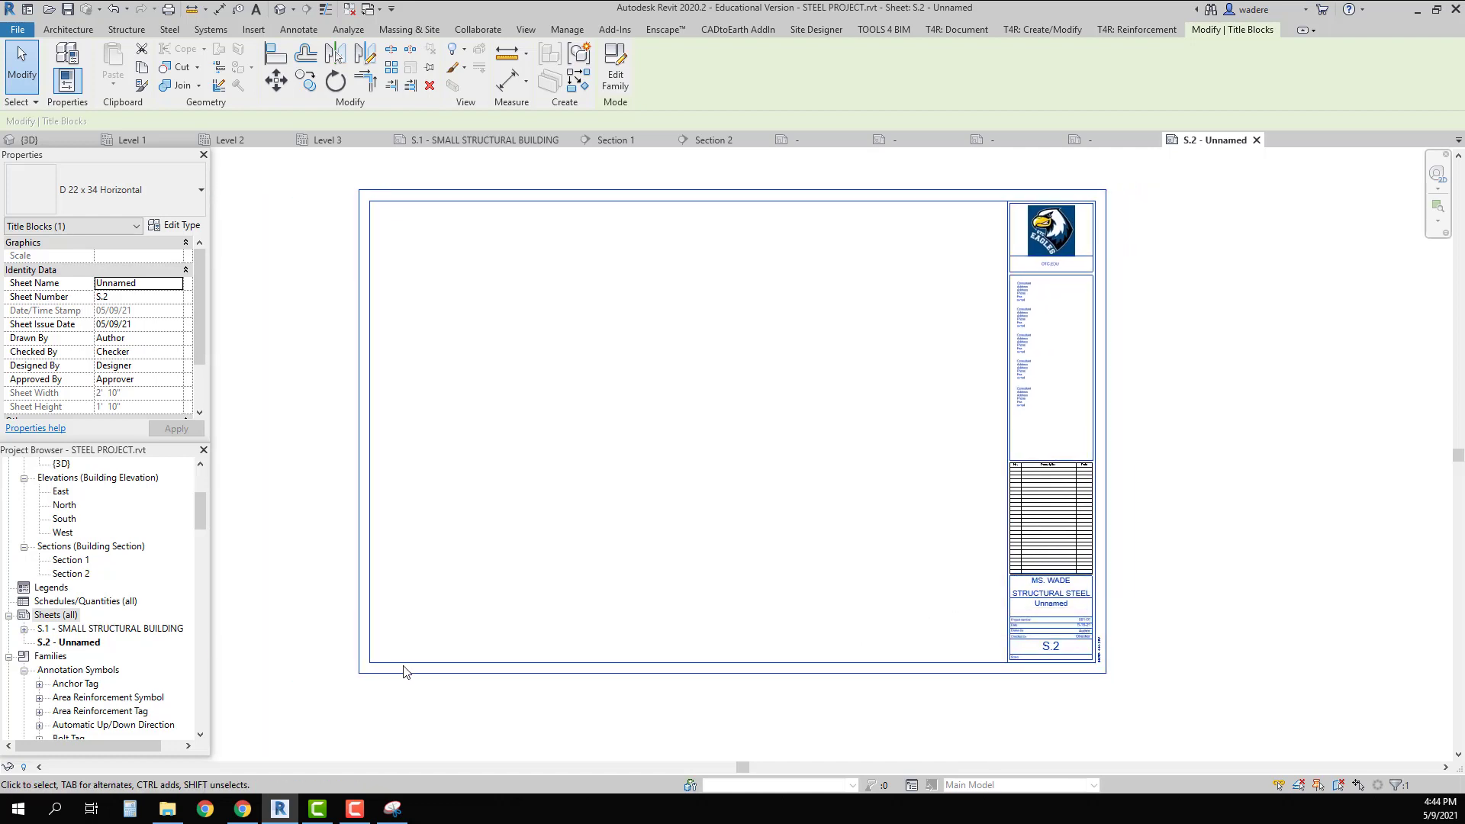
Open the Level 3 structural plan and turn on Crop View and Crop Region Visible for it
drag(199, 515, 198, 483)
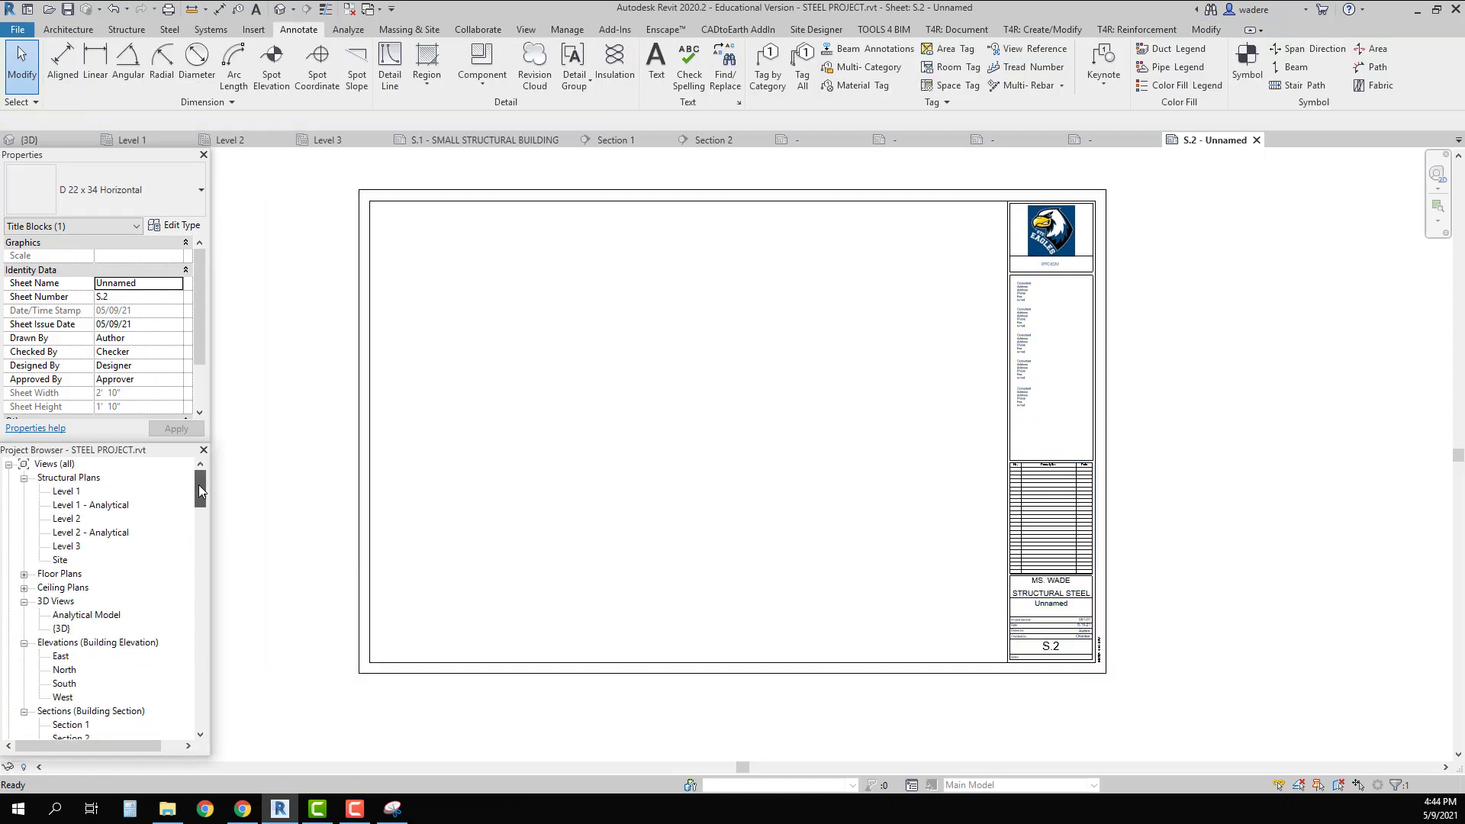
click(69, 546)
key(Return)
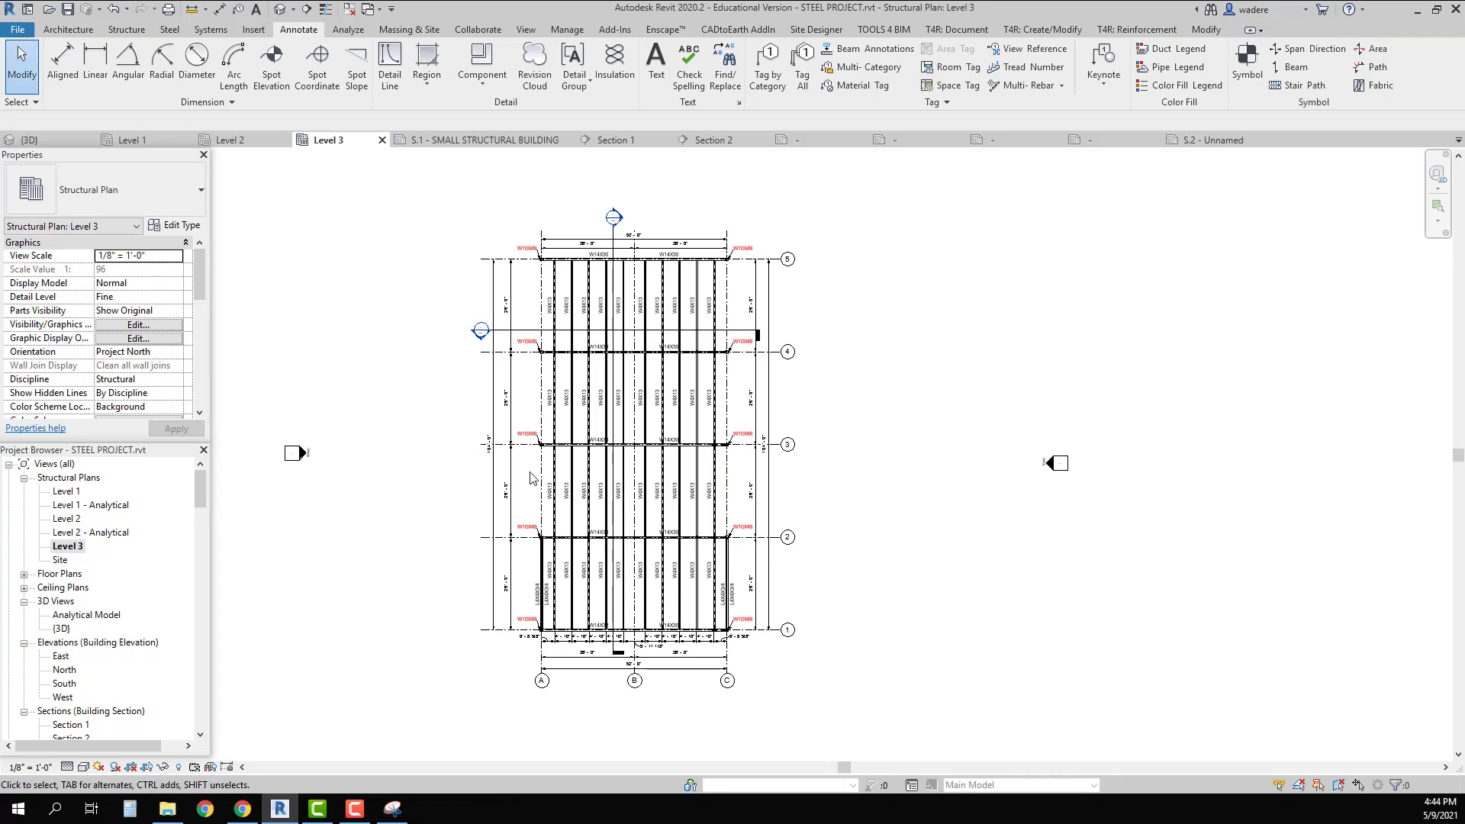
scroll(119, 382, down, 5)
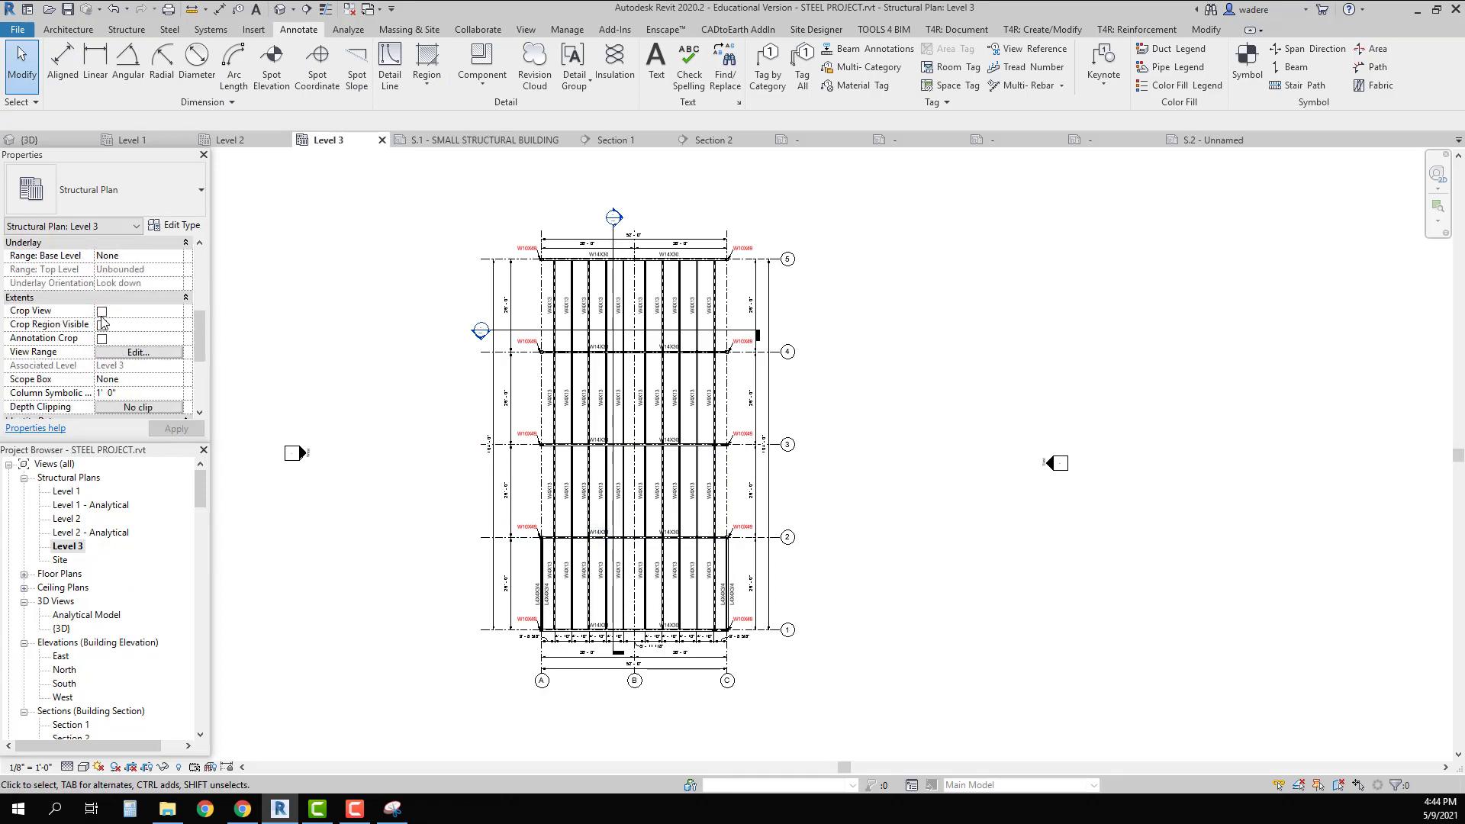
click(102, 311)
click(101, 324)
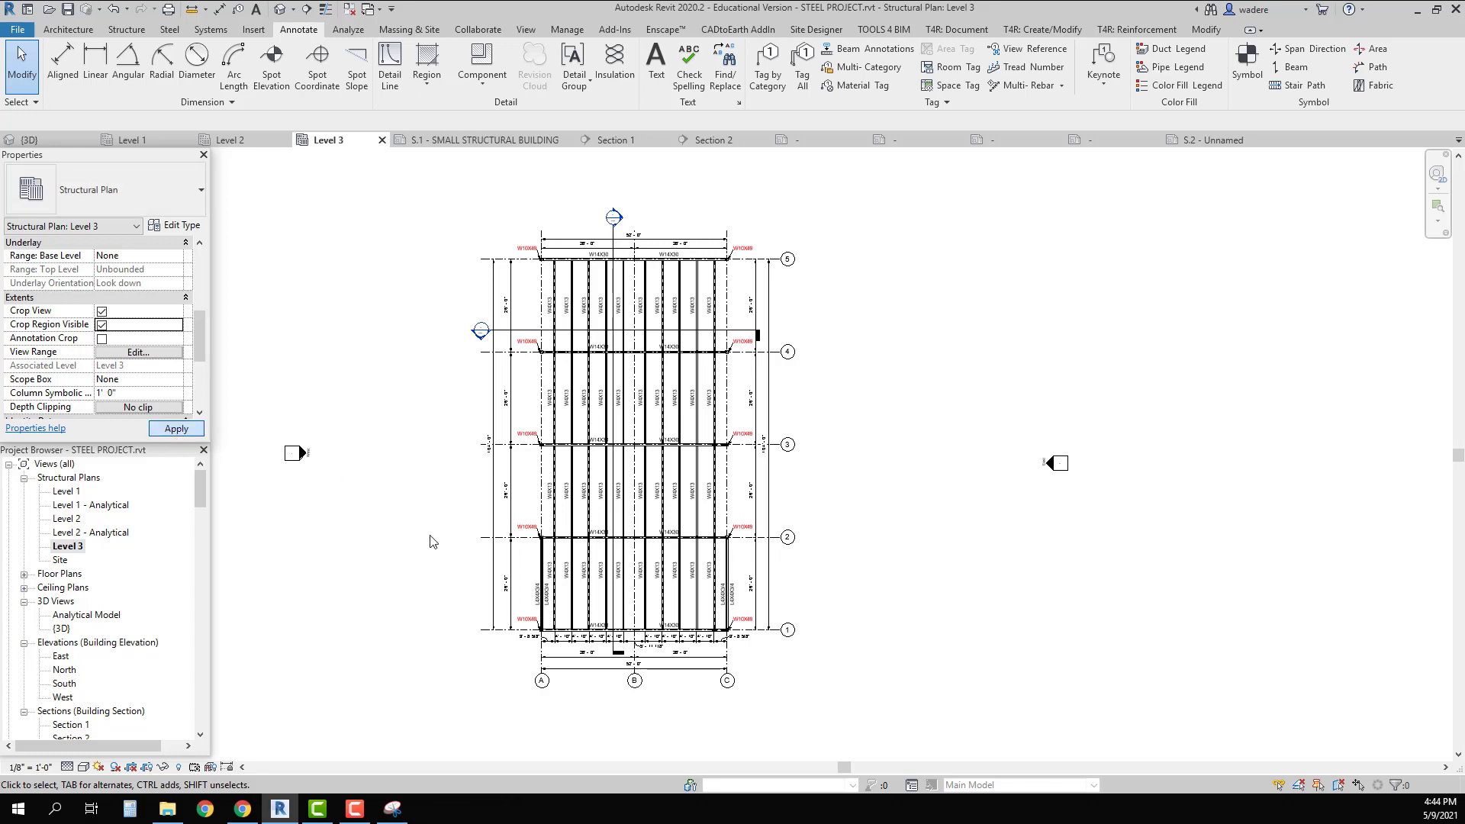
Pull all four sides of the Level 3 crop region in close around the plan, leaving the elevation markers outside
scroll(869, 472, down, 5)
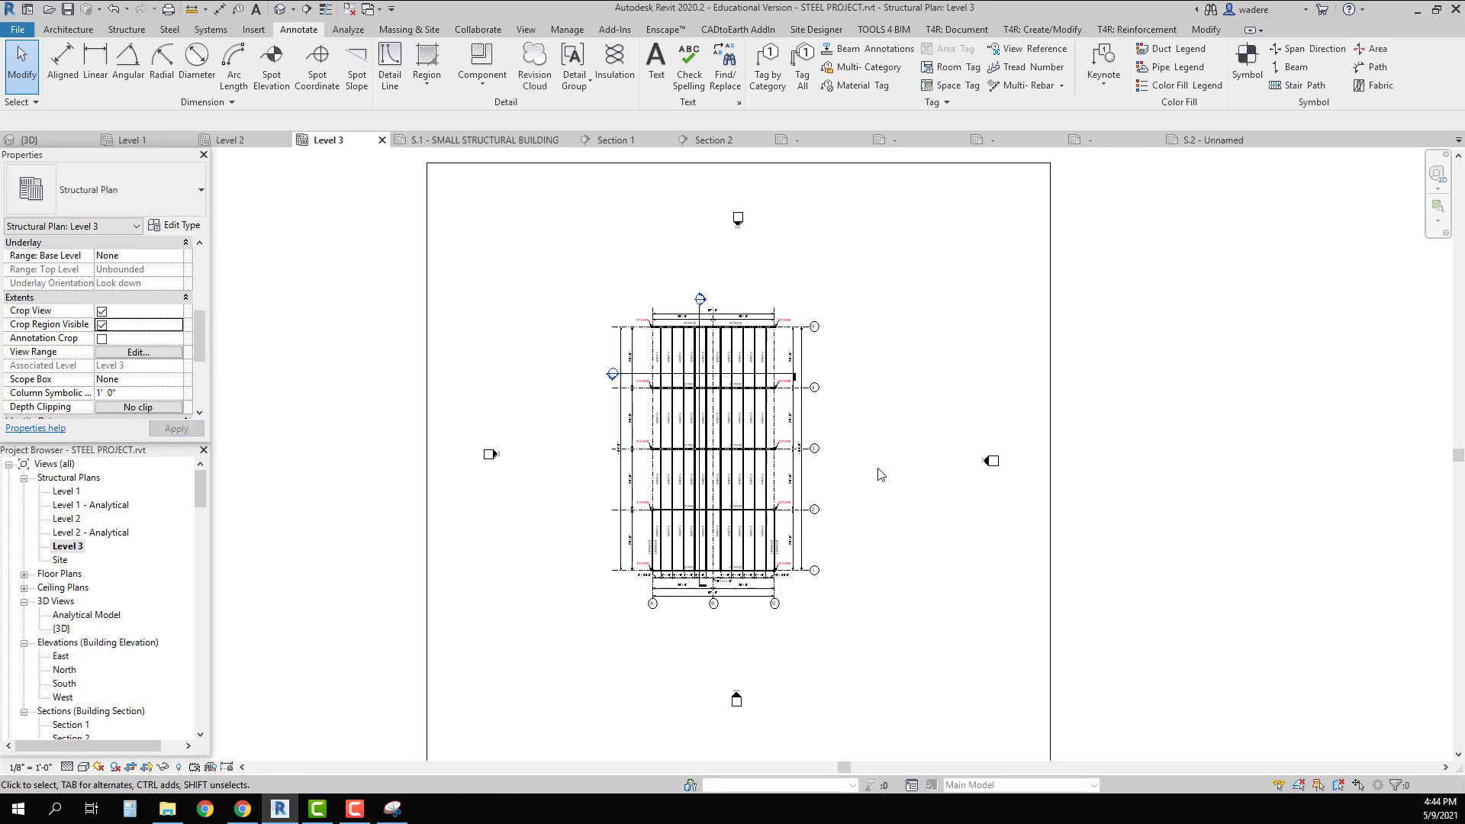
click(991, 410)
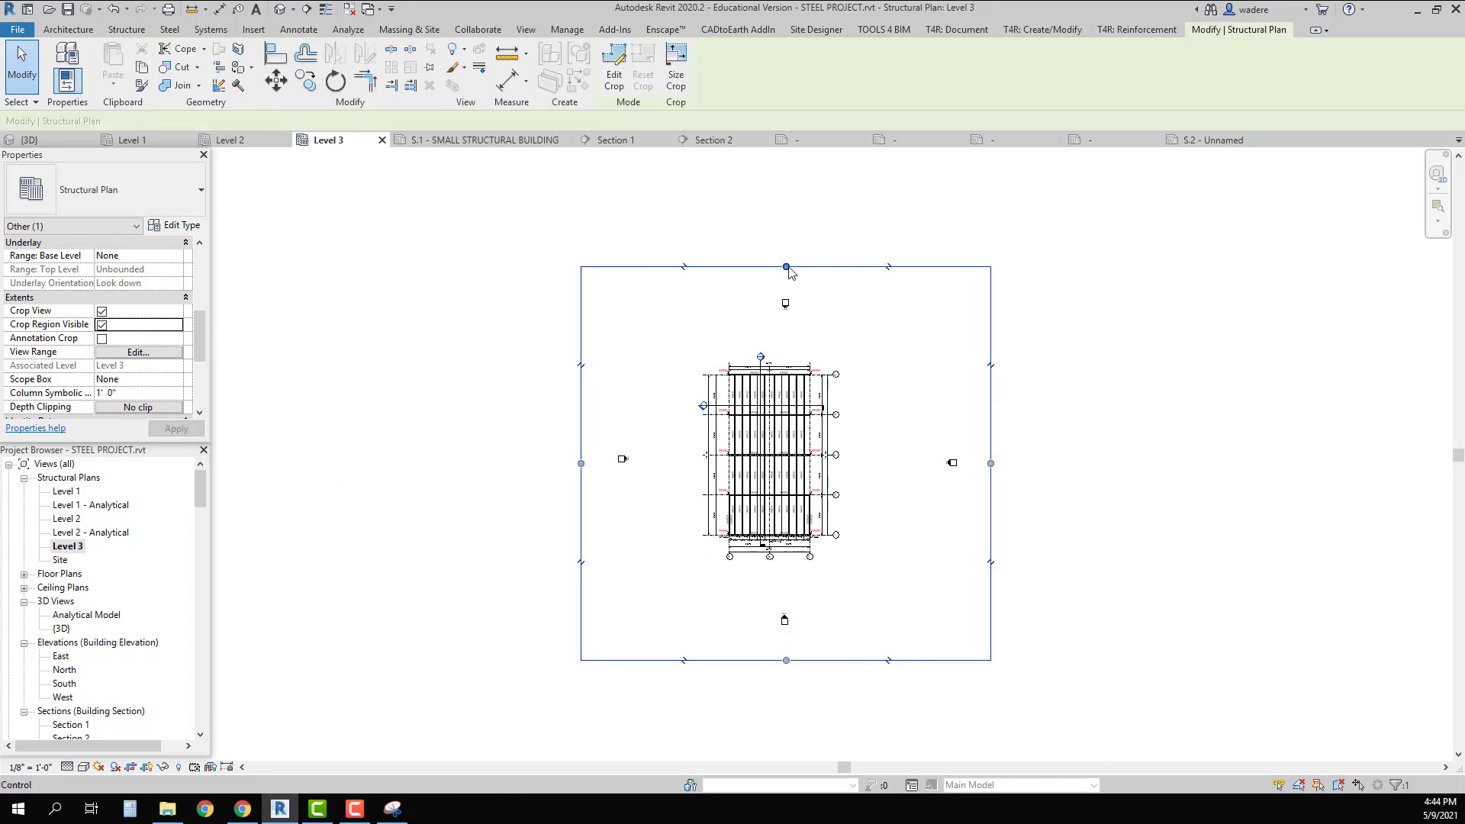
drag(786, 267, 789, 349)
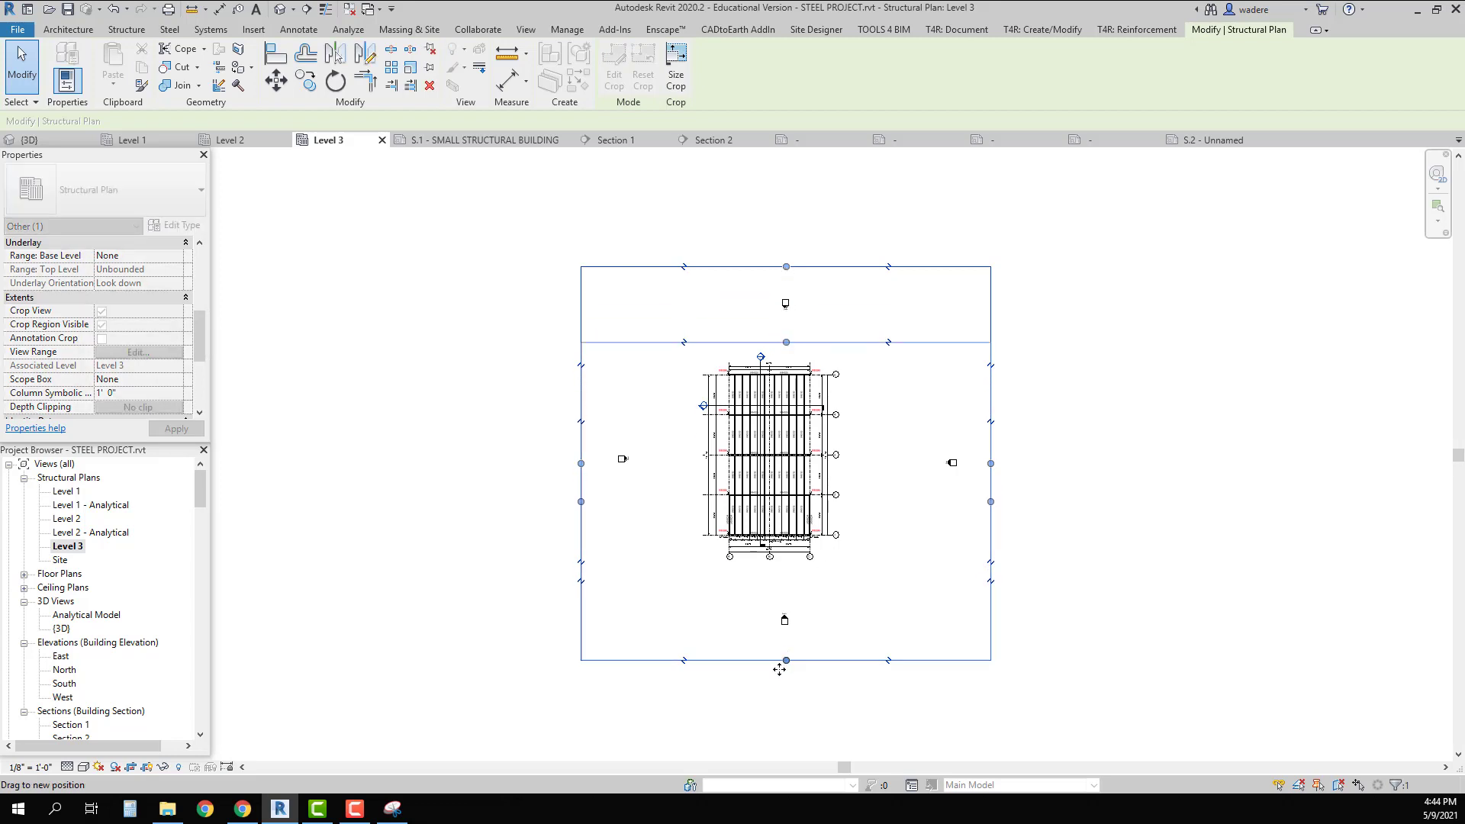
drag(787, 661, 789, 574)
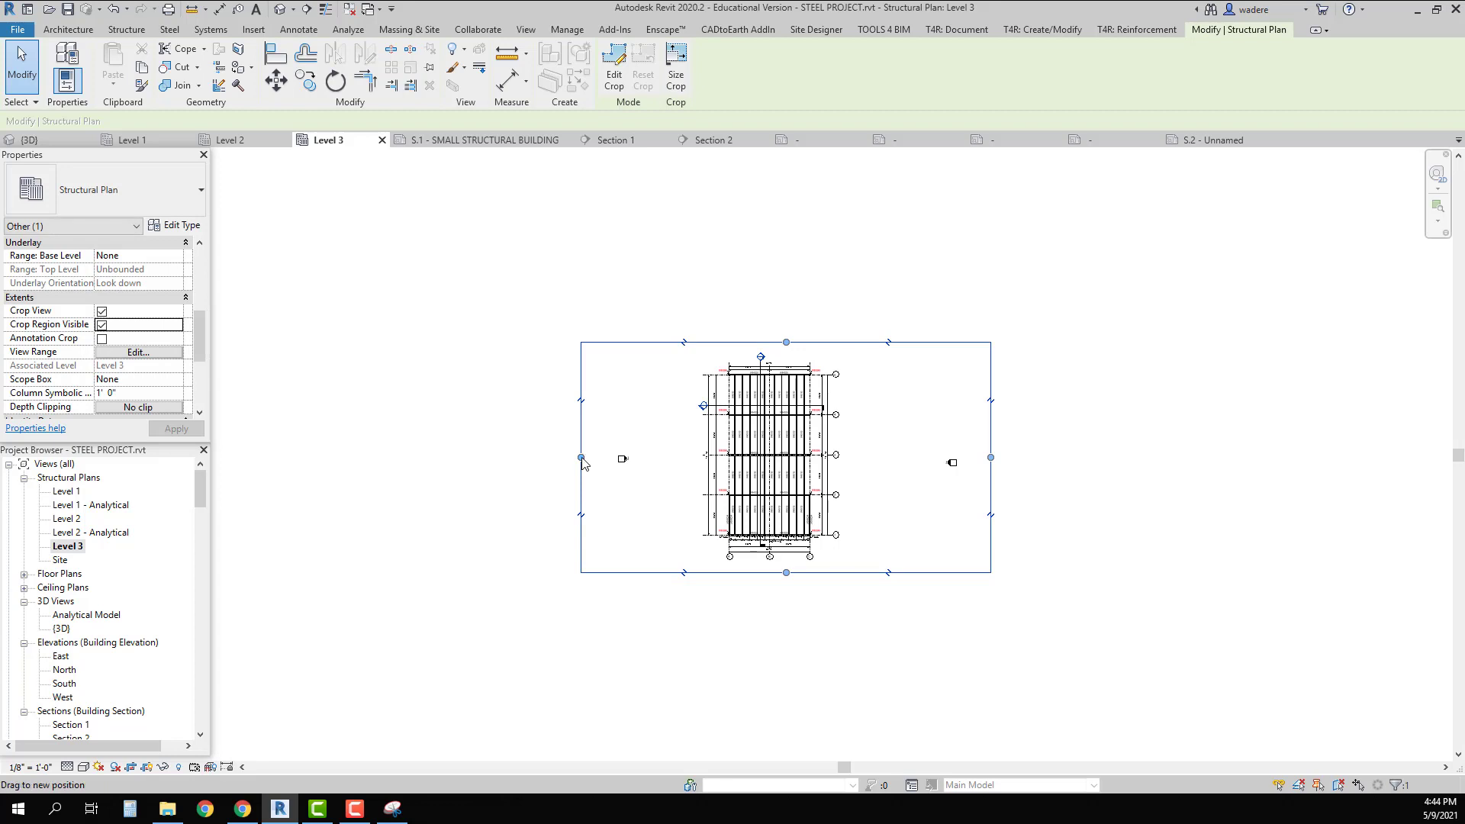
drag(581, 457, 691, 458)
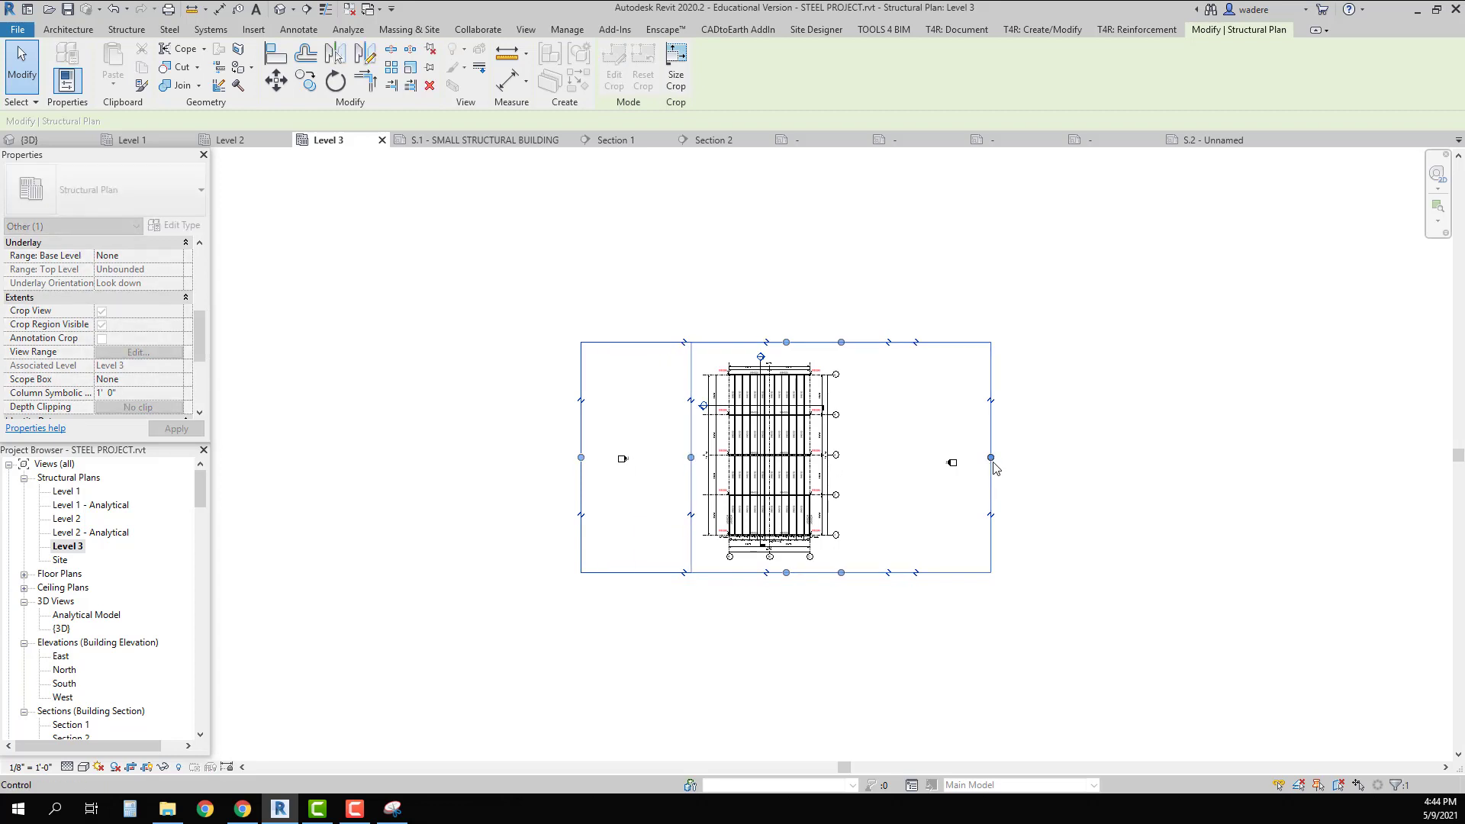
drag(993, 463, 852, 456)
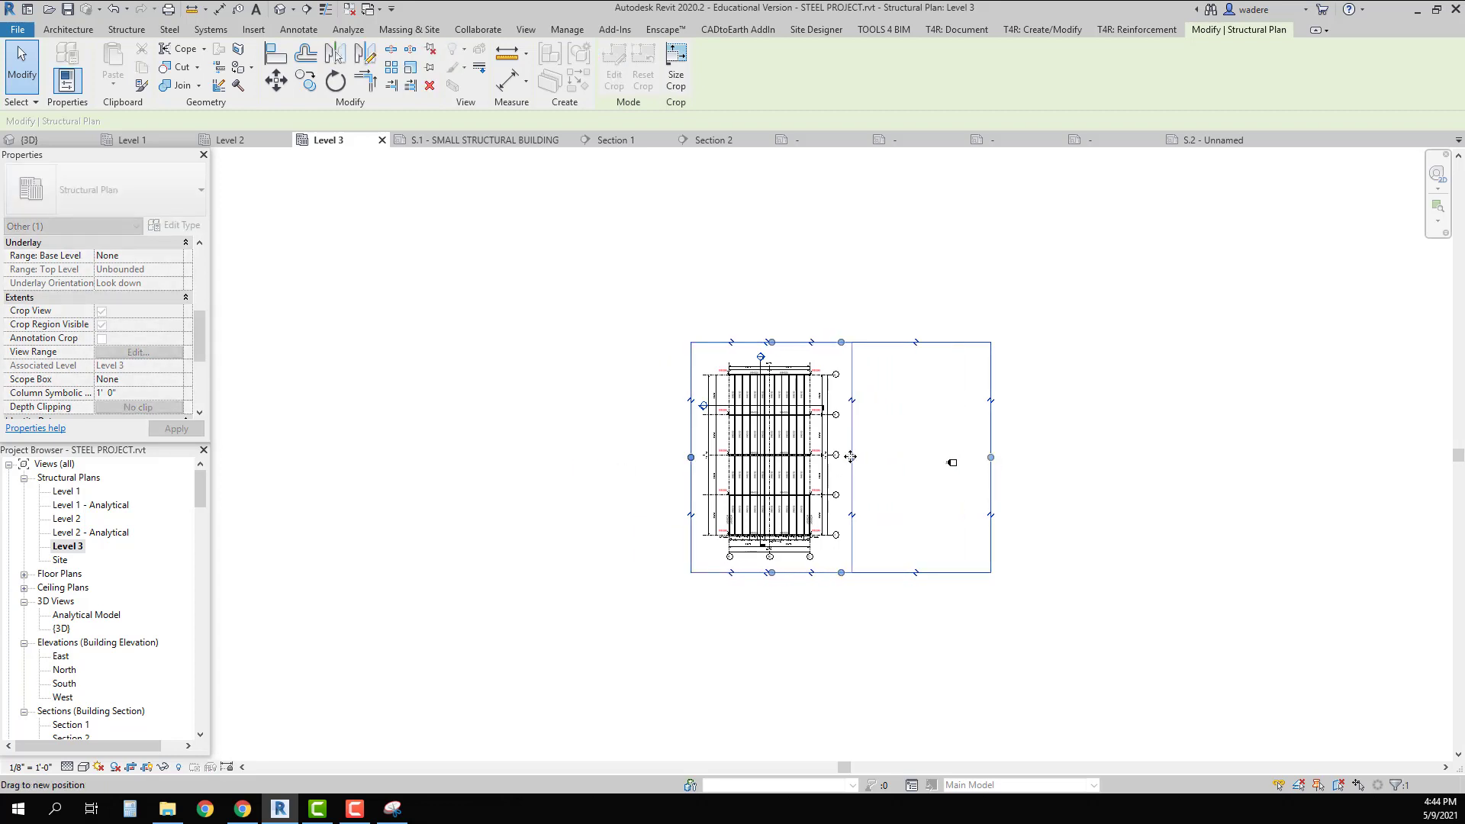
Finish pulling the right side of the Level 3 crop region in to the plan and turn off Crop Region Visible
drag(850, 633, 850, 644)
click(849, 644)
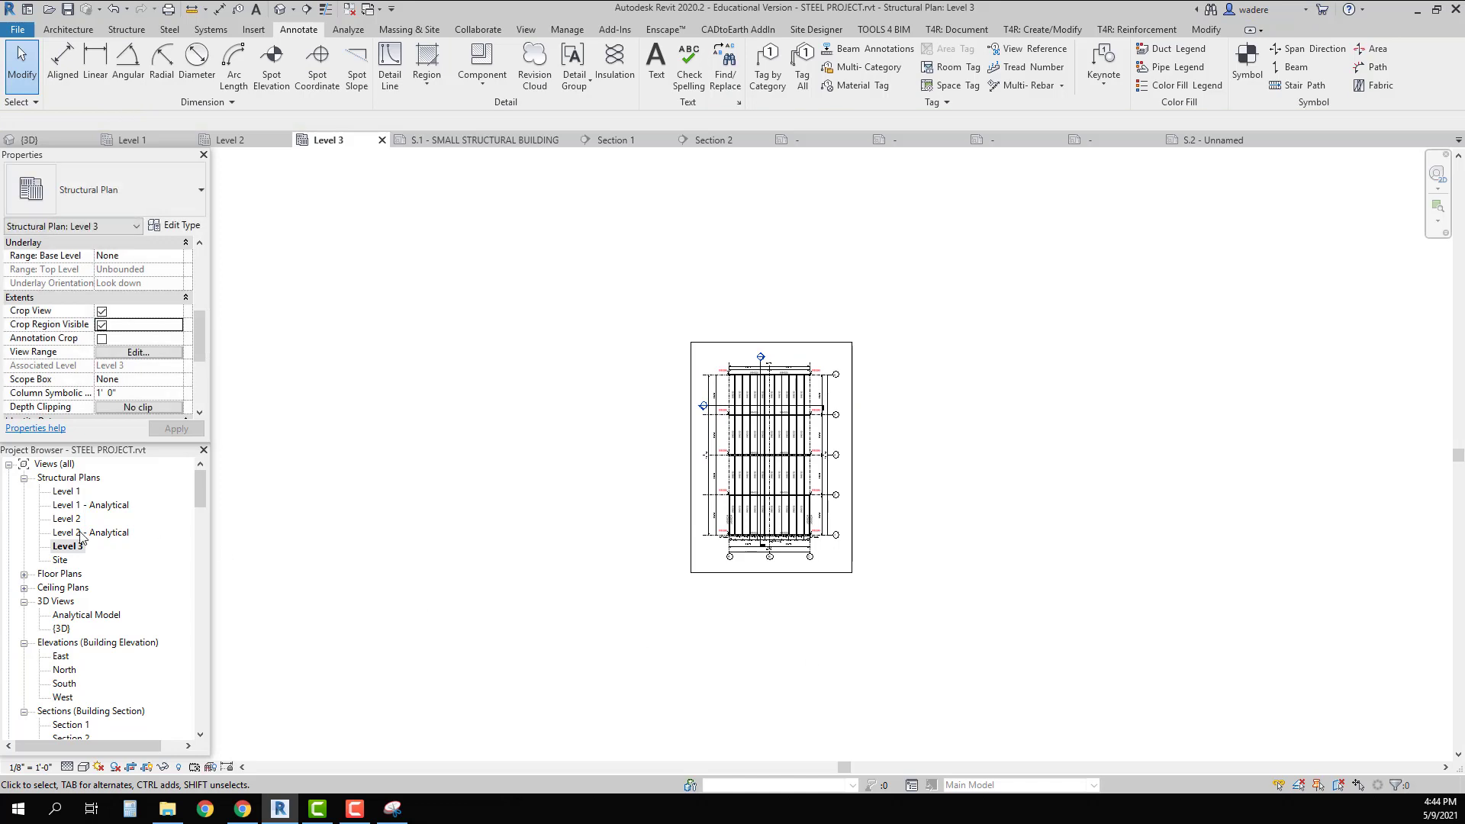
click(102, 326)
click(177, 429)
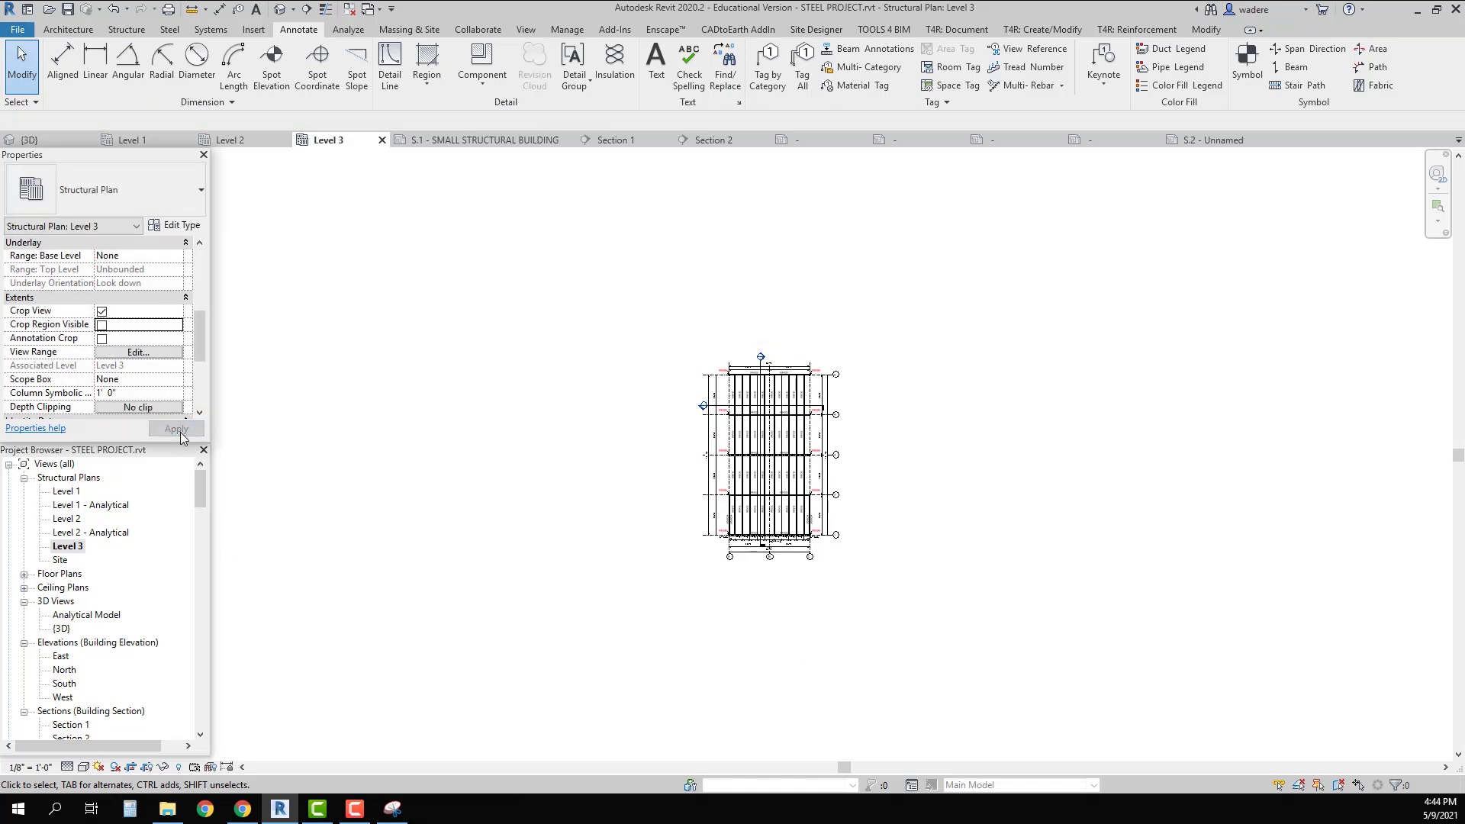
Open sheet S.2 and place the Level 3 structural plan inside the border in the left half of the sheet
scroll(73, 684, down, 4)
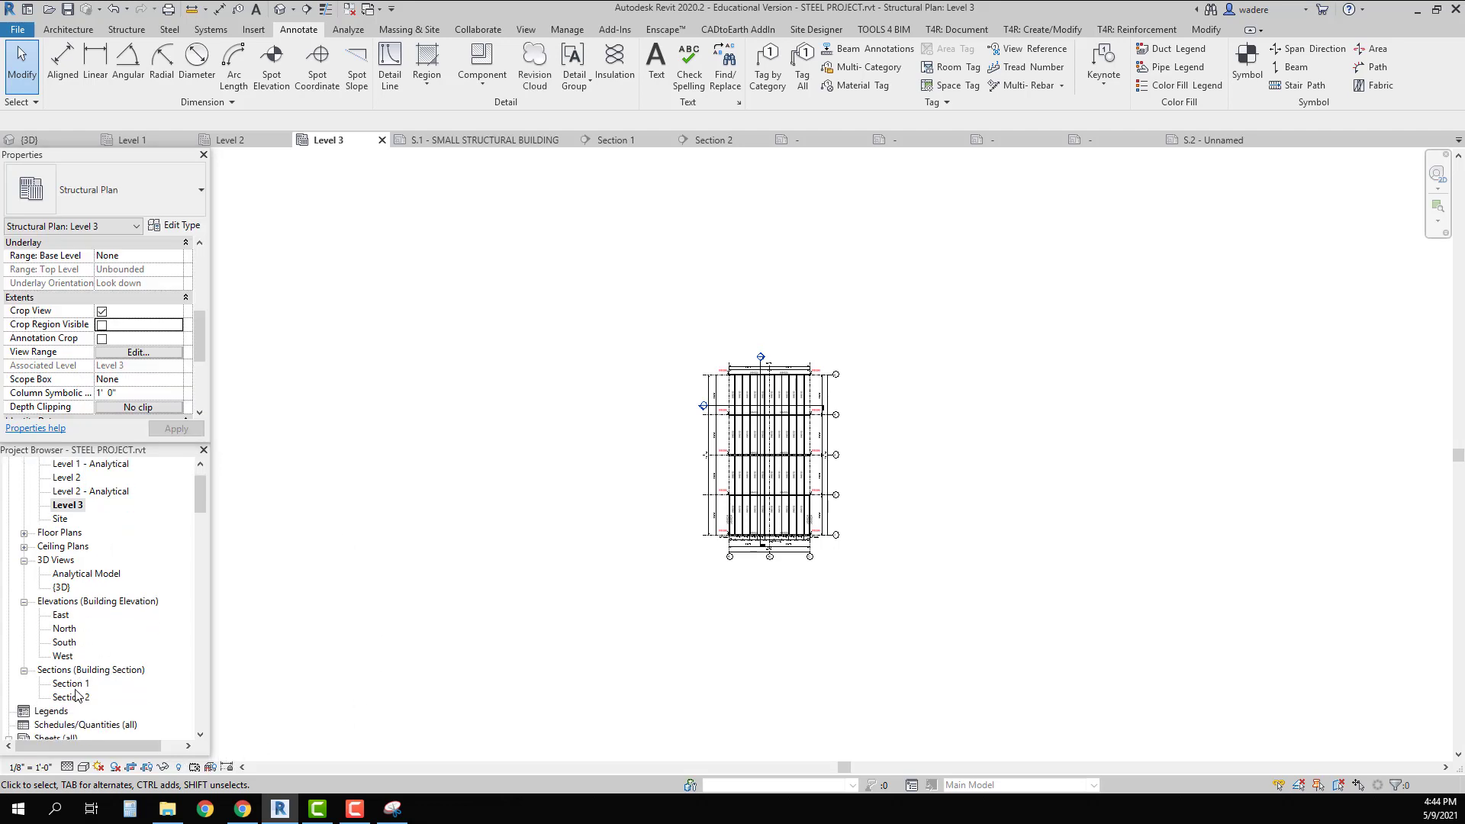
click(73, 659)
double_click(73, 658)
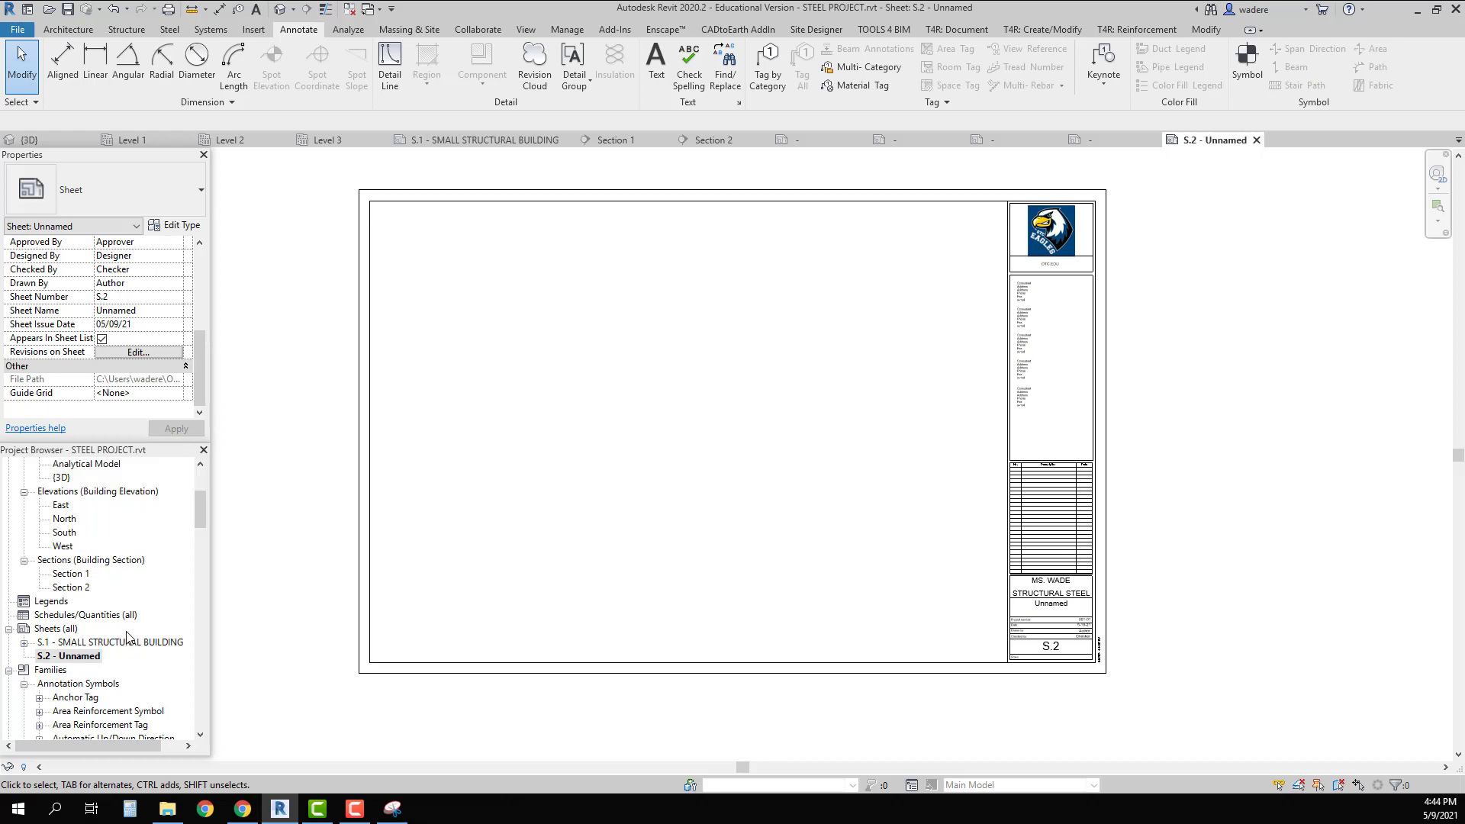
scroll(203, 517, up, 4)
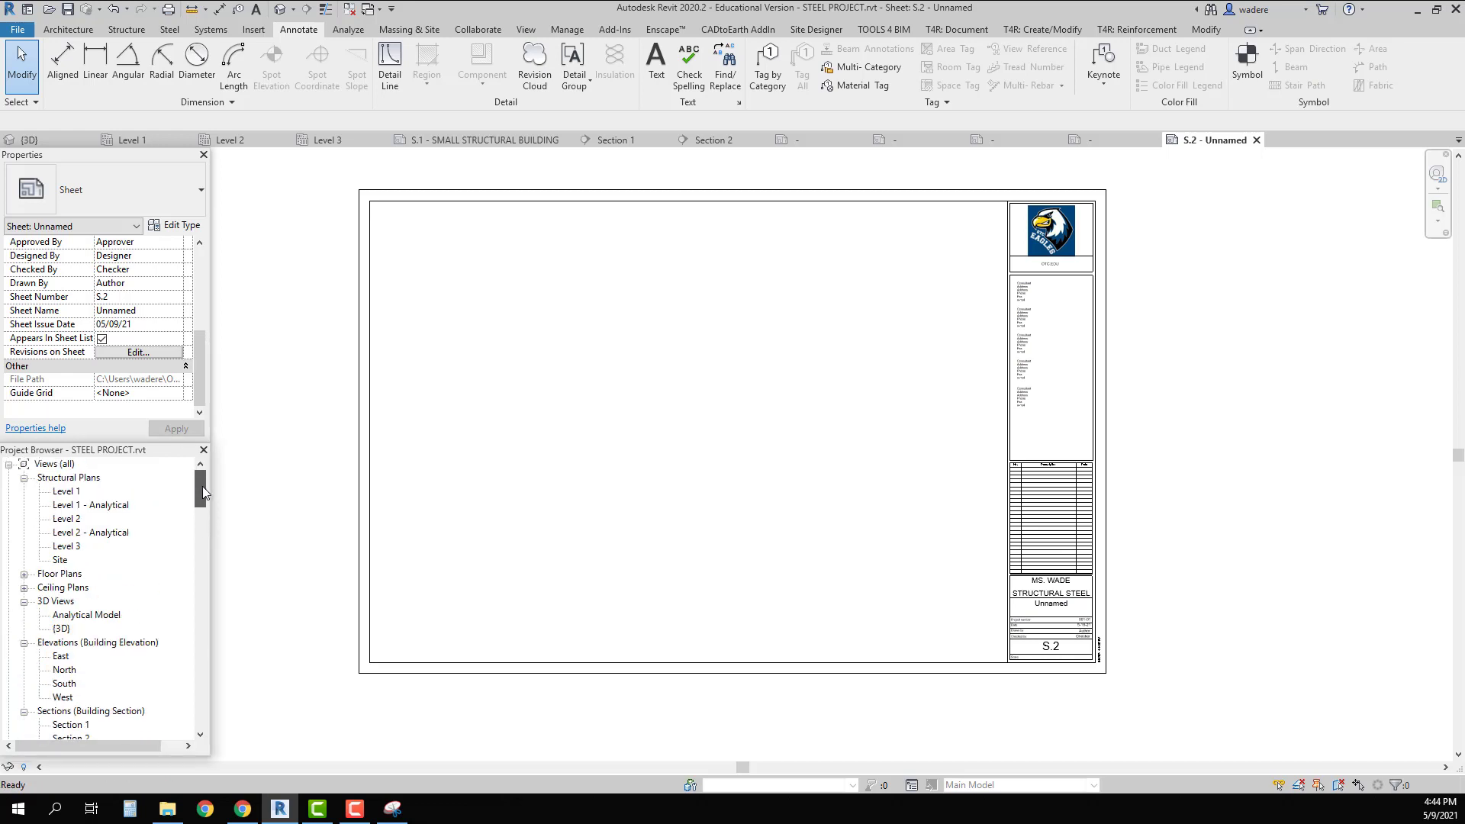
click(66, 546)
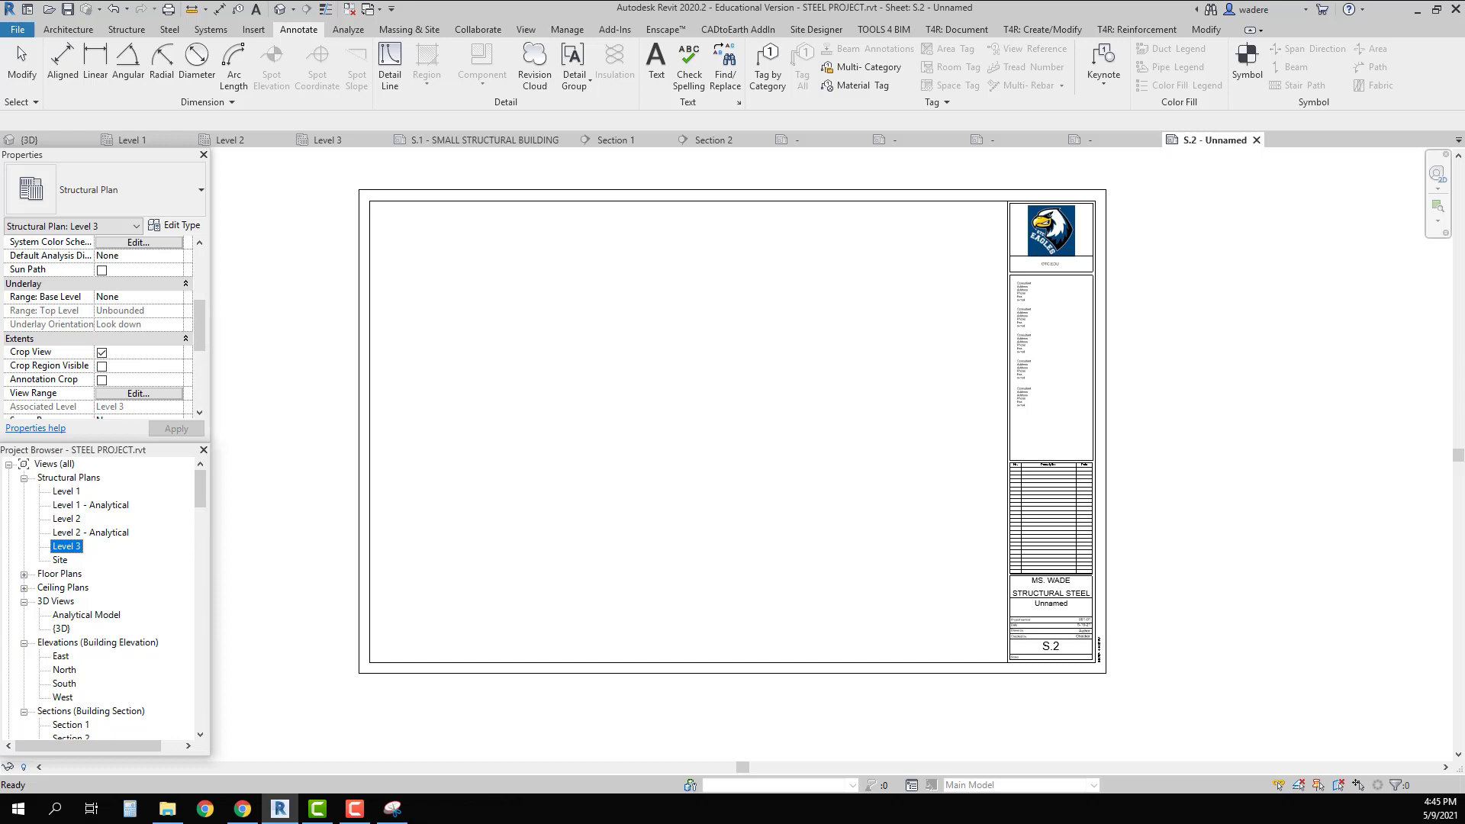
drag(66, 547, 366, 496)
click(511, 496)
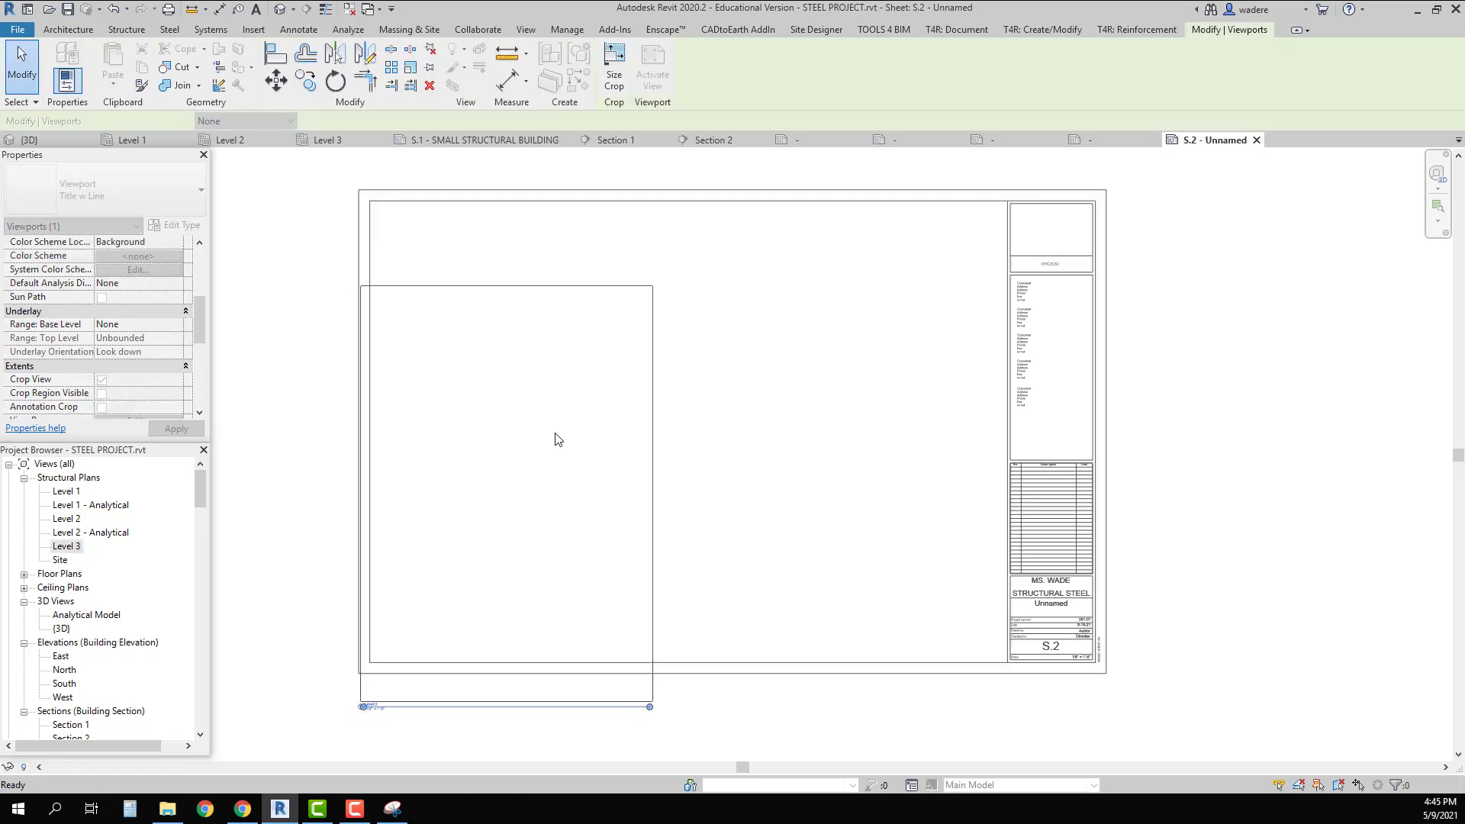
drag(520, 455, 573, 329)
click(767, 492)
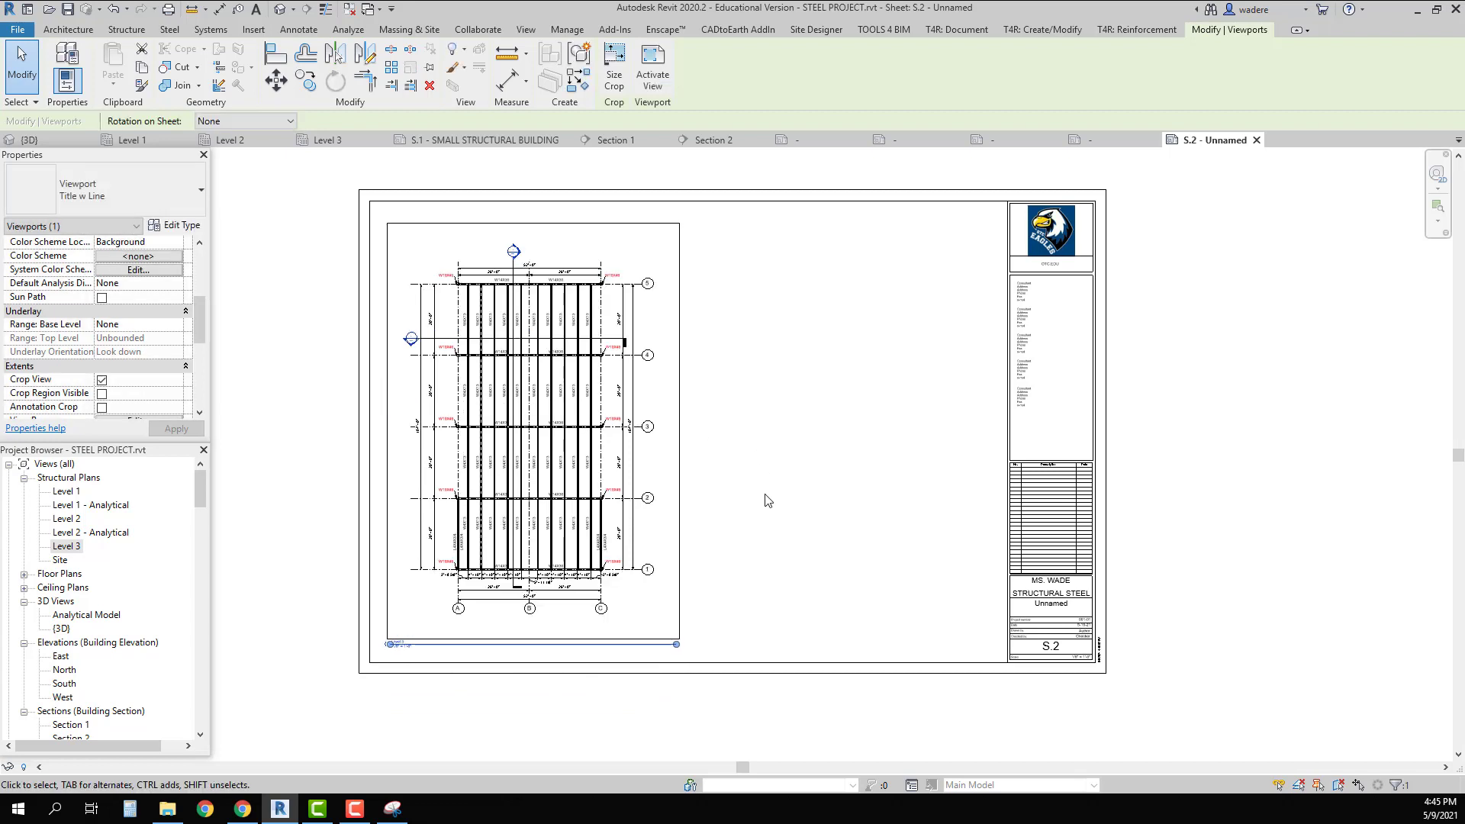
Adjust both ends of the Level 3 view title line, shortening its right end and moving its left end inward
scroll(432, 683, up, 4)
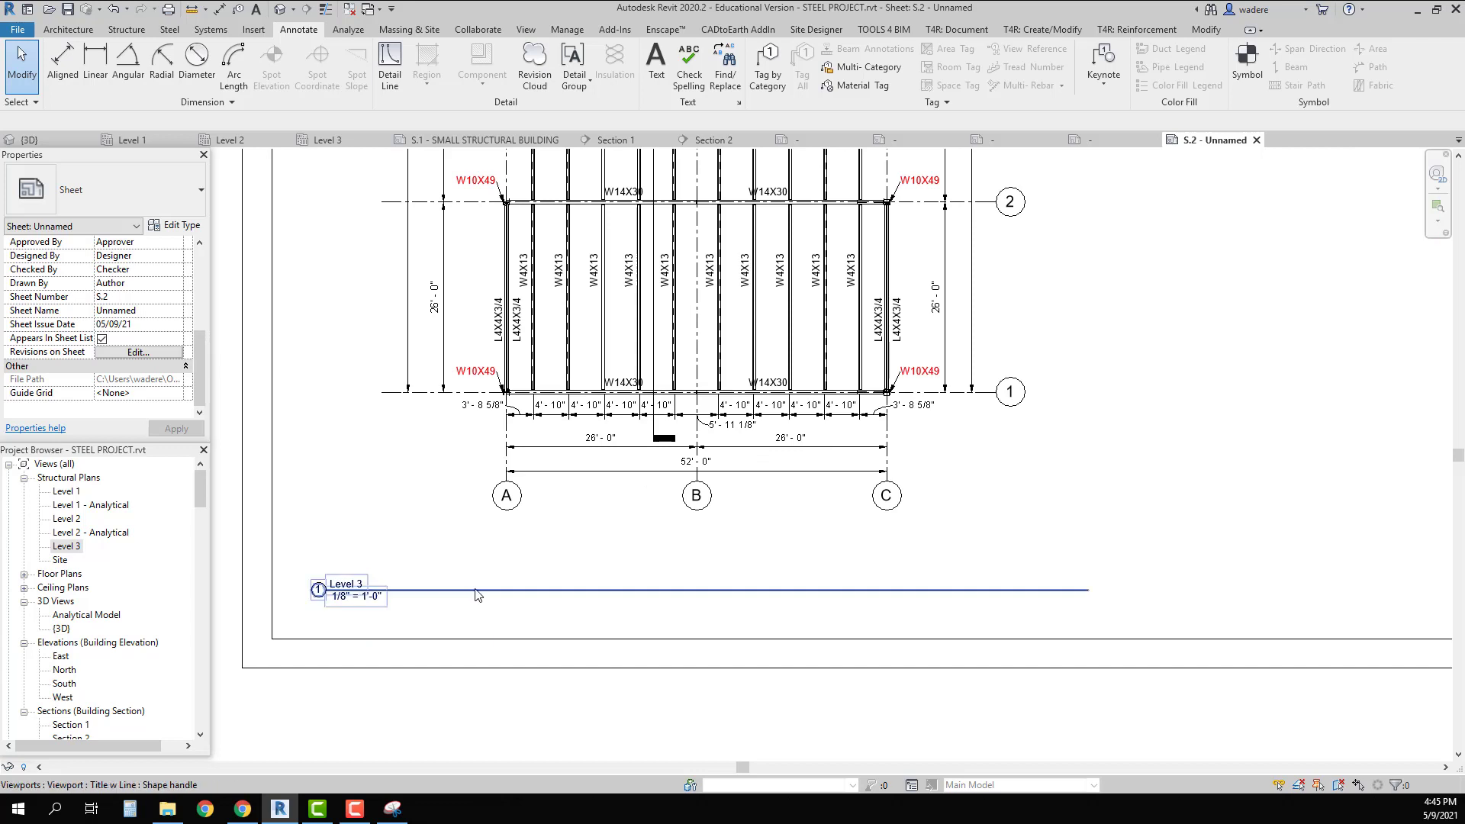
click(320, 416)
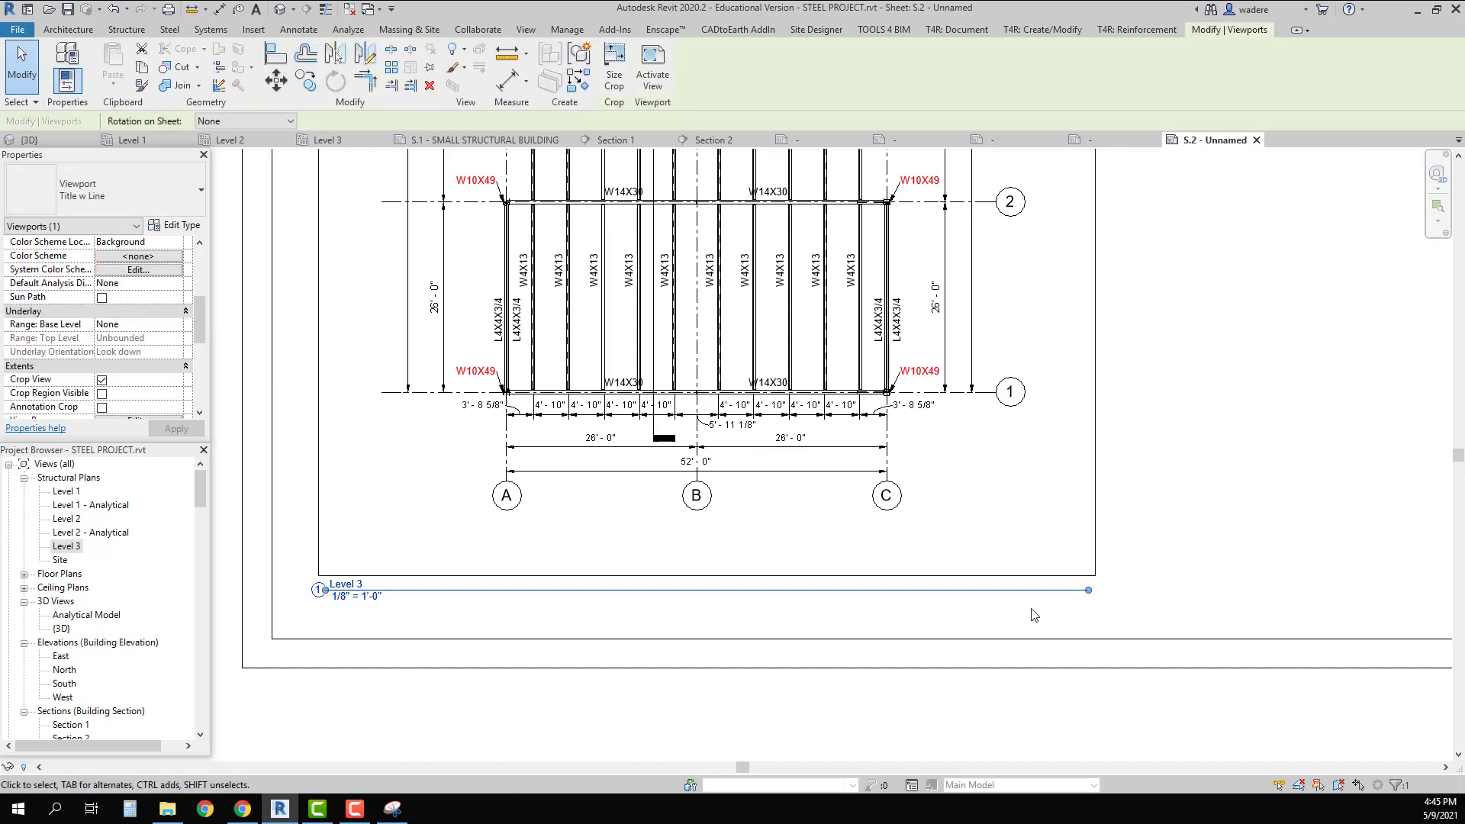
drag(1084, 590, 1067, 590)
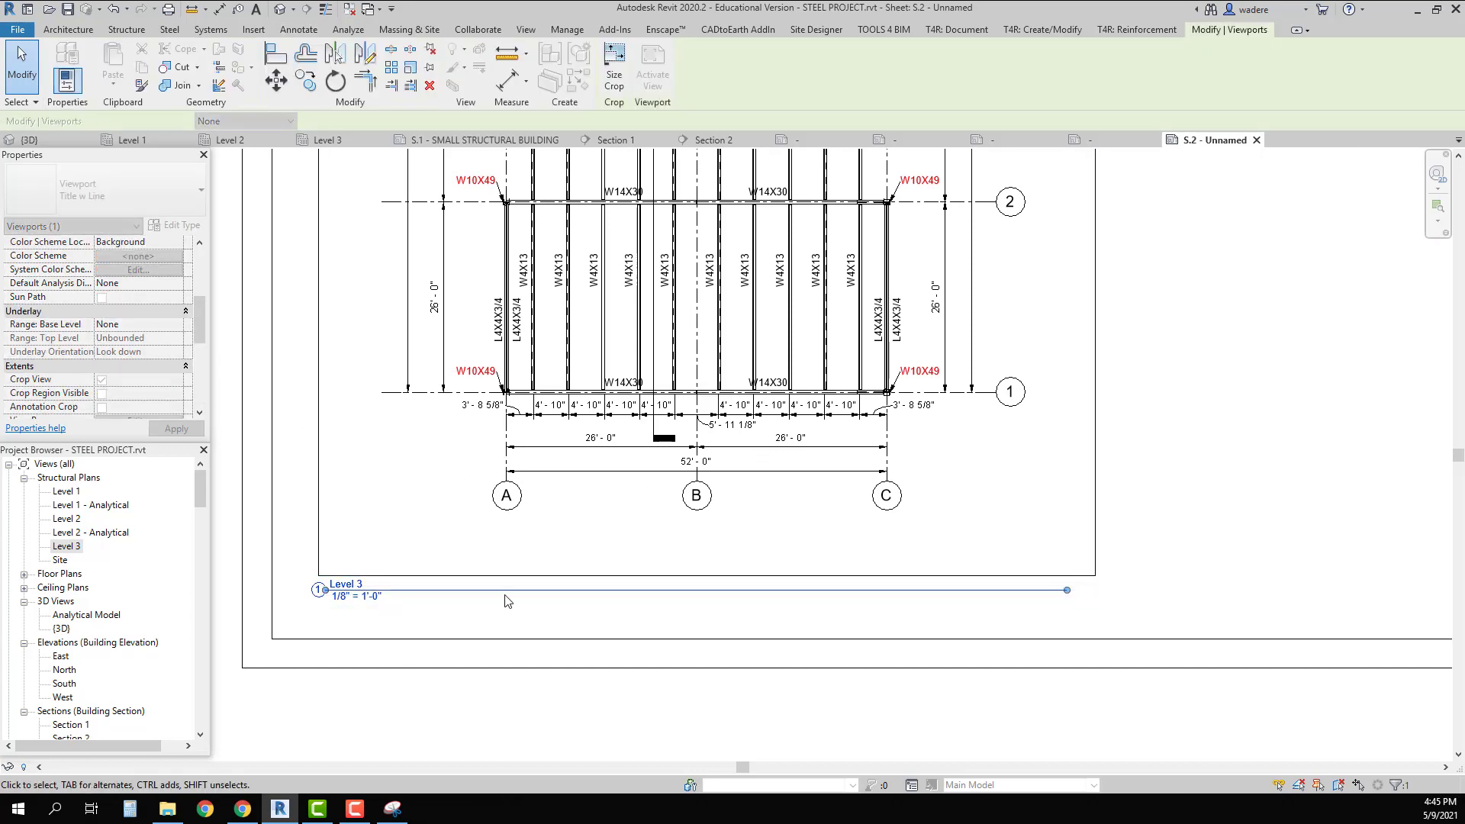
click(325, 594)
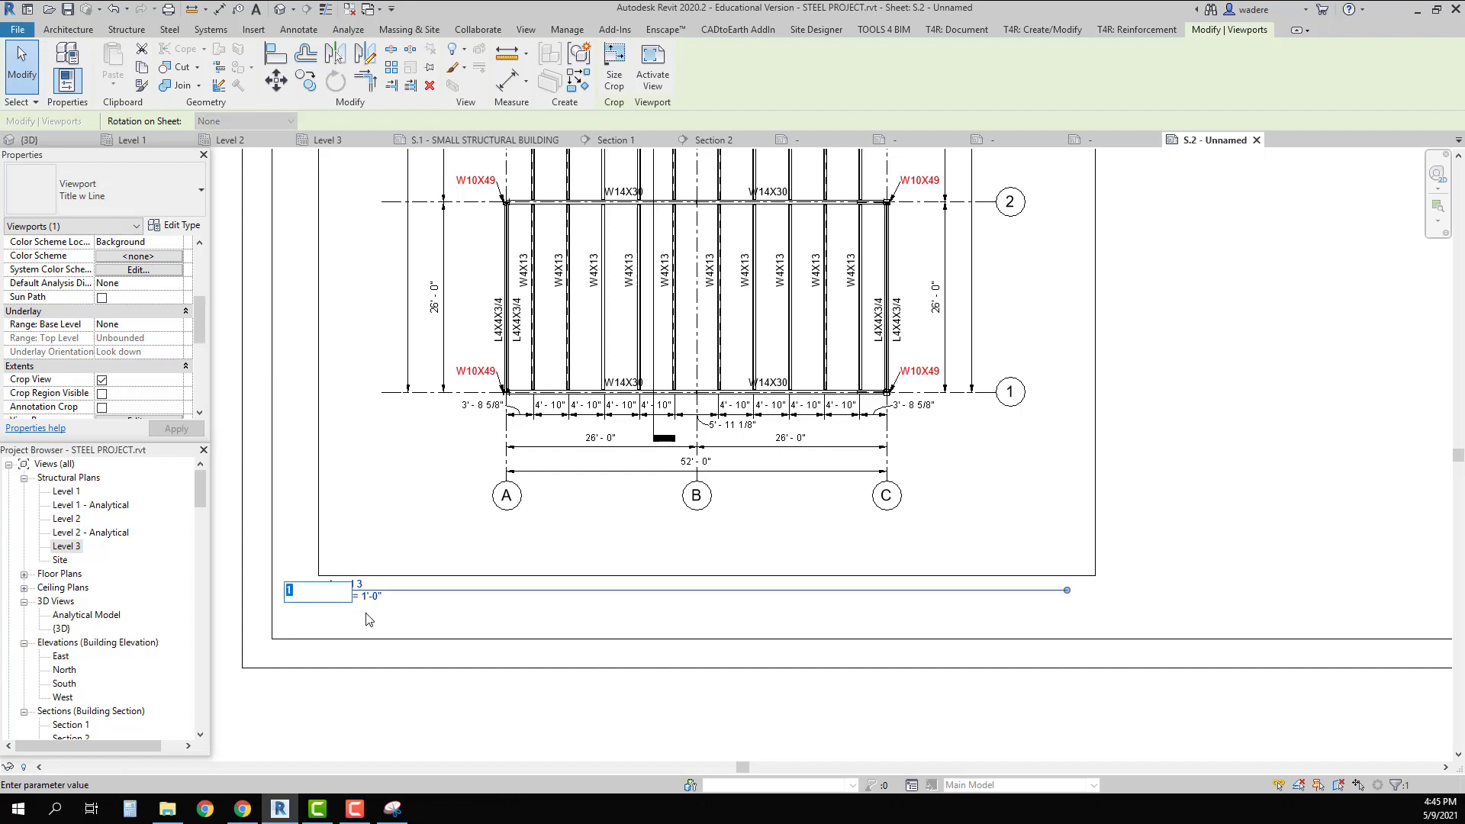
key(Return)
scroll(324, 599, up, 5)
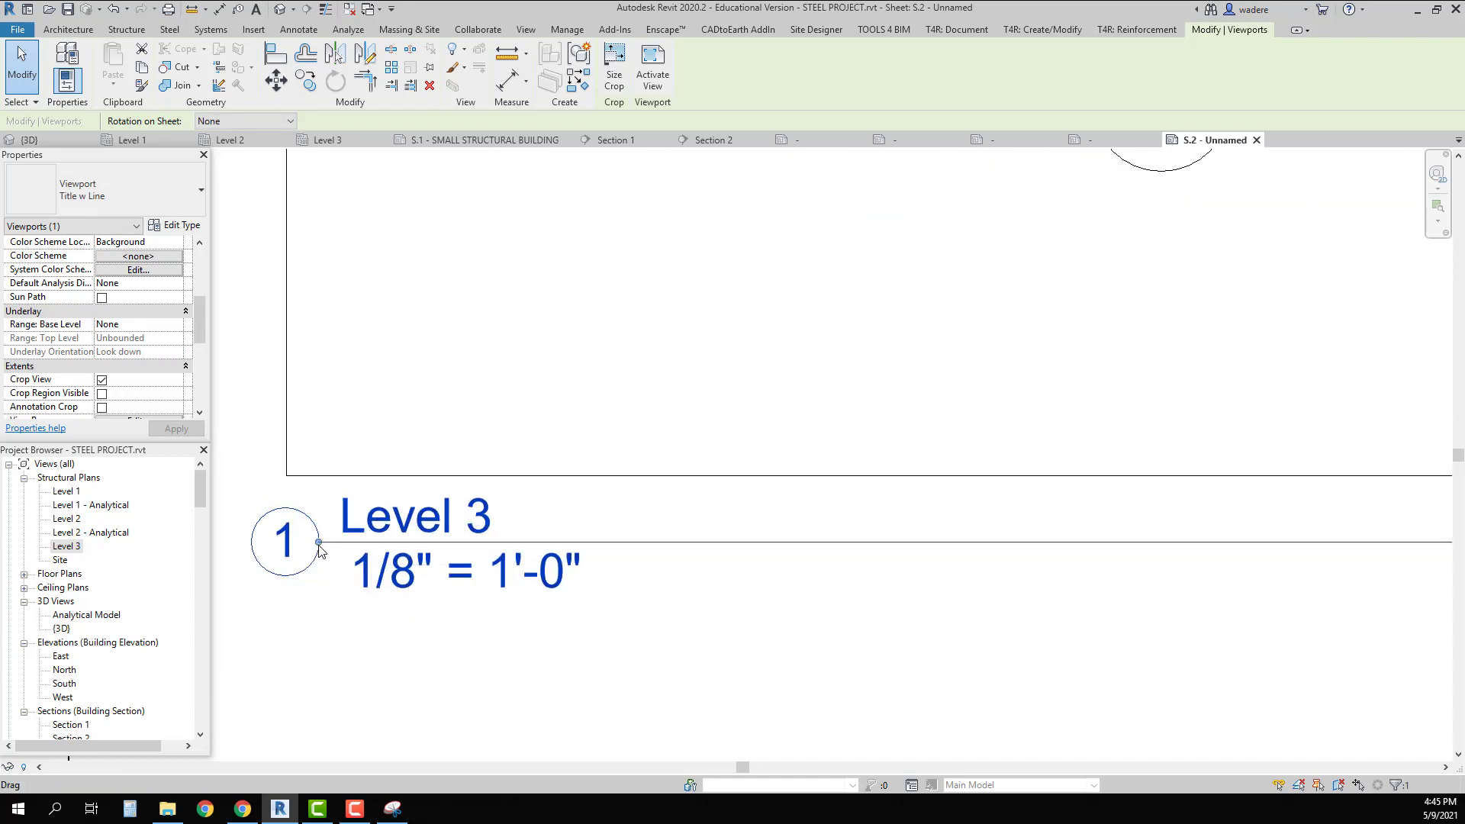
drag(320, 545, 511, 543)
scroll(690, 584, down, 10)
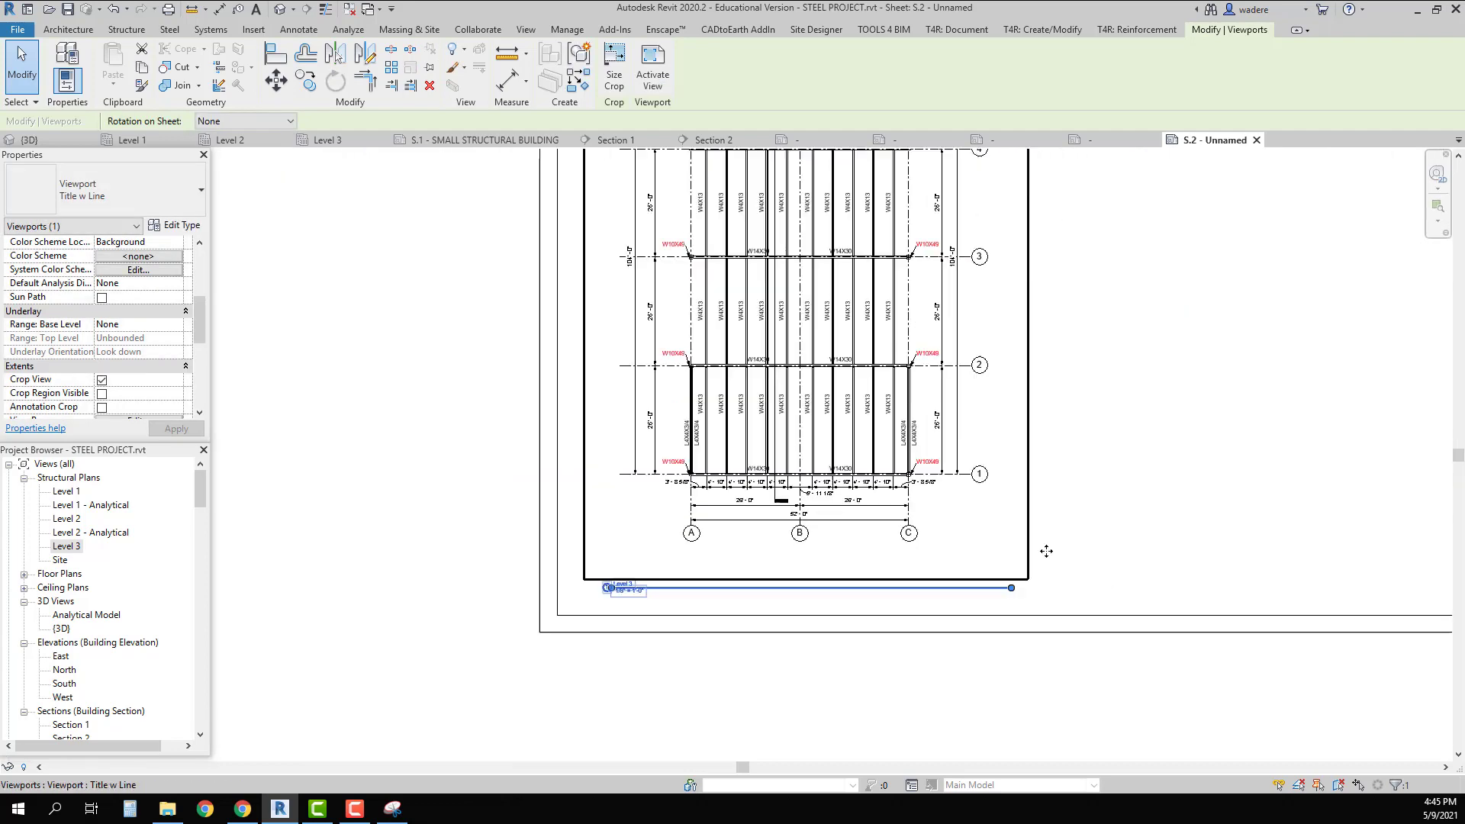
Change the sheet name in the S.2 title block to LEVEL 3 STRUCTURAL PLAN
scroll(1118, 565, down, 3)
scroll(608, 638, up, 5)
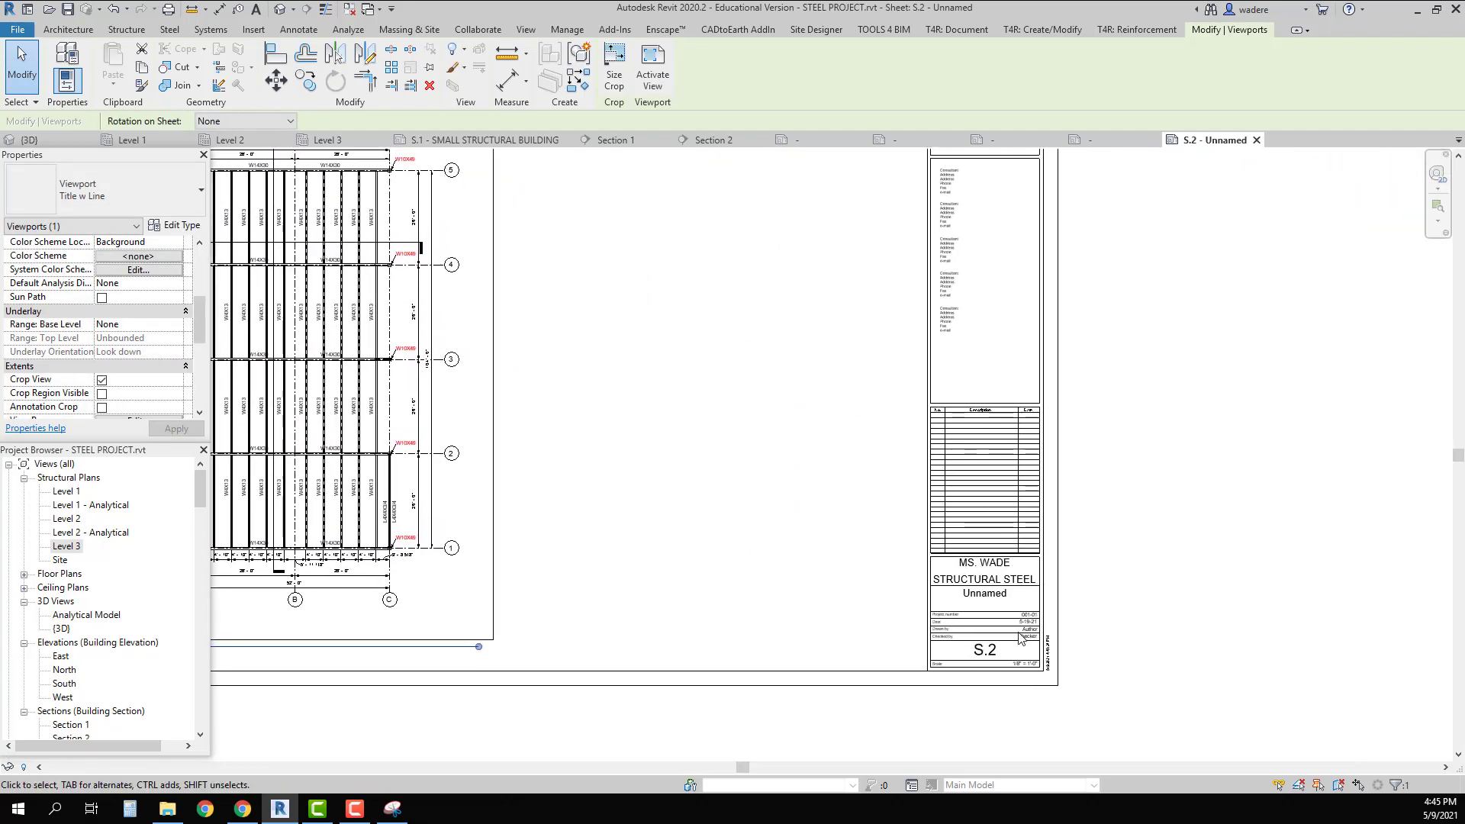
scroll(1026, 635, up, 3)
click(961, 550)
click(962, 551)
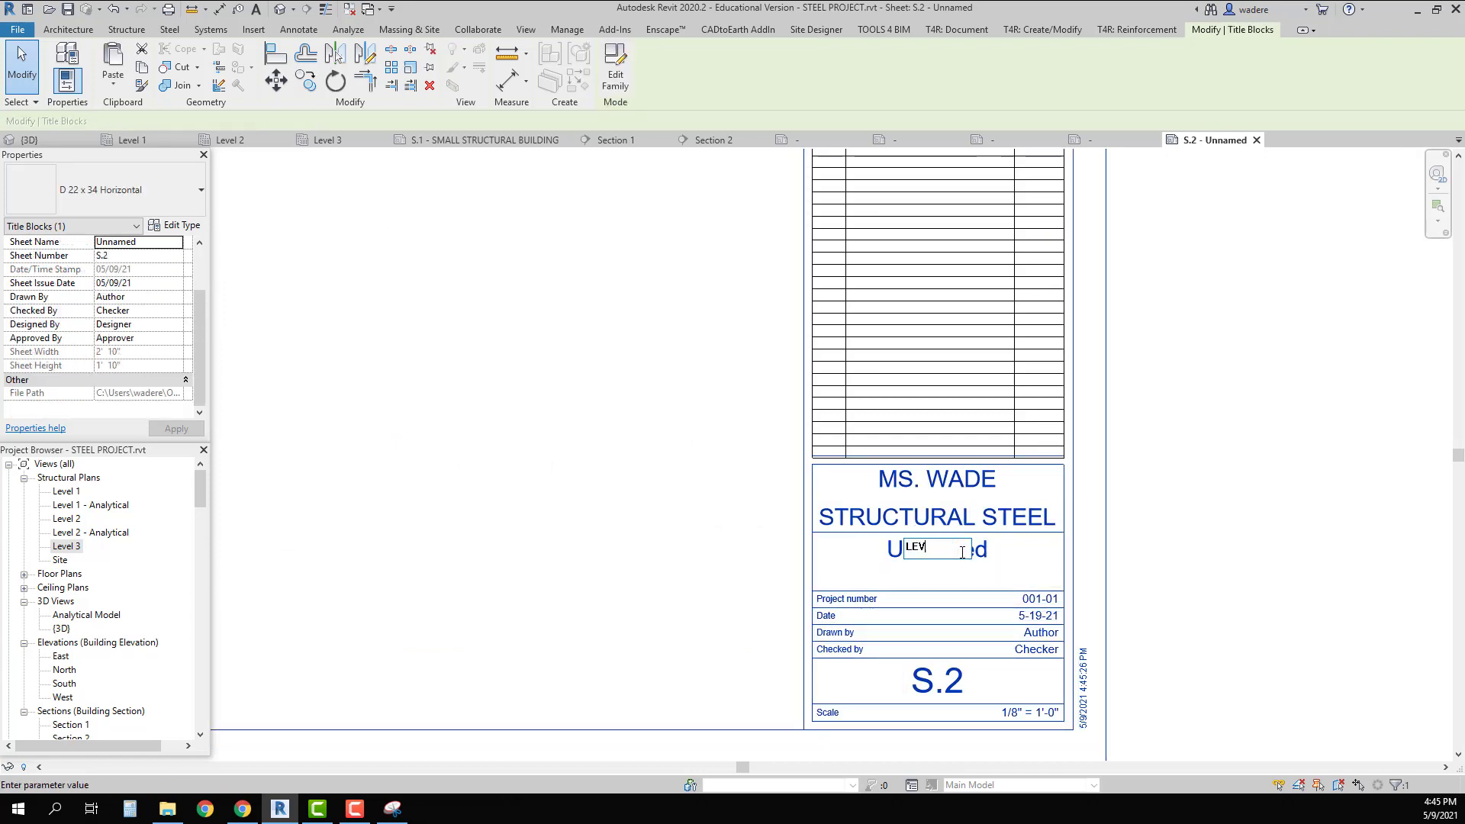
text(LEVEL 3 )
text(STRUCTURAL PLAN)
click(1232, 519)
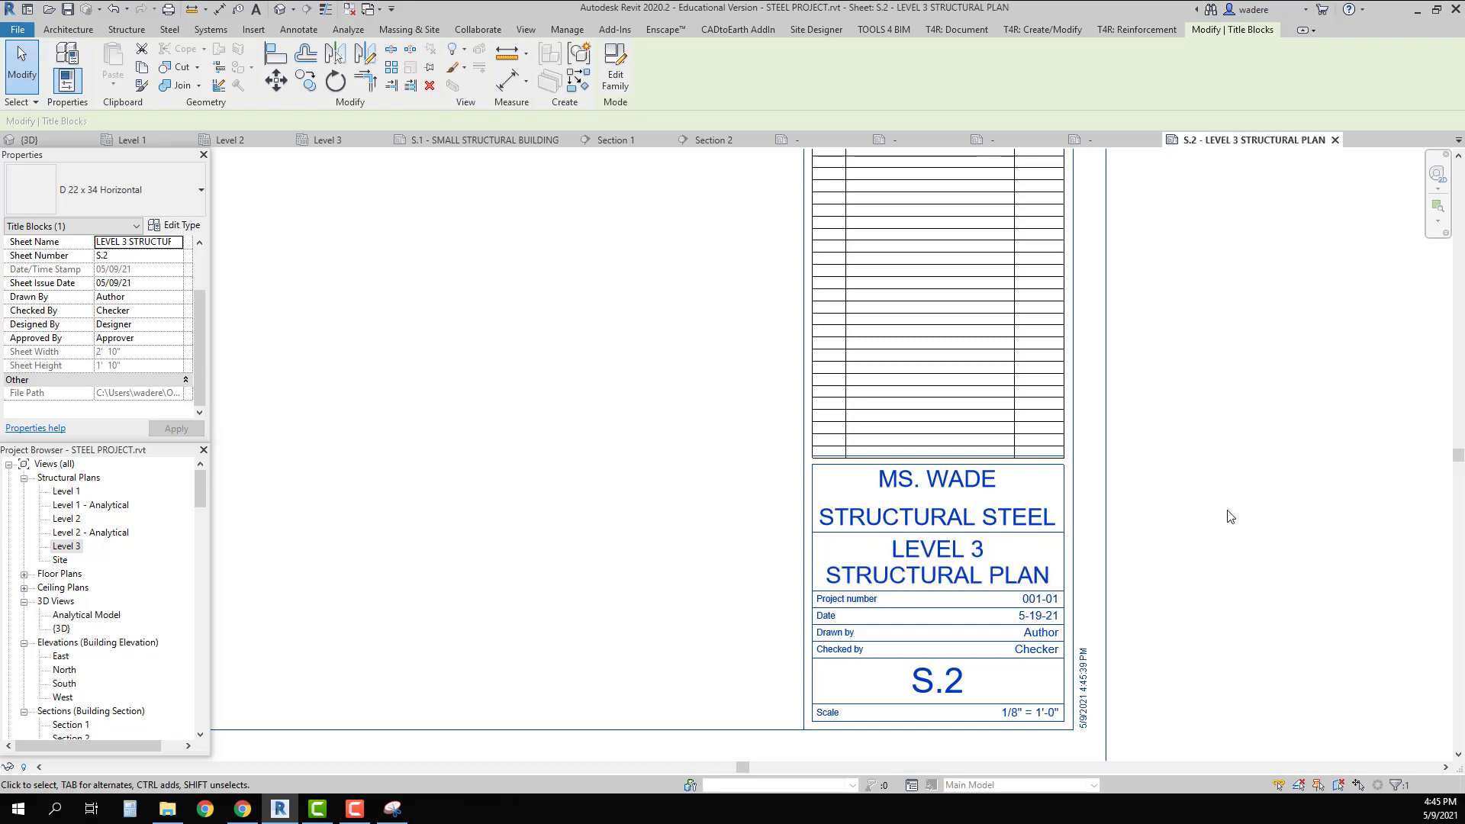
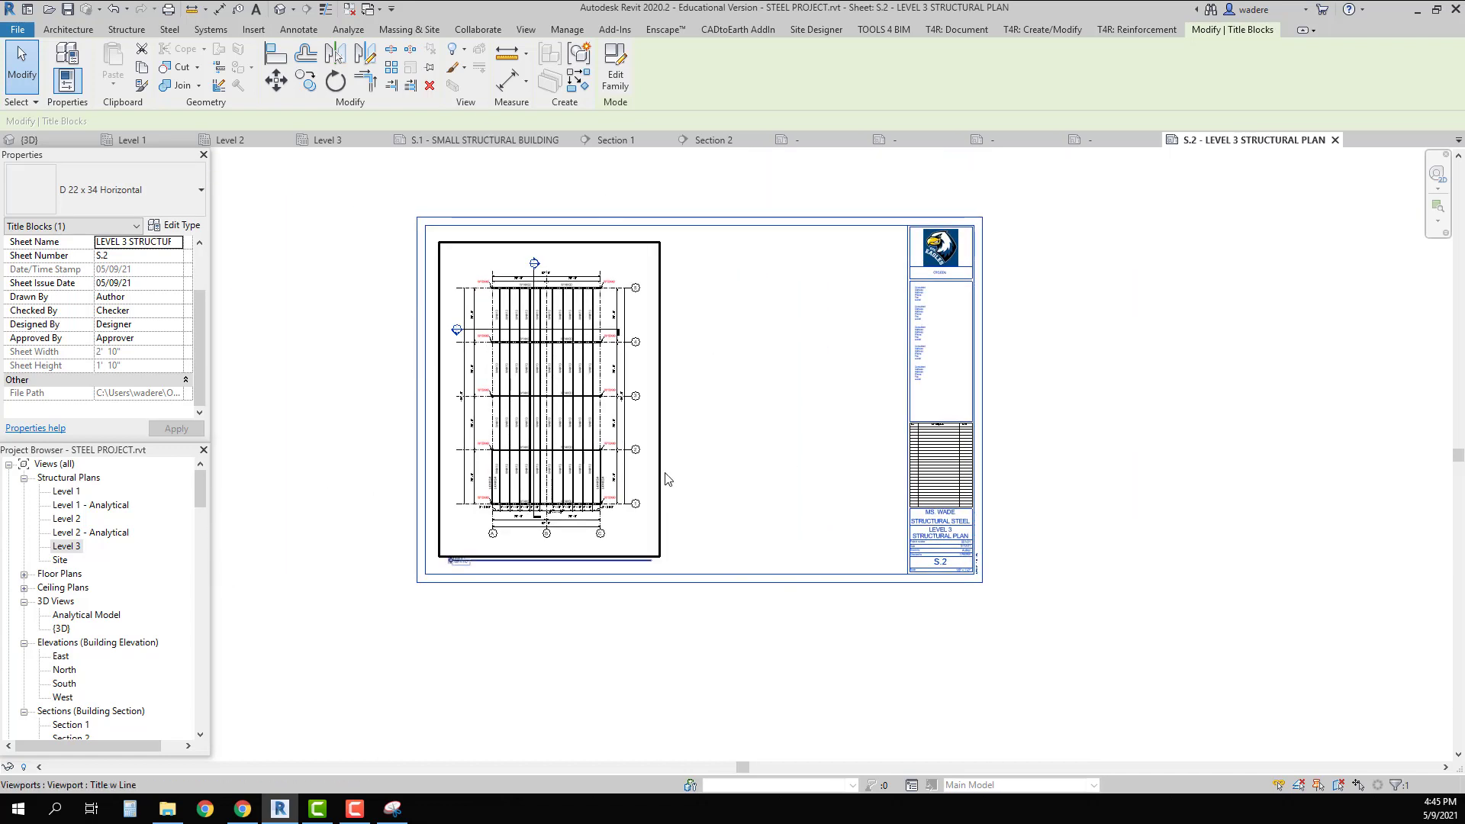
Open sheet S.1 and change its sheet name in the title block to 1ST & 2ND LEVEL STRUCTURAL PLAN
scroll(77, 660, down, 4)
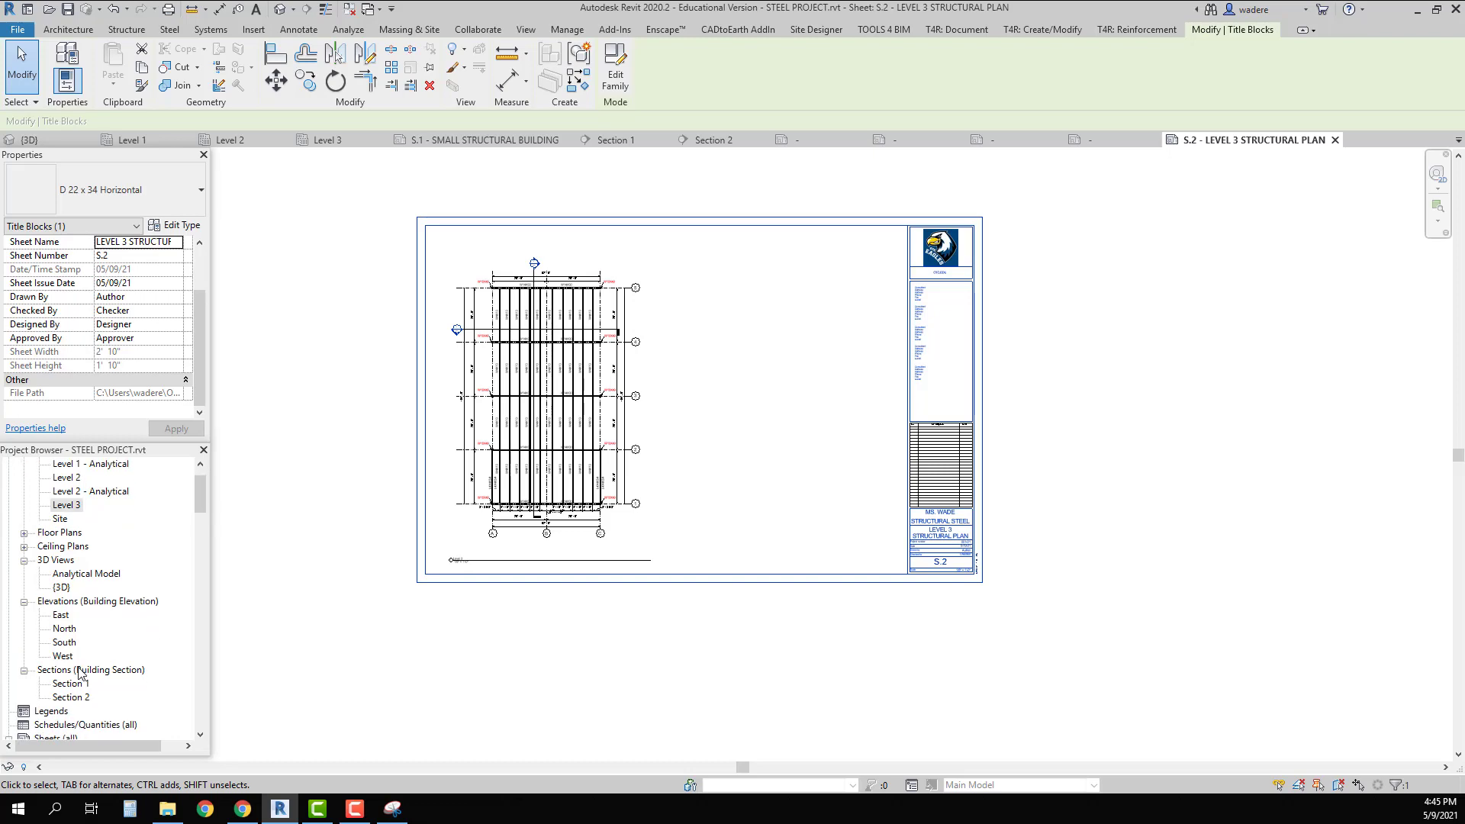
double_click(75, 657)
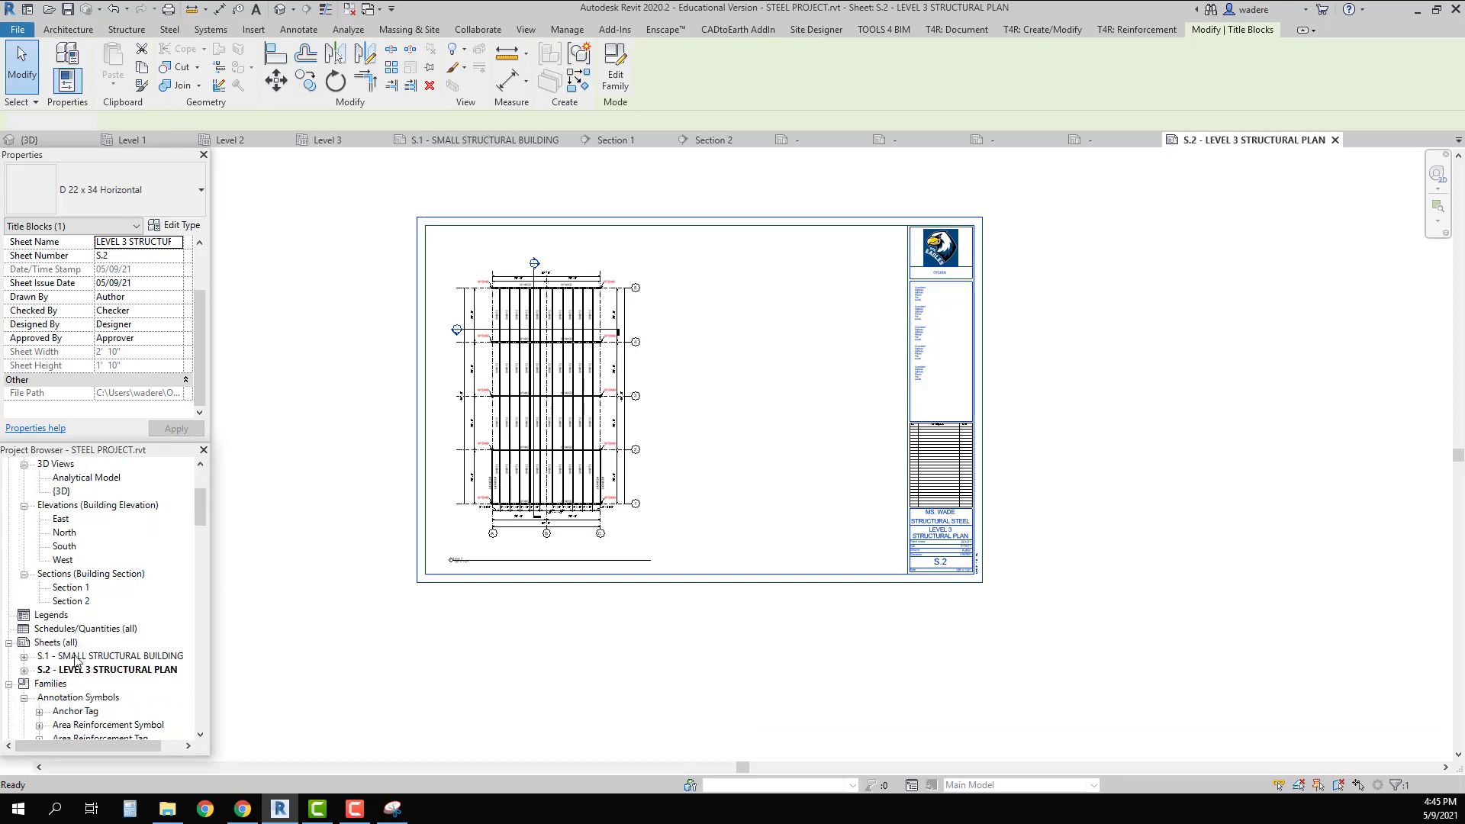
scroll(924, 561, up, 4)
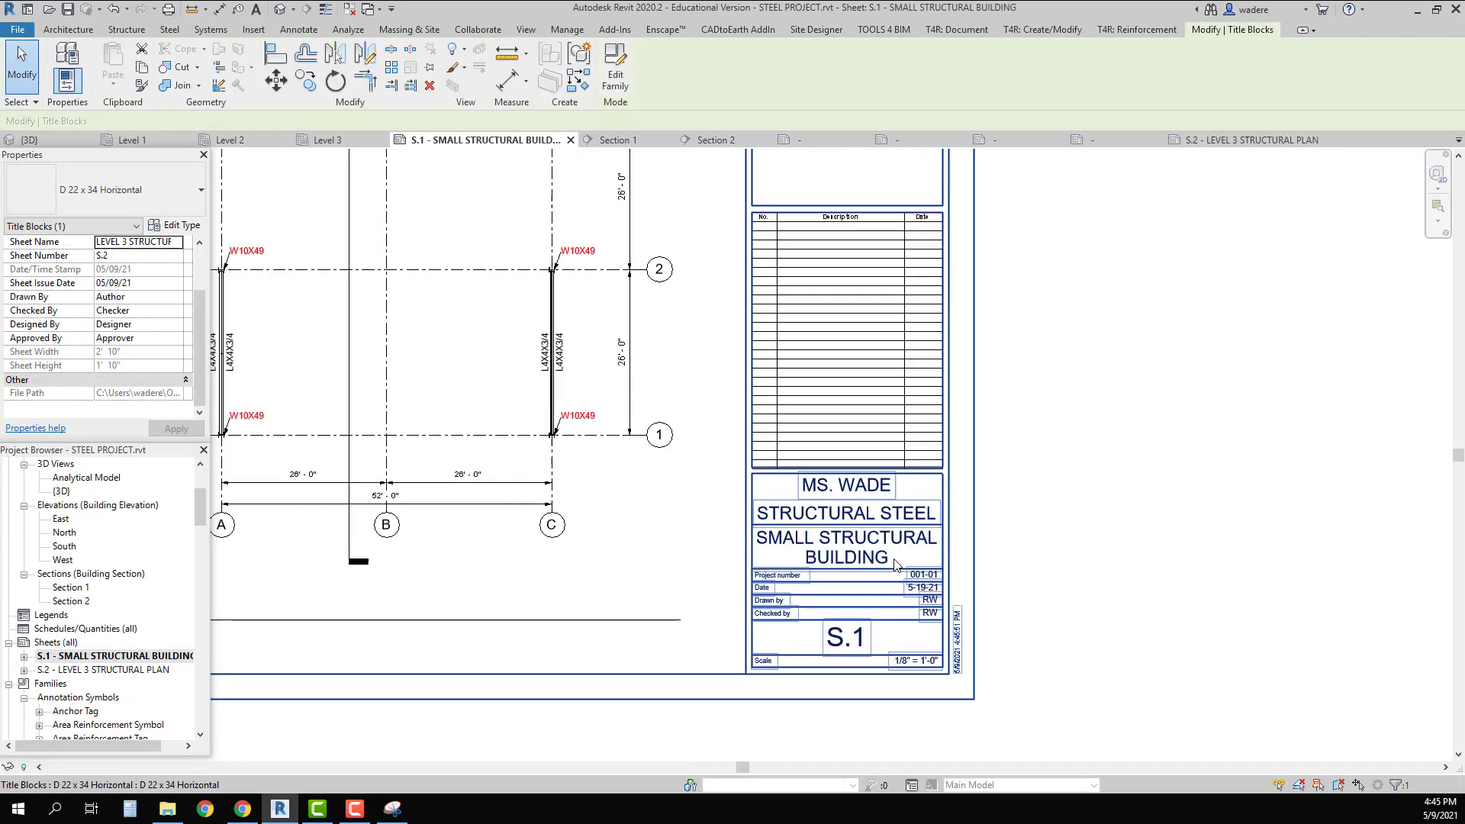
double_click(825, 534)
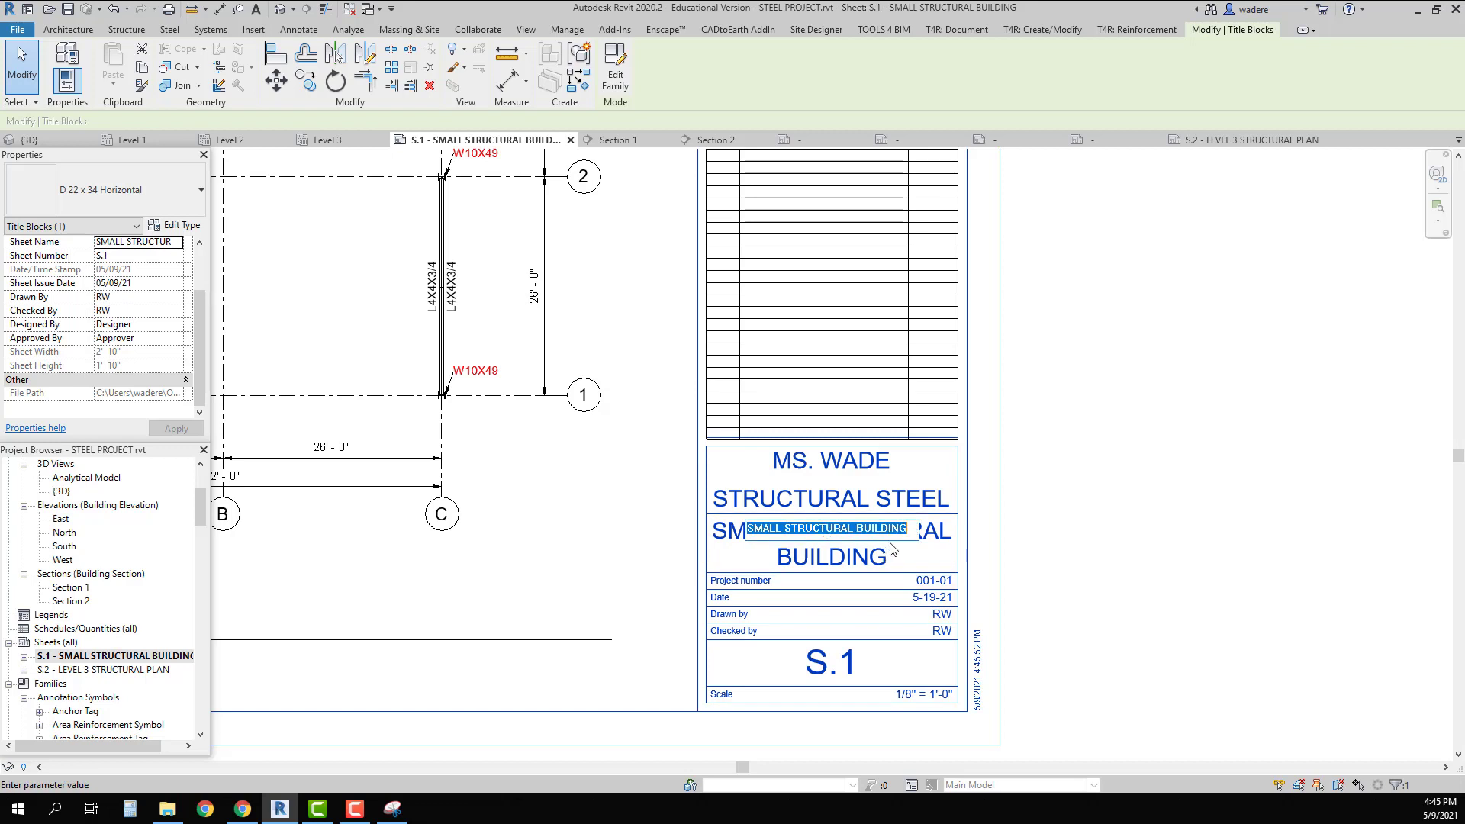
text(1ST & 2ND LEVEL S)
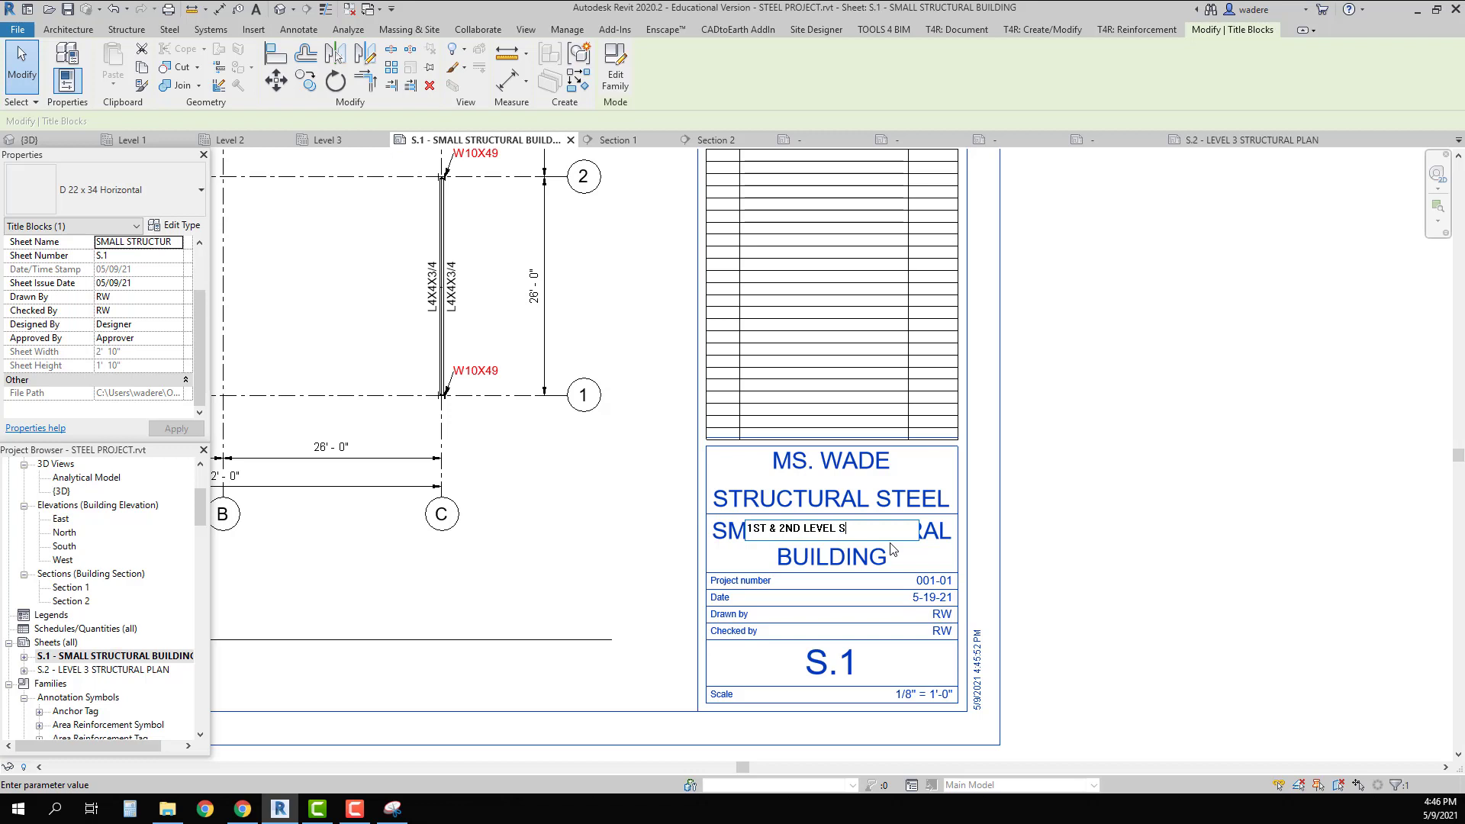
text(PLAN)
click(1238, 565)
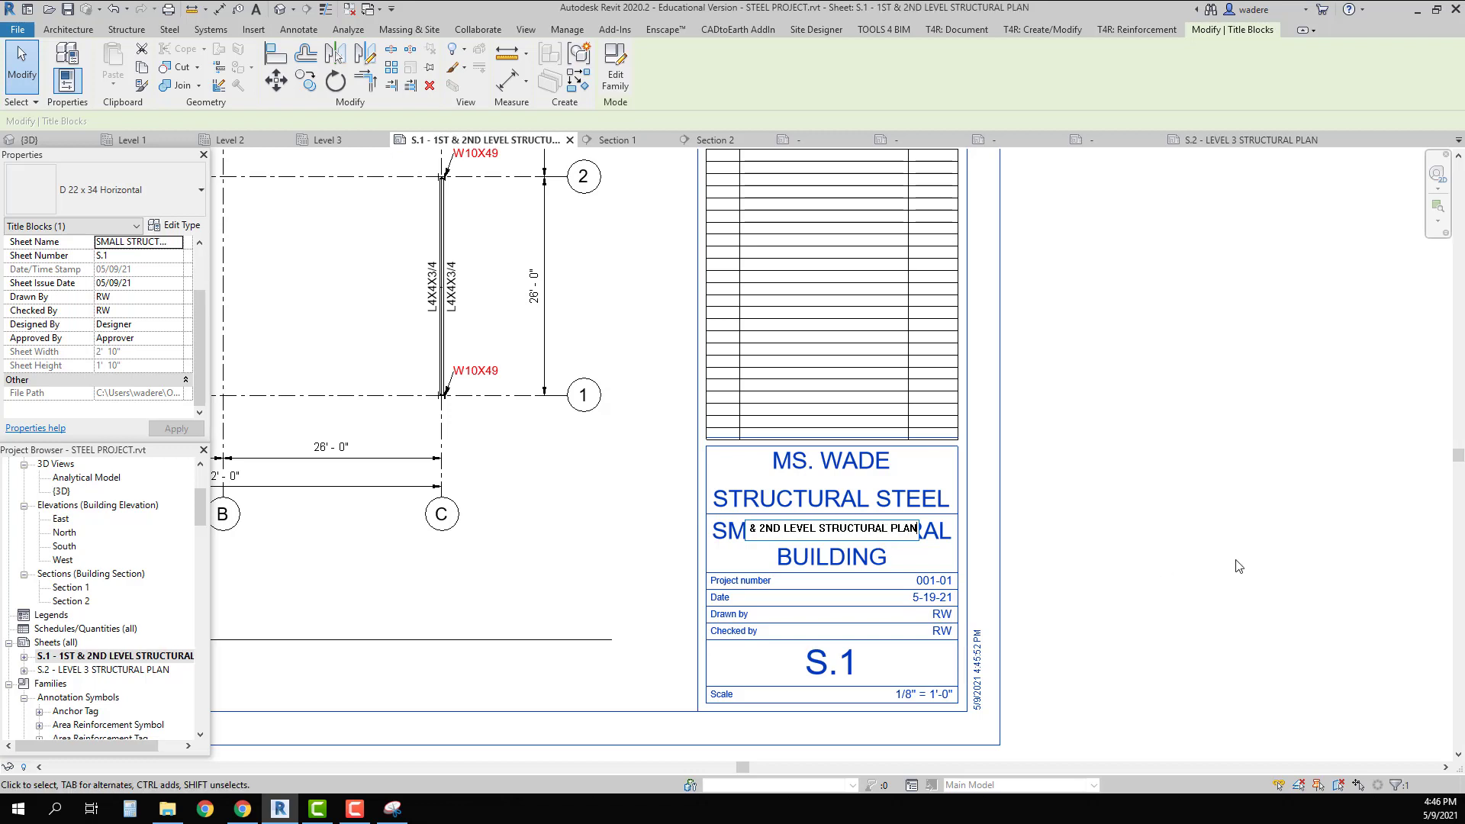
scroll(820, 583, down, 2)
scroll(764, 604, down, 4)
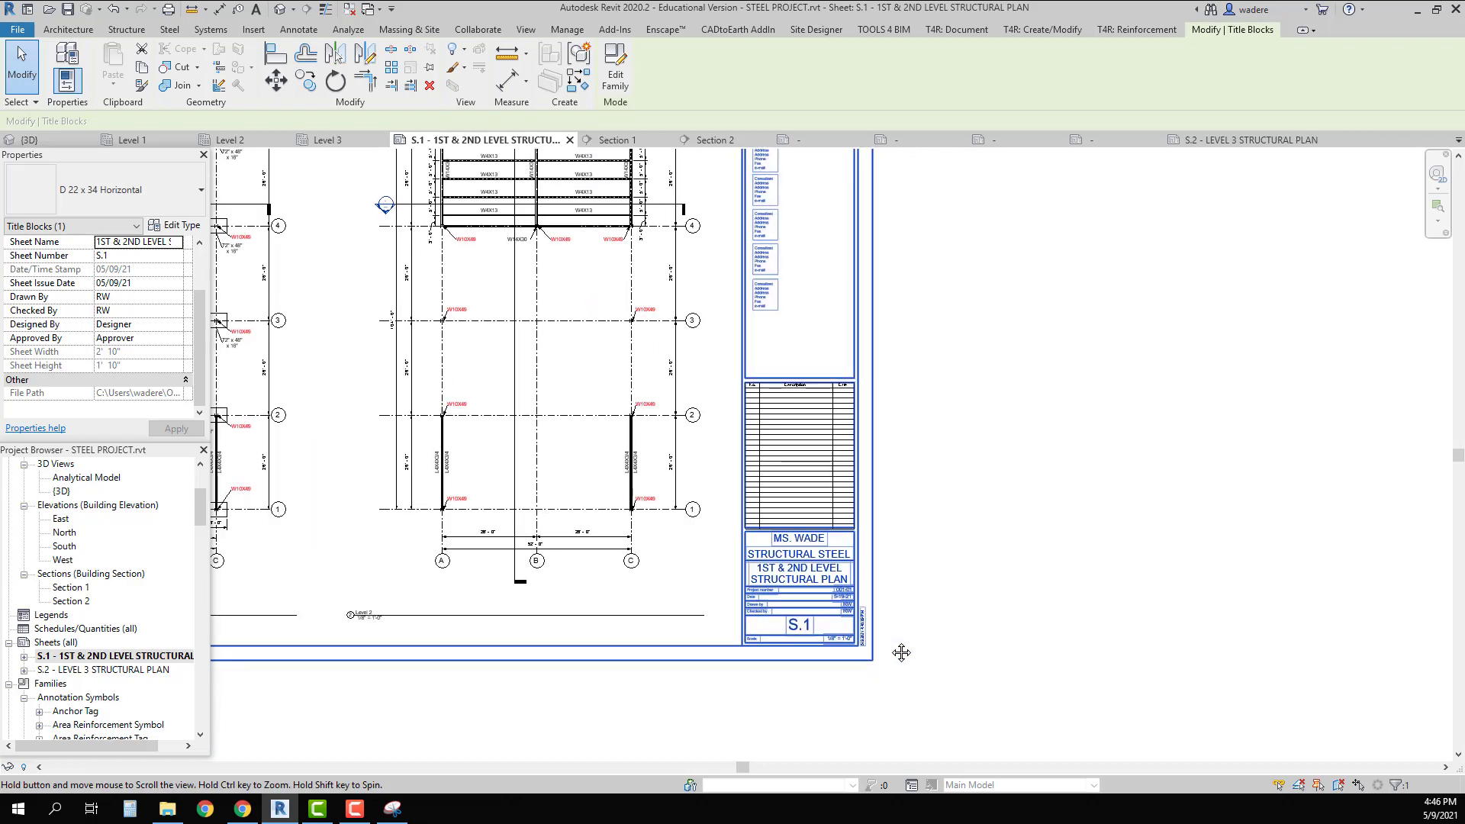
click(79, 653)
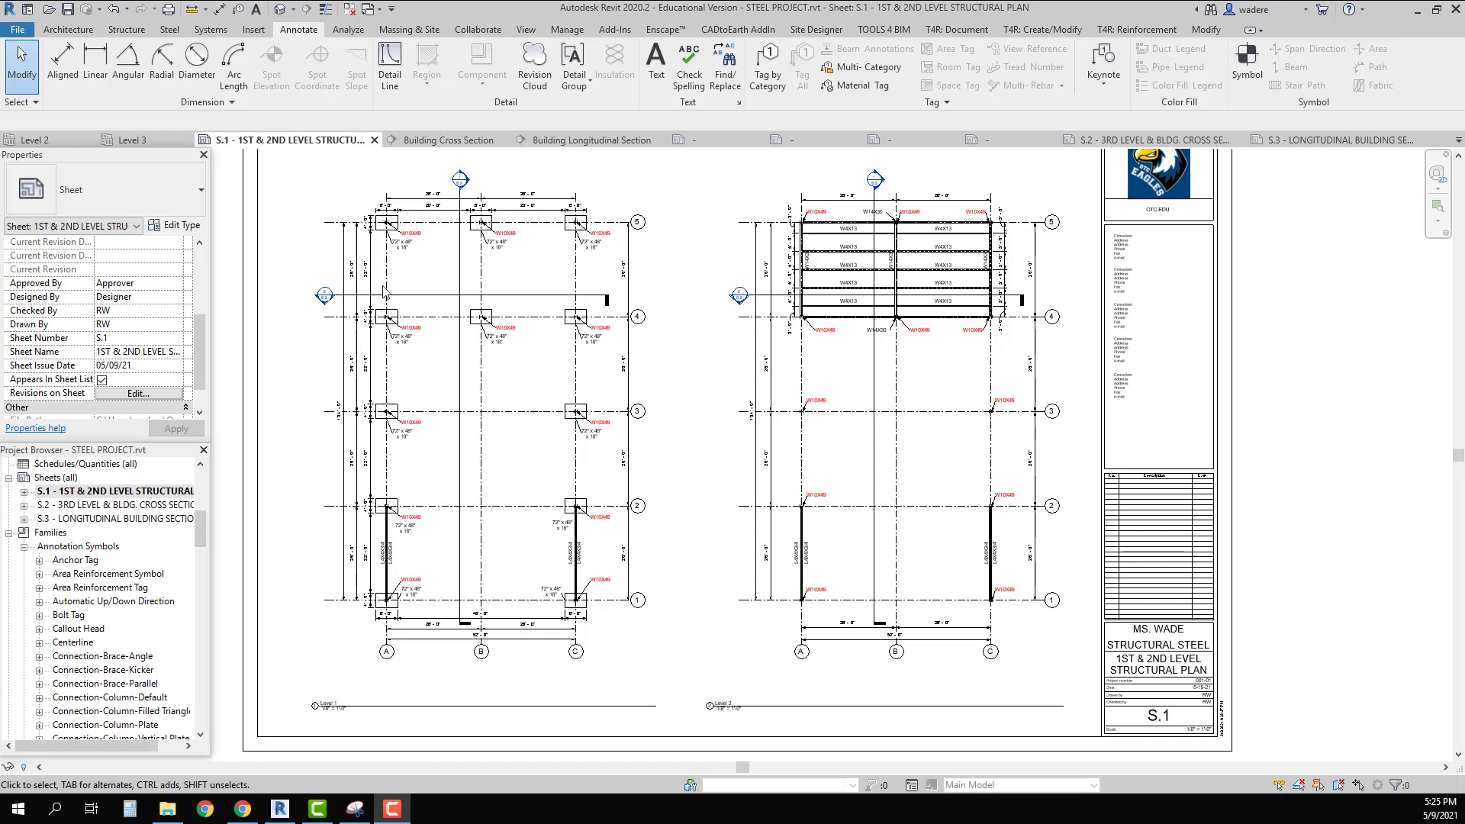
Place a North Arrow 1 symbol on sheet S.1 at the right end of the Level 1 view title line
click(69, 32)
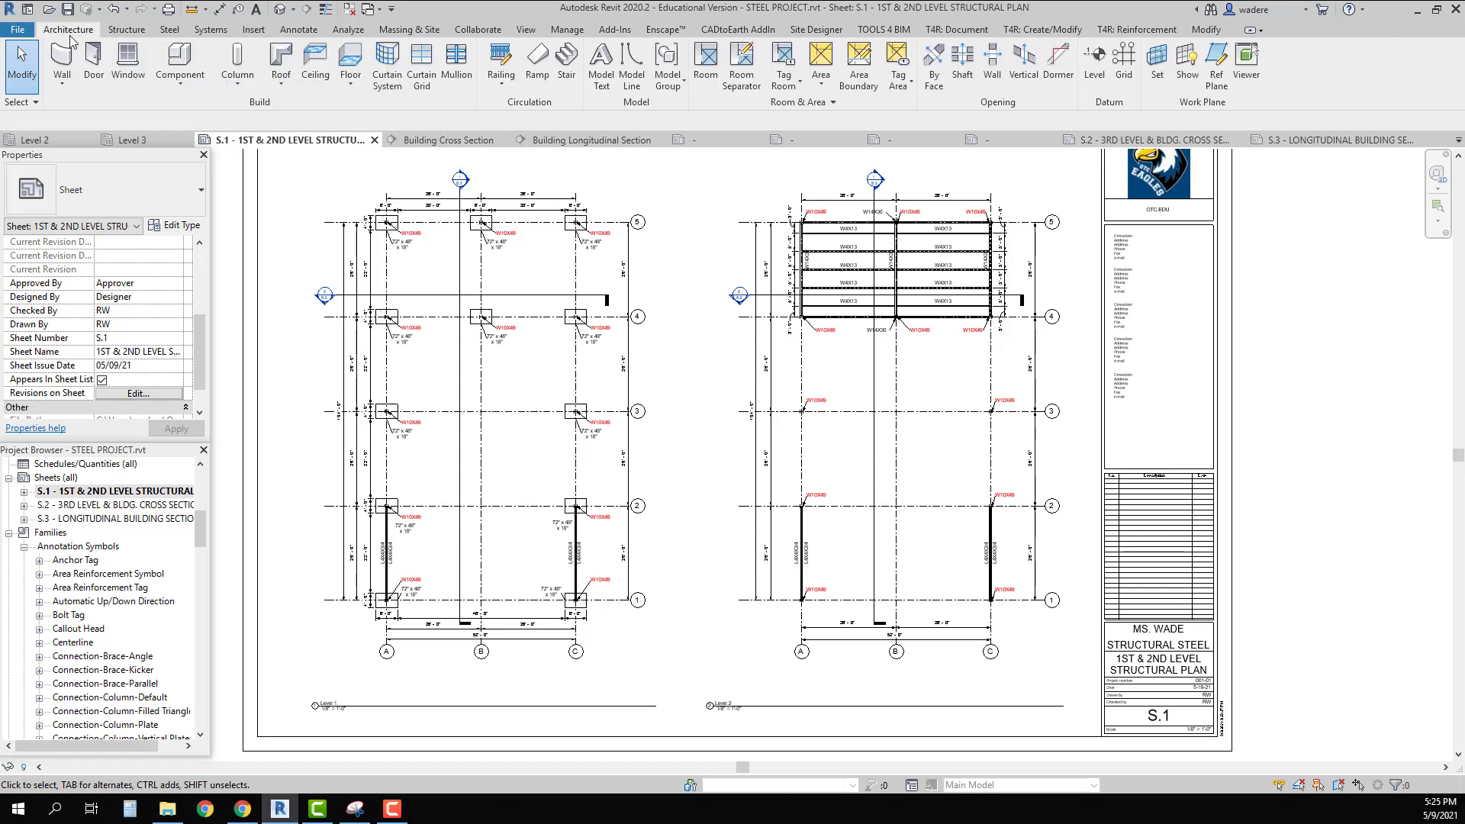
click(292, 32)
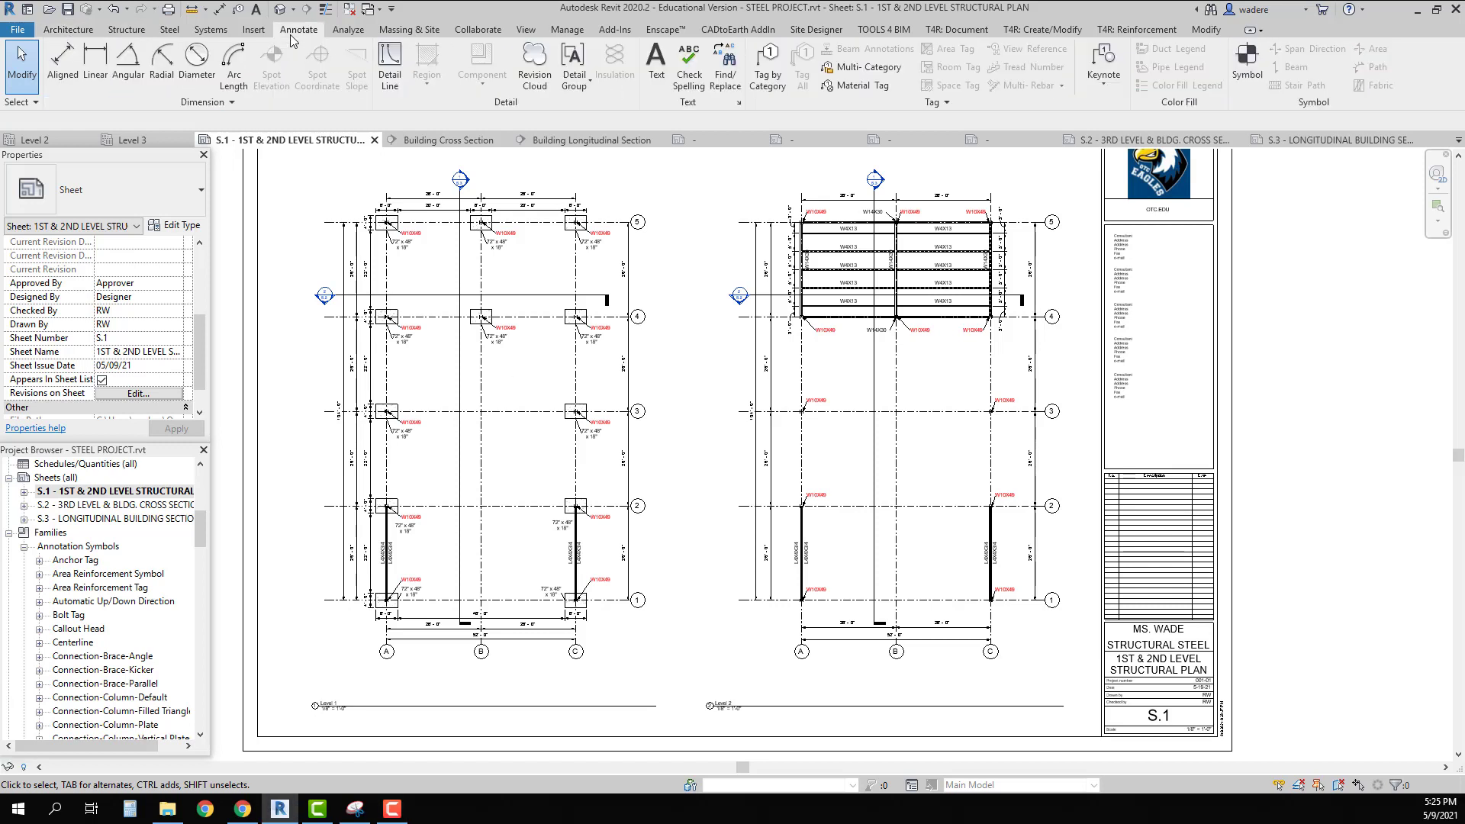
click(1259, 76)
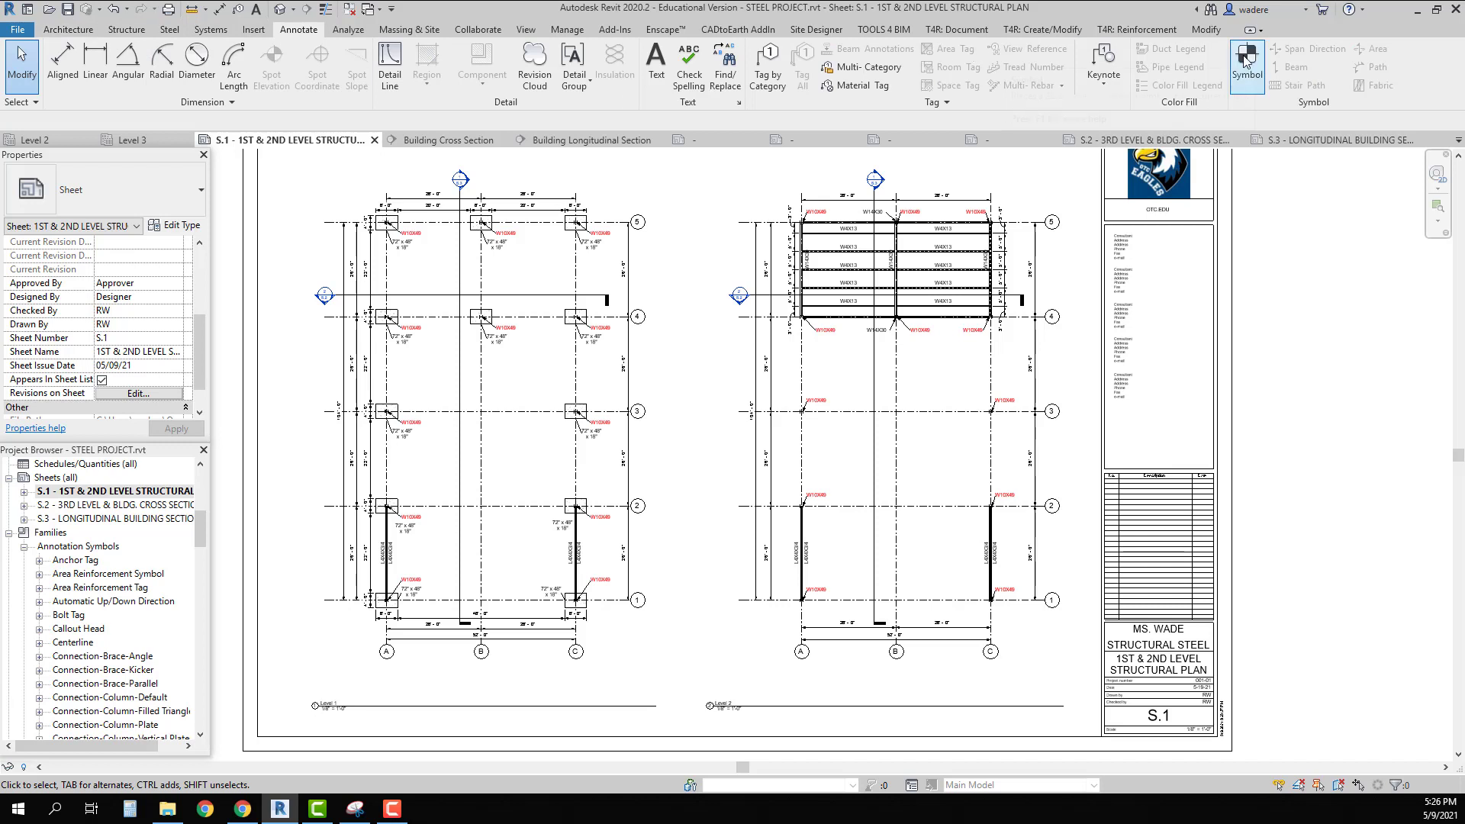
click(183, 203)
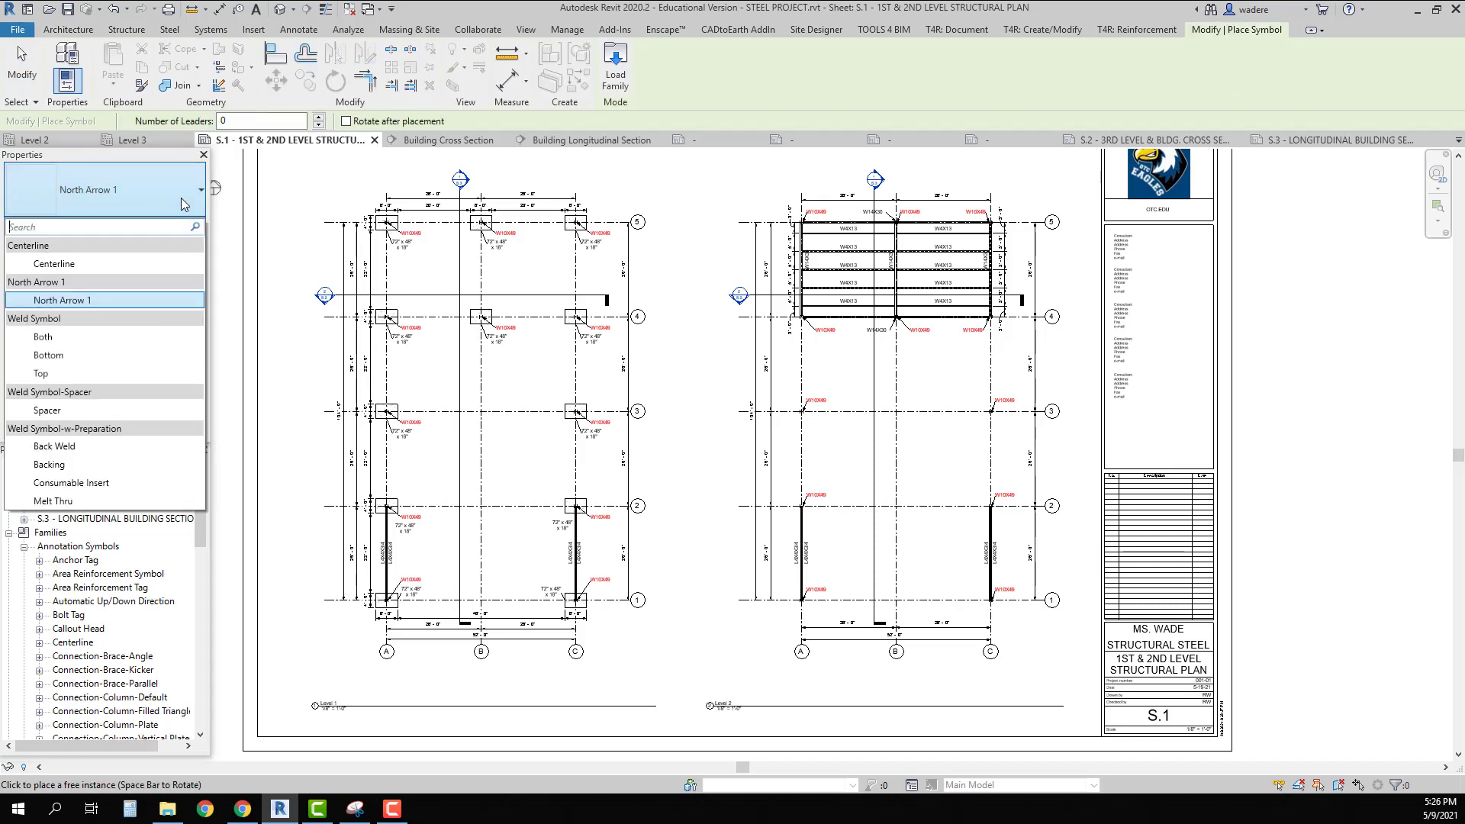
click(95, 301)
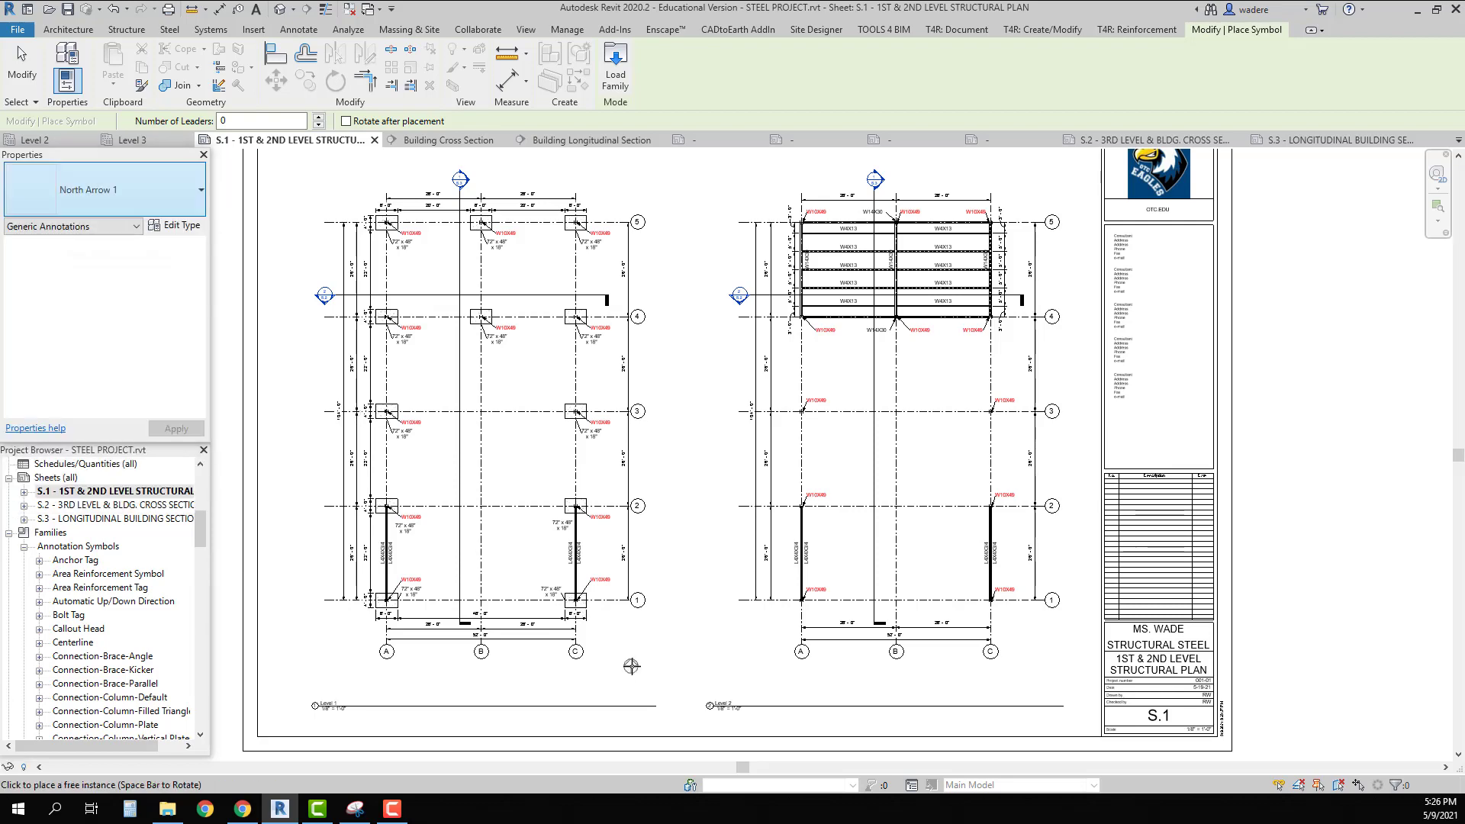
scroll(664, 697, up, 10)
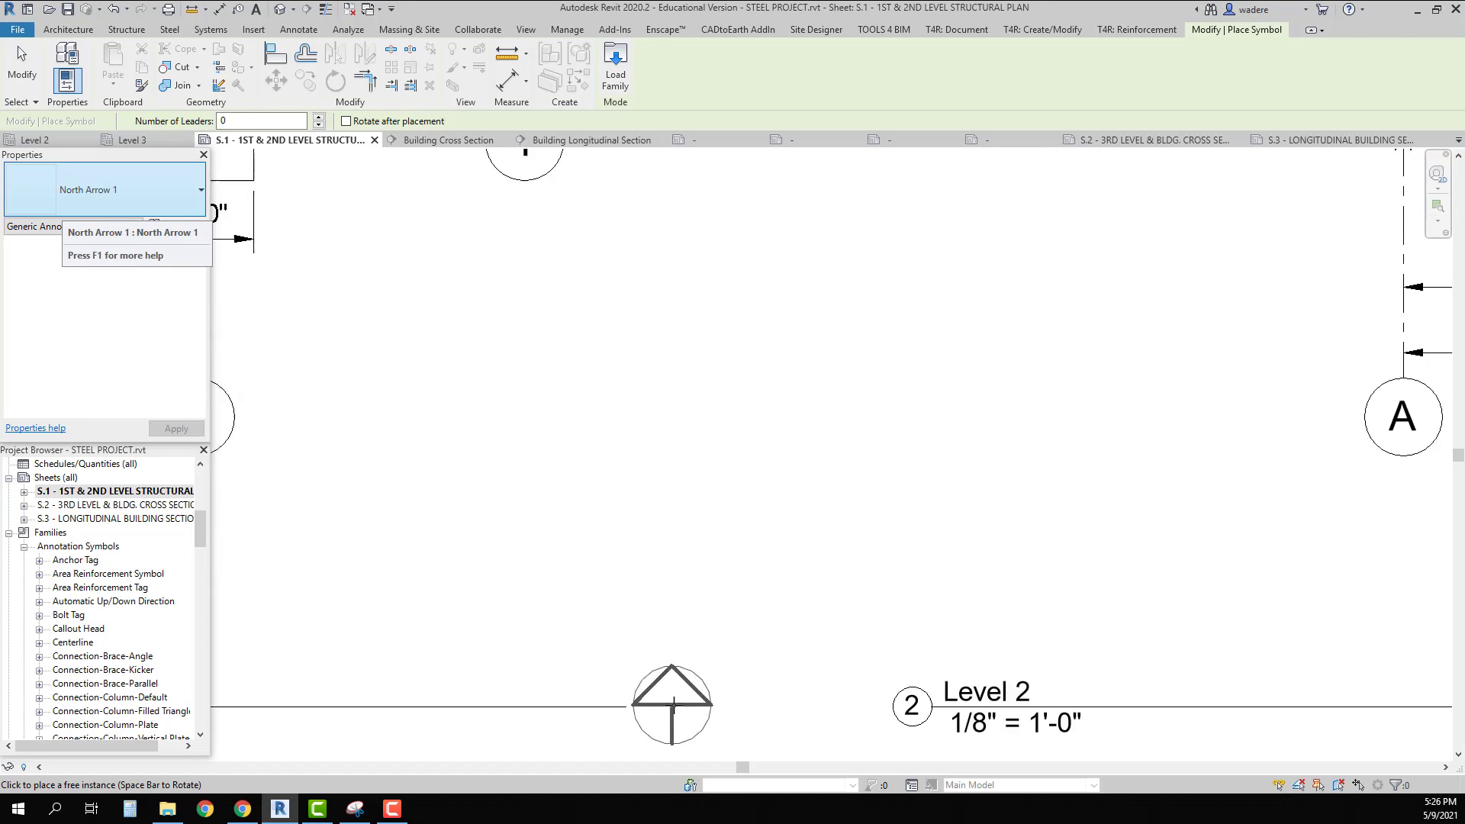
middle_drag(672, 702, 596, 540)
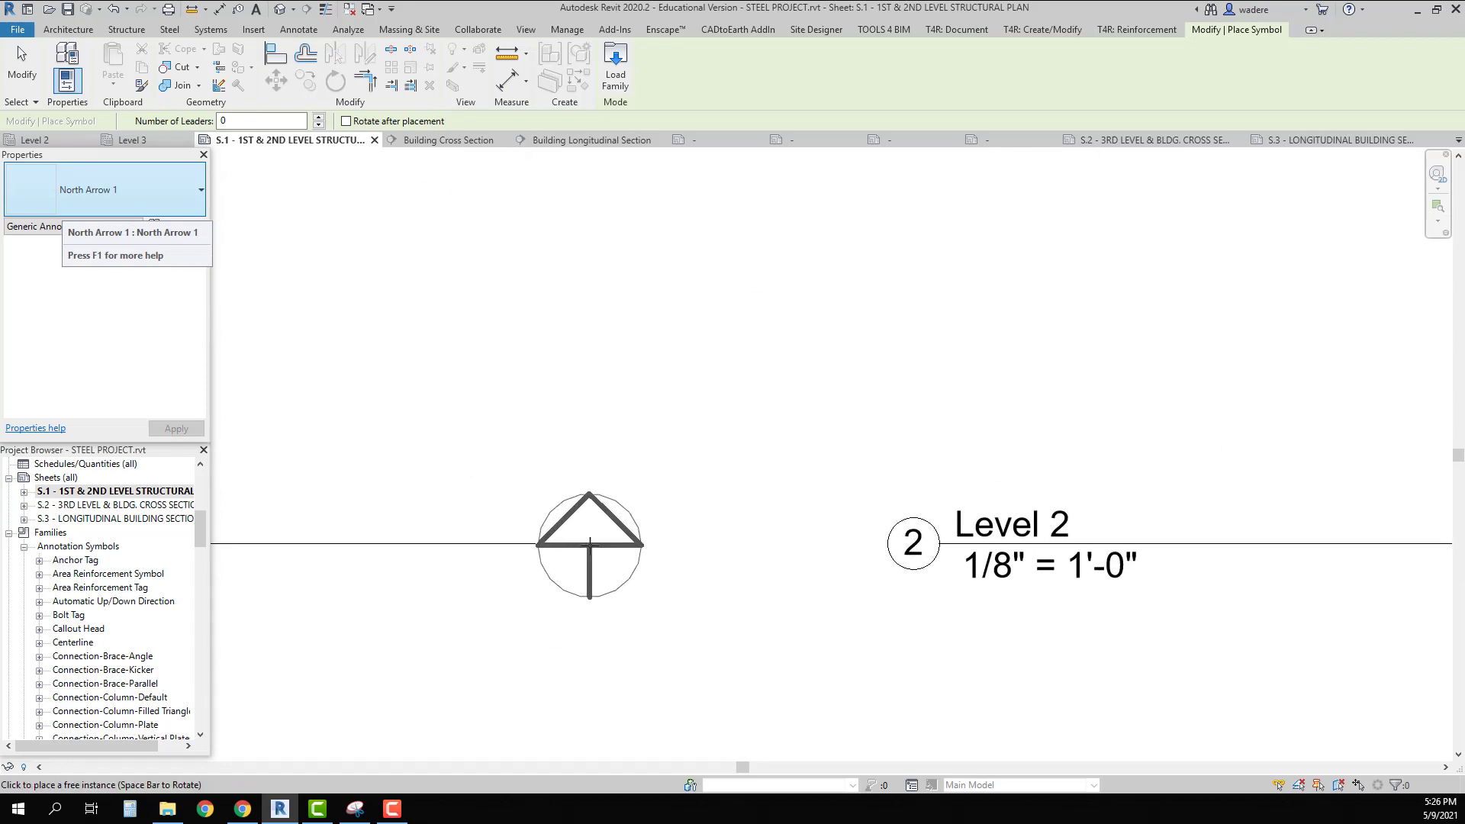
click(588, 543)
Place another North Arrow 1 symbol on sheet S.1 at the right end of the Level 2 view title line
scroll(758, 545, down, 6)
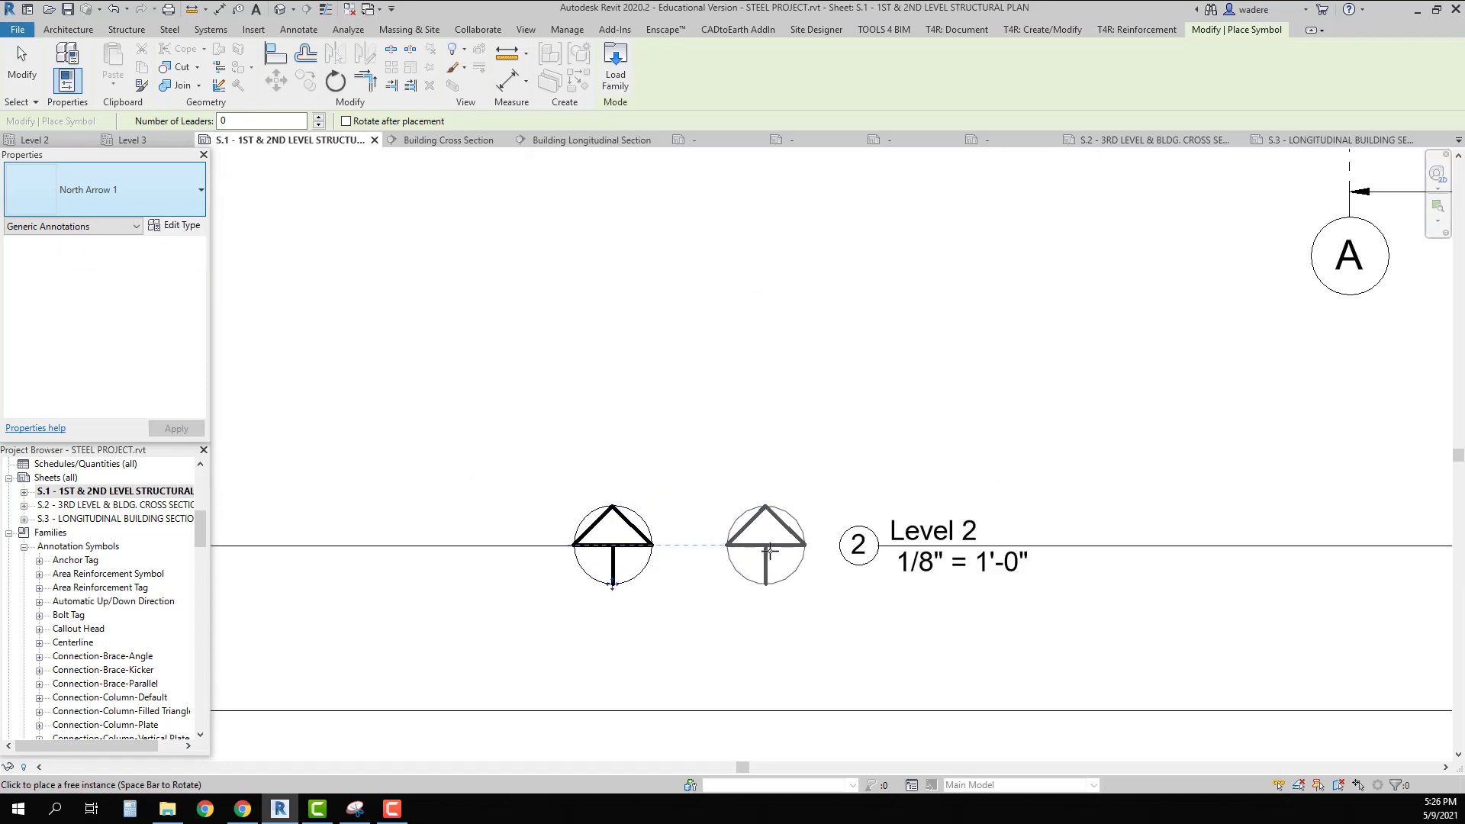
middle_drag(965, 547, 980, 501)
scroll(745, 511, up, 8)
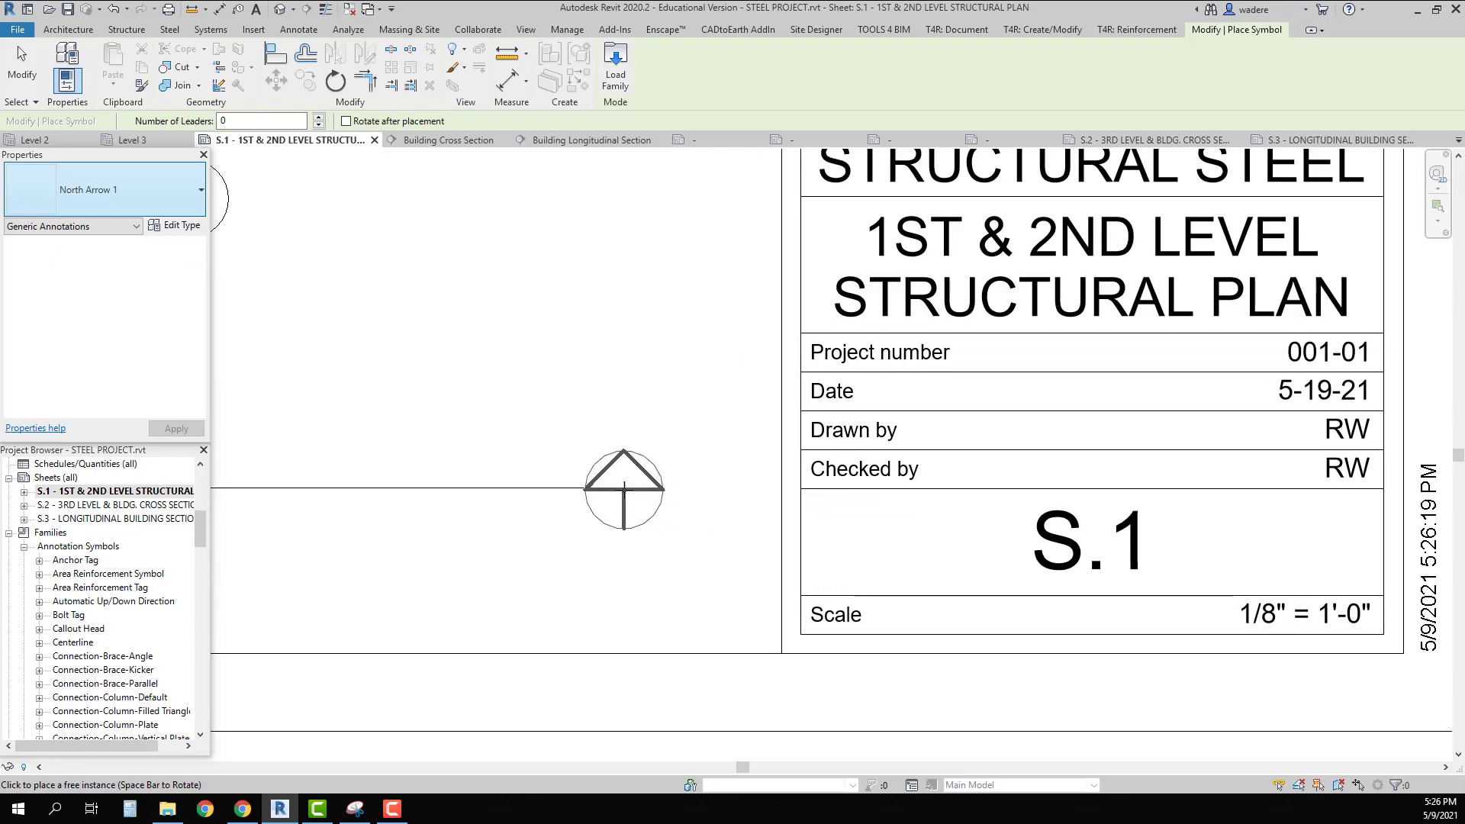
click(624, 486)
scroll(624, 488, down, 5)
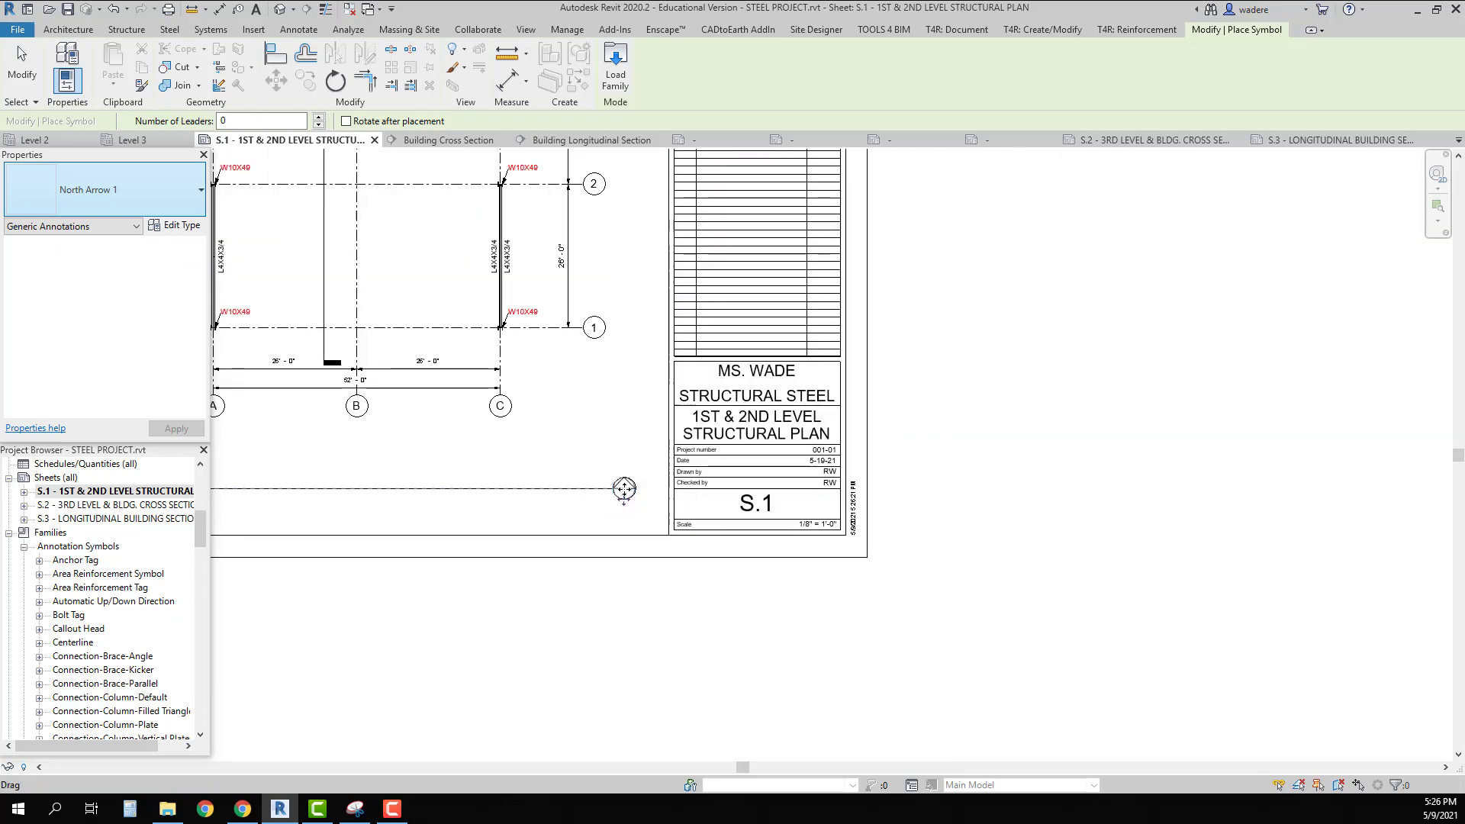
scroll(624, 488, down, 4)
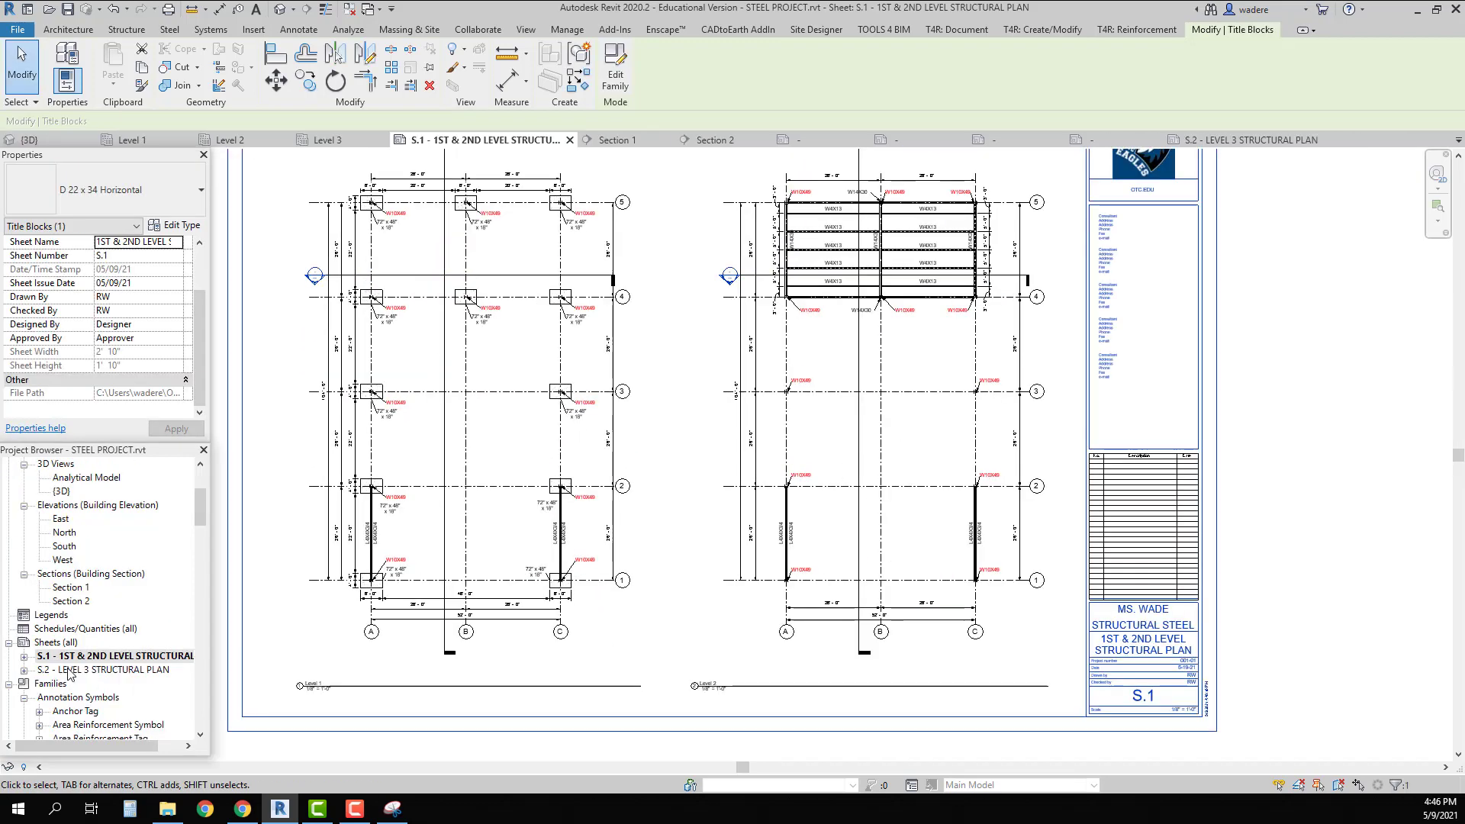
Open sheet S.2 and change its sheet name in the title block to 3RD LEVEL STRUCTURAL PLAN
double_click(68, 669)
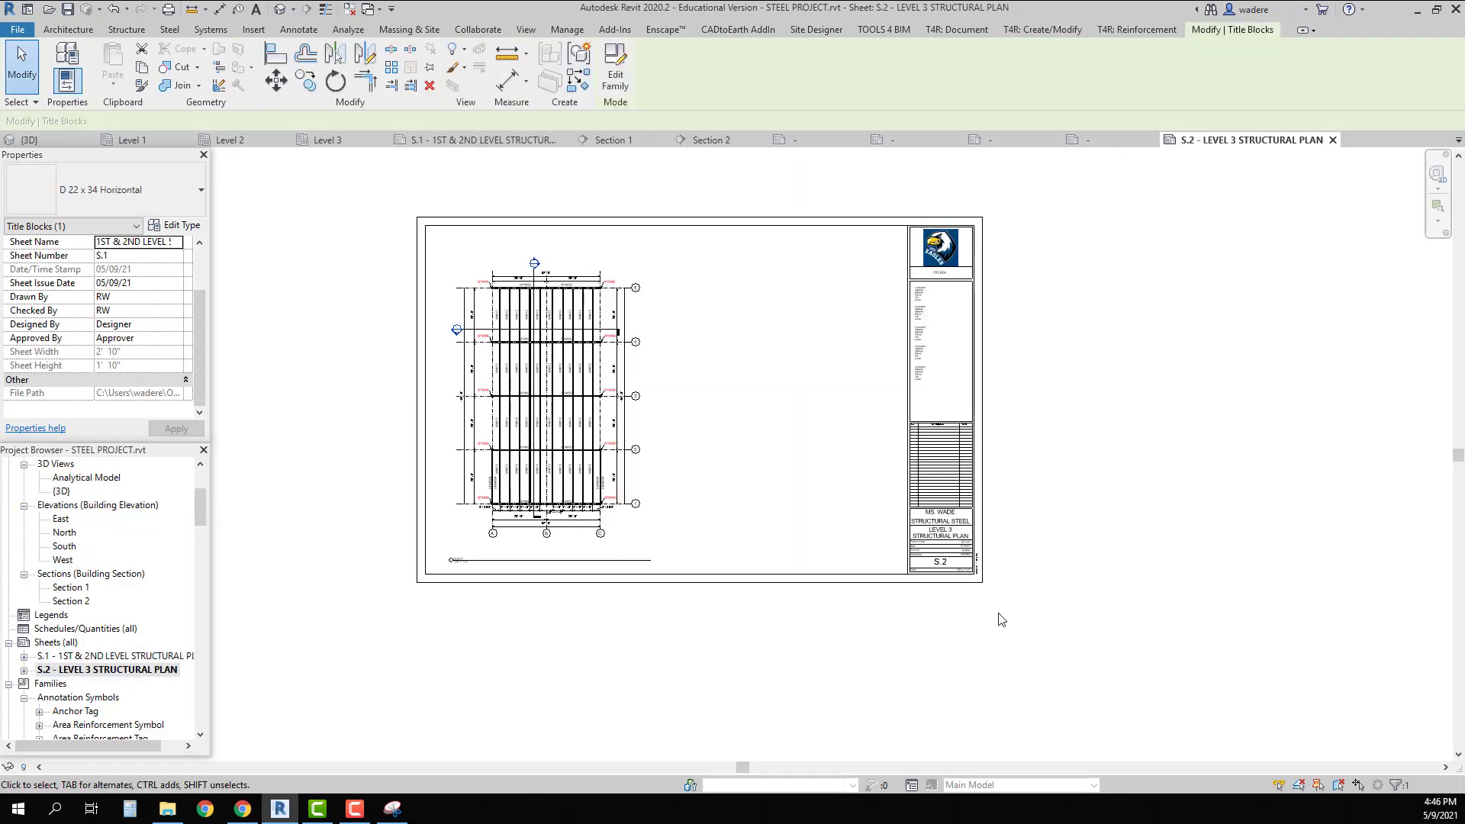
scroll(944, 538, up, 3)
scroll(944, 537, up, 3)
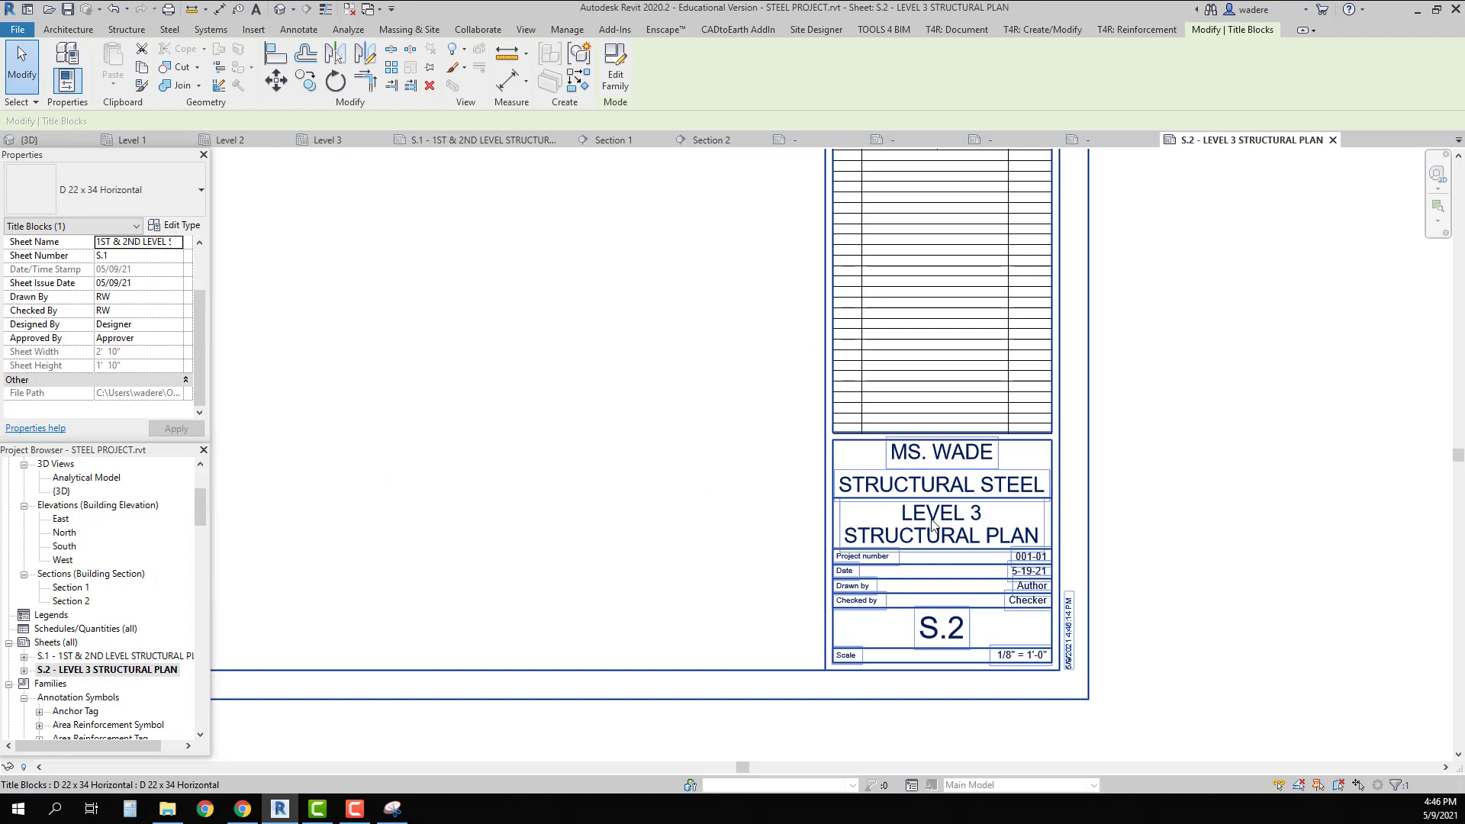
click(934, 519)
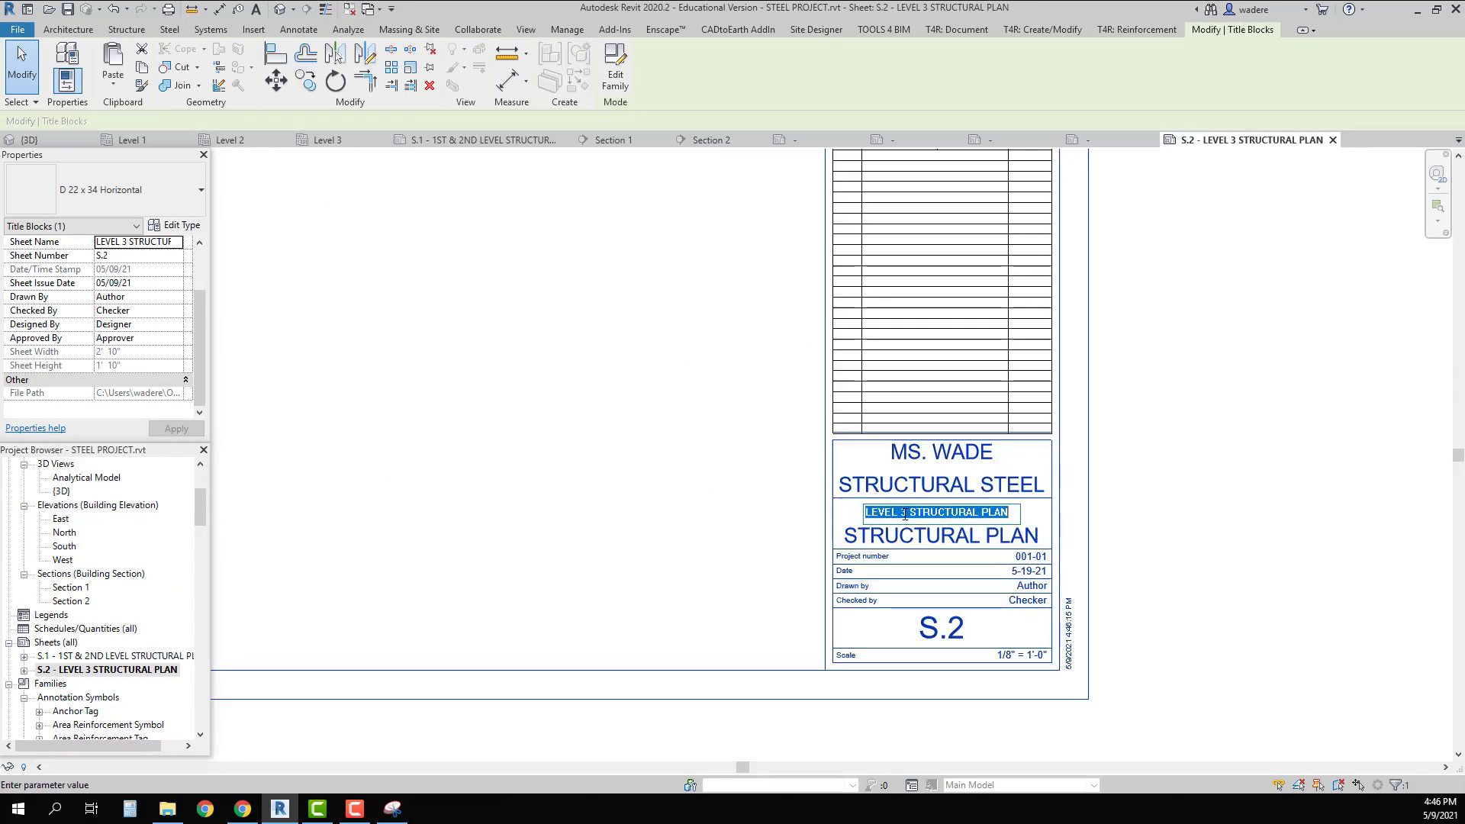
drag(906, 516, 863, 517)
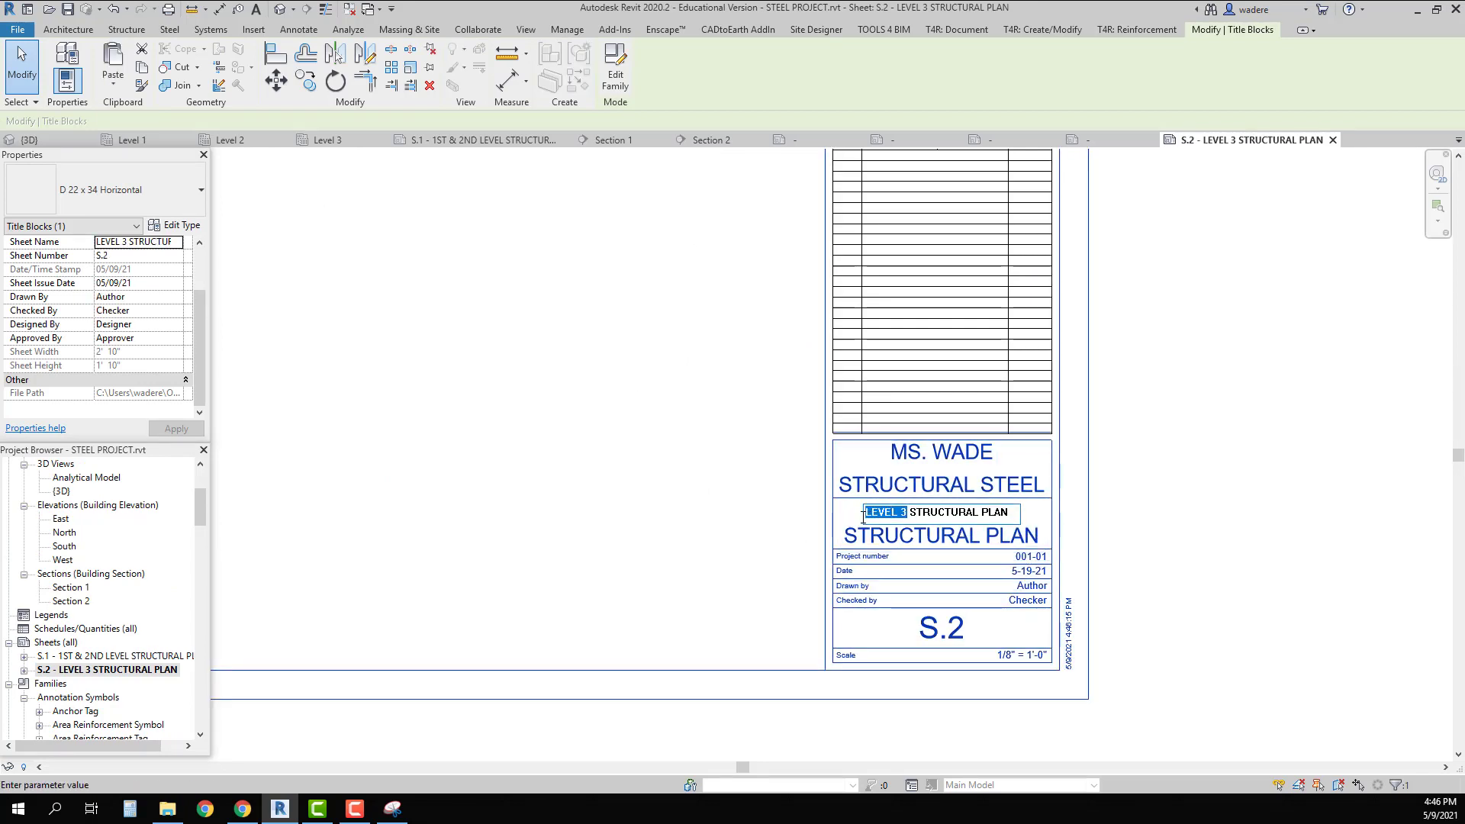
text(3RD )
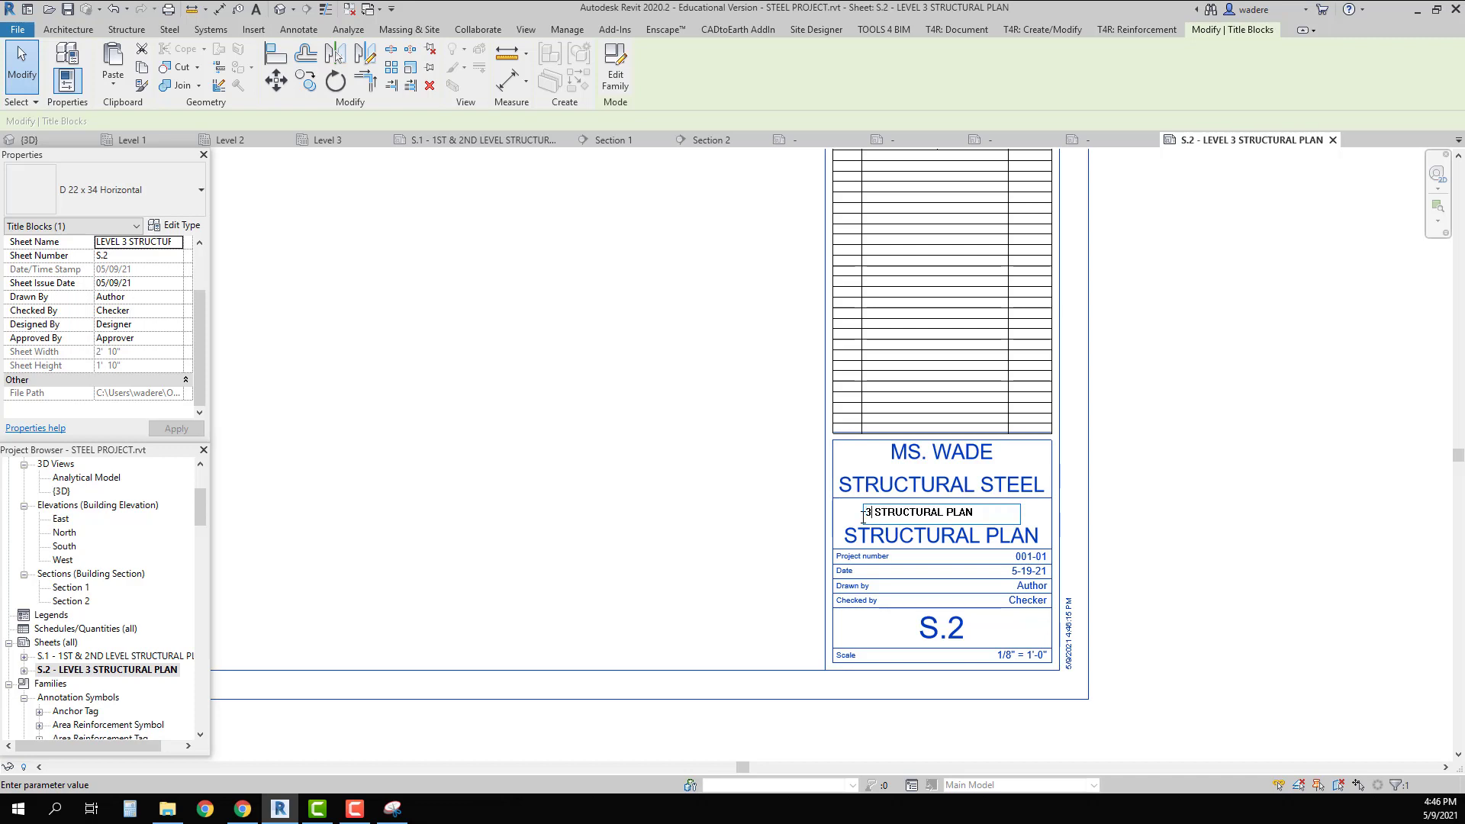
text(LEVEL)
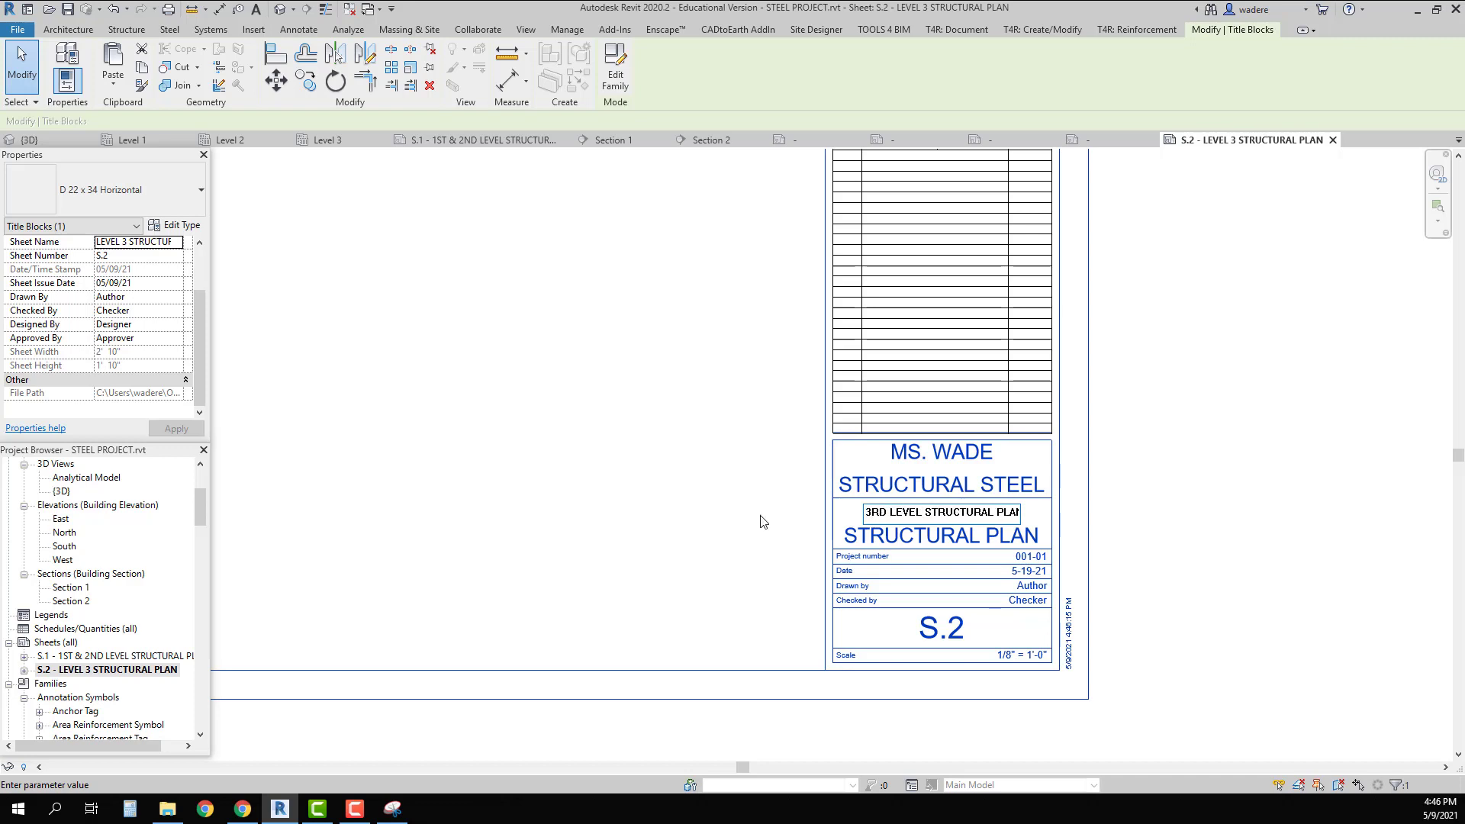
click(603, 525)
scroll(598, 526, down, 6)
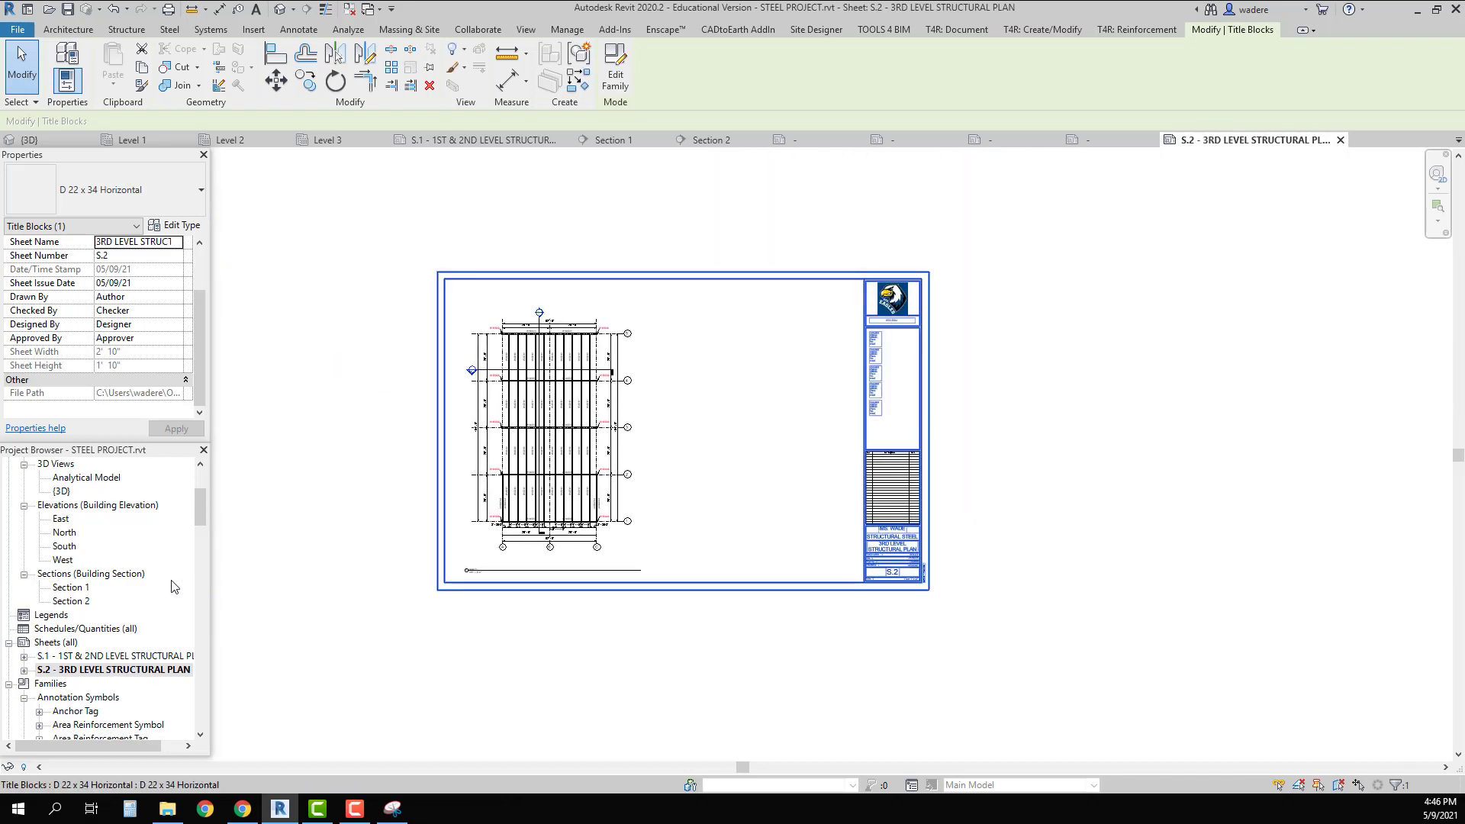
Open the Section 1 view and make its crop region visible
click(84, 589)
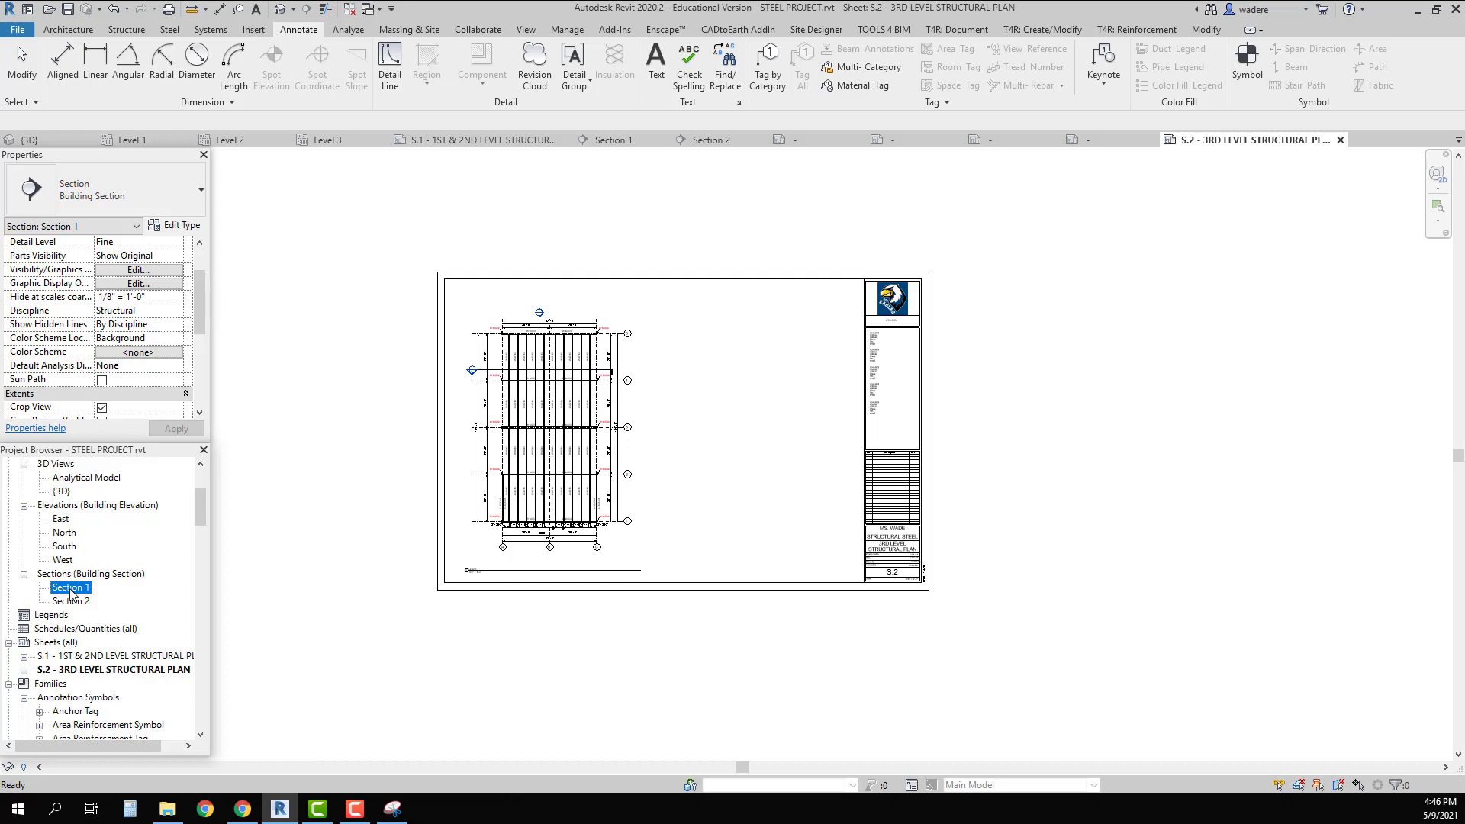
double_click(70, 589)
scroll(470, 471, down, 3)
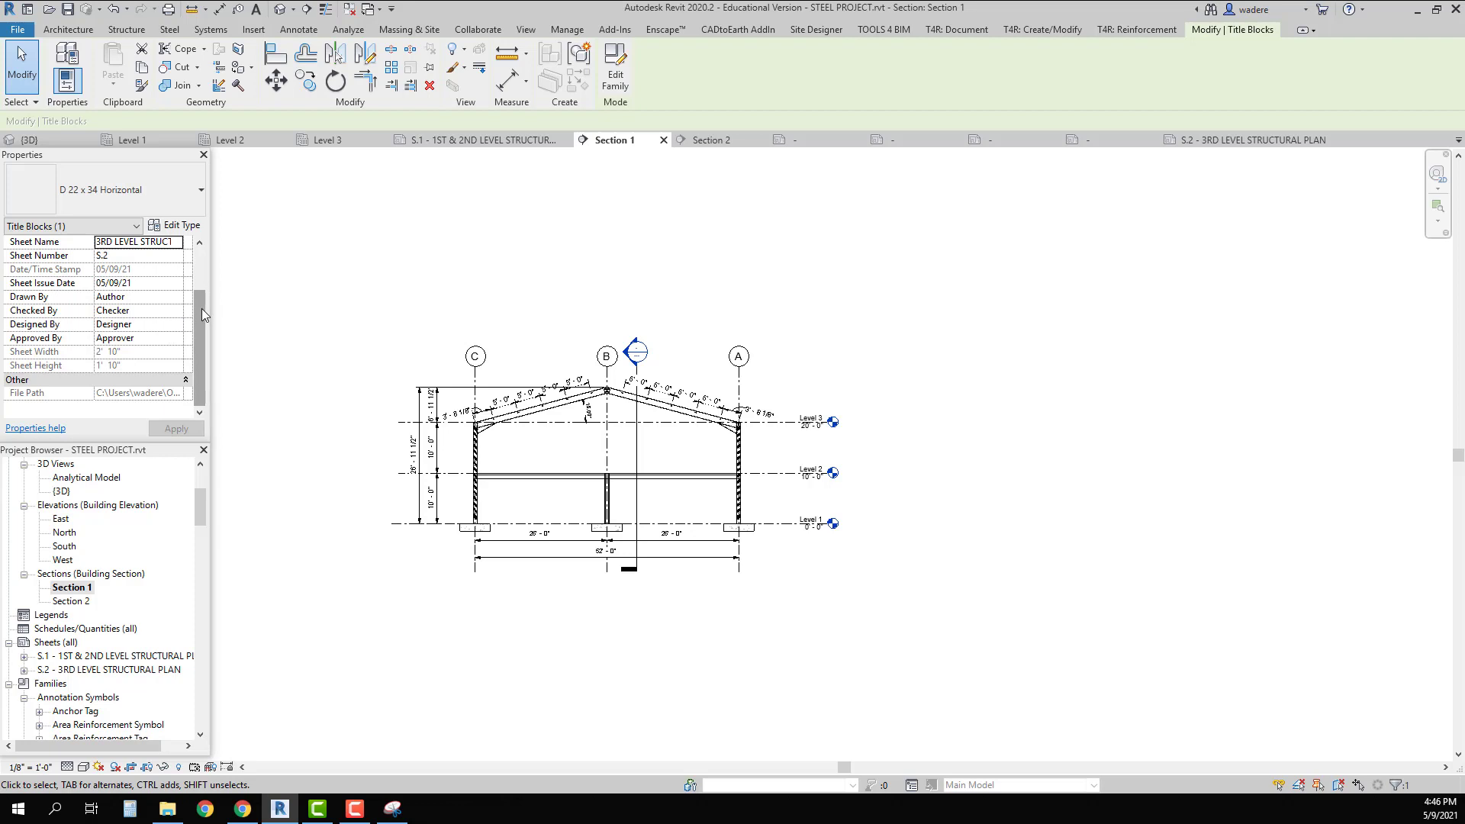
mouse_move(203, 360)
mouse_down()
mouse_move(206, 281)
mouse_move(198, 338)
mouse_up()
click(292, 364)
click(102, 297)
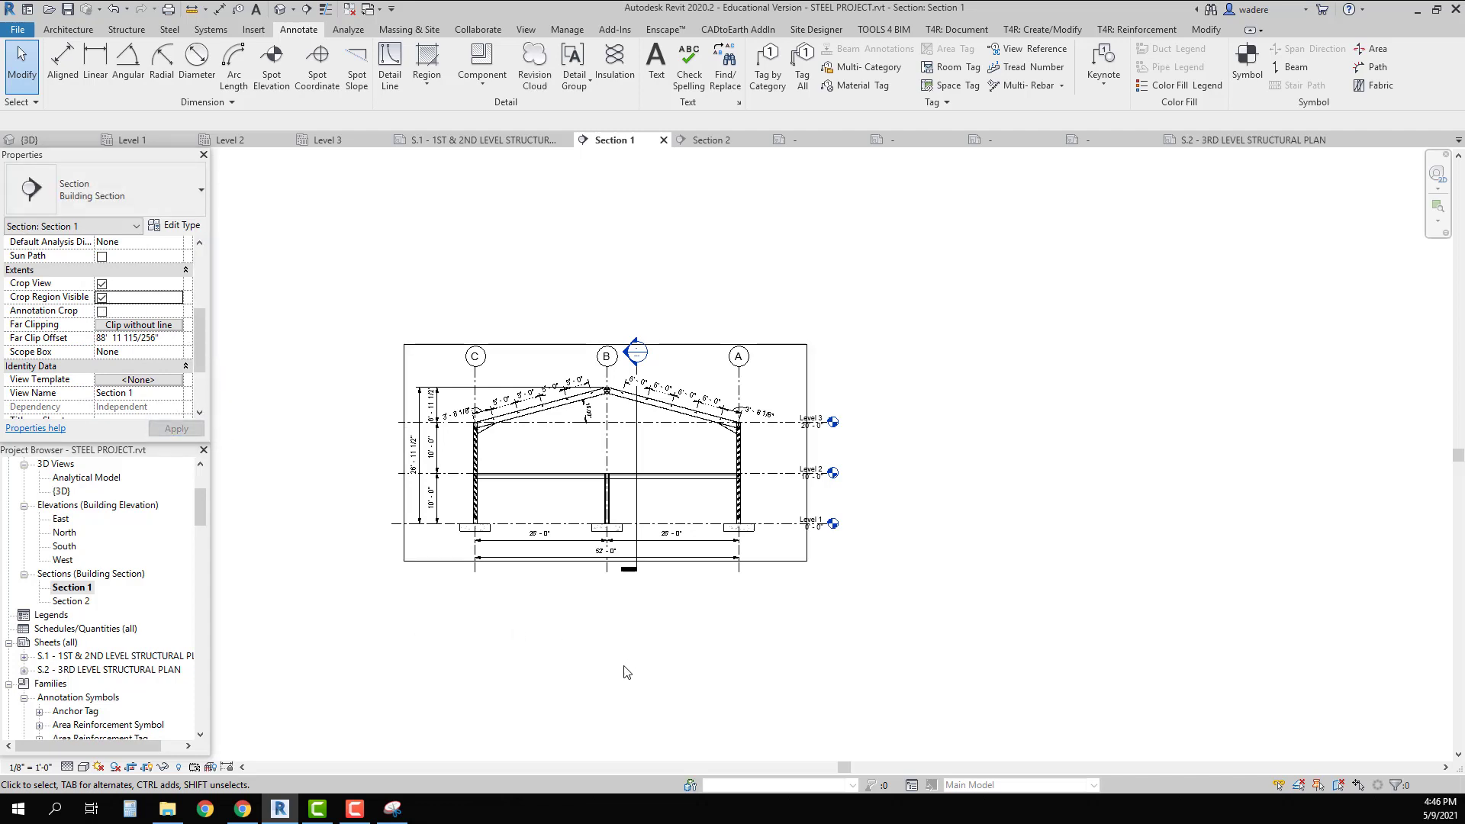
Enlarge Section 1's crop region around the grid bubbles, level heads, dimensions and section marker, and hide the crop region again
click(600, 344)
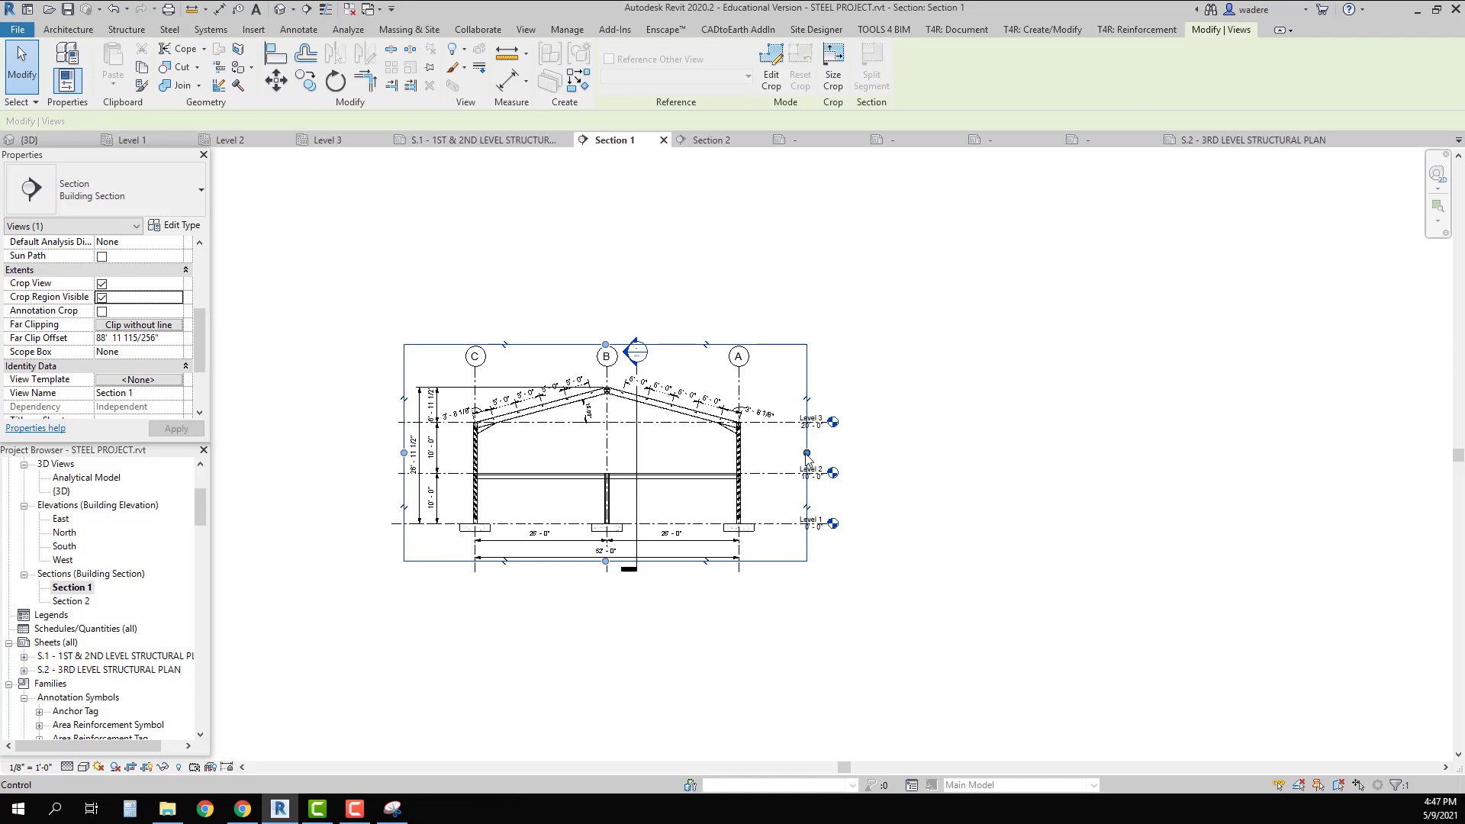
click(627, 345)
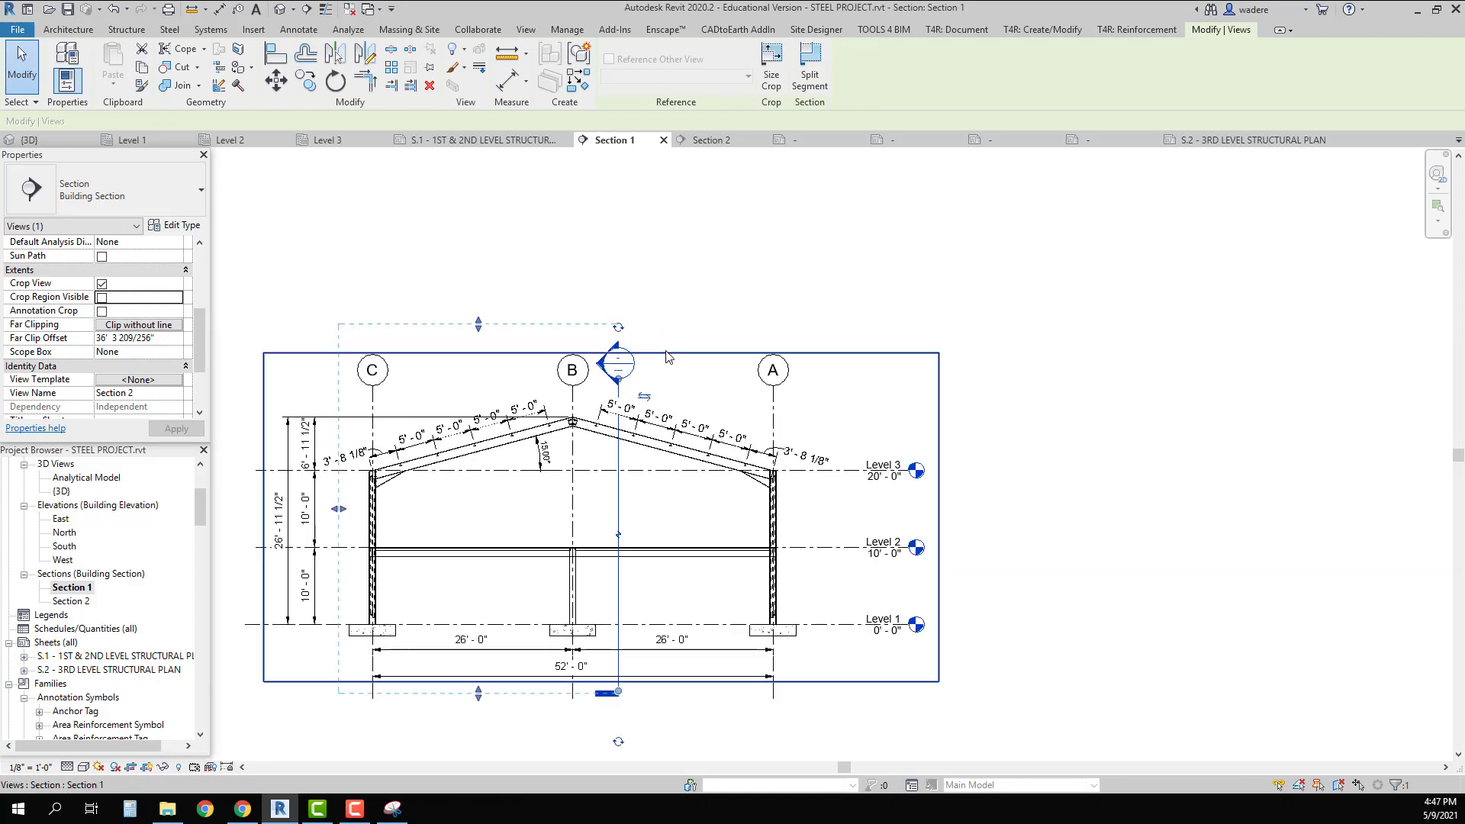
click(625, 344)
scroll(625, 341, up, 5)
scroll(600, 356, up, 2)
drag(637, 356, 638, 277)
scroll(623, 345, down, 3)
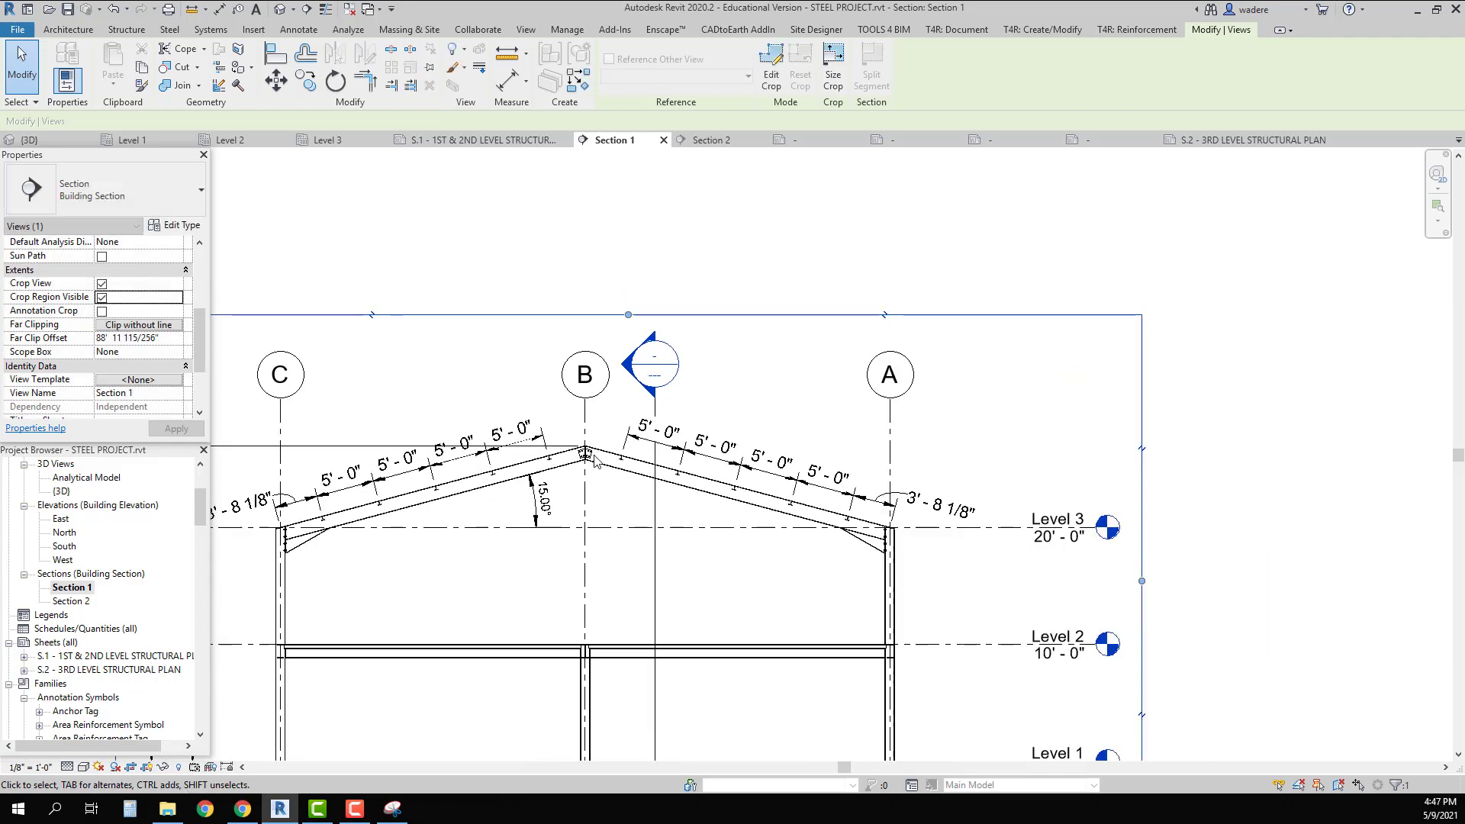
scroll(596, 456, down, 3)
drag(313, 415, 308, 416)
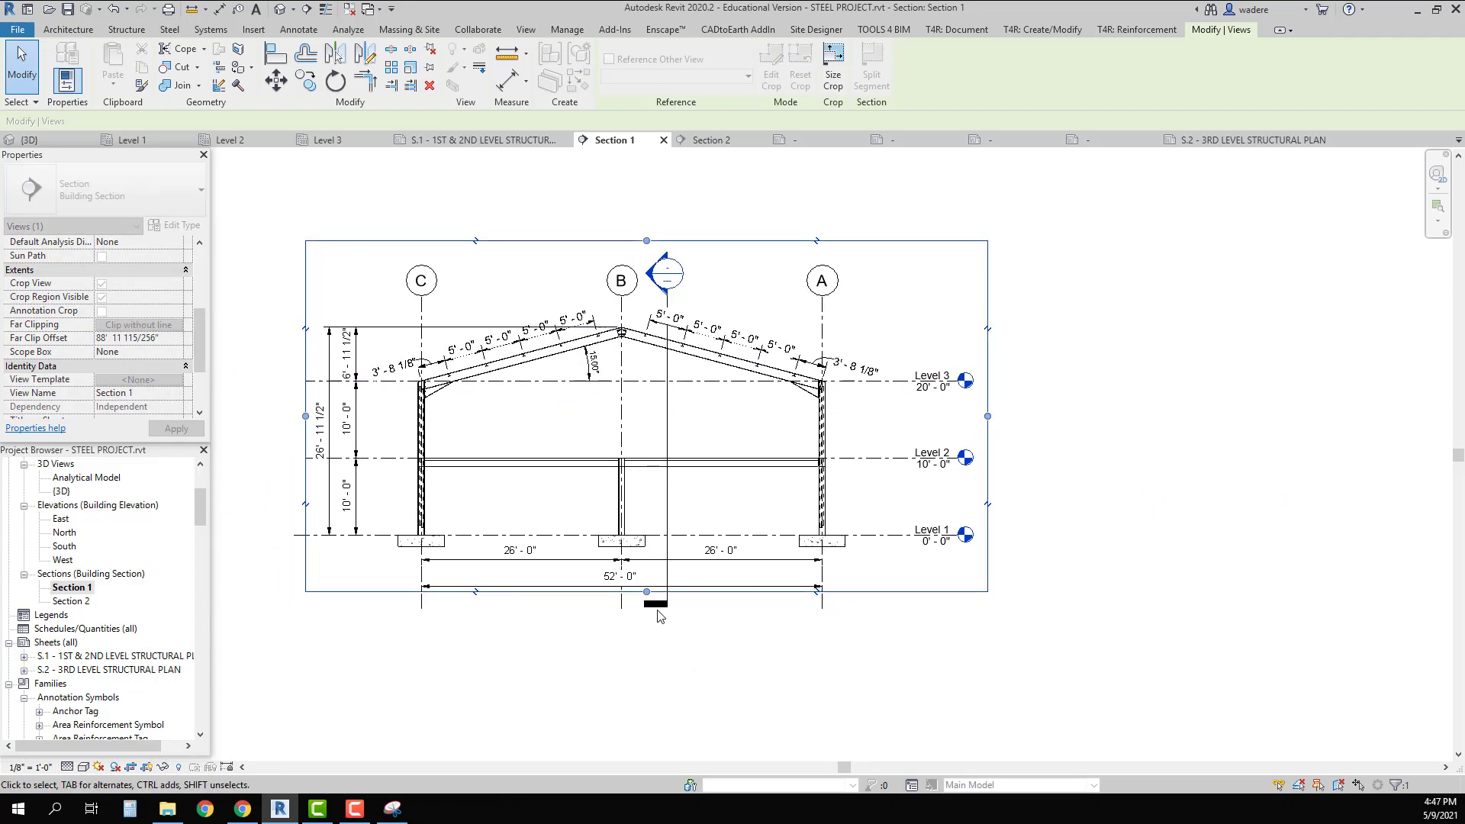
drag(648, 591, 648, 618)
click(745, 679)
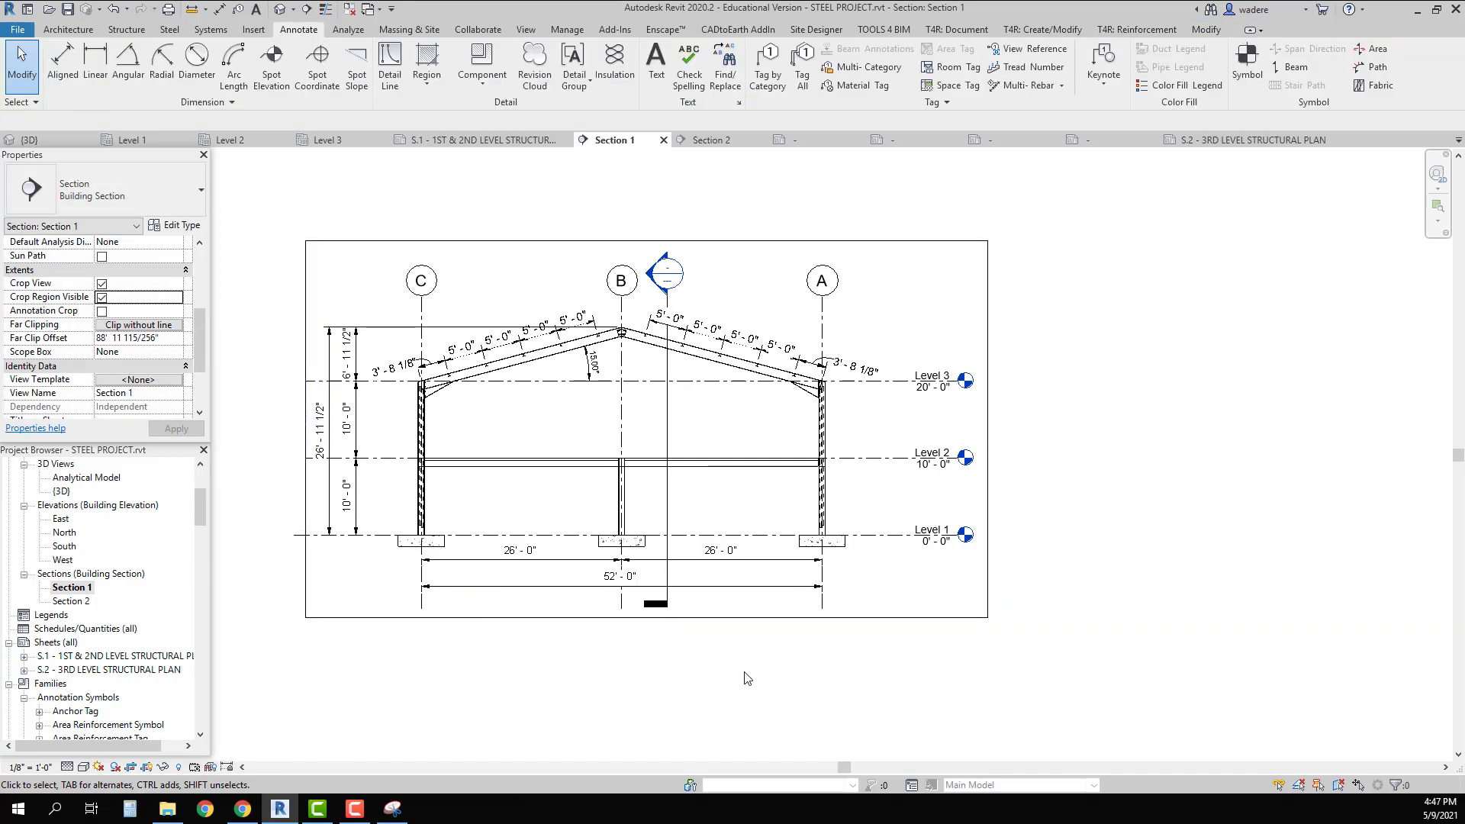
click(102, 297)
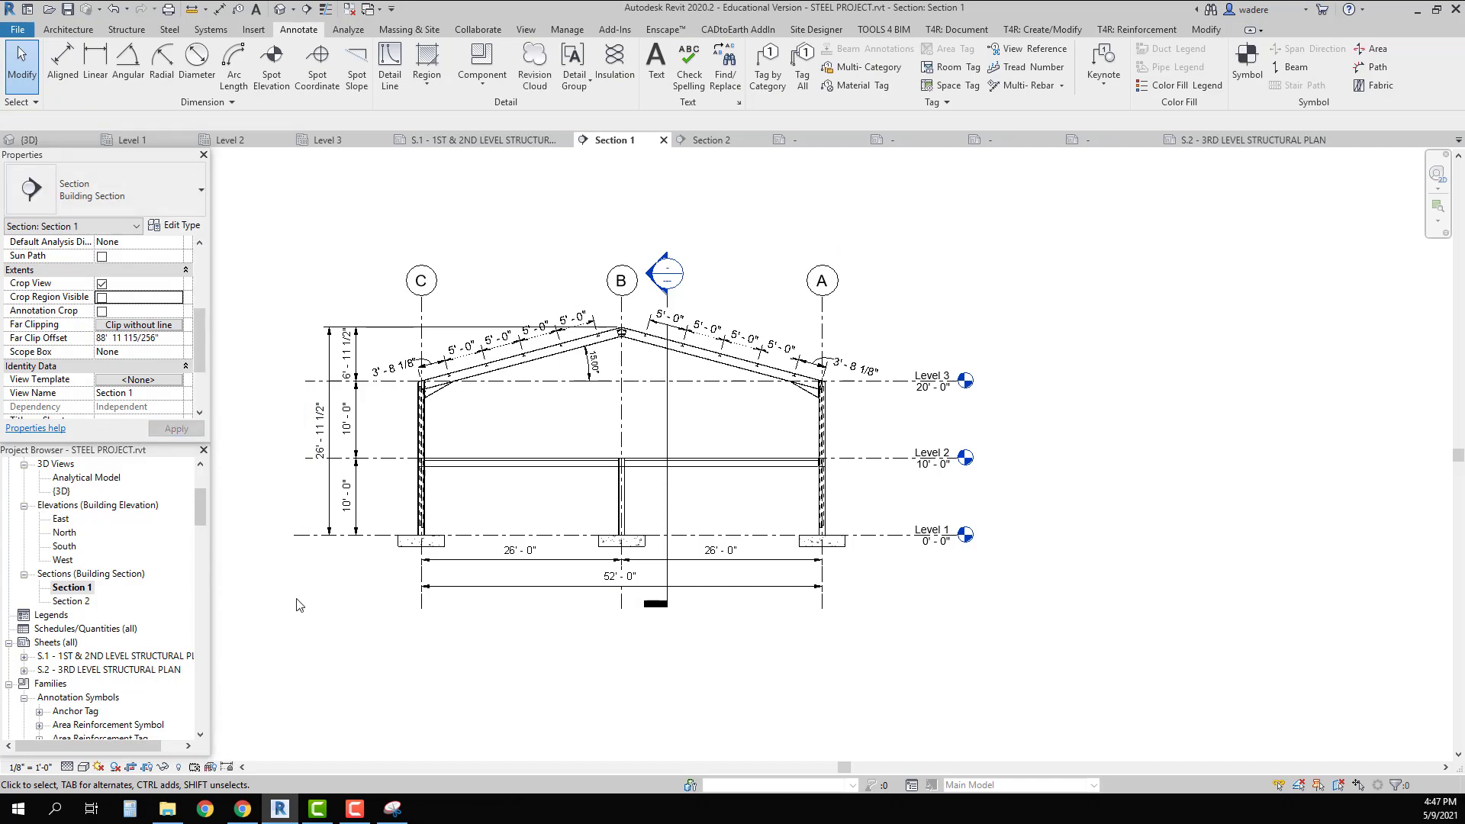
Place the Section 1 view on sheet S.2 in the empty area between the Level 3 plan and the title block
scroll(86, 608, down, 3)
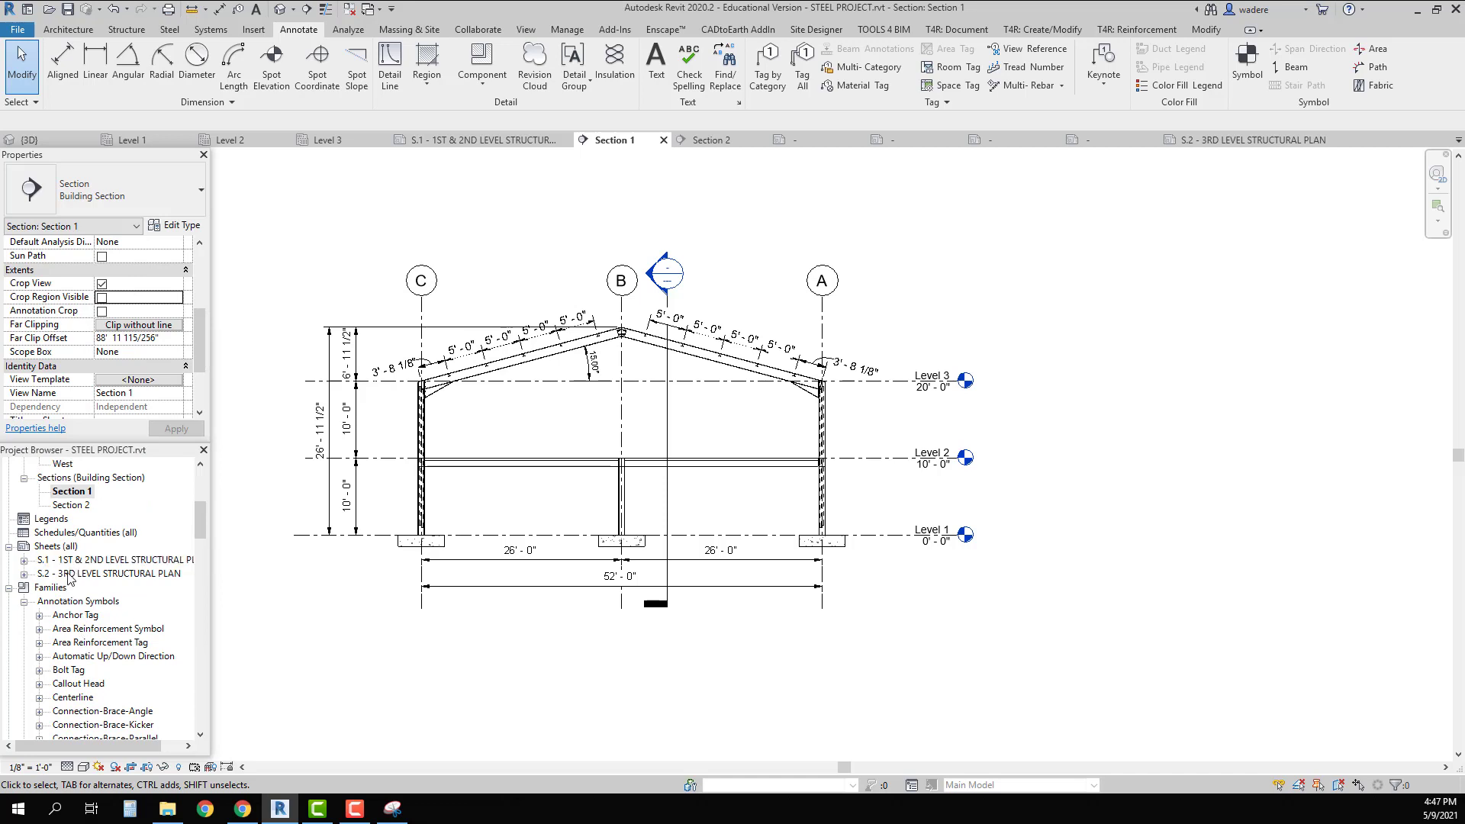
double_click(69, 573)
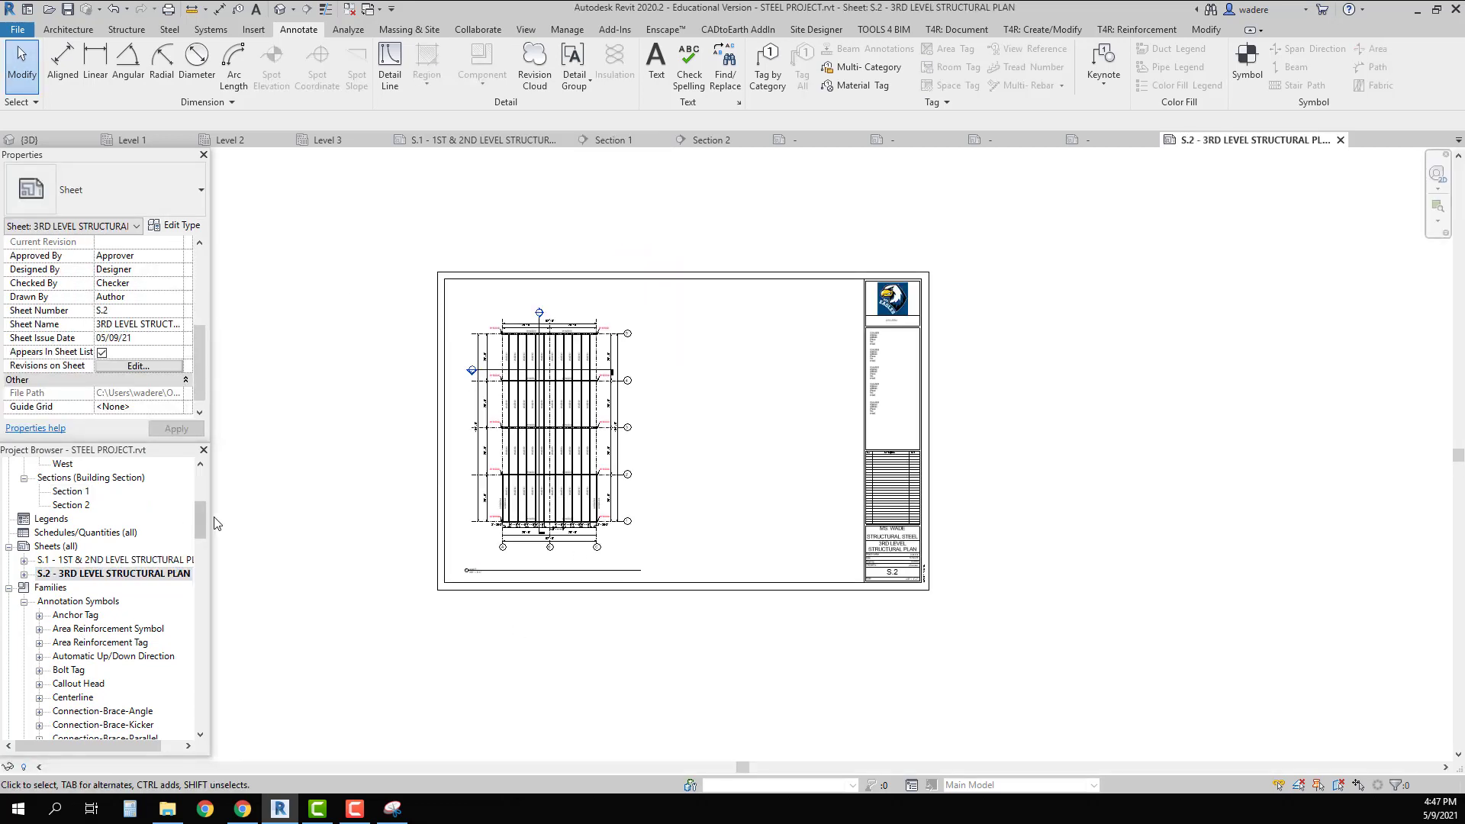
click(66, 493)
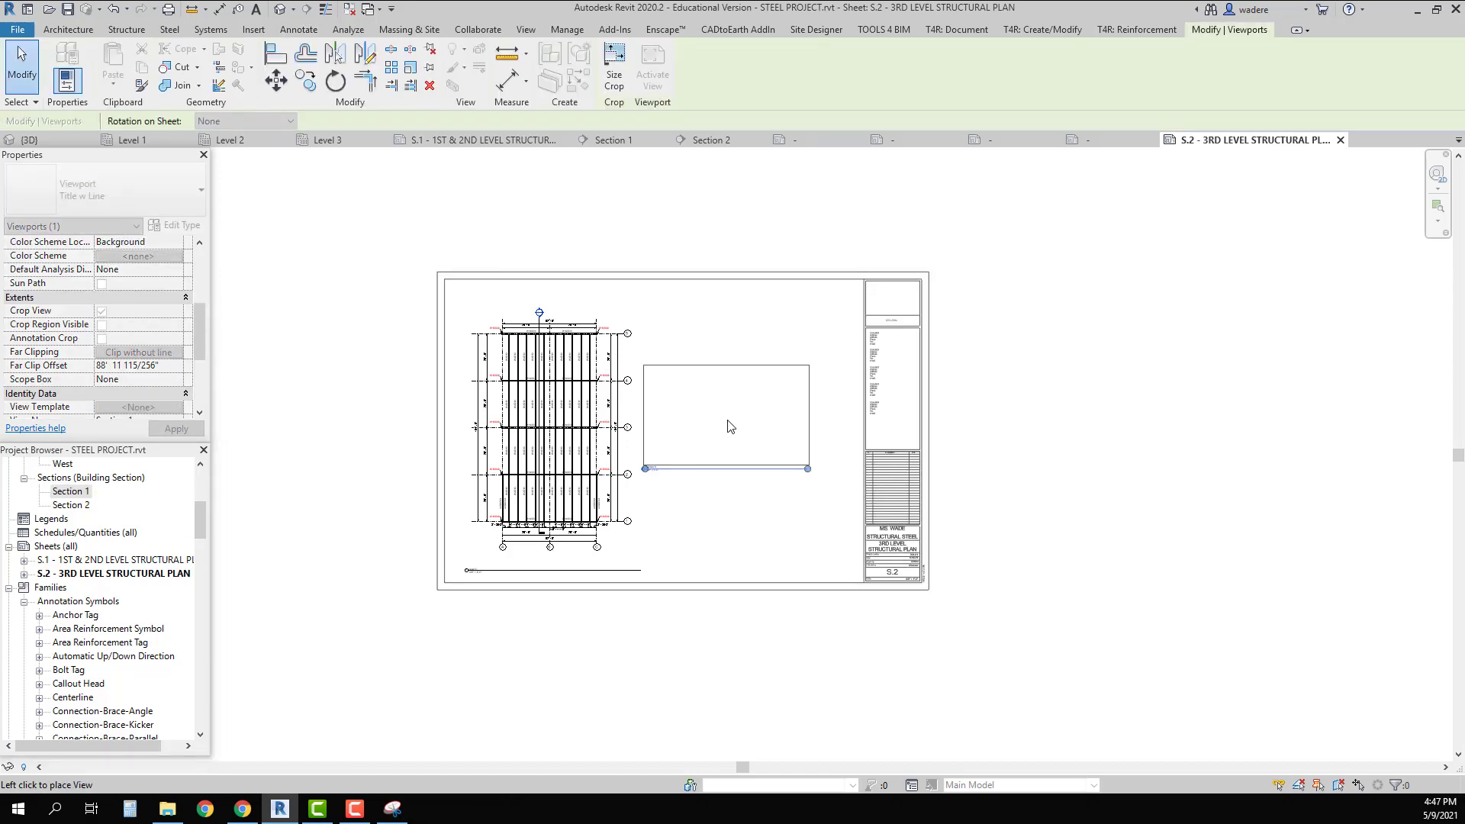
click(712, 430)
scroll(712, 440, up, 4)
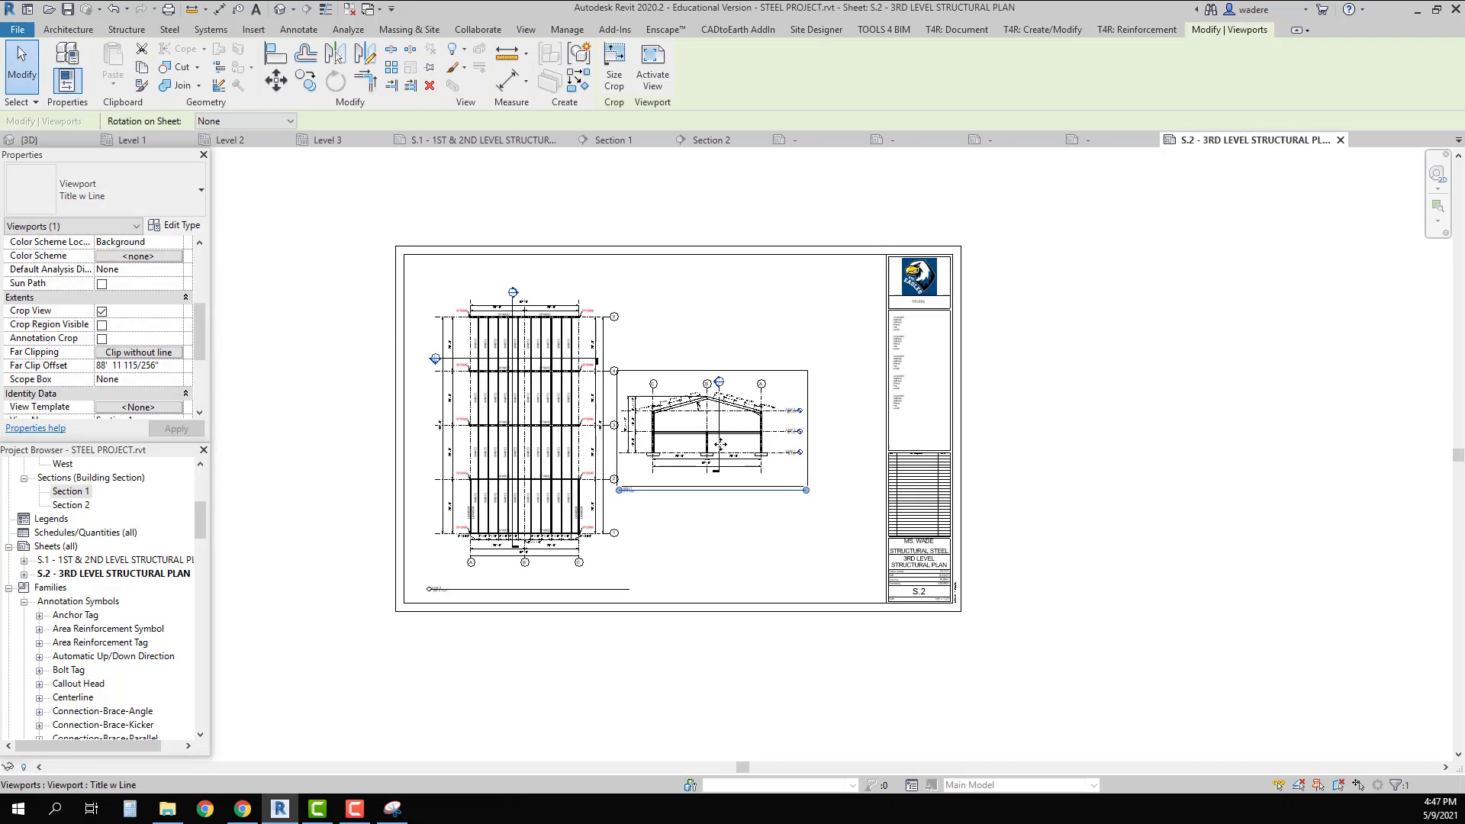
drag(724, 522, 763, 516)
click(774, 563)
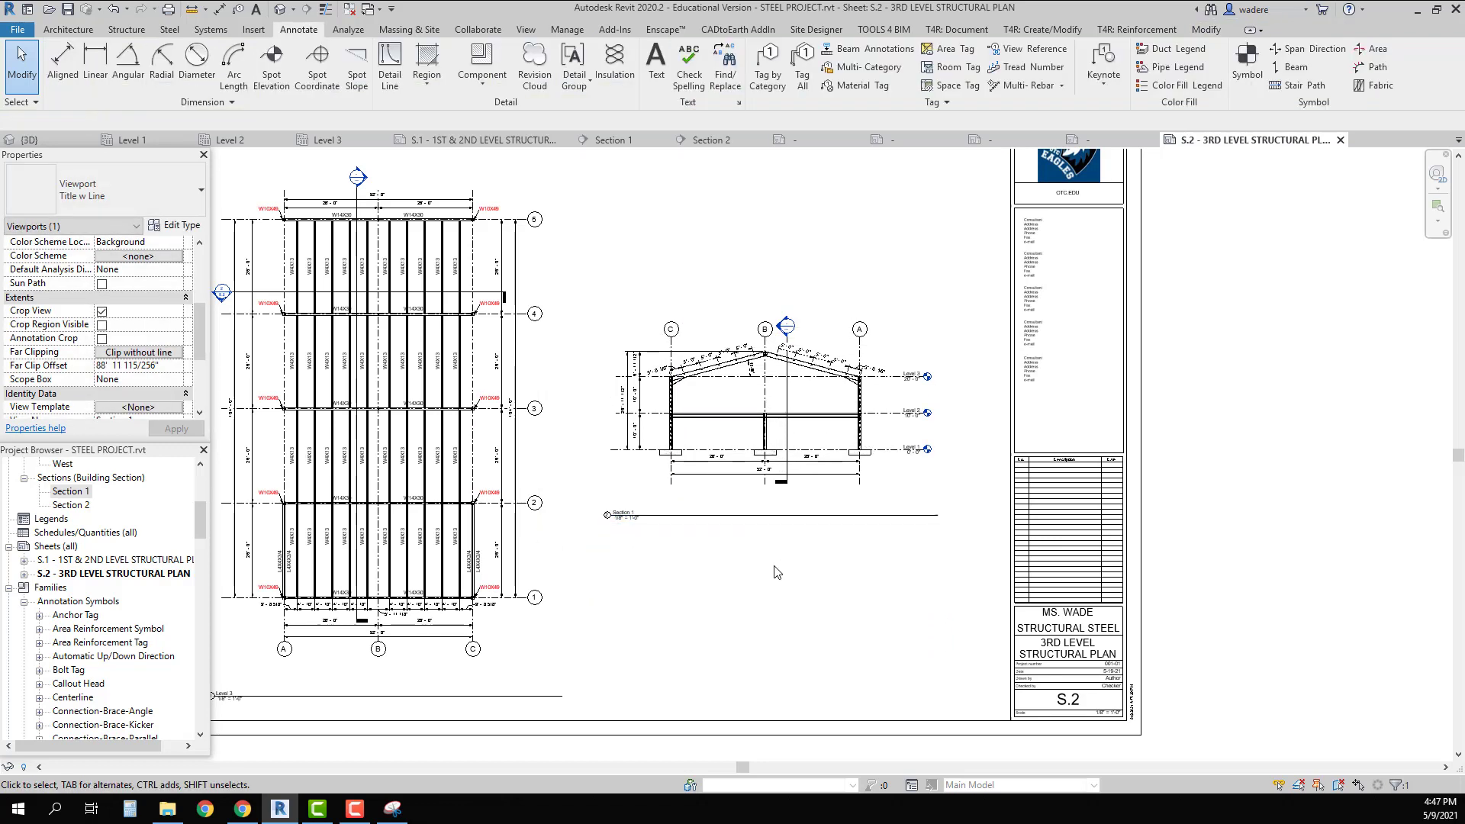
scroll(724, 547, up, 1)
scroll(724, 547, up, 1)
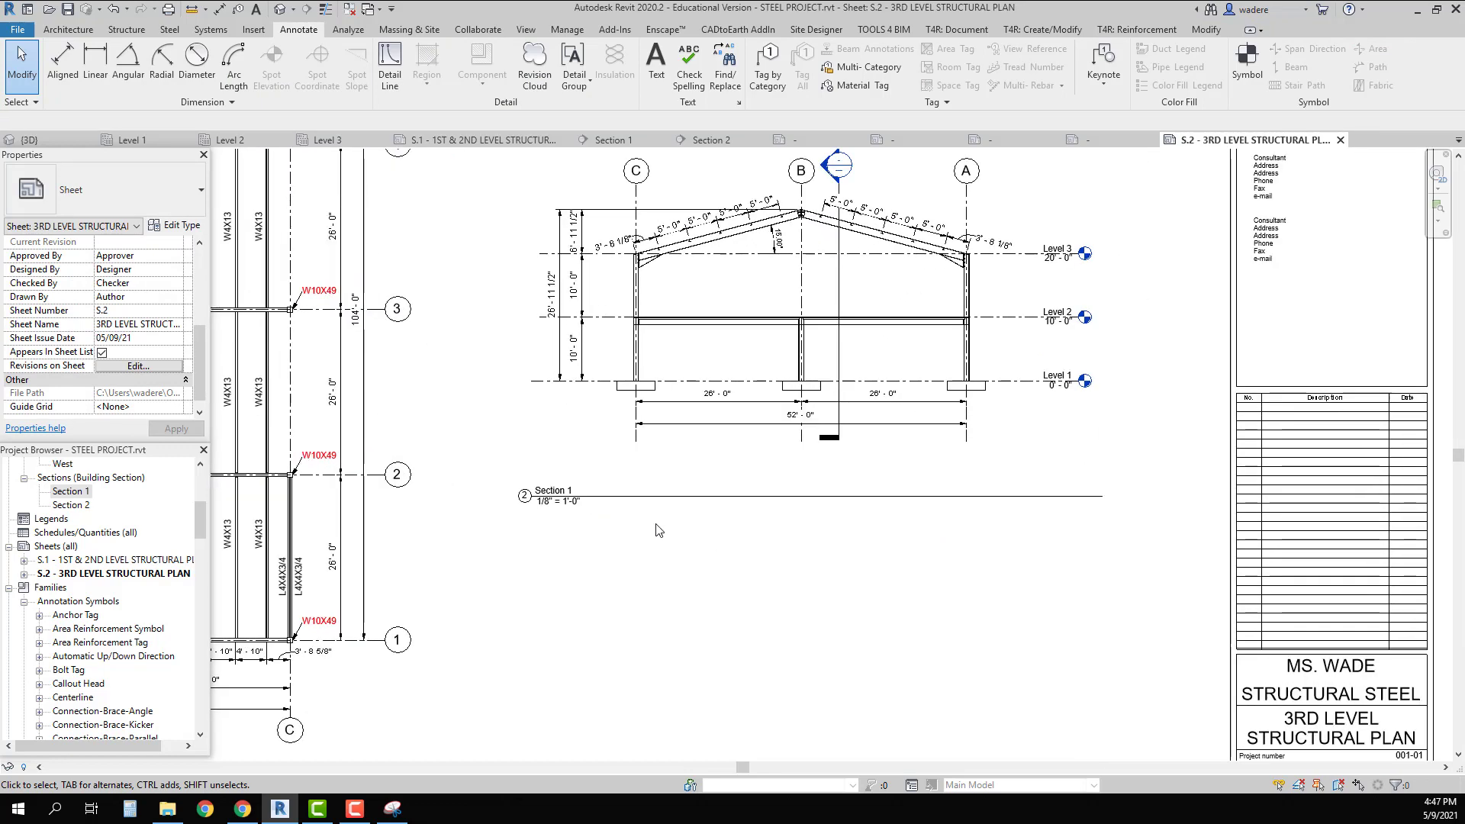
Rename the Section 1 view as Building Cross Section
double_click(561, 496)
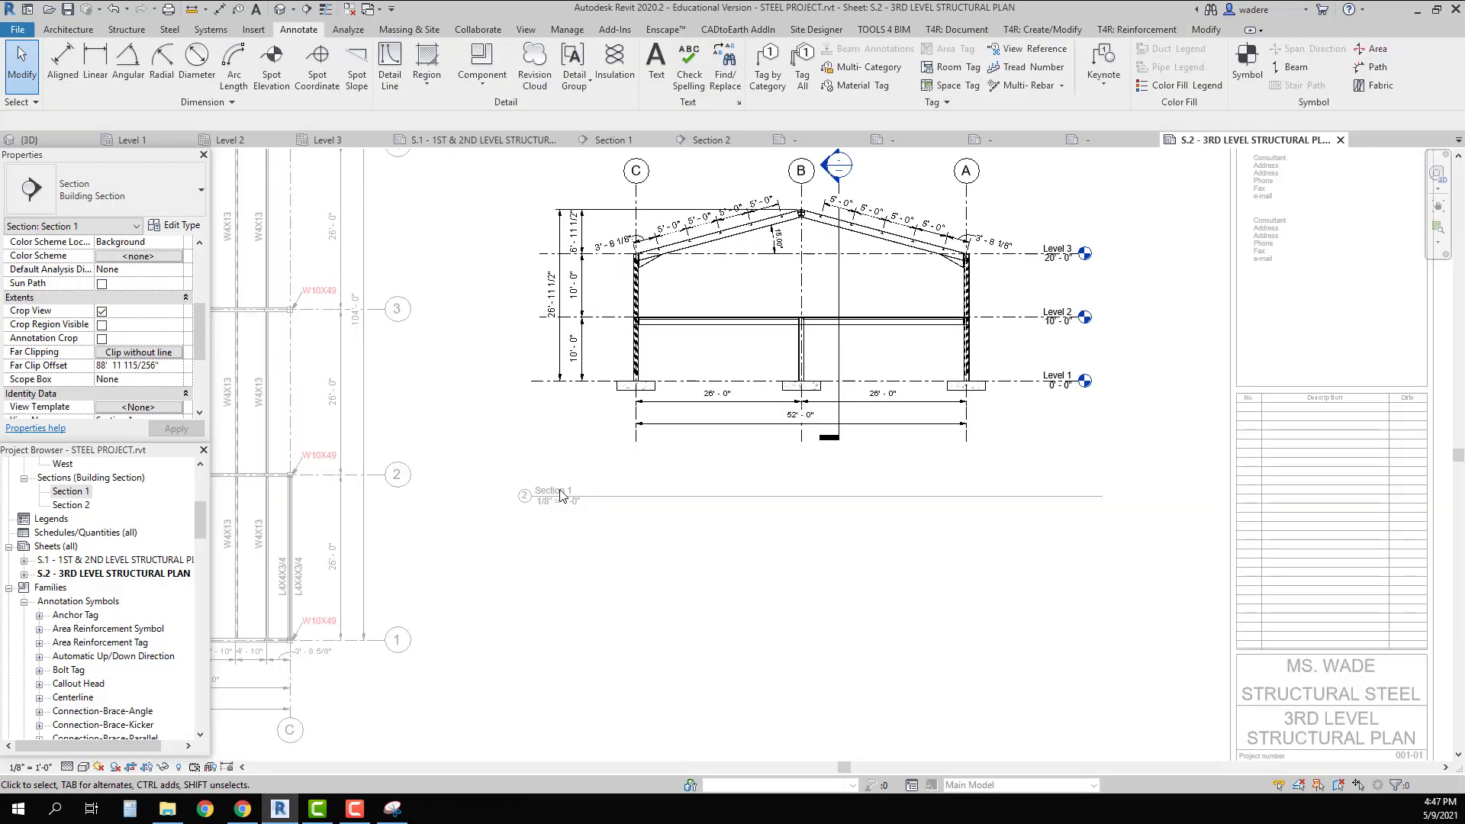
double_click(682, 547)
mouse_move(203, 510)
mouse_down()
mouse_move(203, 483)
mouse_move(203, 496)
mouse_up()
double_click(71, 643)
right_click(73, 646)
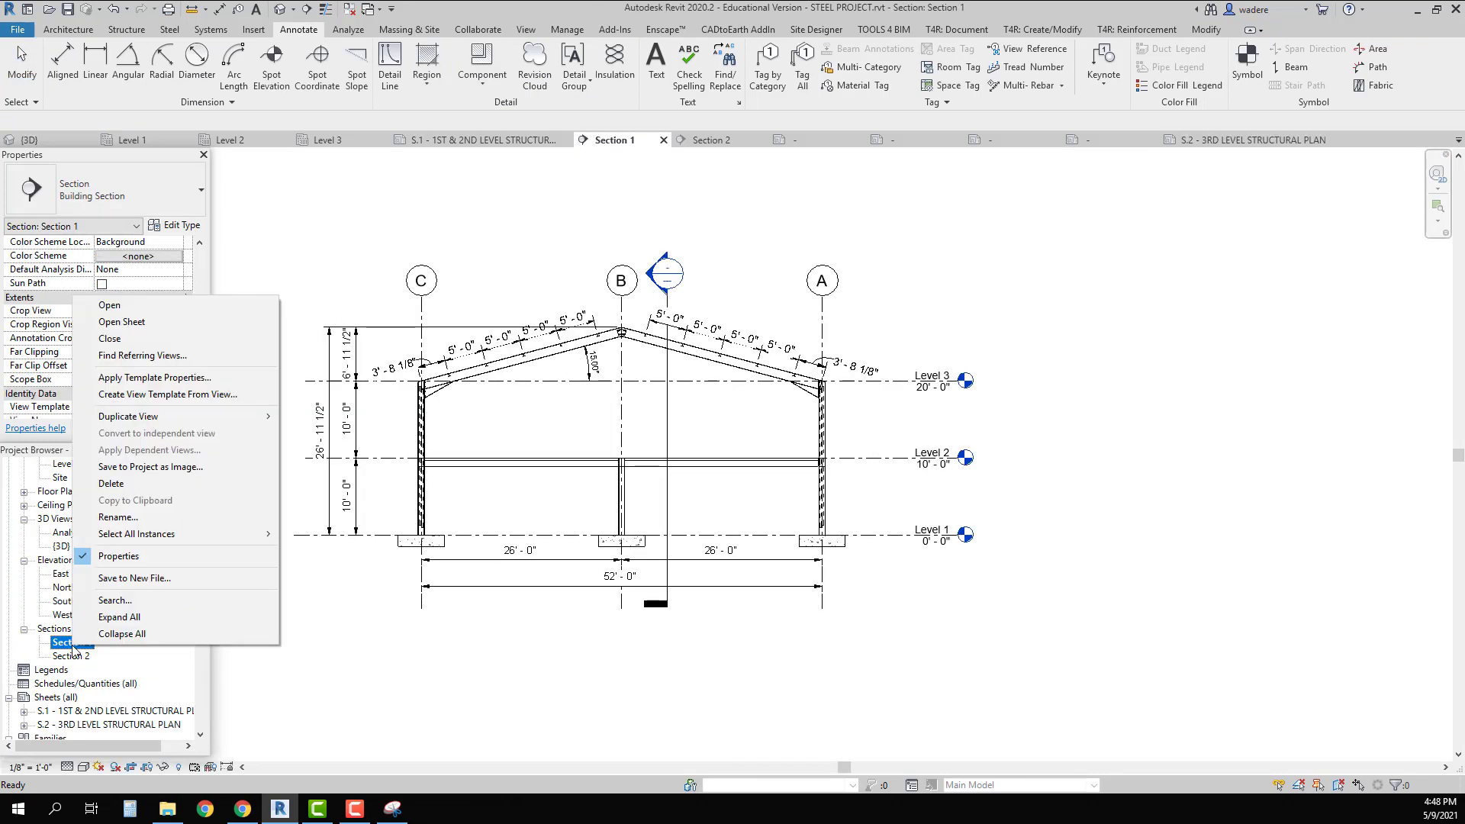
click(122, 517)
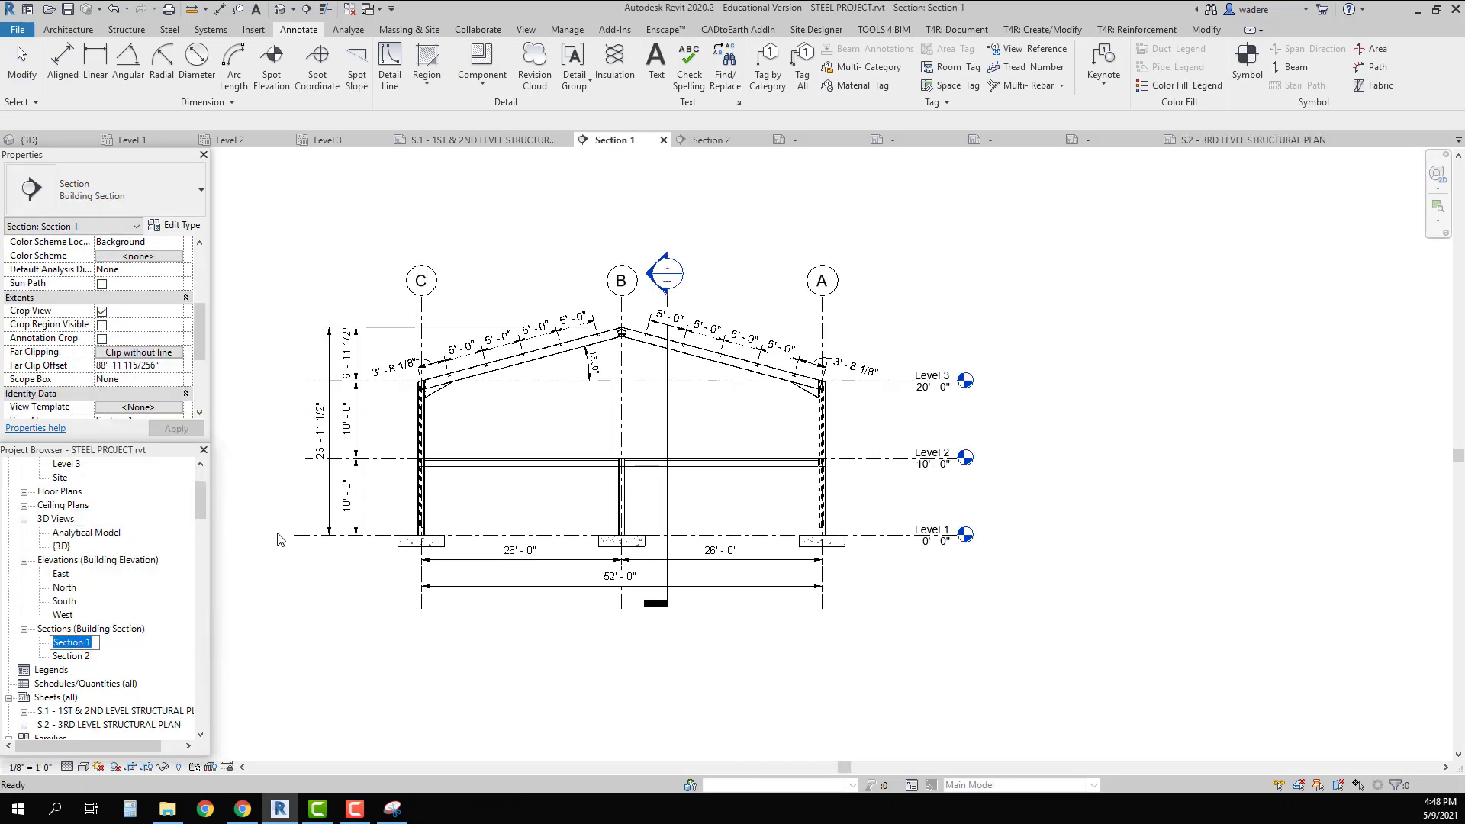
text(building Cross)
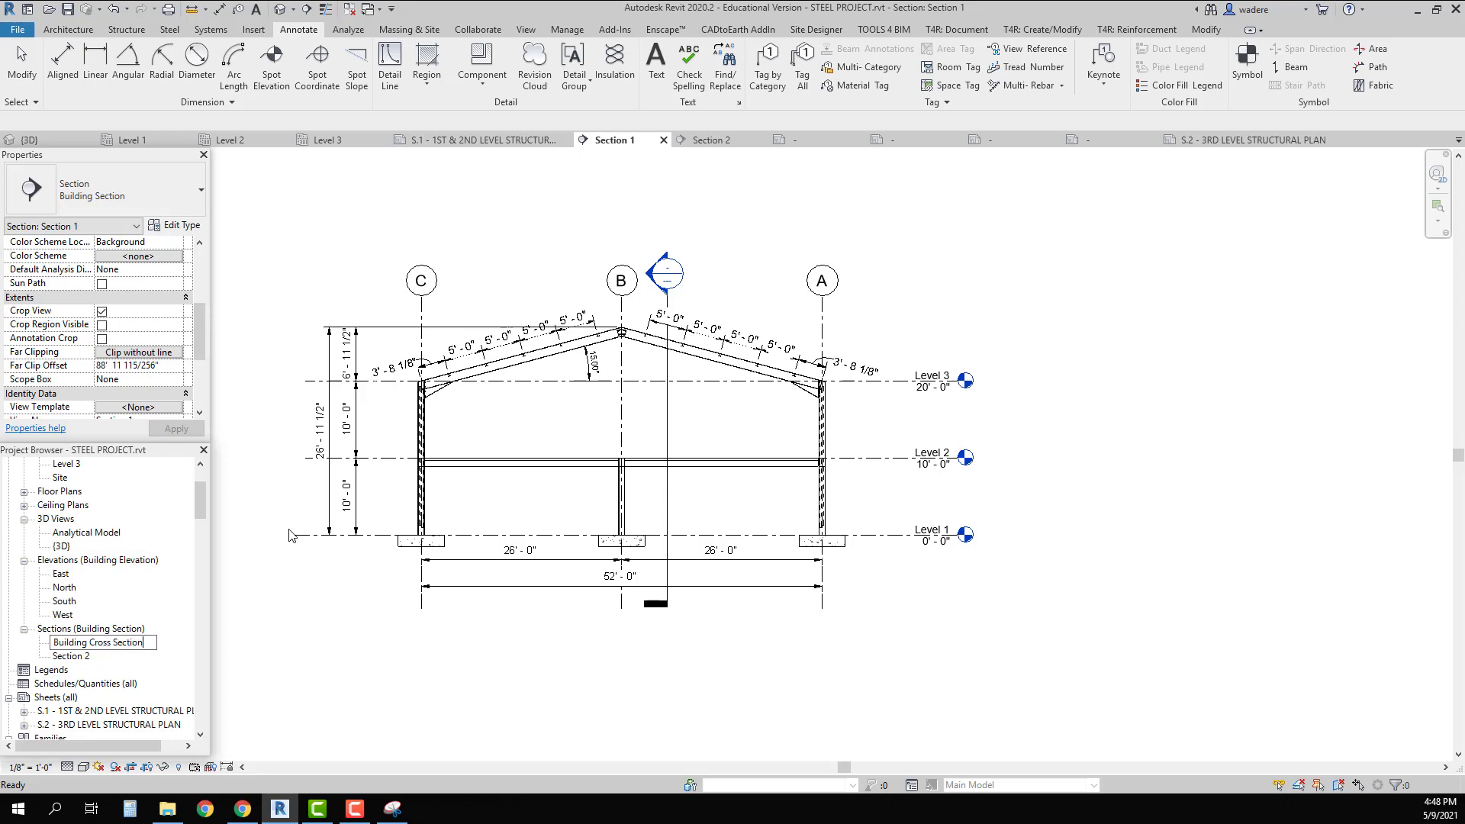
Rename the Section 2 view as Building Longitudinal Section
click(70, 656)
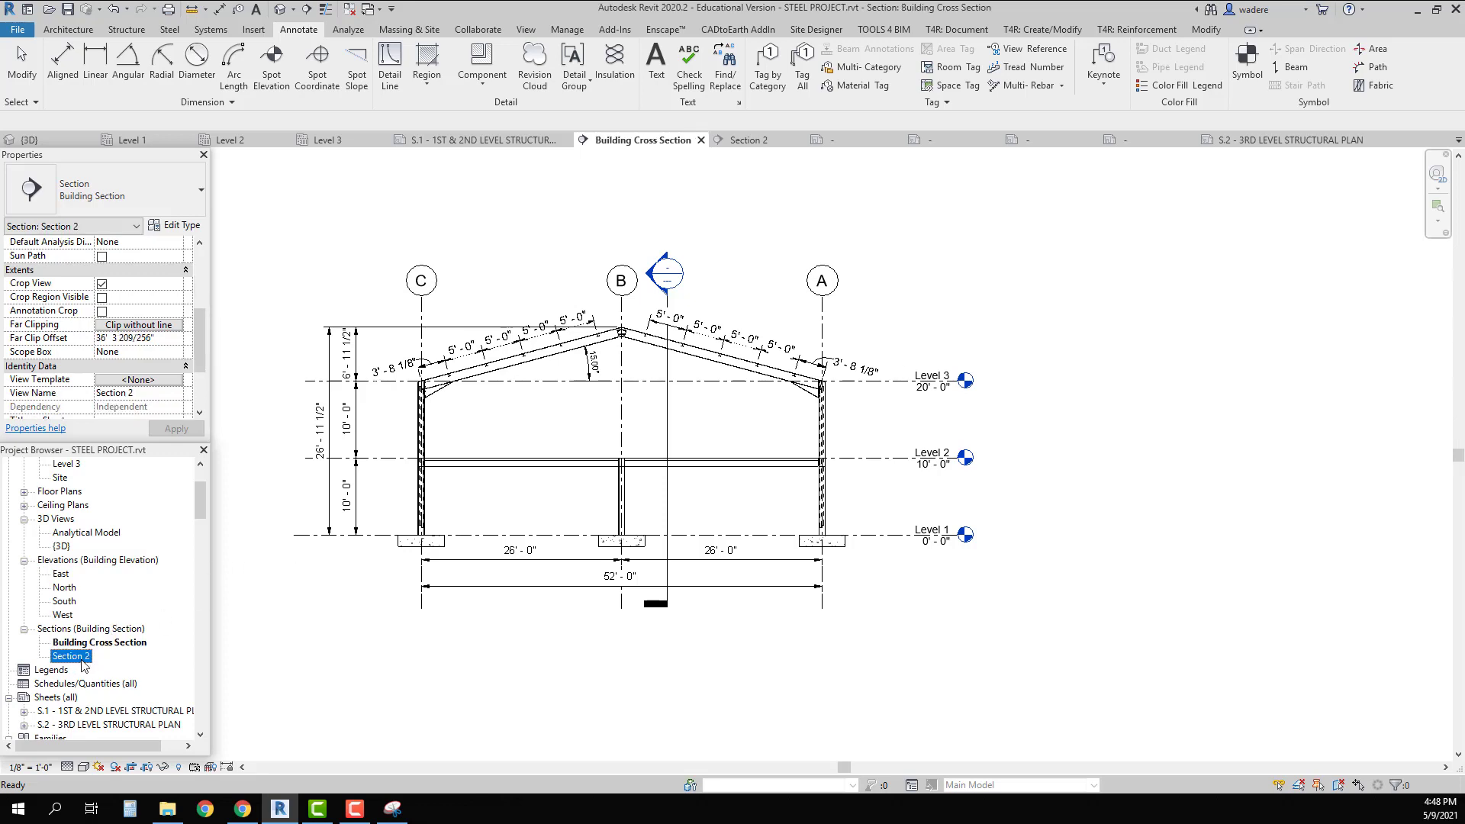
key(F2)
text(B)
key(BackSpace)
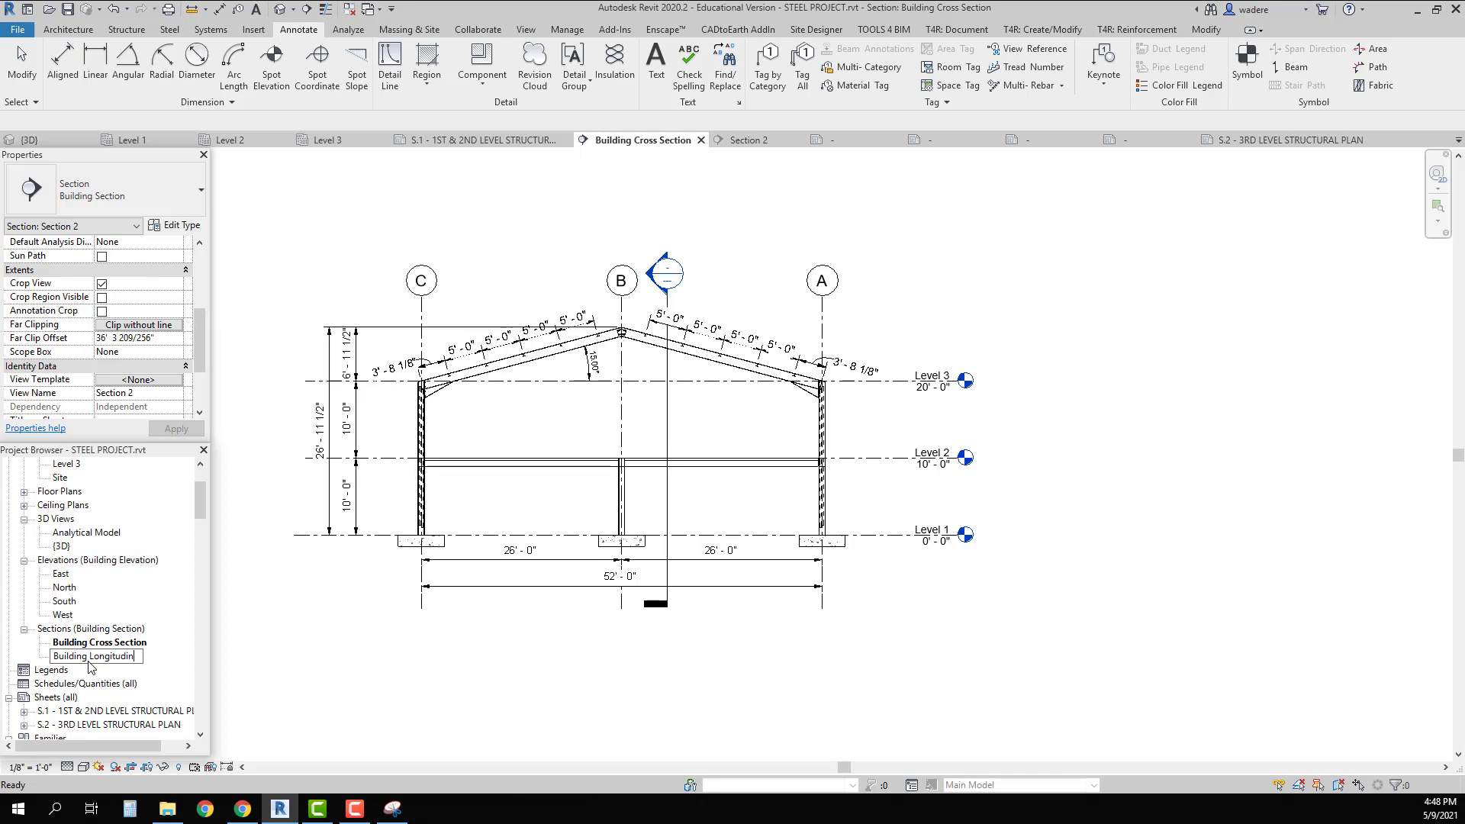
text(nal Section)
click(310, 668)
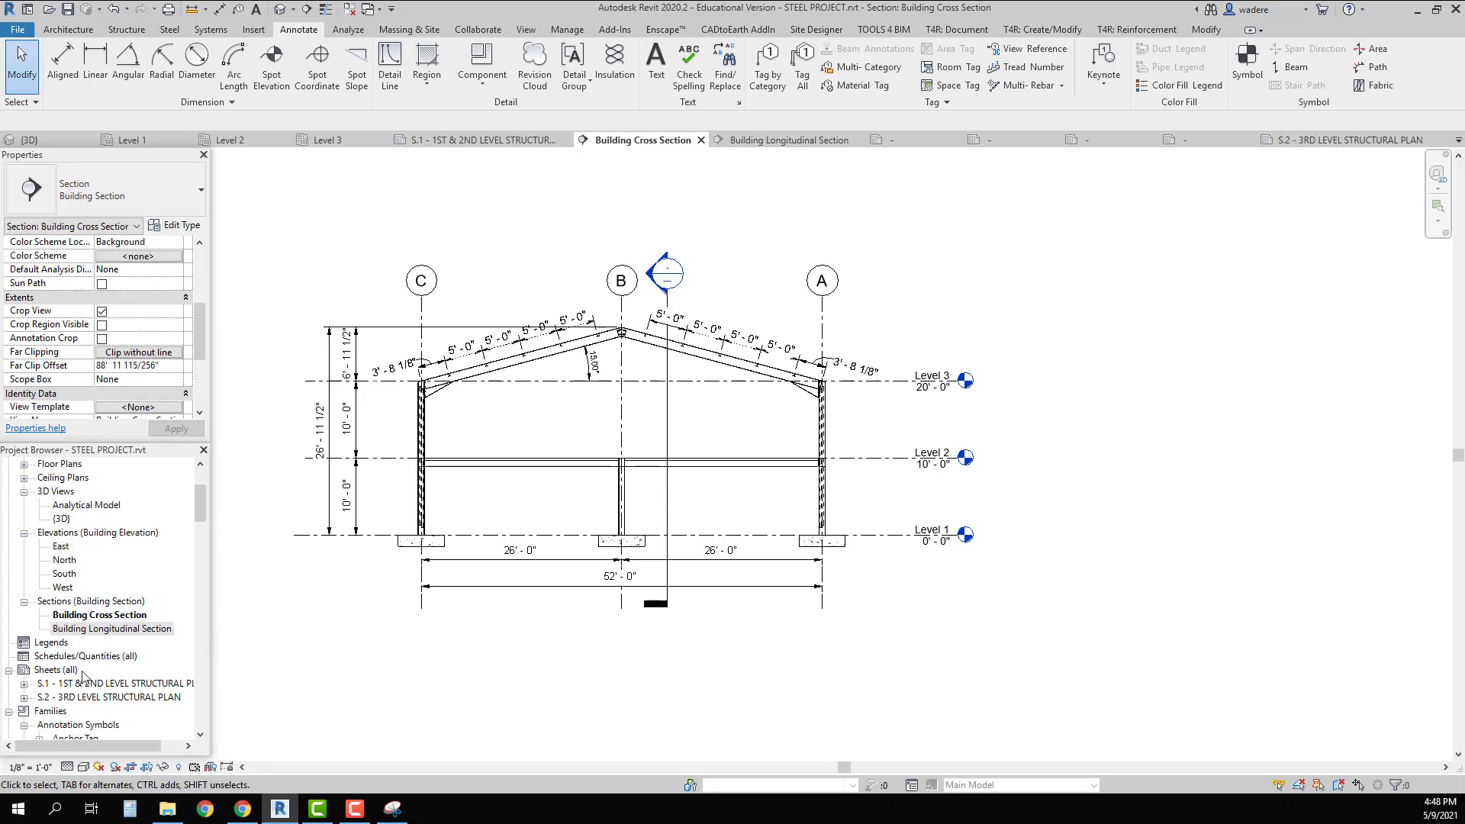
Return to sheet S.2 and check the view title under the building cross section
double_click(78, 698)
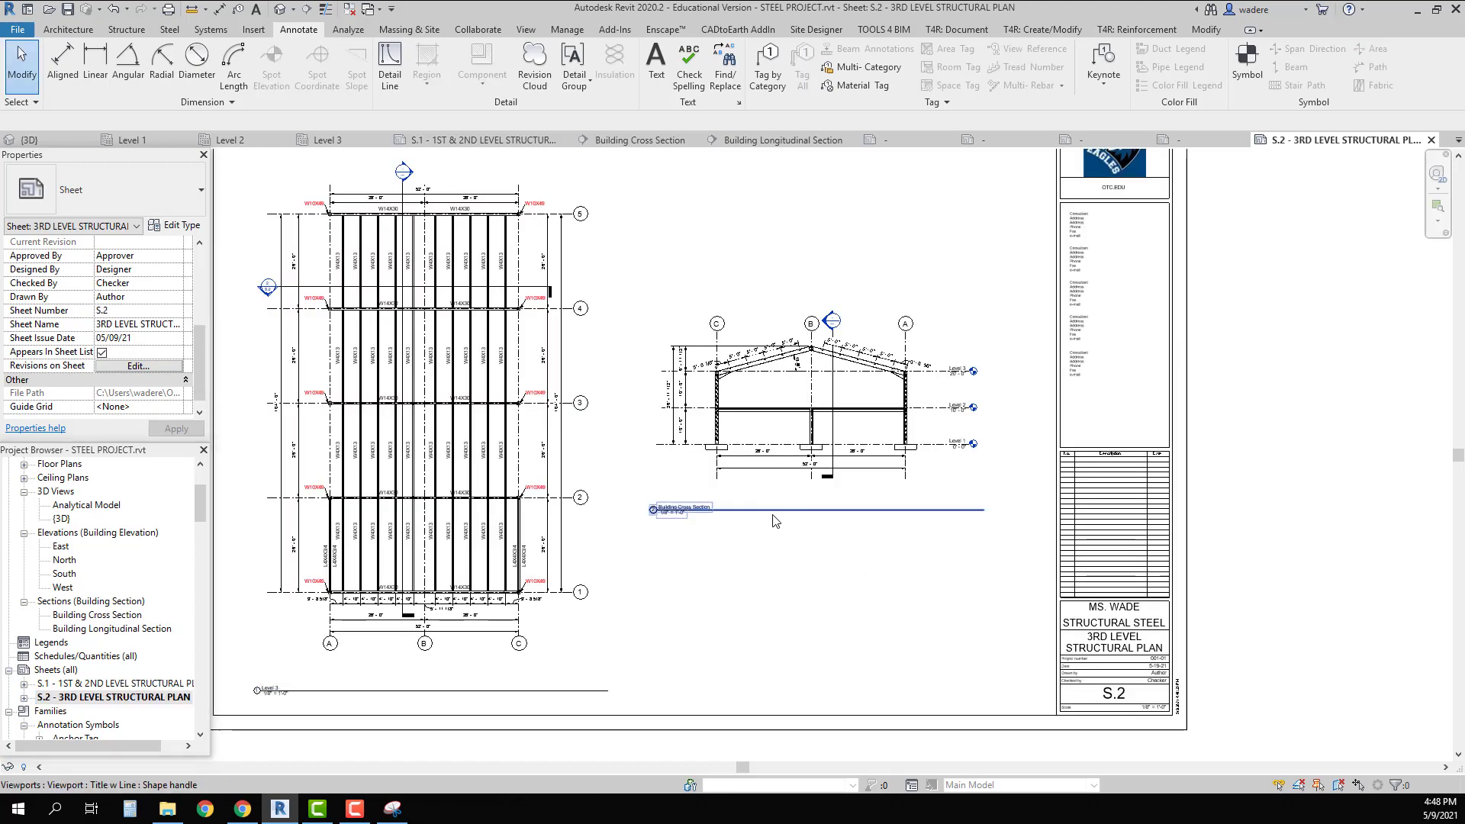
scroll(635, 501, down, 2)
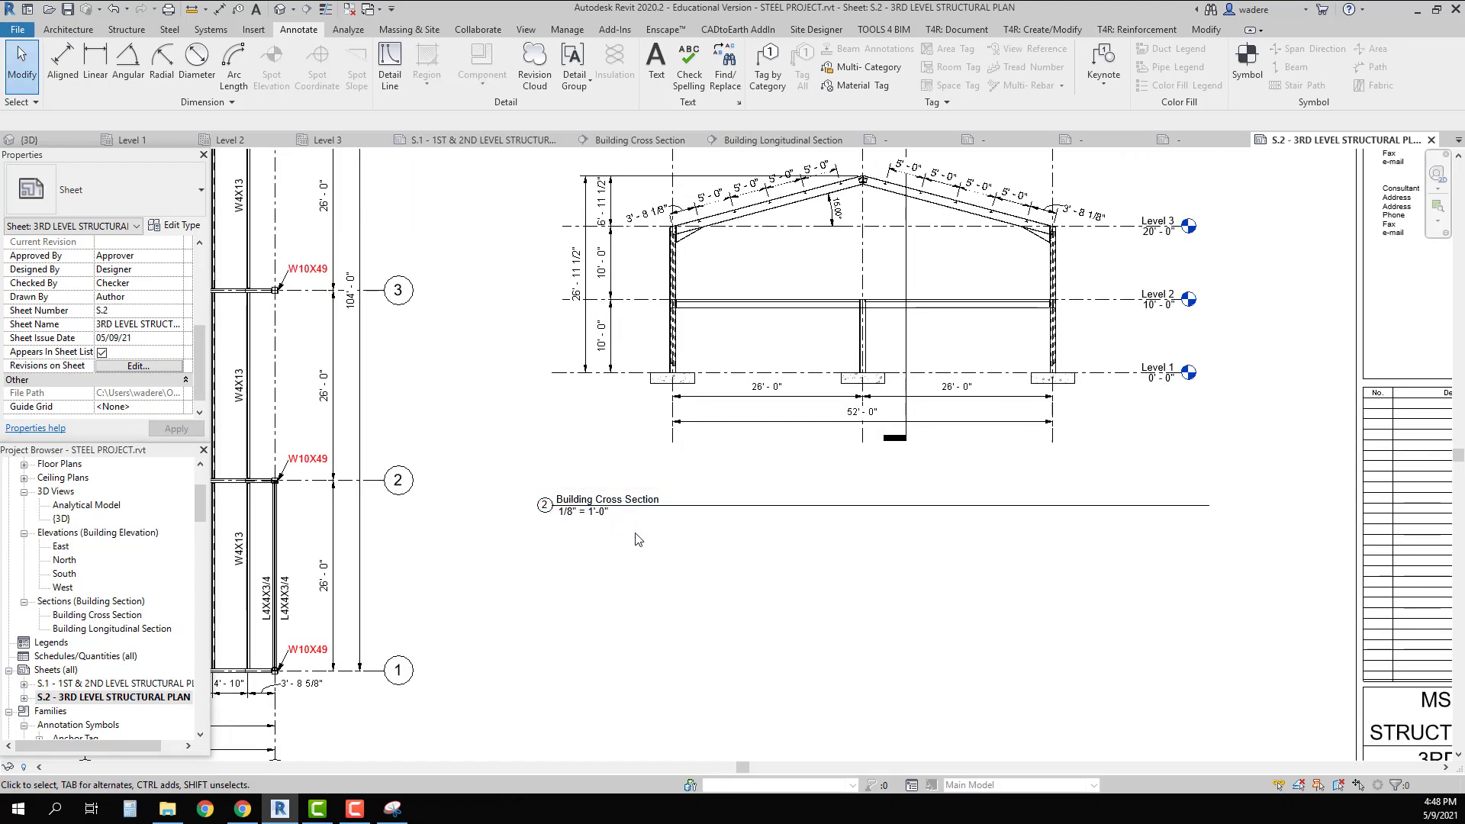
Extend the sheet name in the S.2 title block to read 3RD LEVEL STRUCTURAL PLAN & BUILDING CROSS SECTION
scroll(646, 561, down, 2)
scroll(559, 467, up, 3)
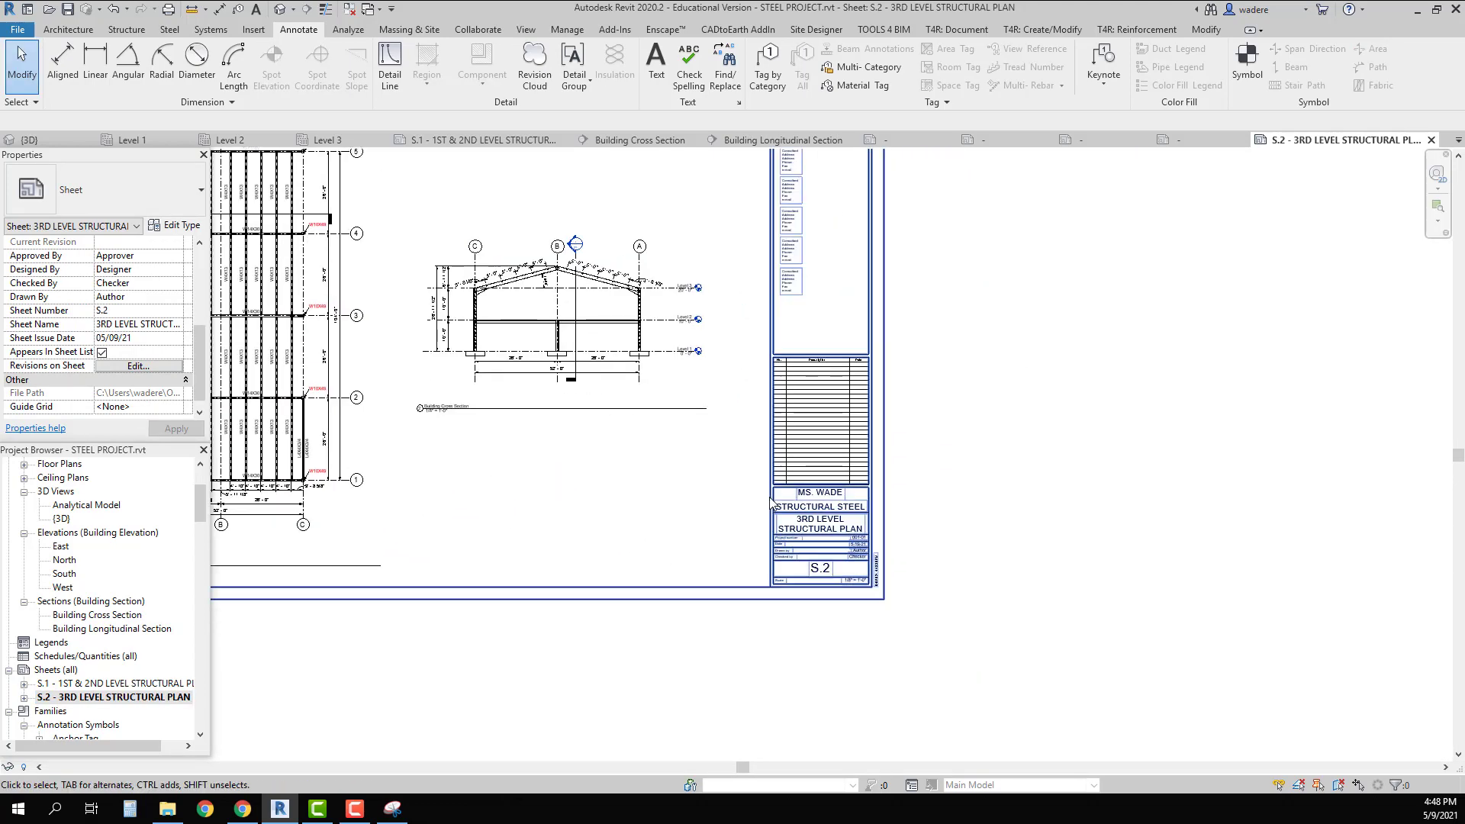
click(828, 534)
click(885, 526)
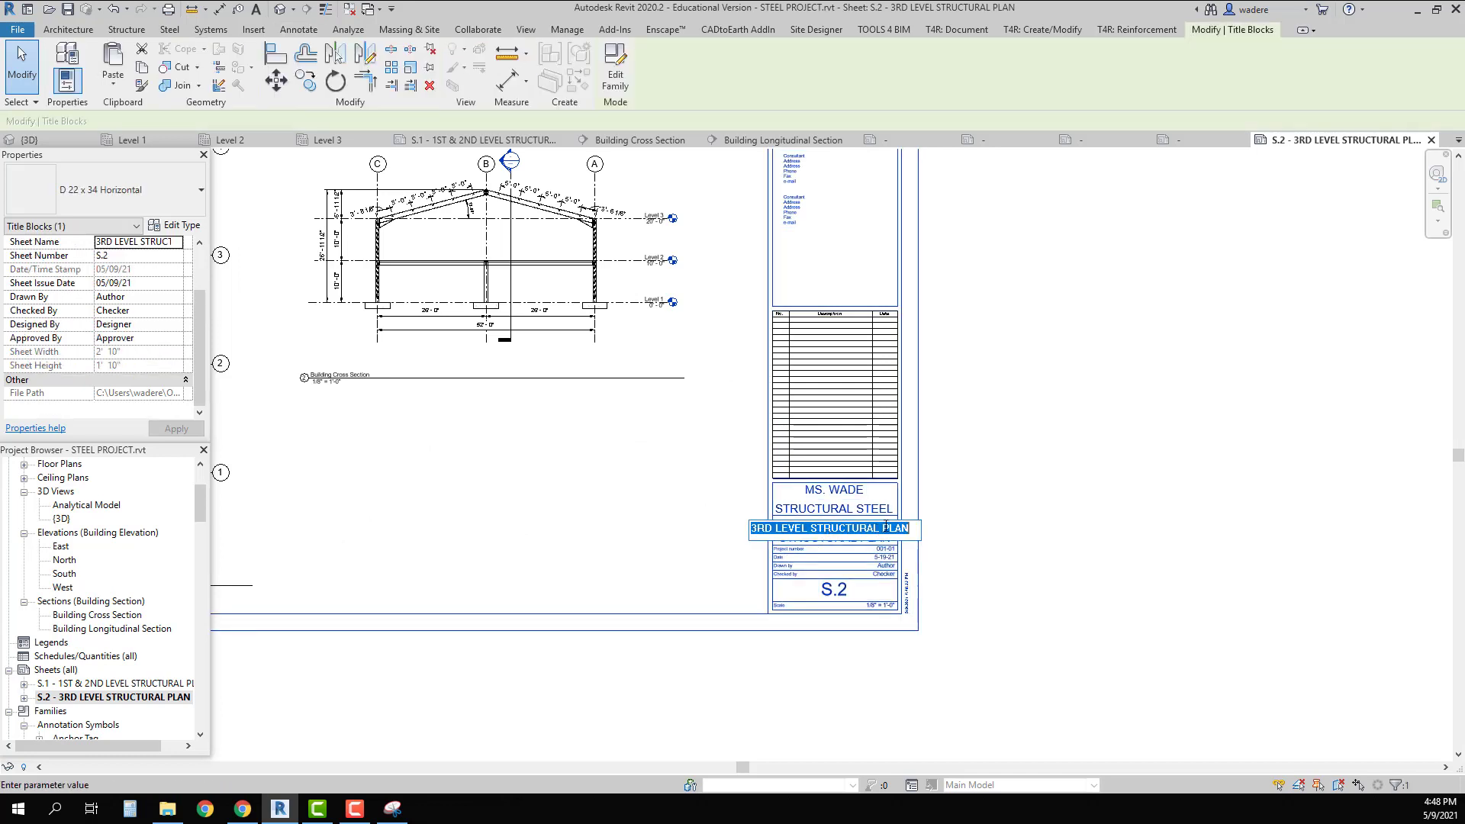
click(911, 528)
text(& )
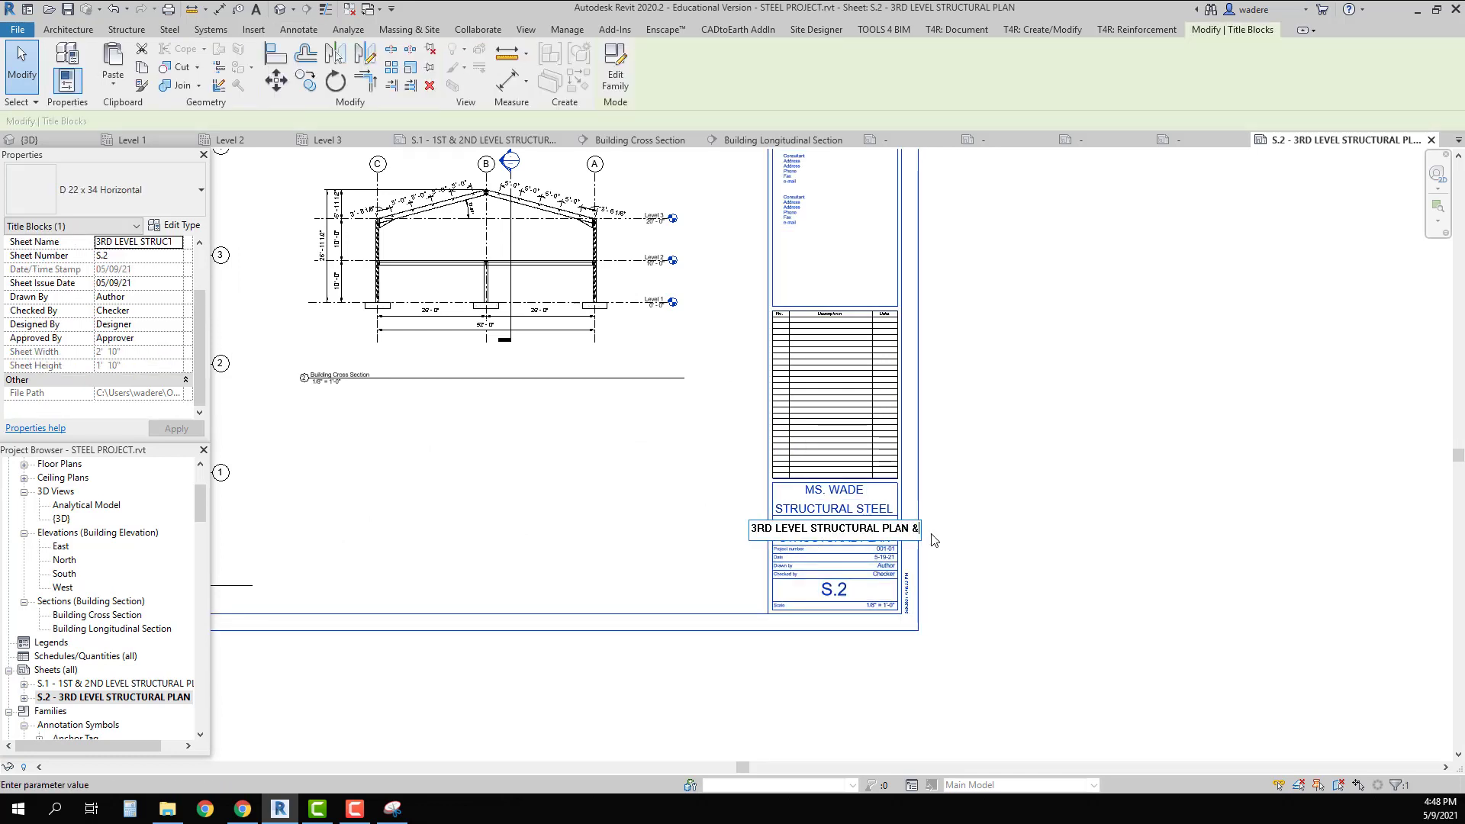
text(Build)
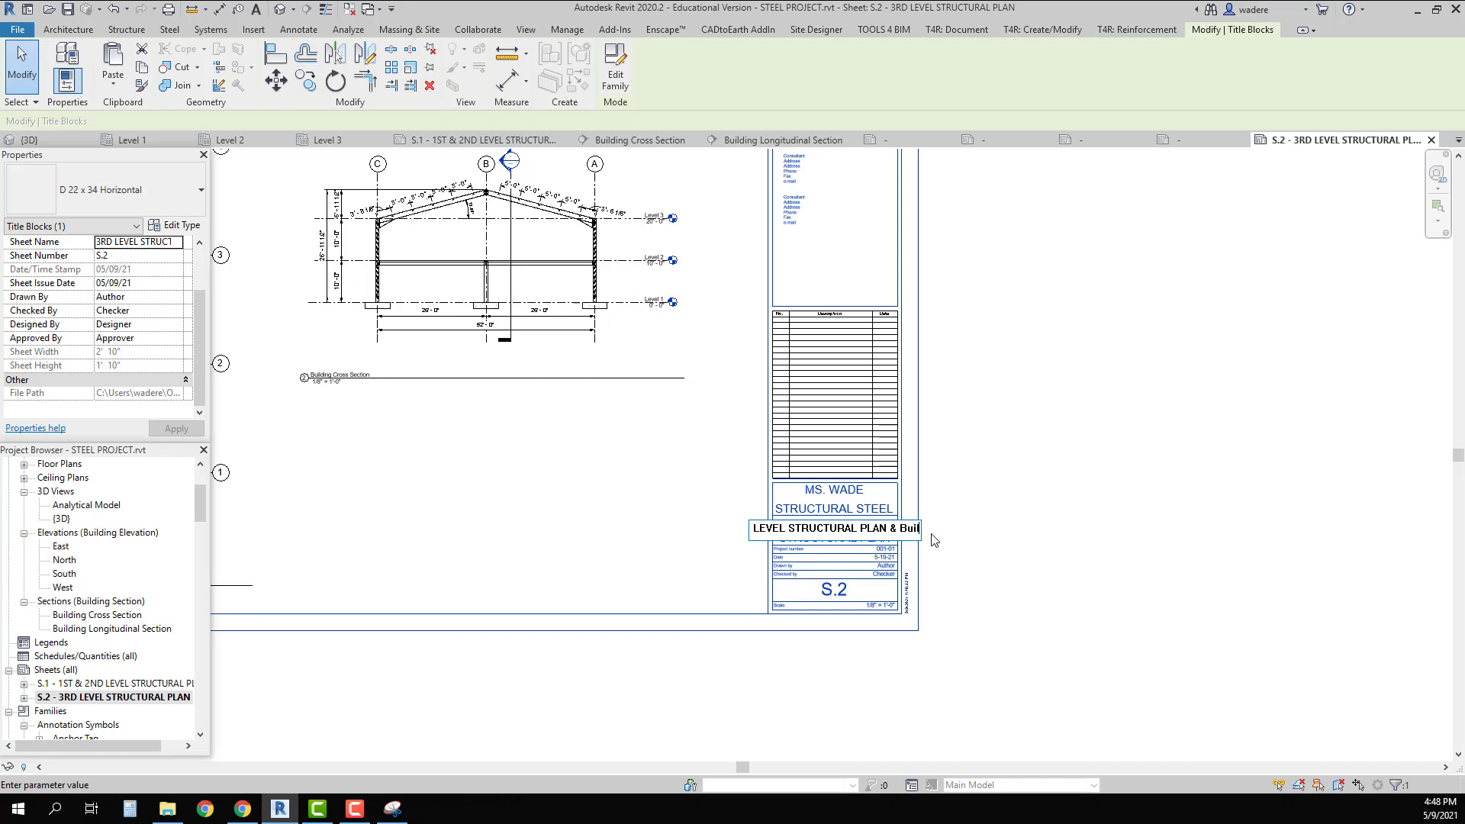
key(BackSpace)
key(BackSpace)
key(BackSpace)
key(BackSpace)
text(UILDING CR)
text(OSS SECTION)
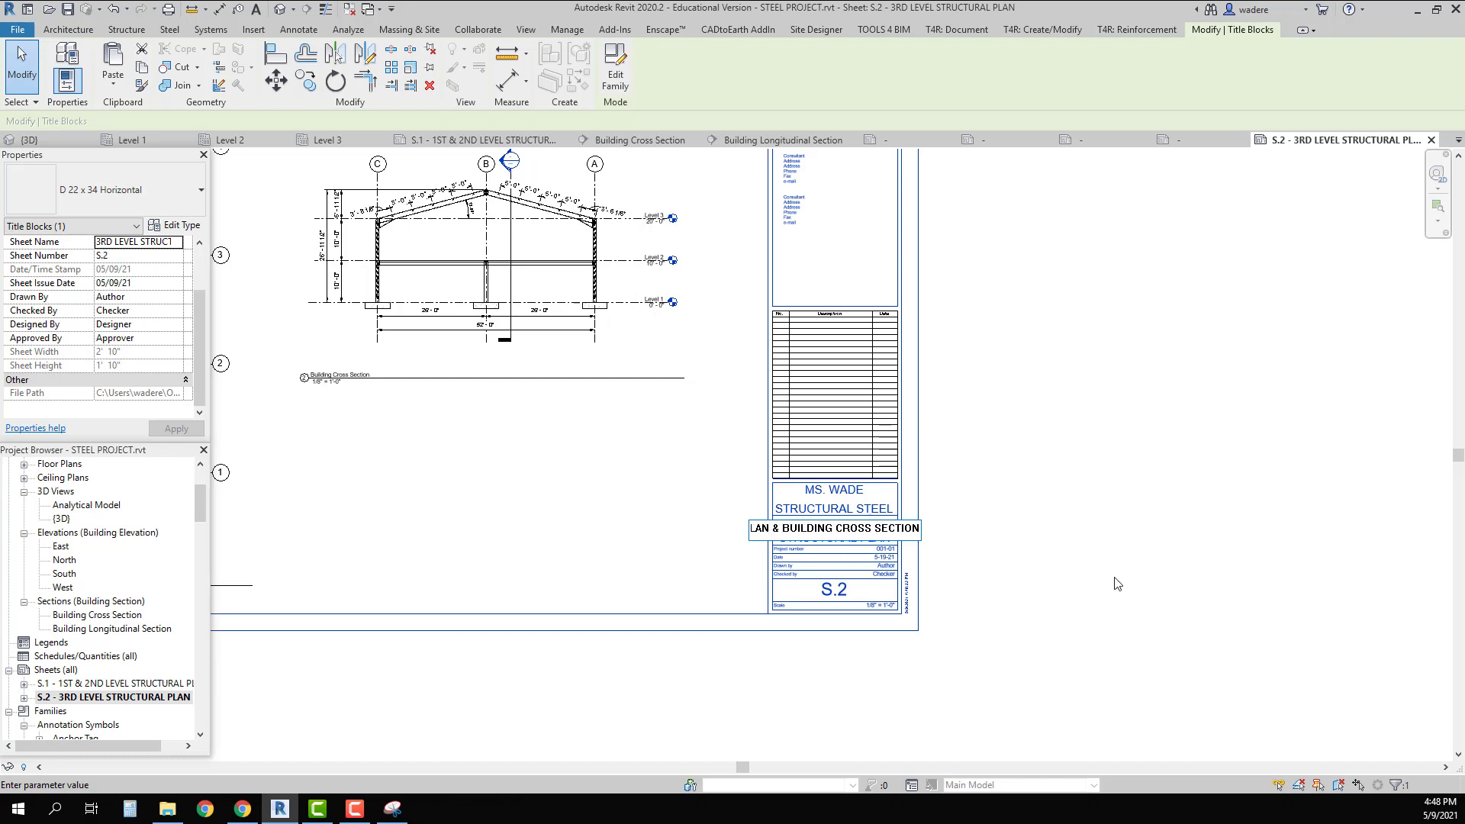
key(Return)
Shorten the S.2 sheet name to 3RD LEVEL & BUILDING CROSS SECTION in the title block
scroll(877, 542, up, 4)
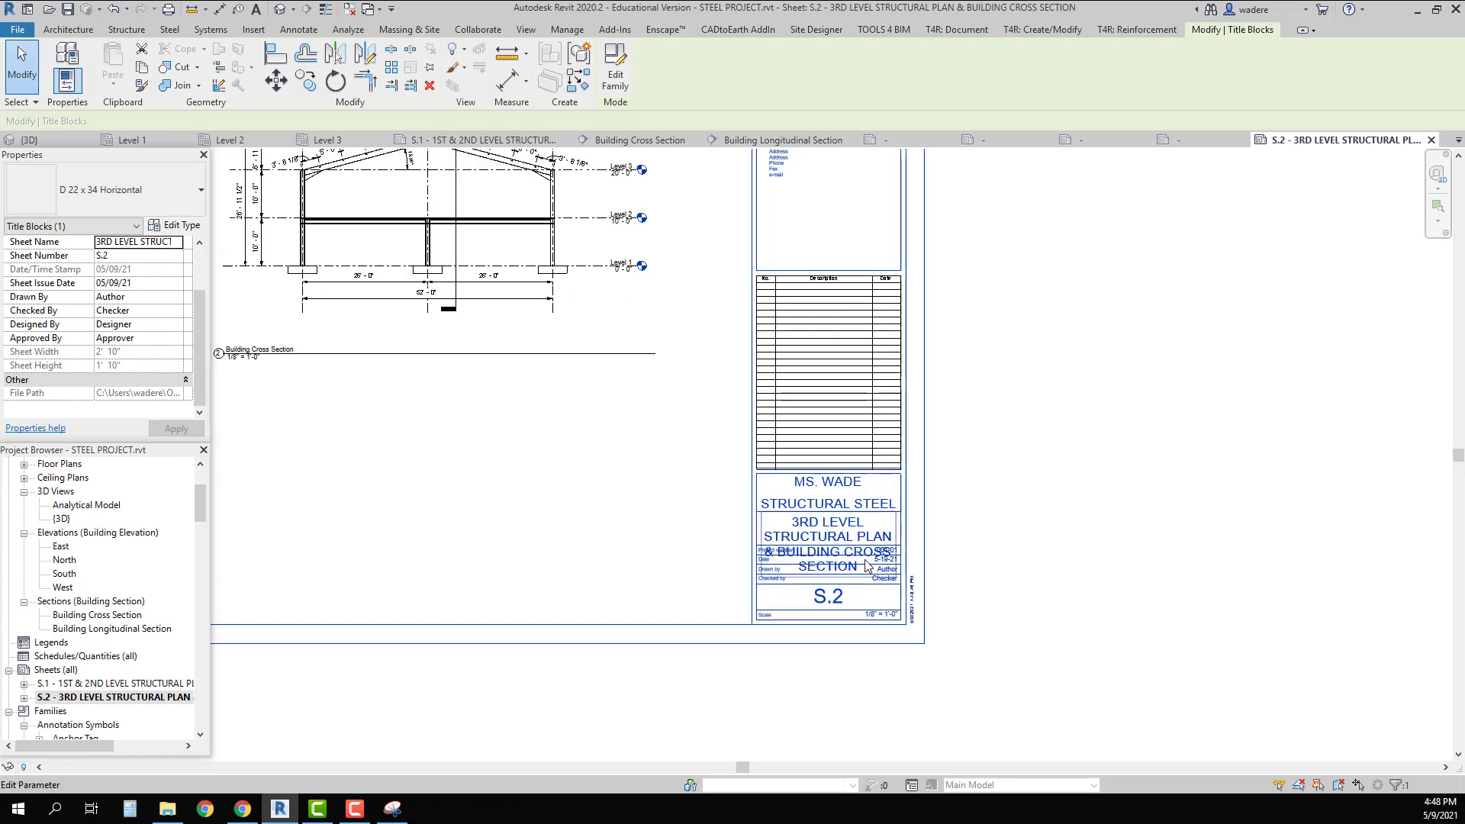
scroll(862, 572, up, 2)
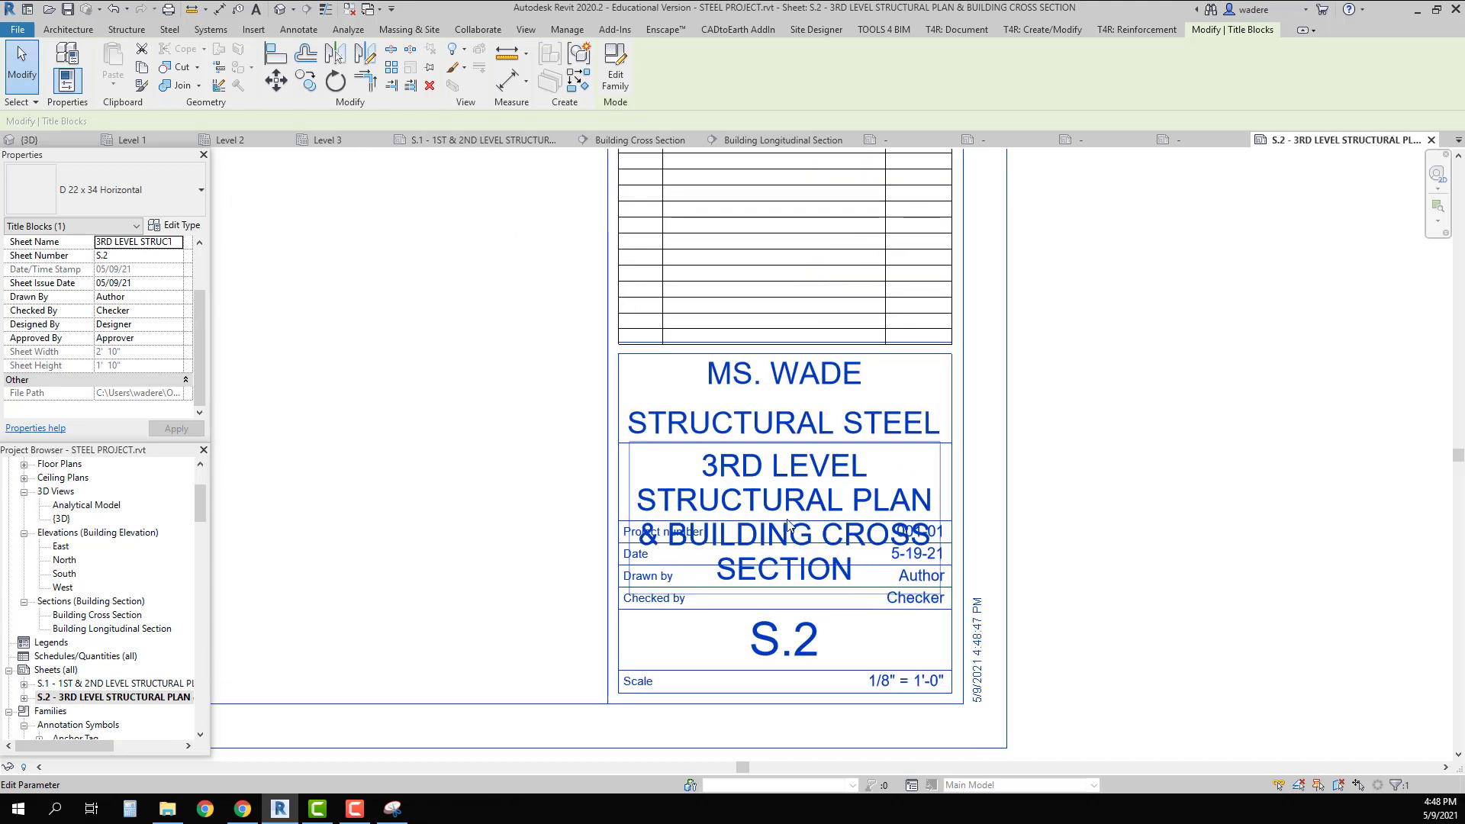
scroll(785, 521, up, 1)
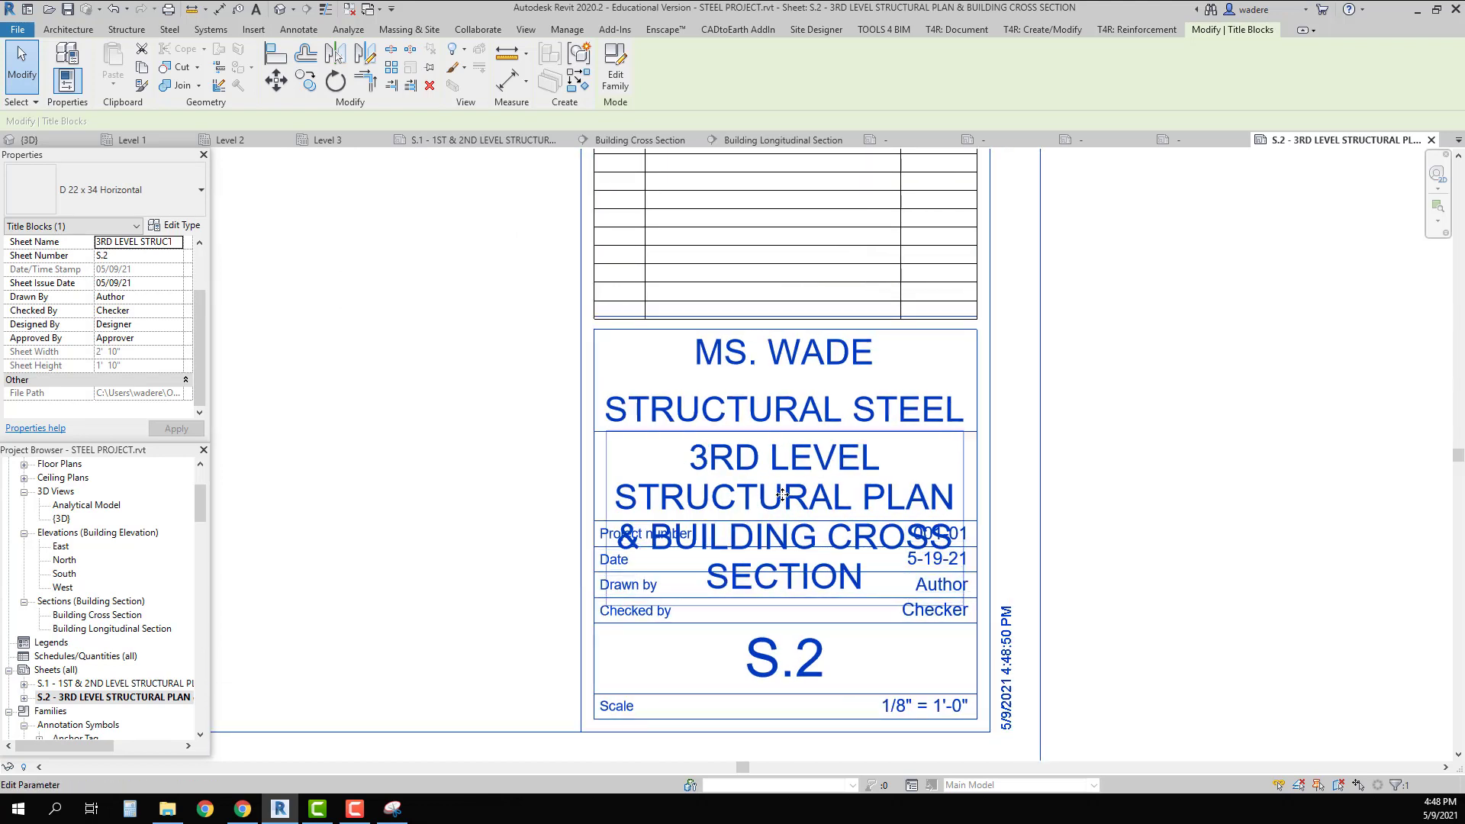
click(794, 508)
click(781, 488)
click(781, 486)
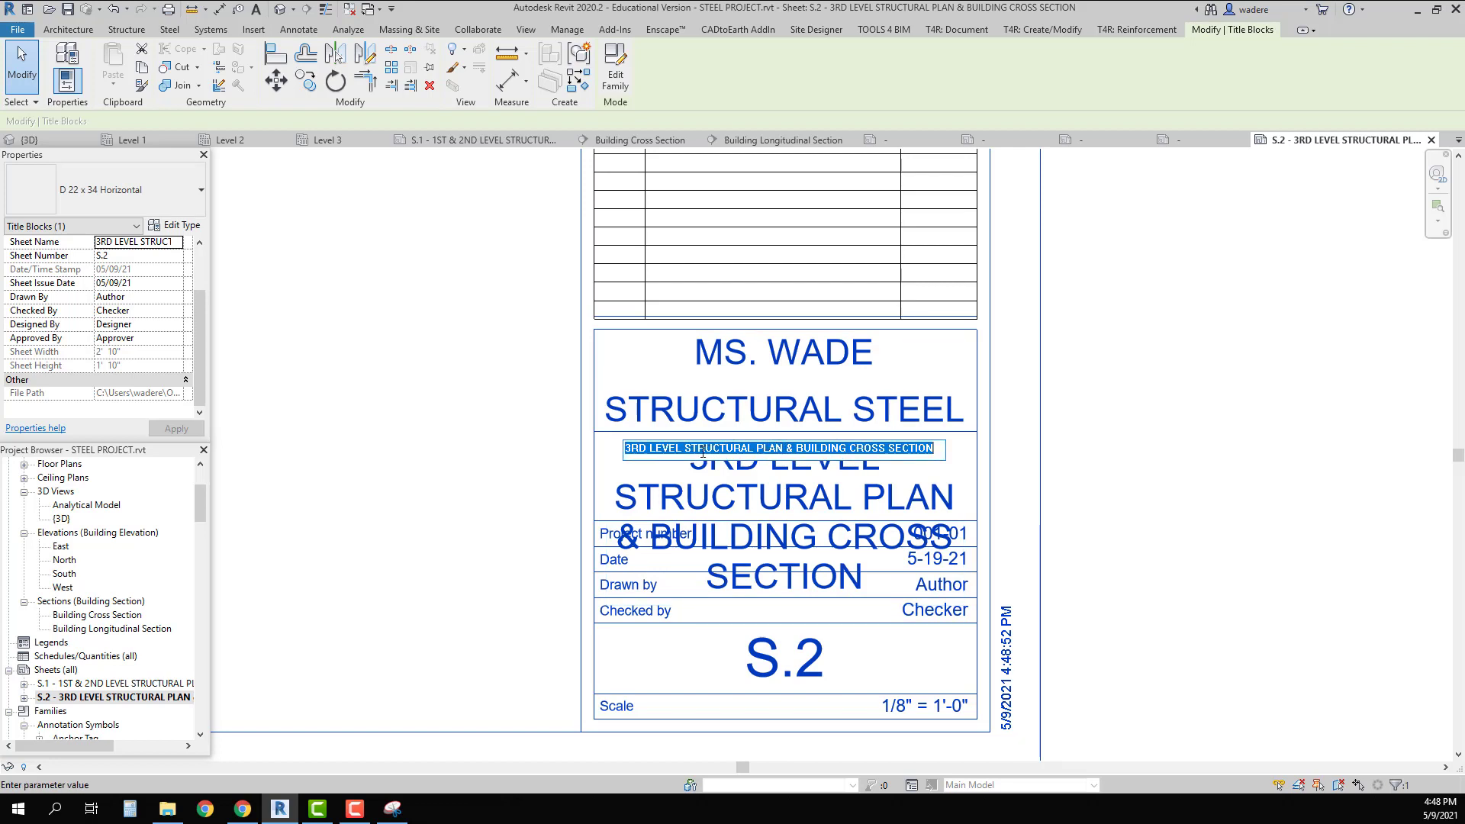
drag(786, 450, 683, 451)
key(Delete)
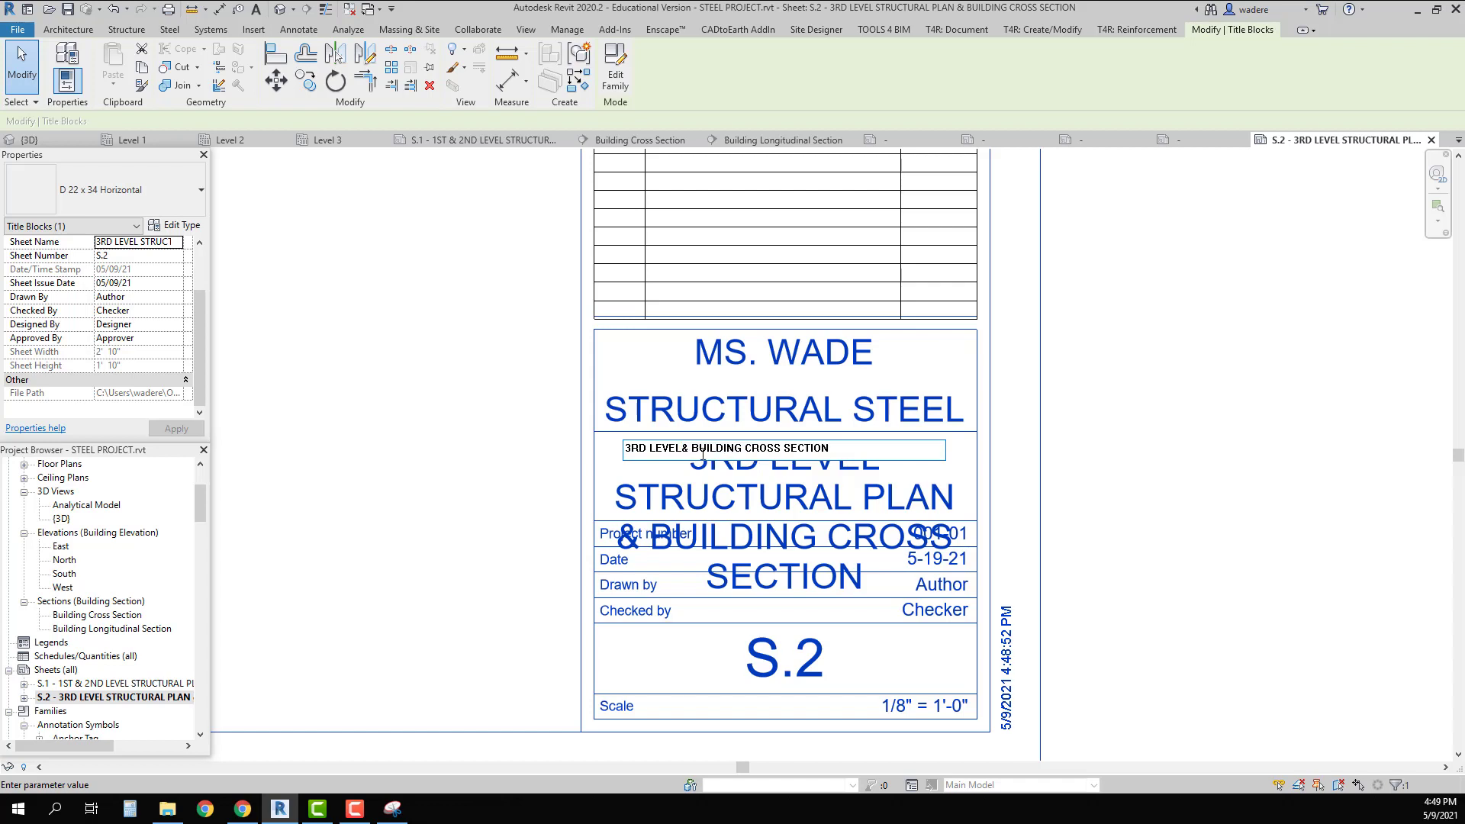
click(1156, 494)
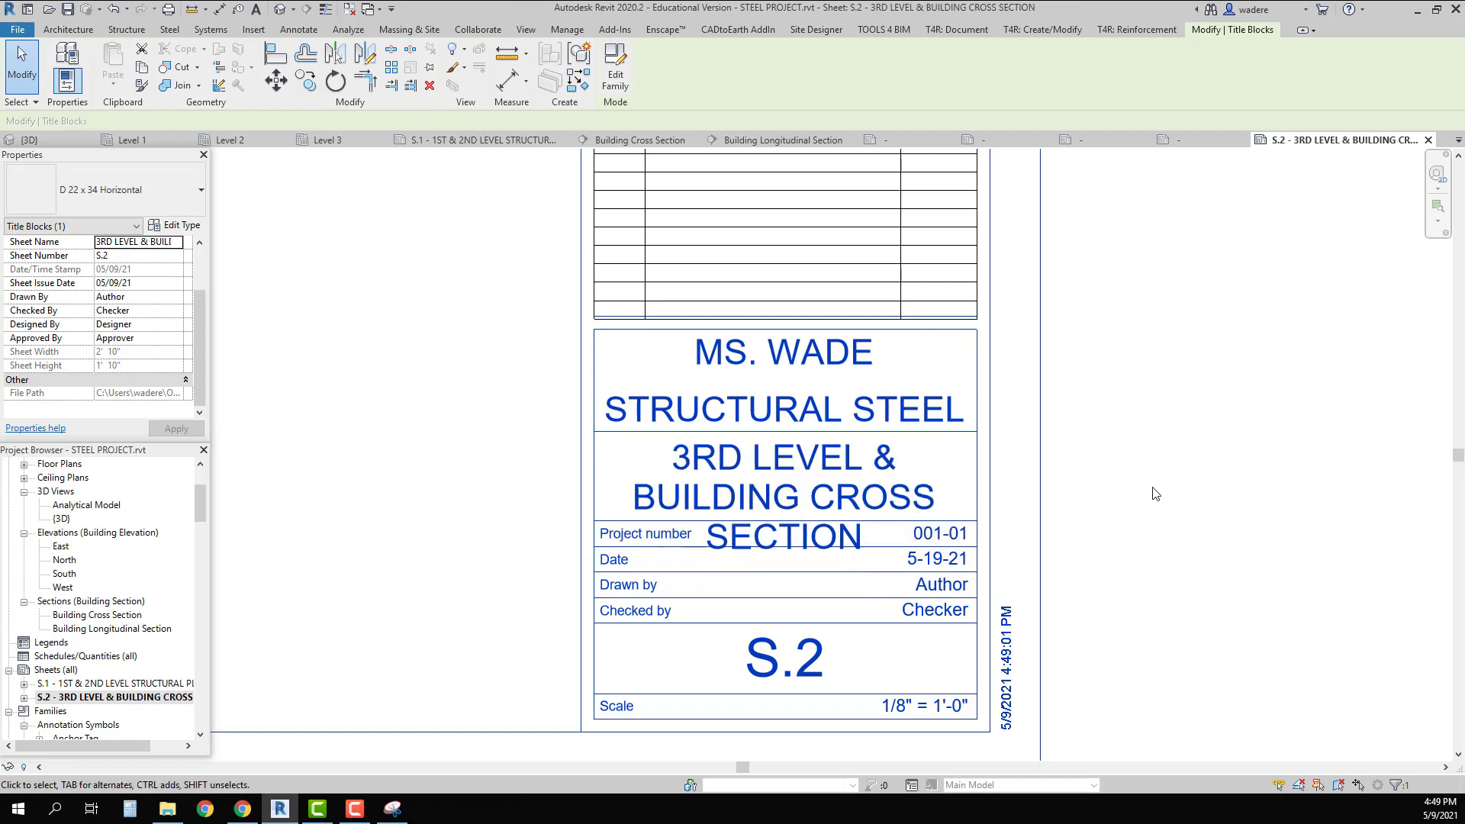
Abbreviate the building wording so the S.2 sheet name reads 3RD LEVEL & BLDG. CROSS SECTION
click(720, 481)
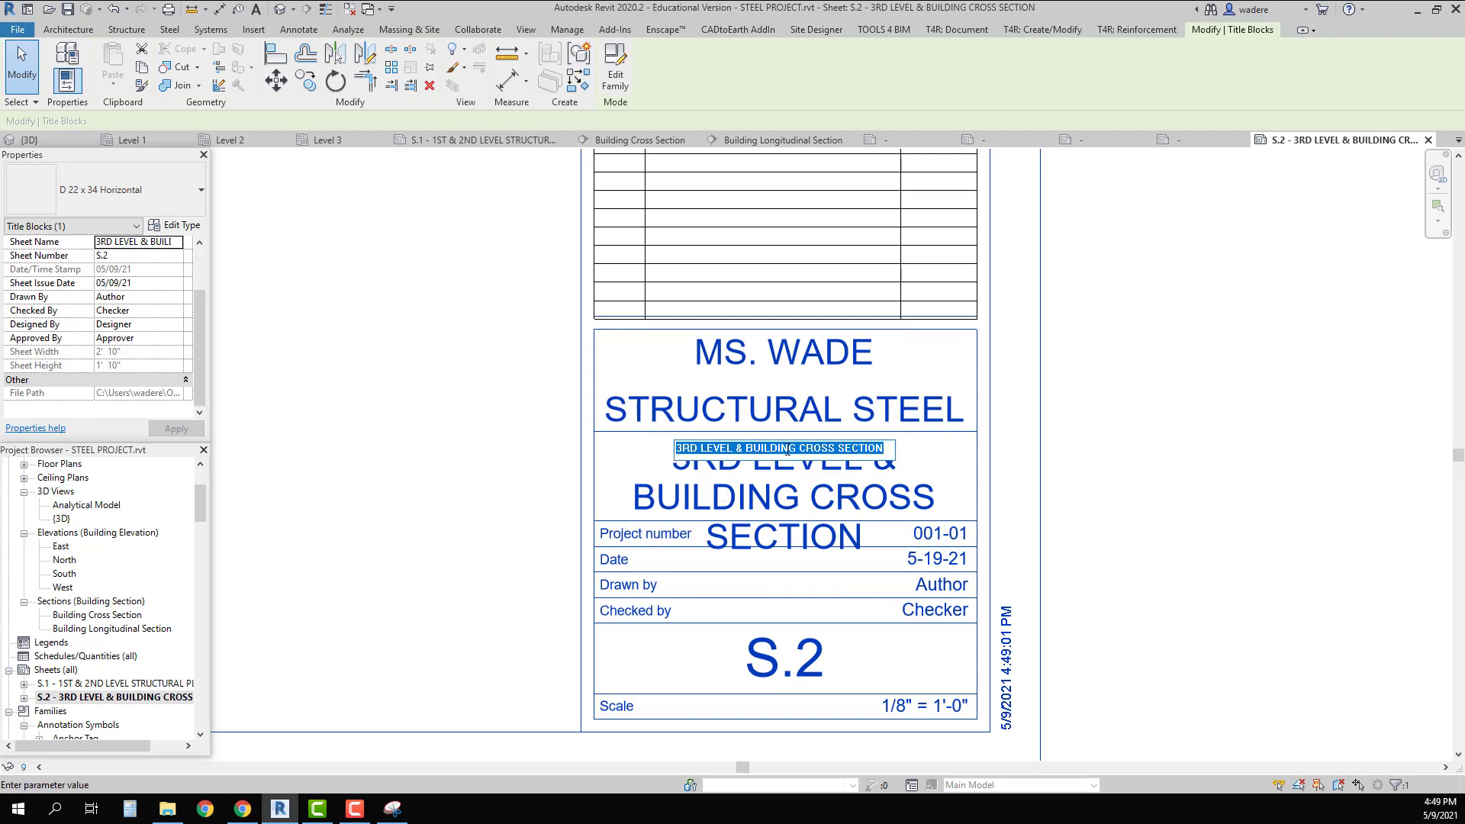
drag(797, 447, 788, 448)
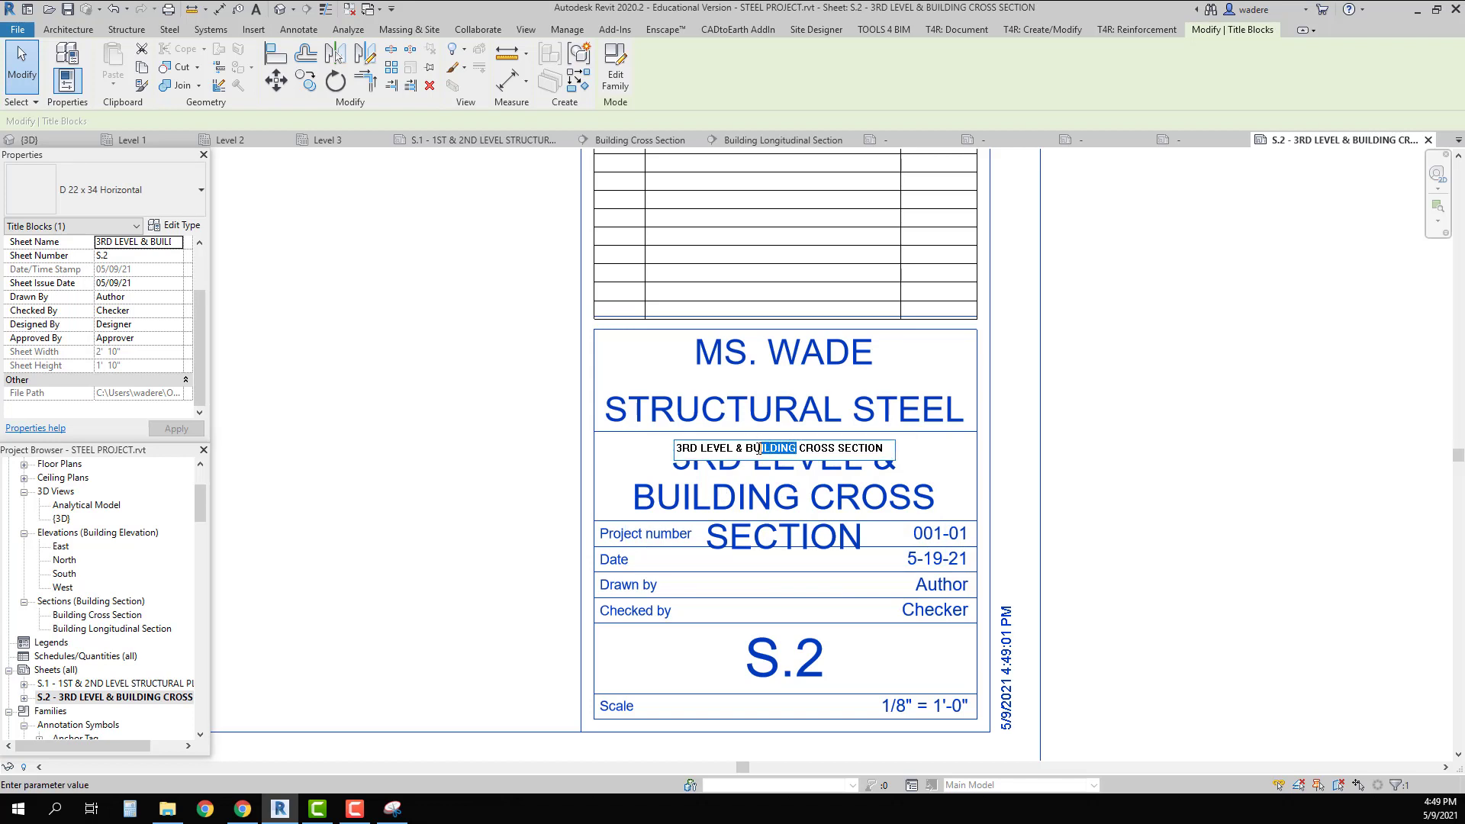
text(LDG)
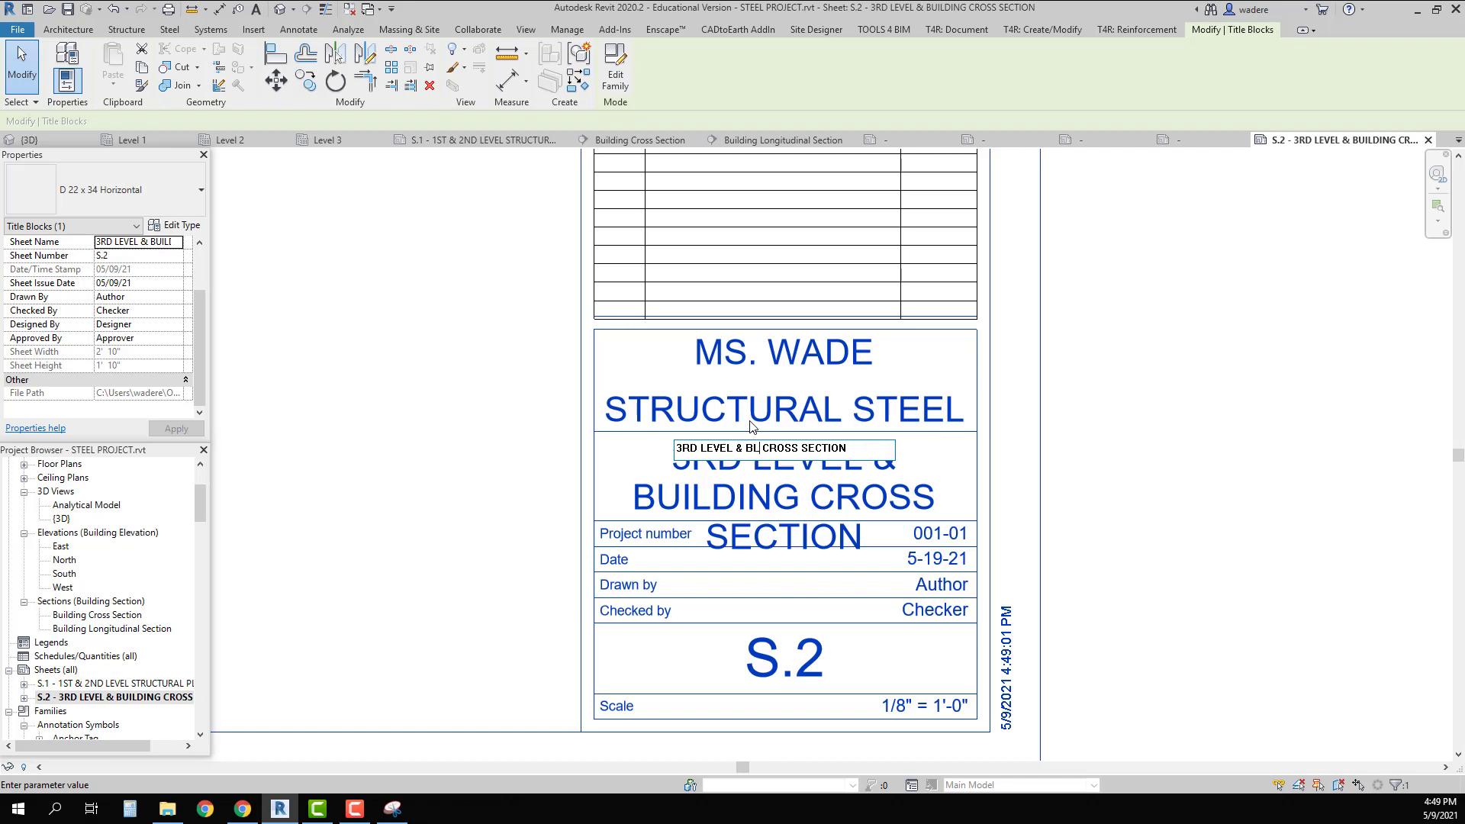
text(.)
click(1175, 381)
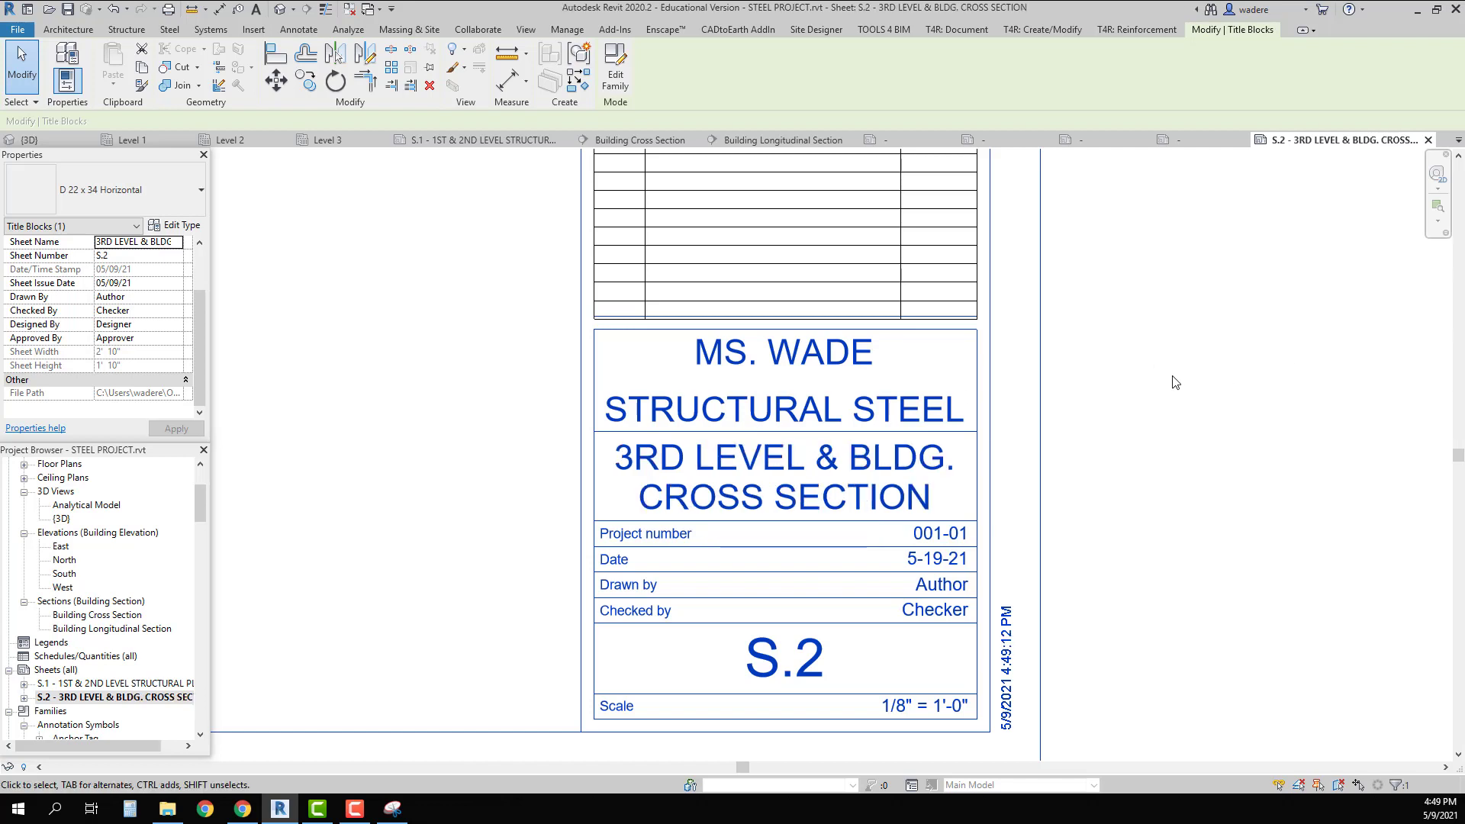
scroll(1238, 456, down, 6)
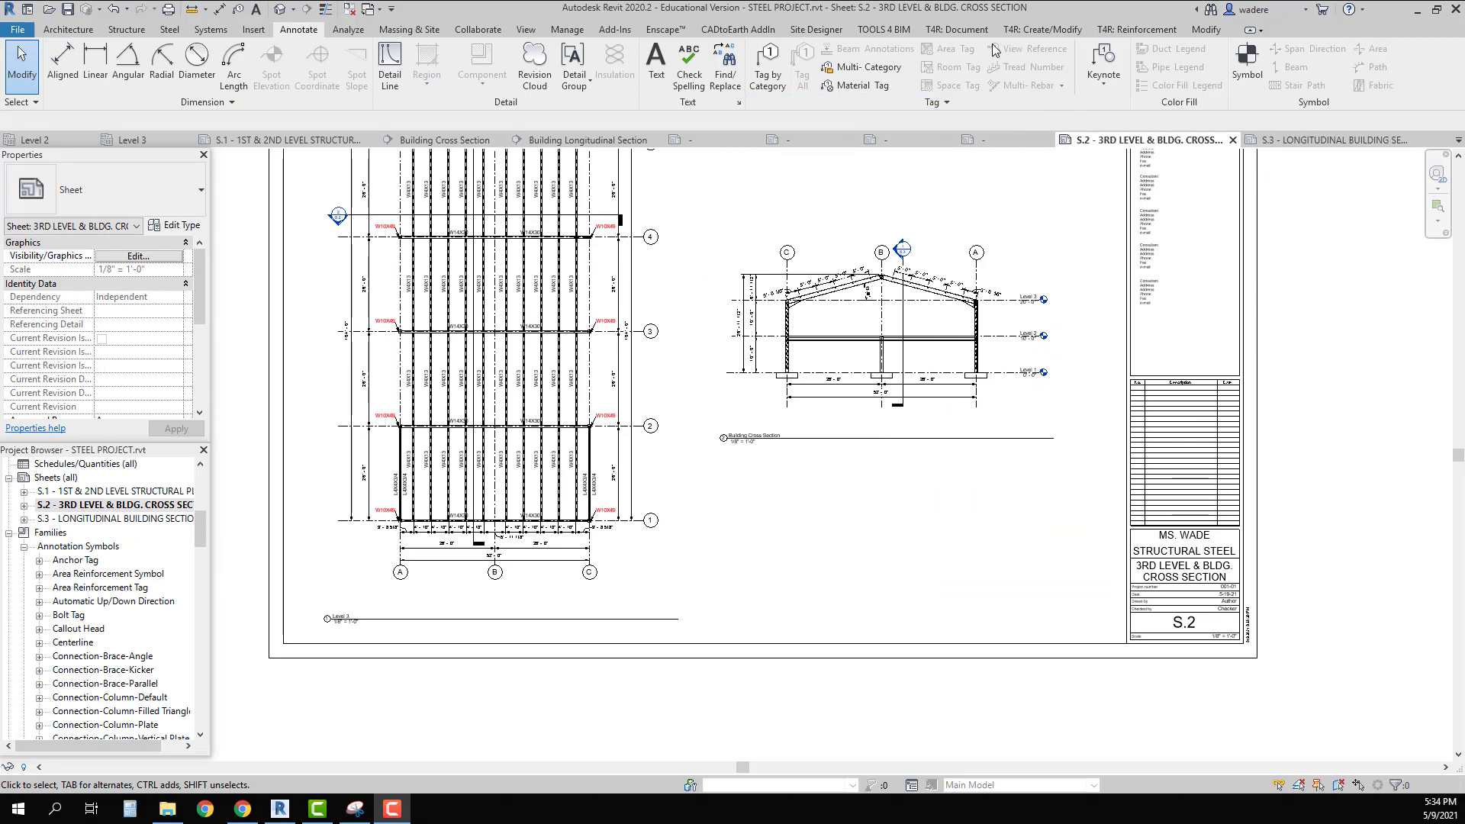
Place a North Arrow 1 symbol at the far end of the Level 3 view title line on sheet S.2
click(1247, 61)
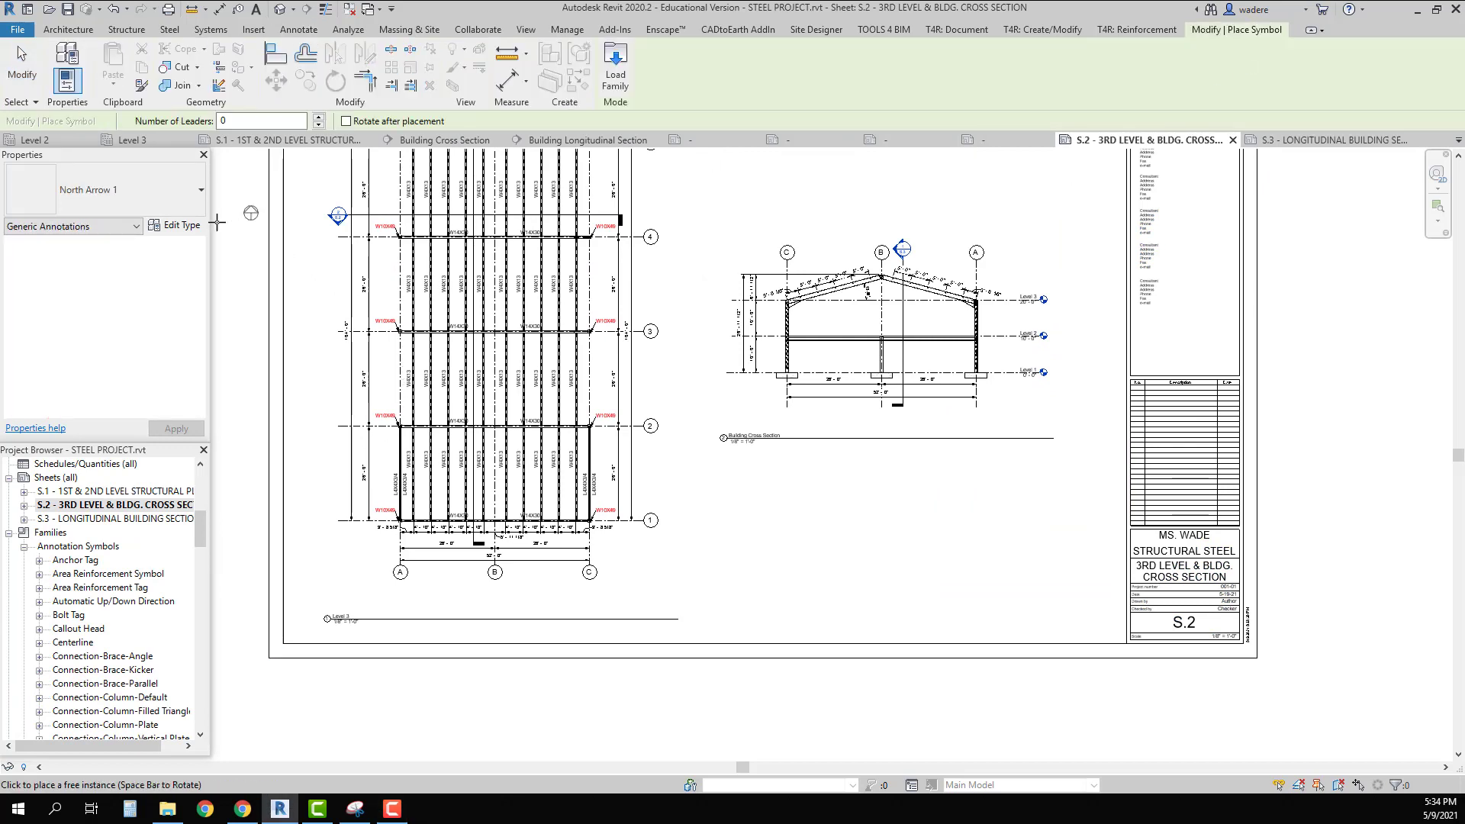
click(133, 200)
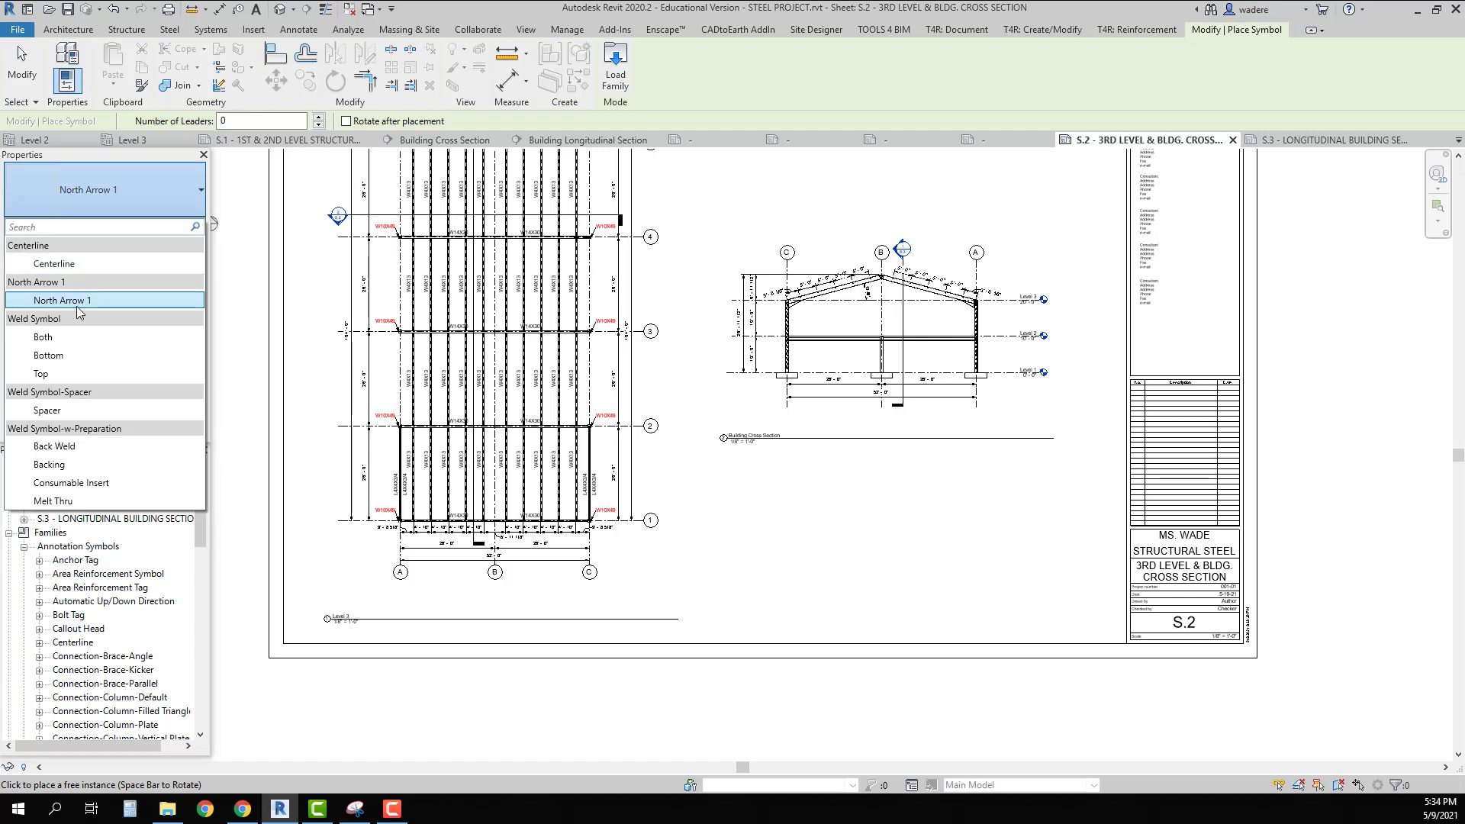
click(76, 304)
scroll(684, 625, up, 2)
scroll(684, 624, up, 3)
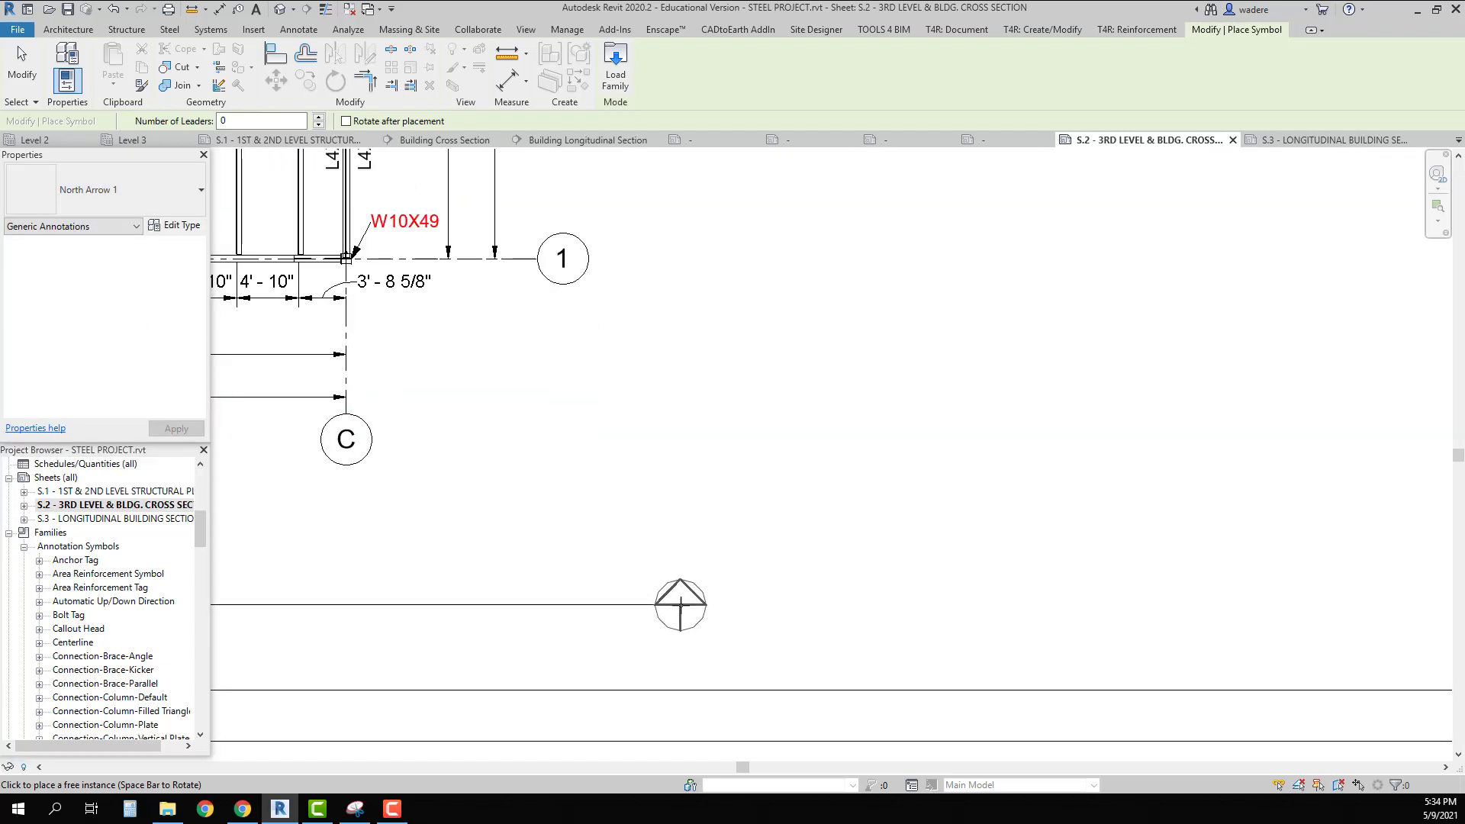
click(681, 605)
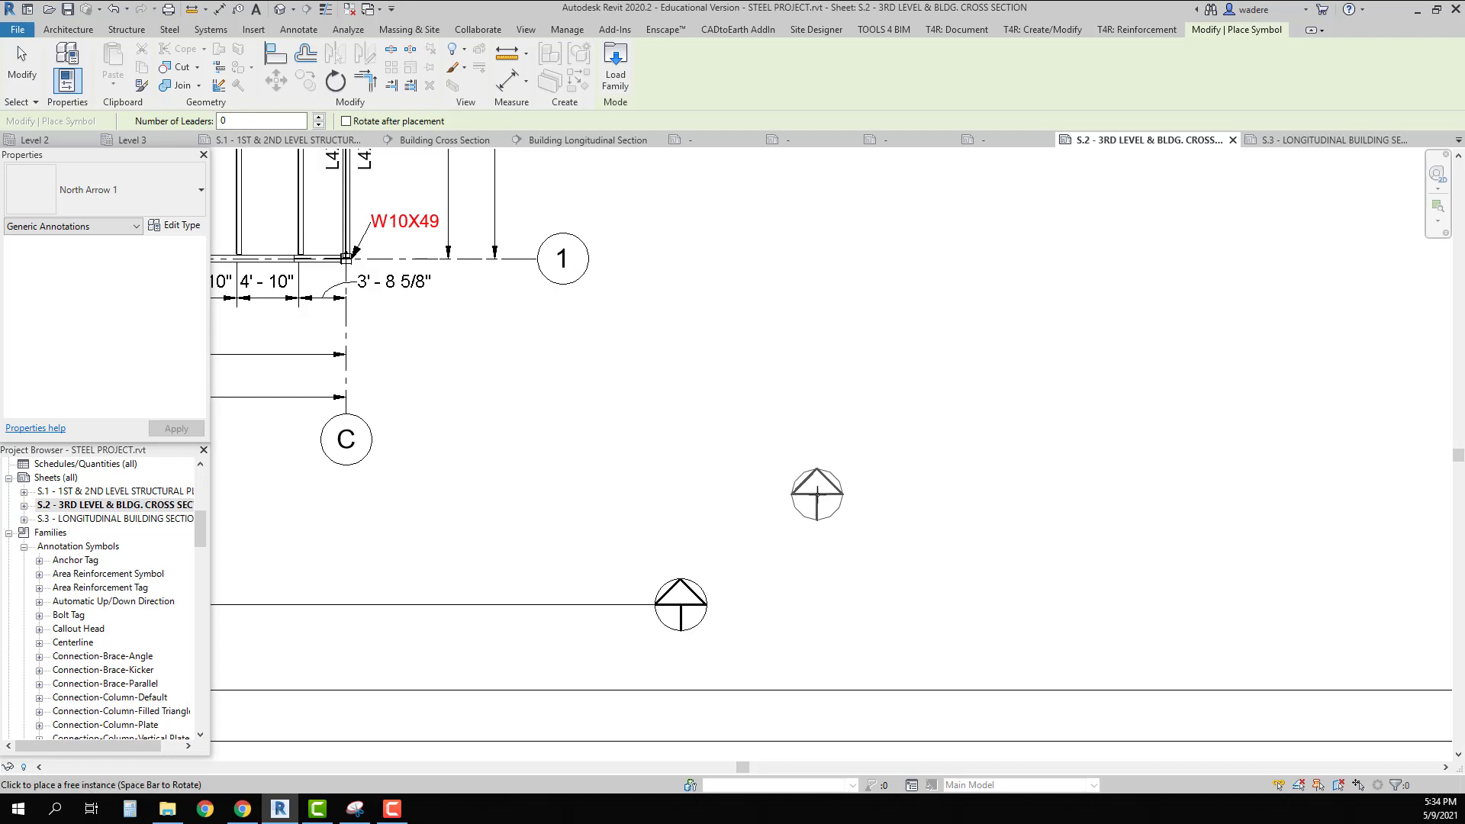
key(Escape)
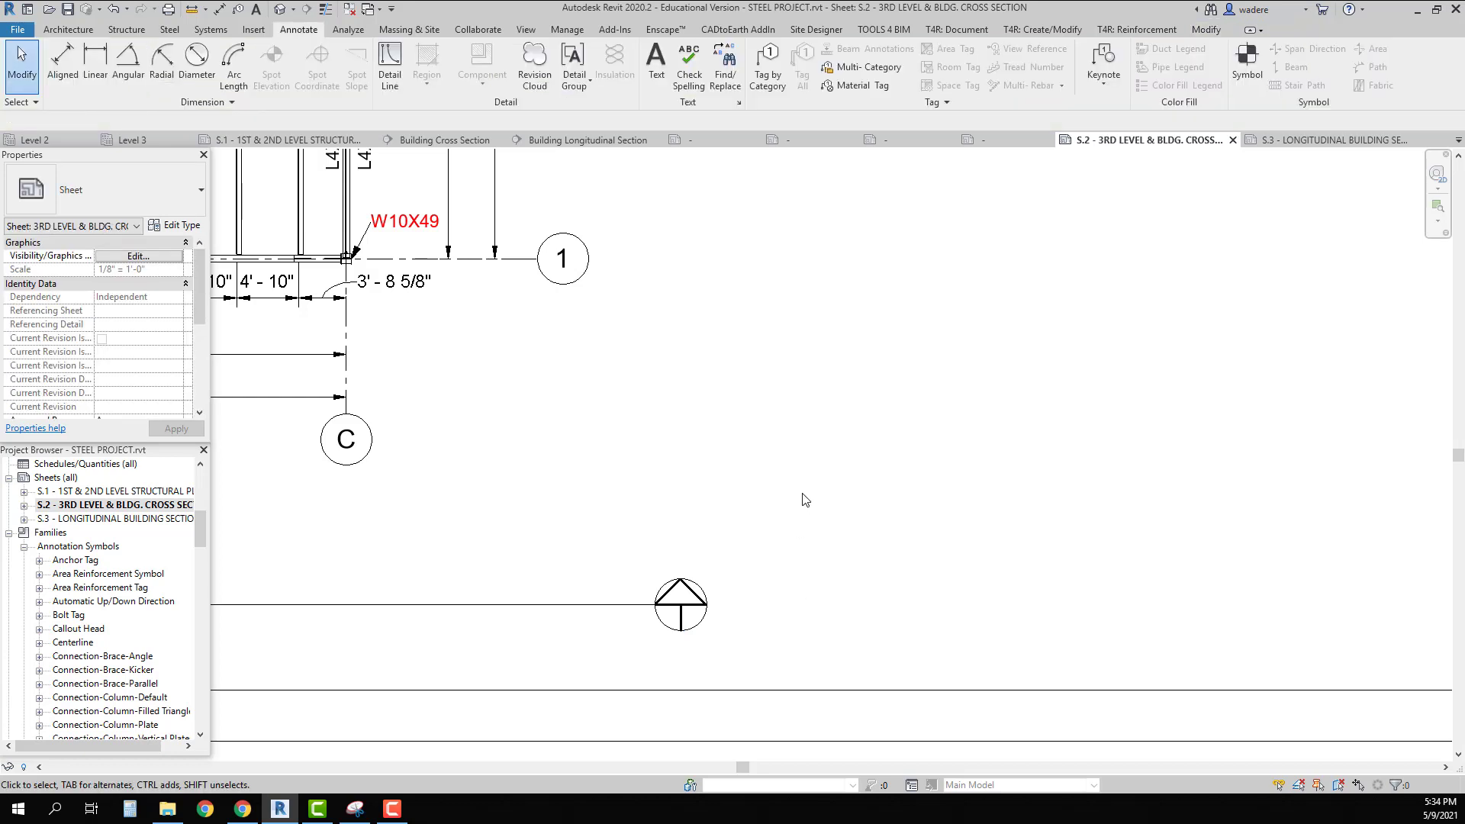
scroll(805, 500, down, 5)
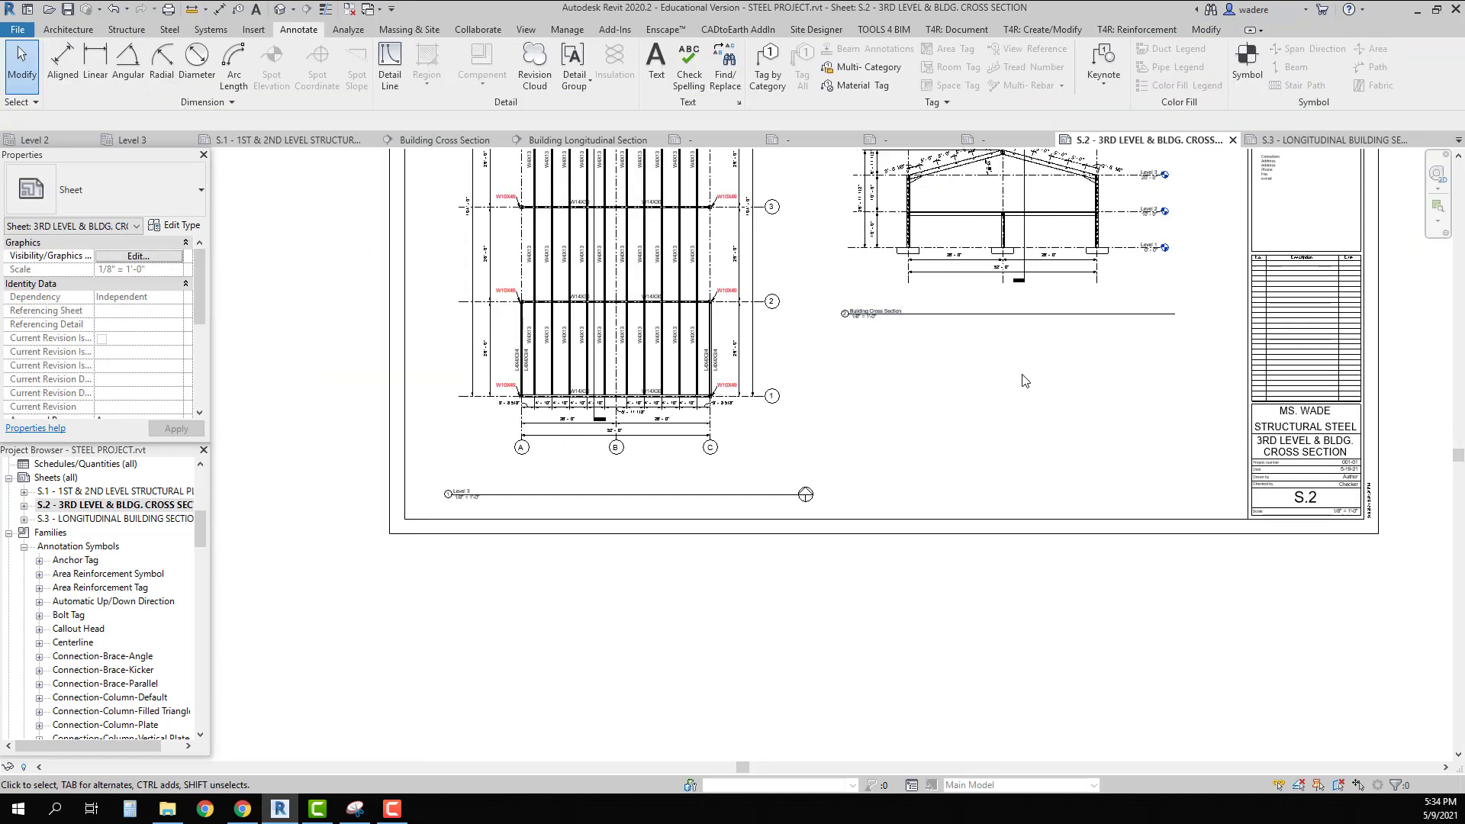
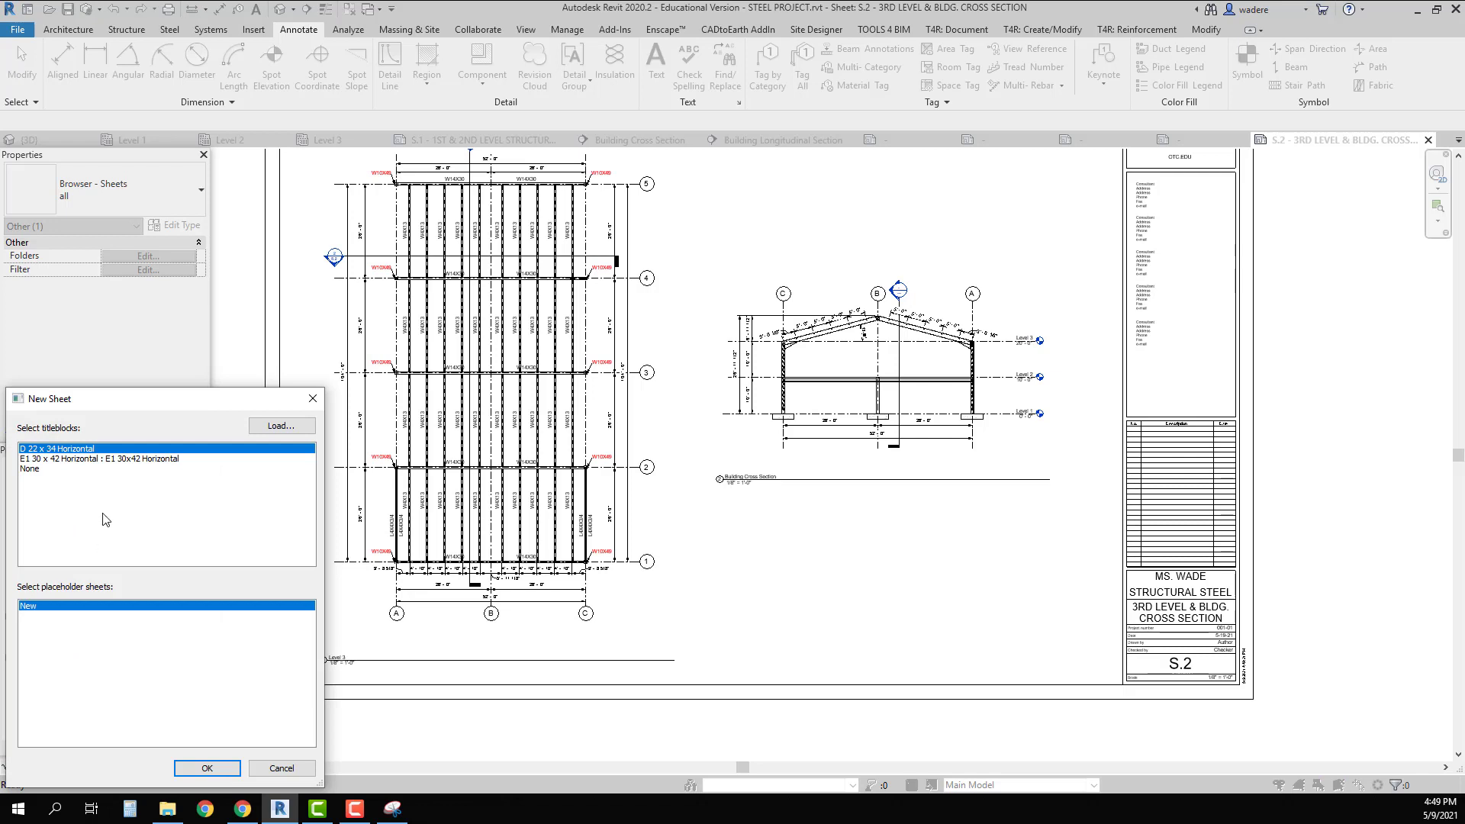
Create sheet S.3 with the D 22 x 34 Horizontal title block and name it LONGITUDINAL BUILDING SECTION
click(213, 769)
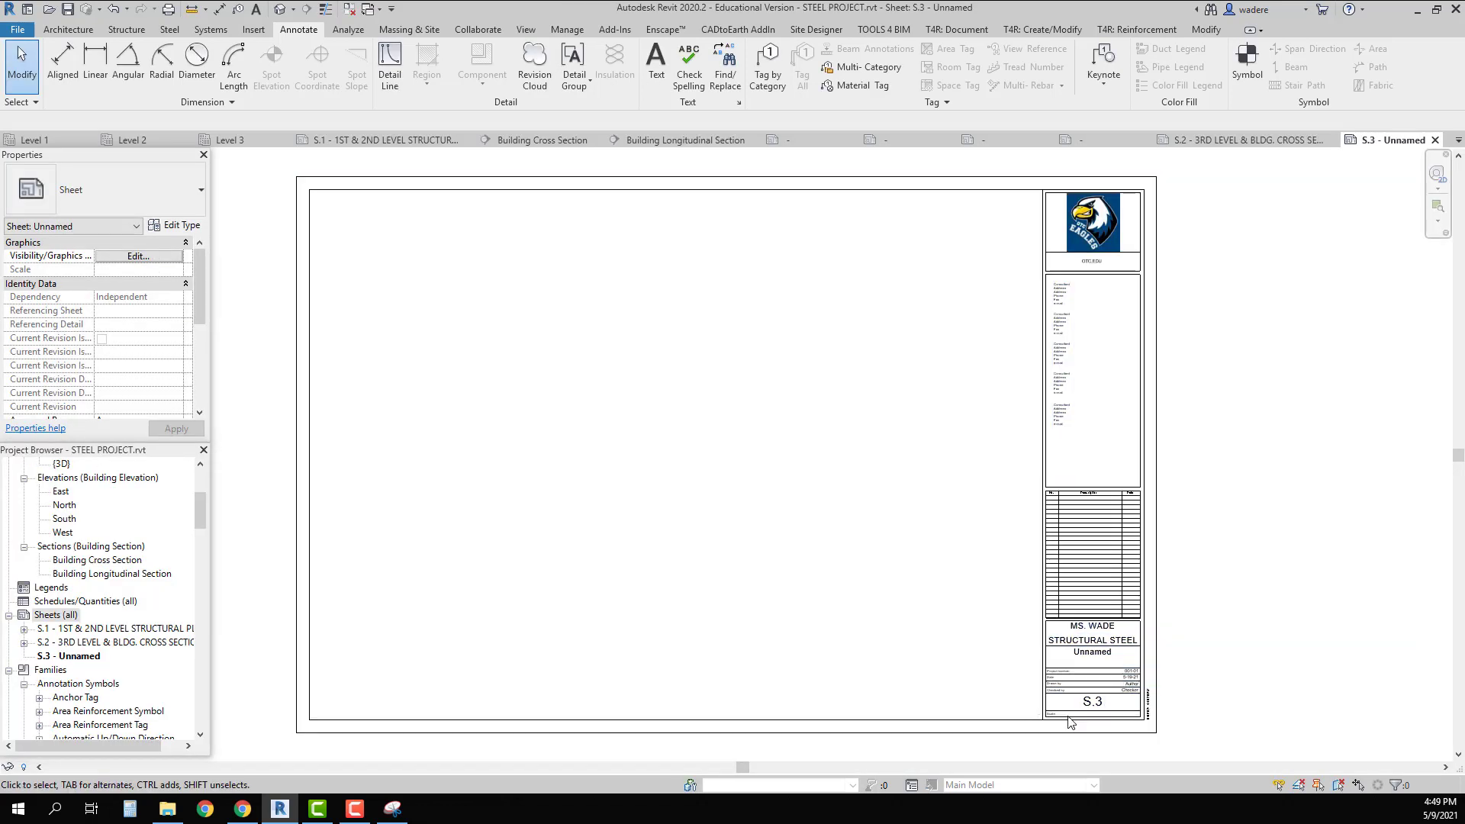
scroll(1092, 684, up, 5)
double_click(1081, 614)
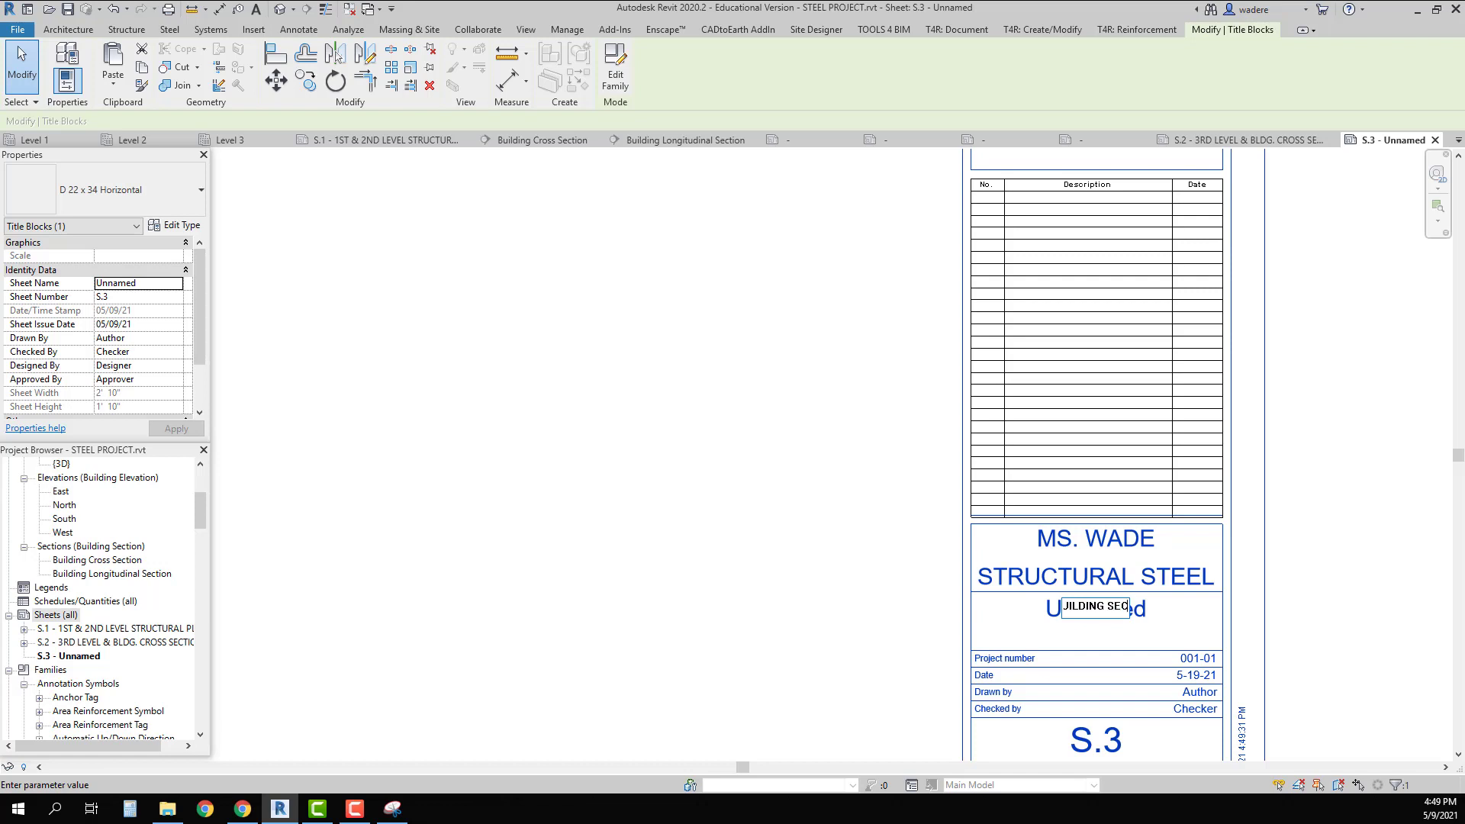
click(801, 659)
scroll(644, 598, down, 5)
middle_drag(565, 569, 835, 537)
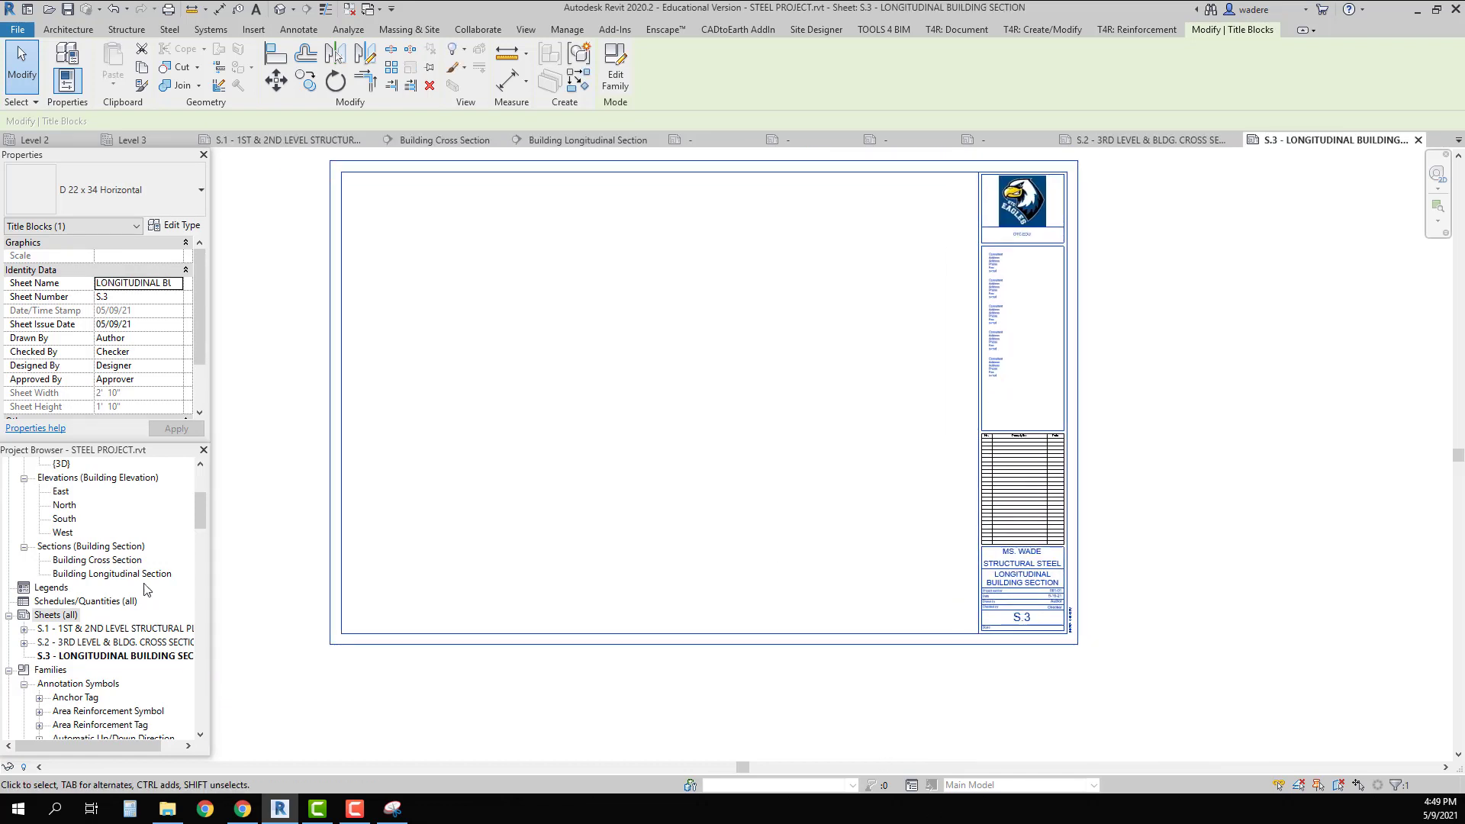
Open the Building Longitudinal Section view and make its crop region visible
double_click(98, 574)
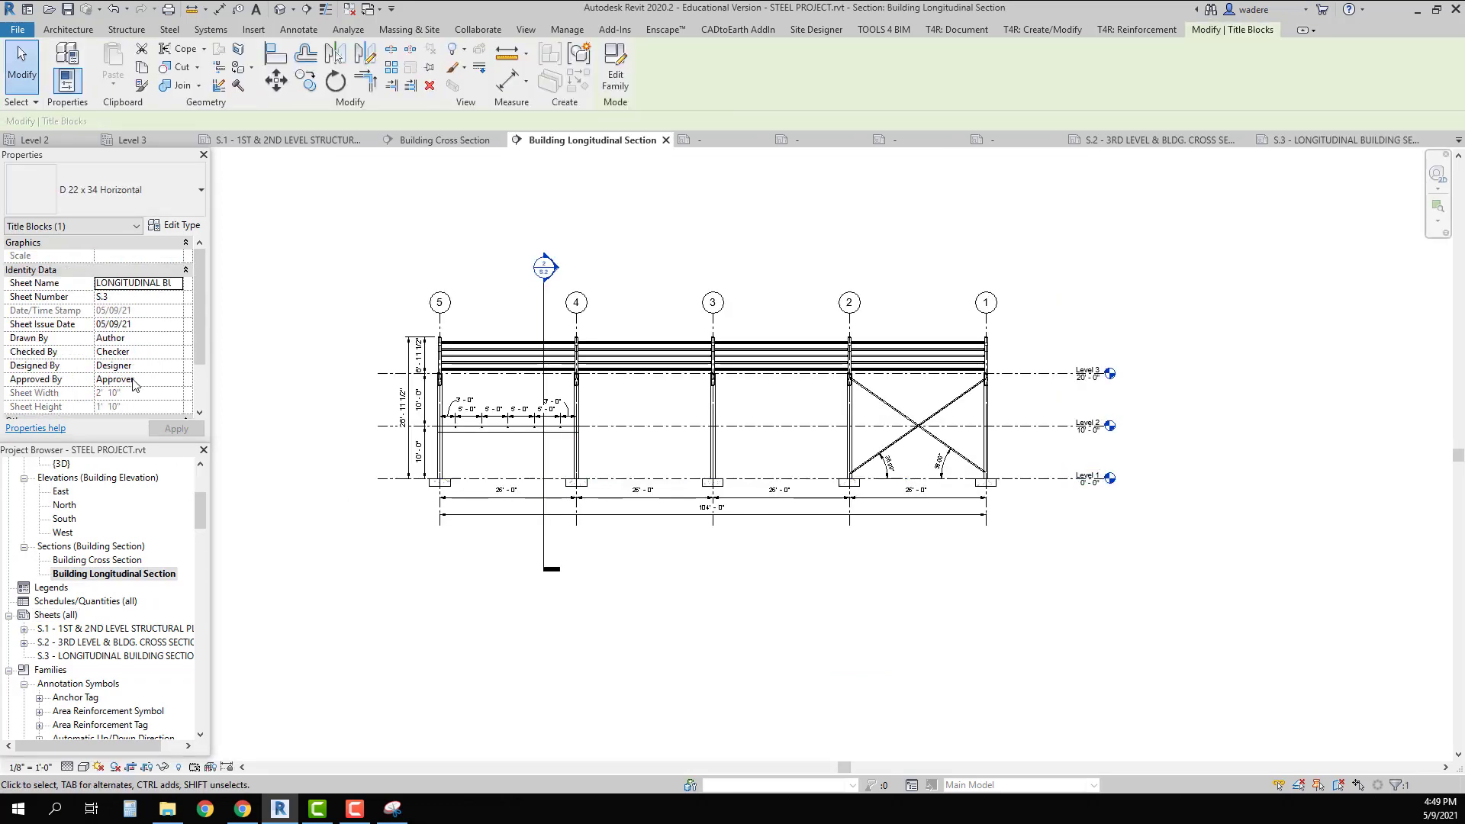
scroll(135, 377, down, 1)
scroll(136, 368, up, 1)
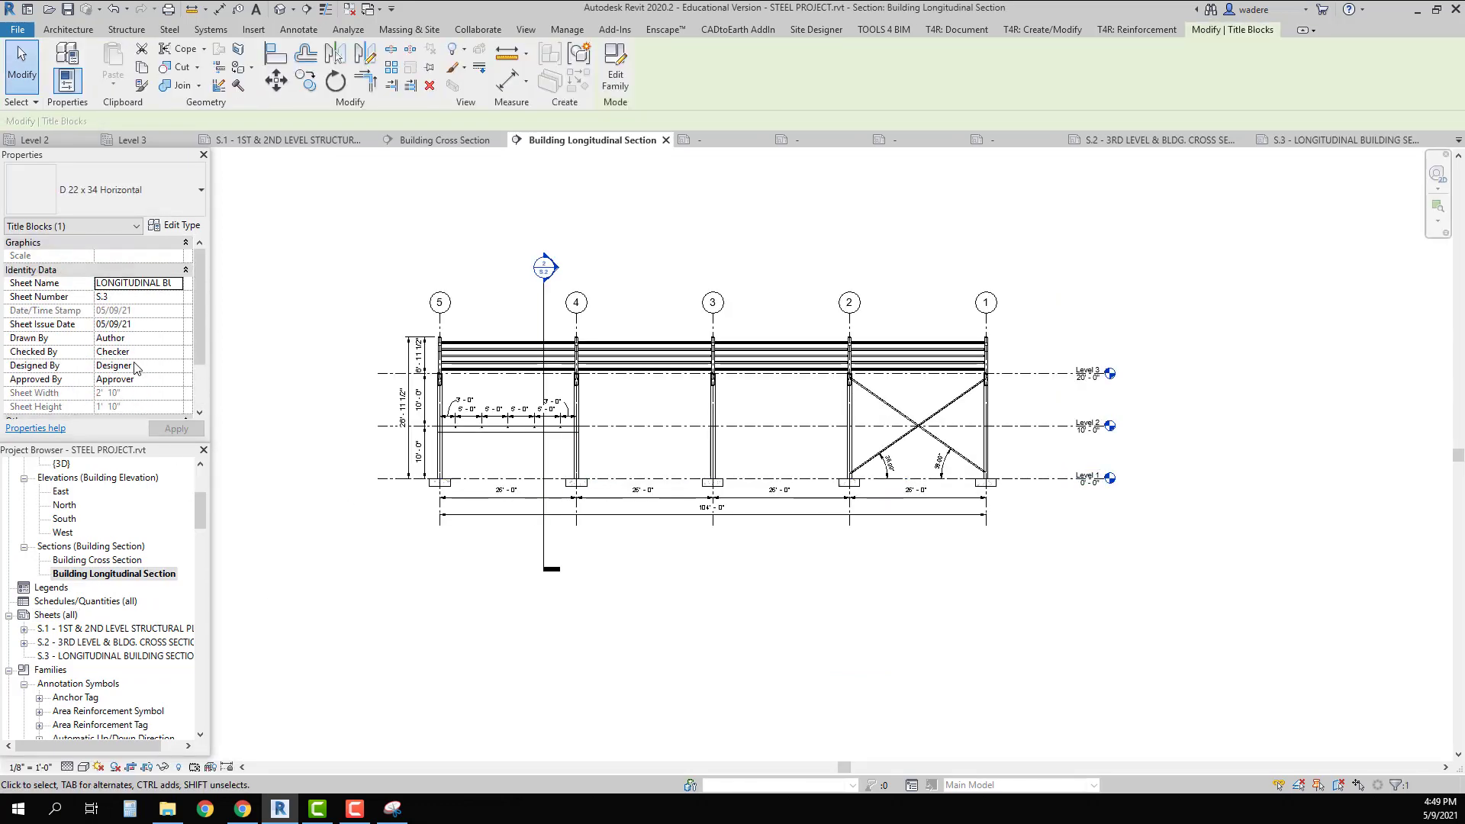
click(356, 434)
scroll(142, 347, down, 4)
click(101, 283)
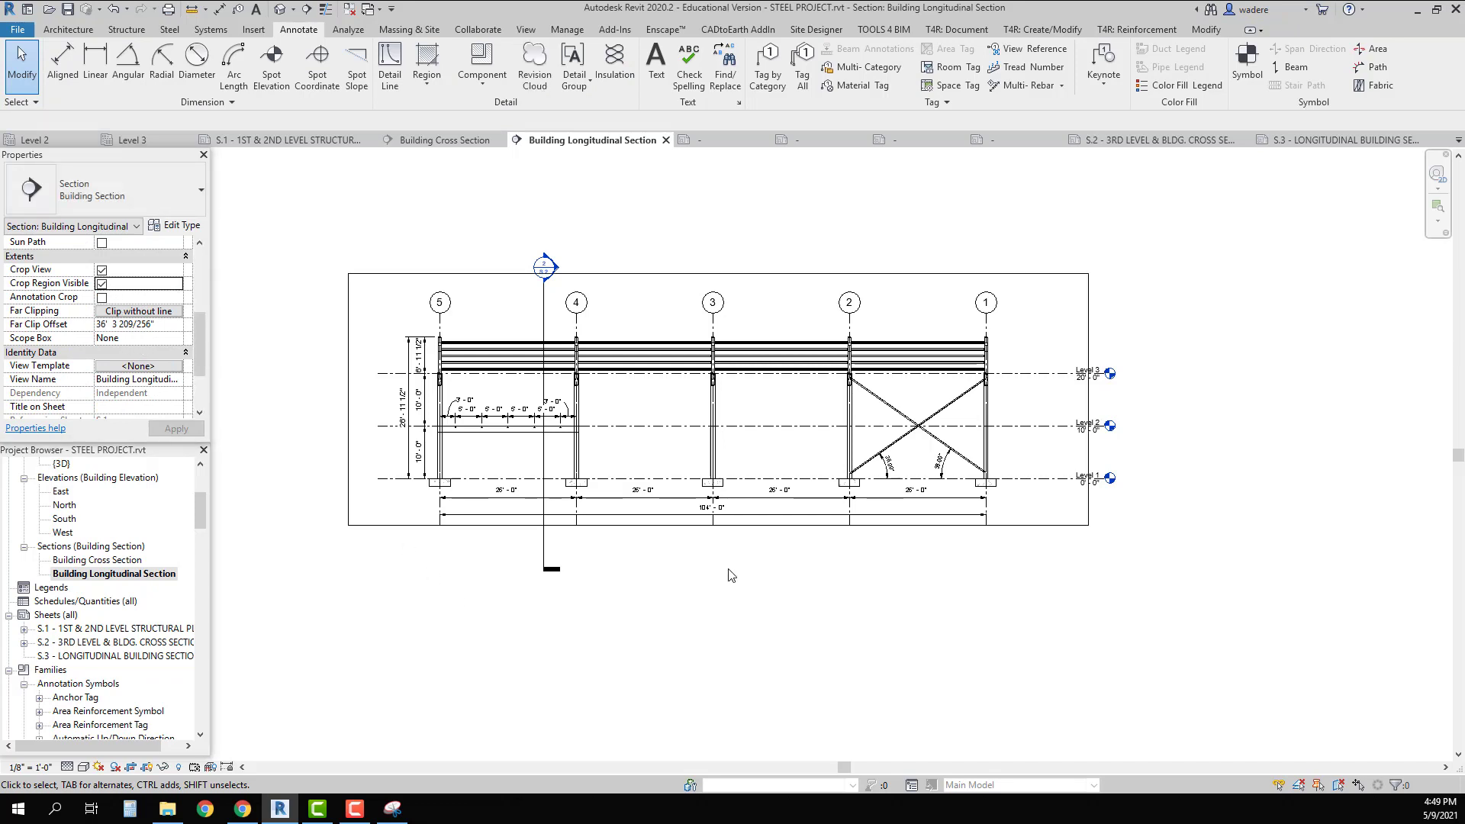
Resize the crop region to leave room above and below the section, tighten it beside grid 5, and enclose the level heads
click(717, 526)
drag(718, 525, 717, 577)
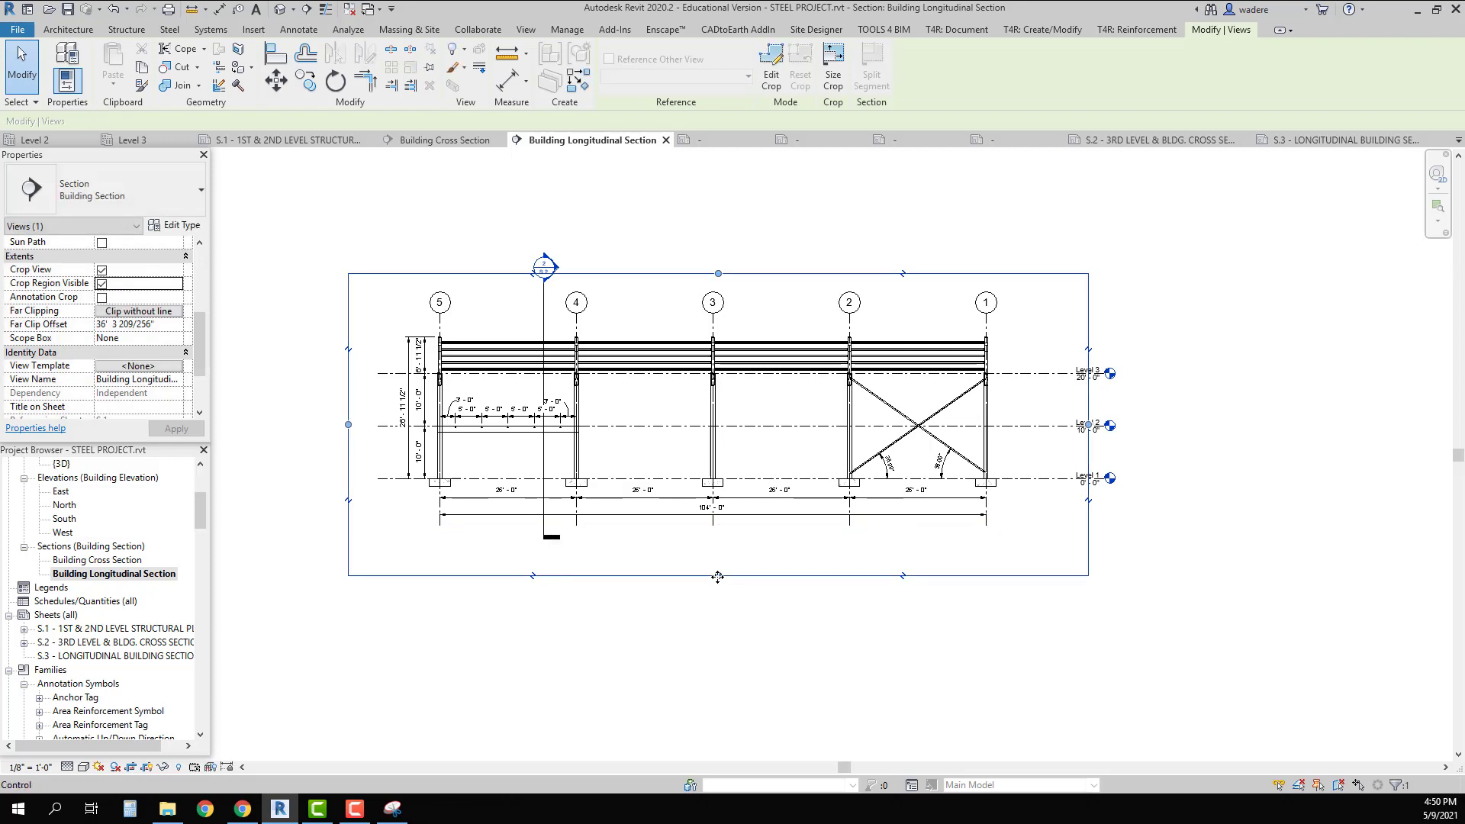
drag(350, 426, 372, 425)
drag(730, 273, 730, 246)
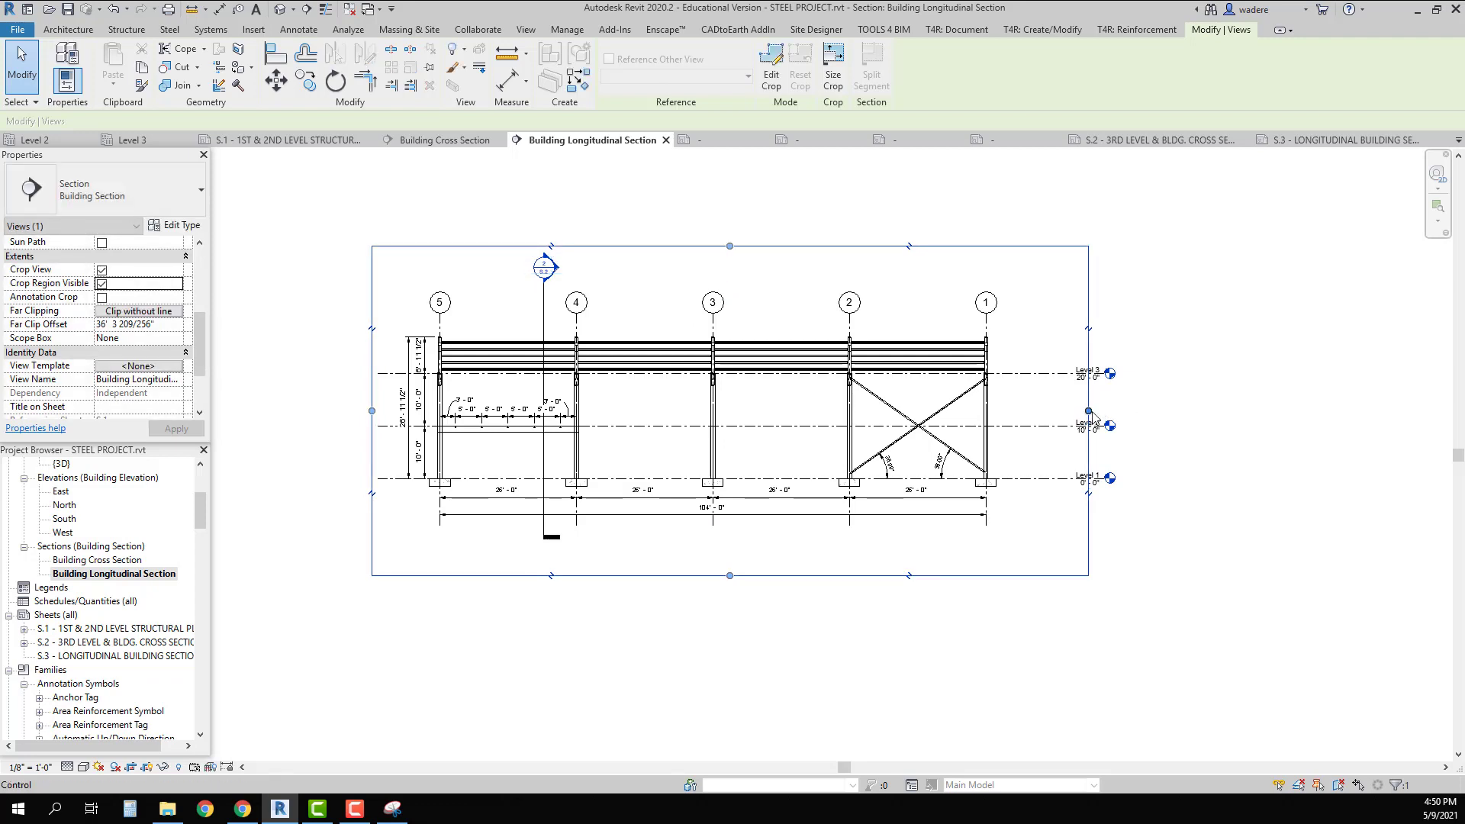
drag(1093, 416, 1133, 431)
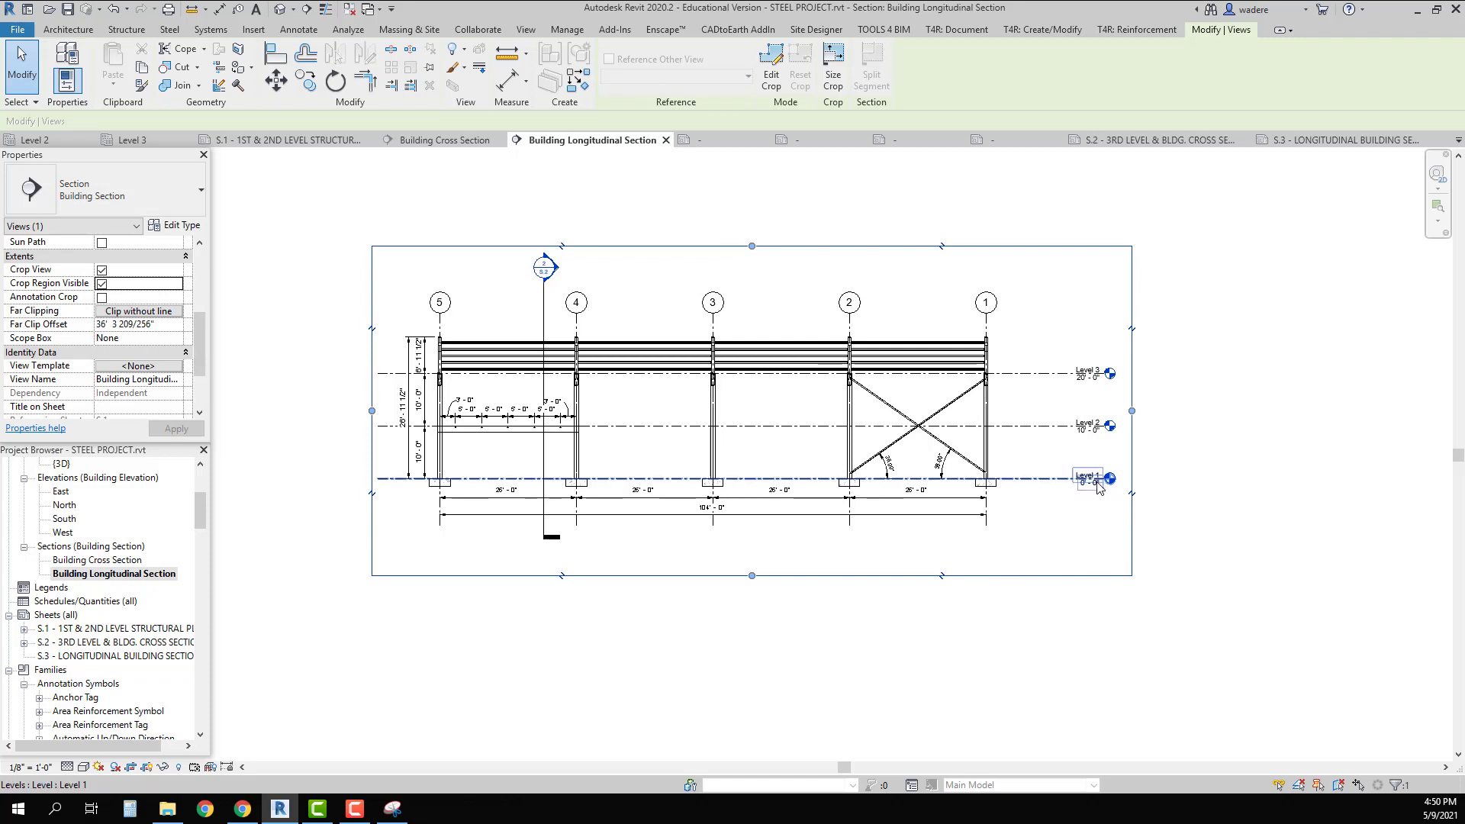
Pull the level heads in closer to grid 1 and bring the crop boundary in to just beyond them
click(1104, 485)
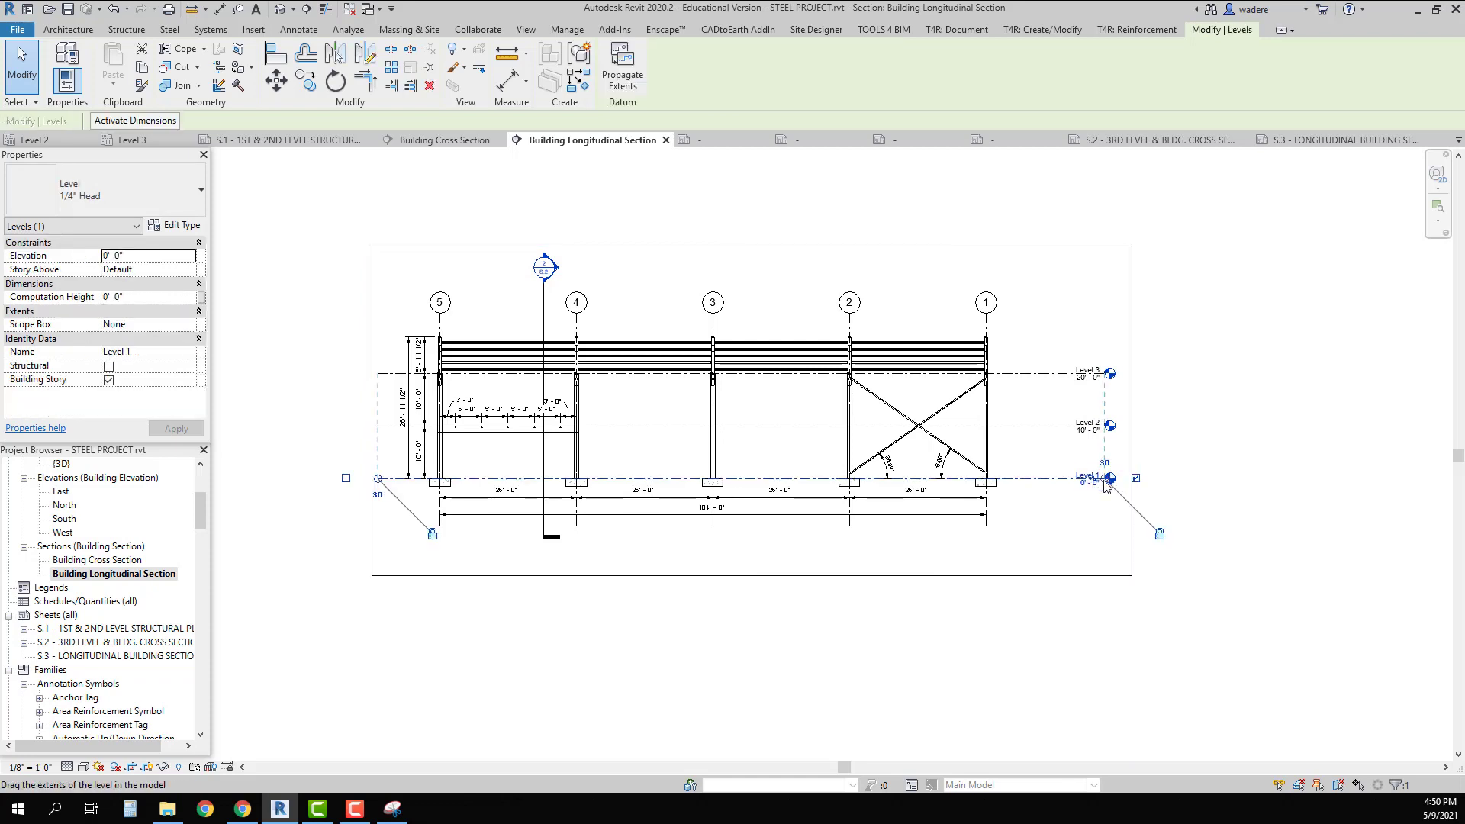
drag(1097, 486, 1050, 479)
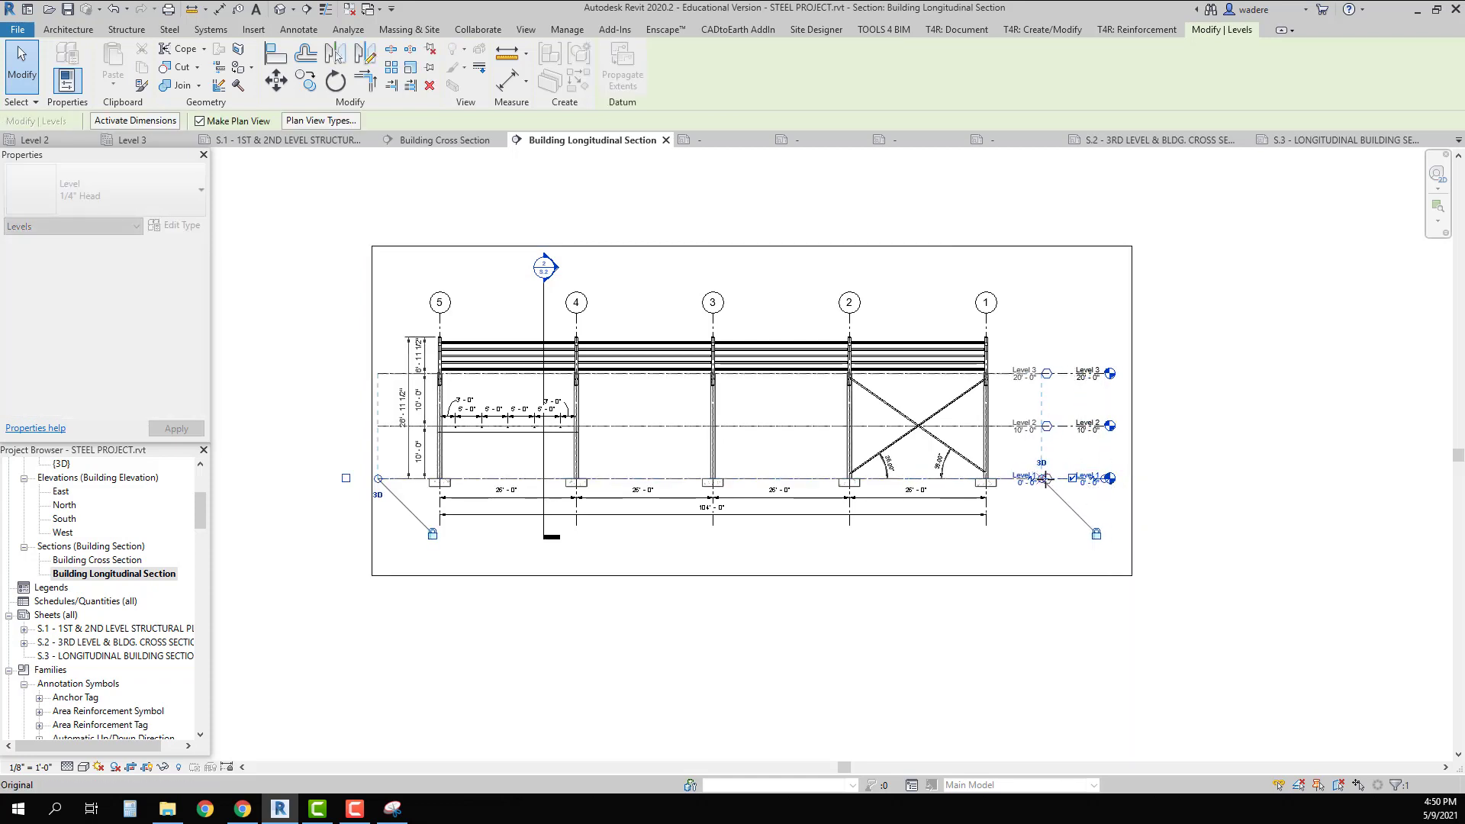
click(1131, 412)
drag(1131, 411, 1079, 411)
scroll(111, 370, down, 4)
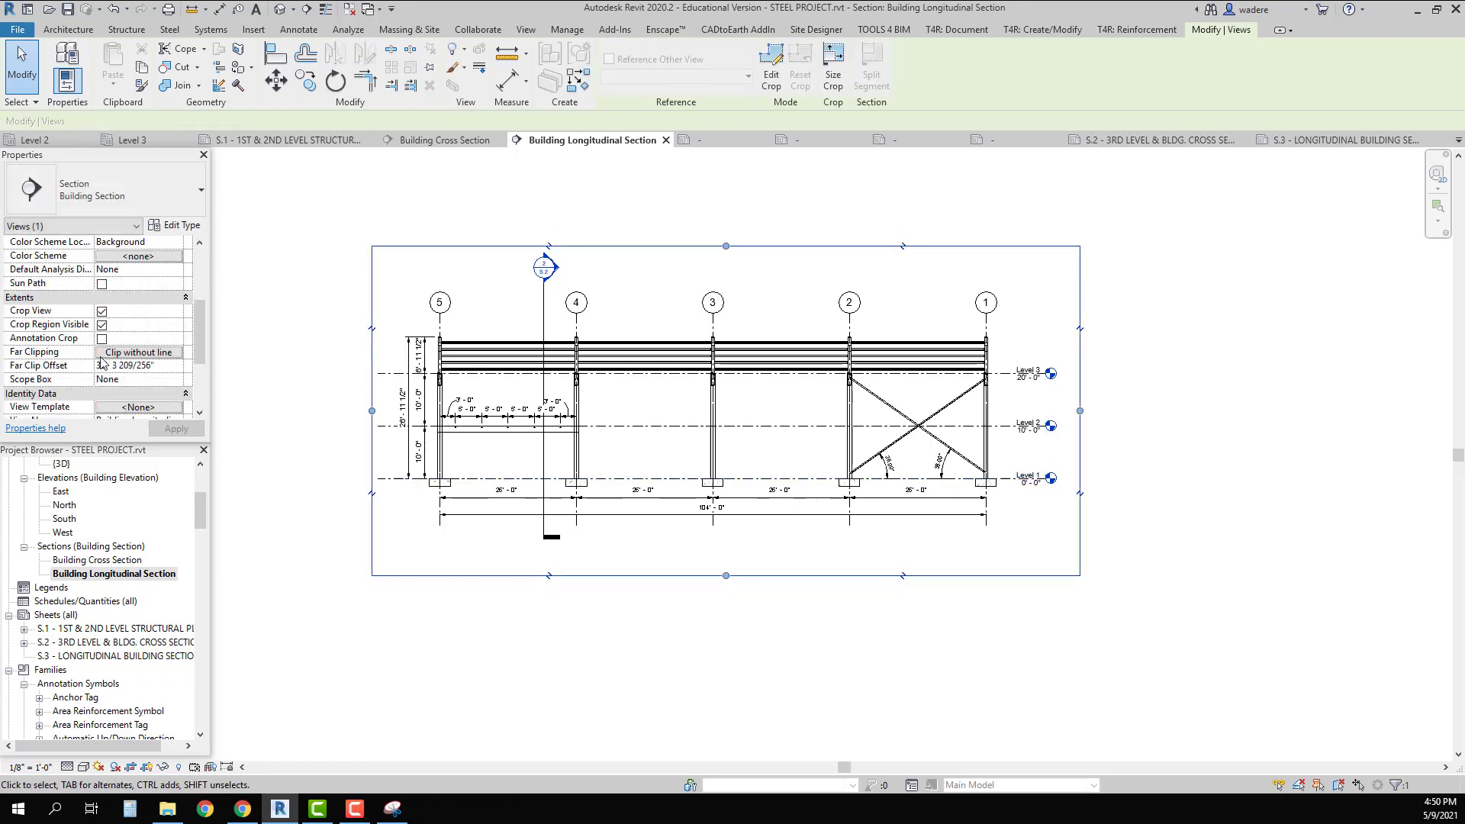
Hide the longitudinal section's crop region and place the view on the lower middle area of sheet S.3
click(102, 325)
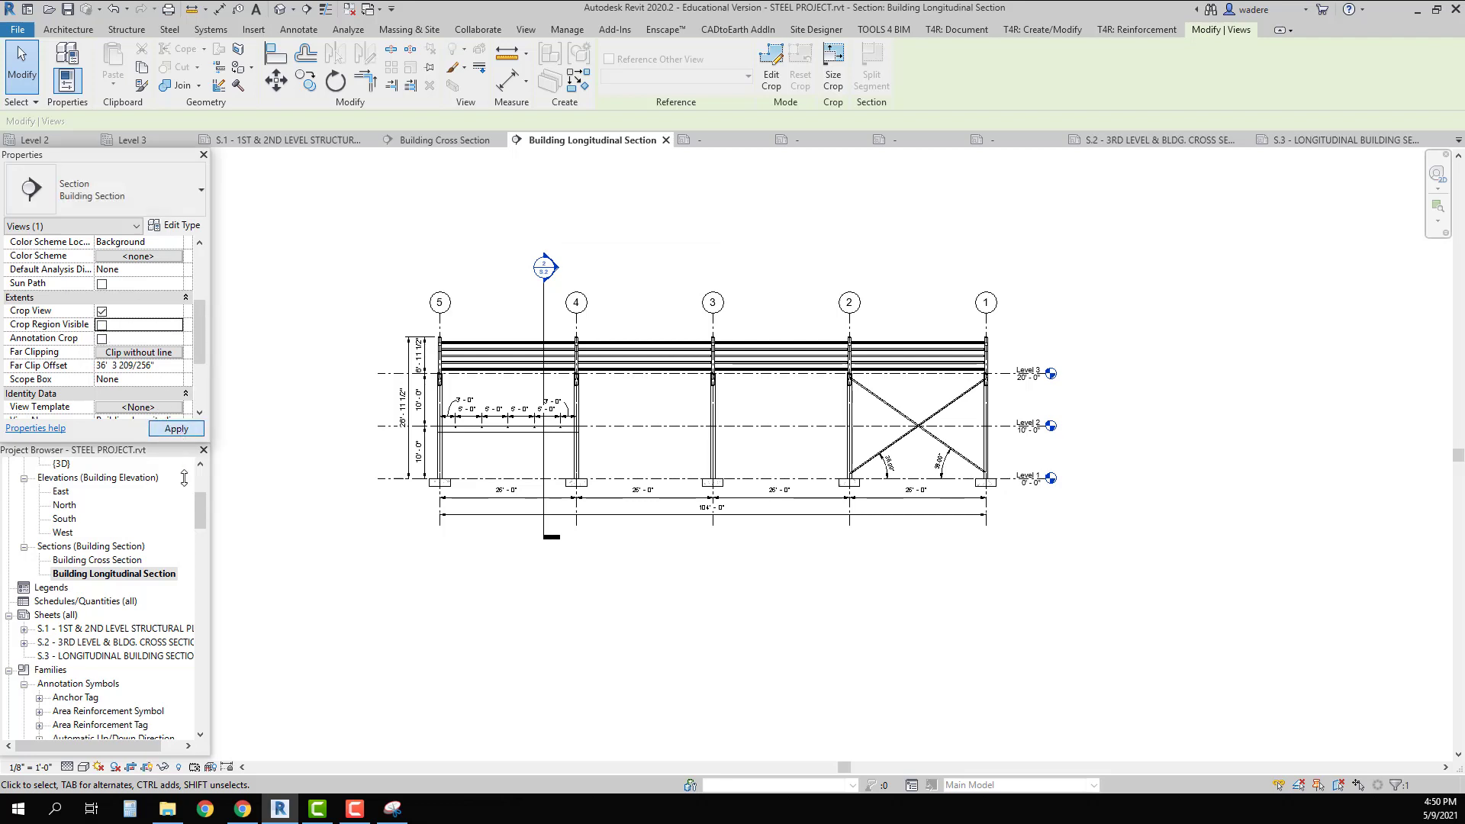
scroll(128, 672, down, 1)
double_click(114, 615)
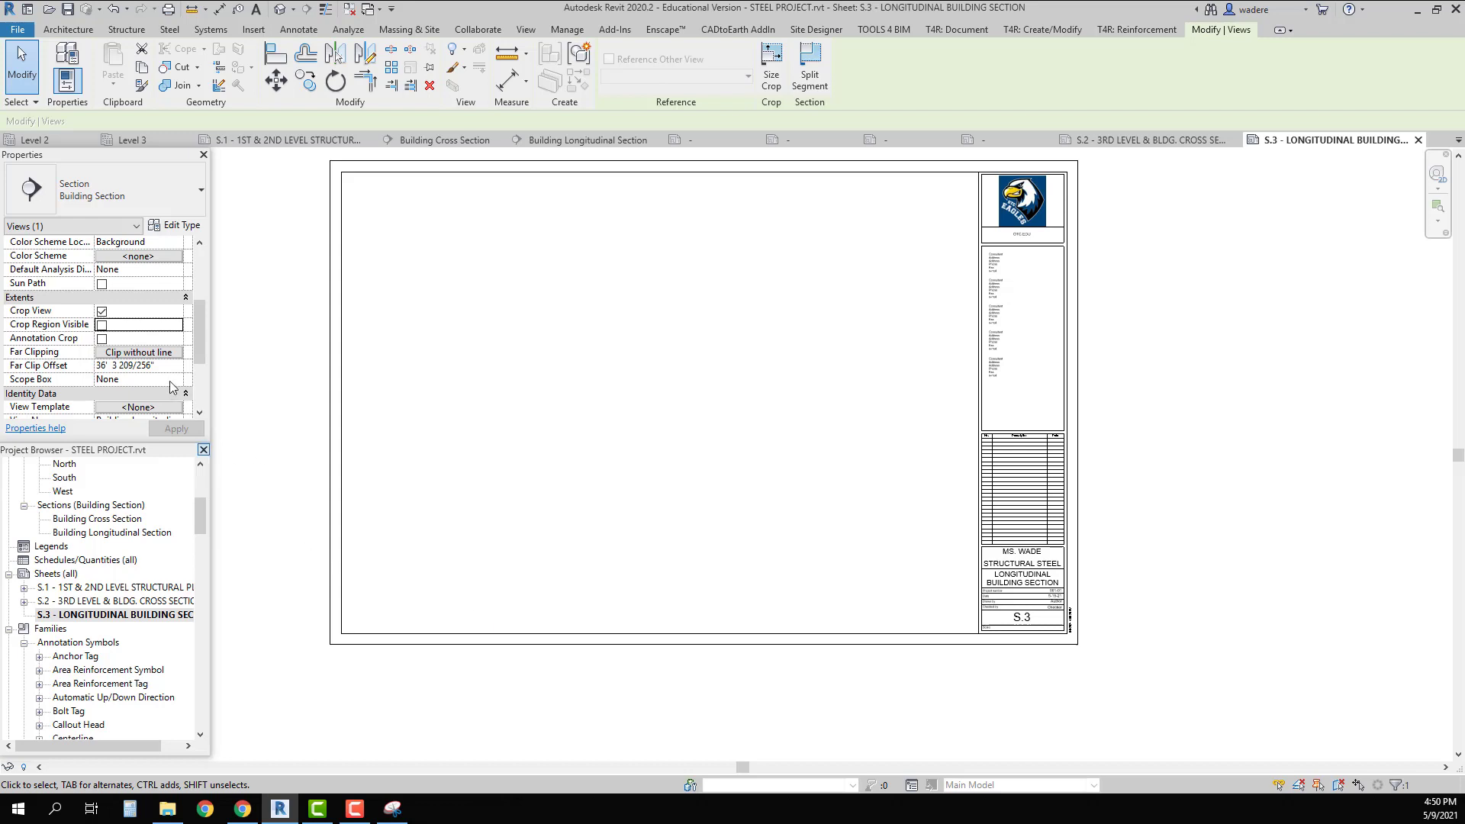
drag(86, 534, 588, 486)
click(584, 481)
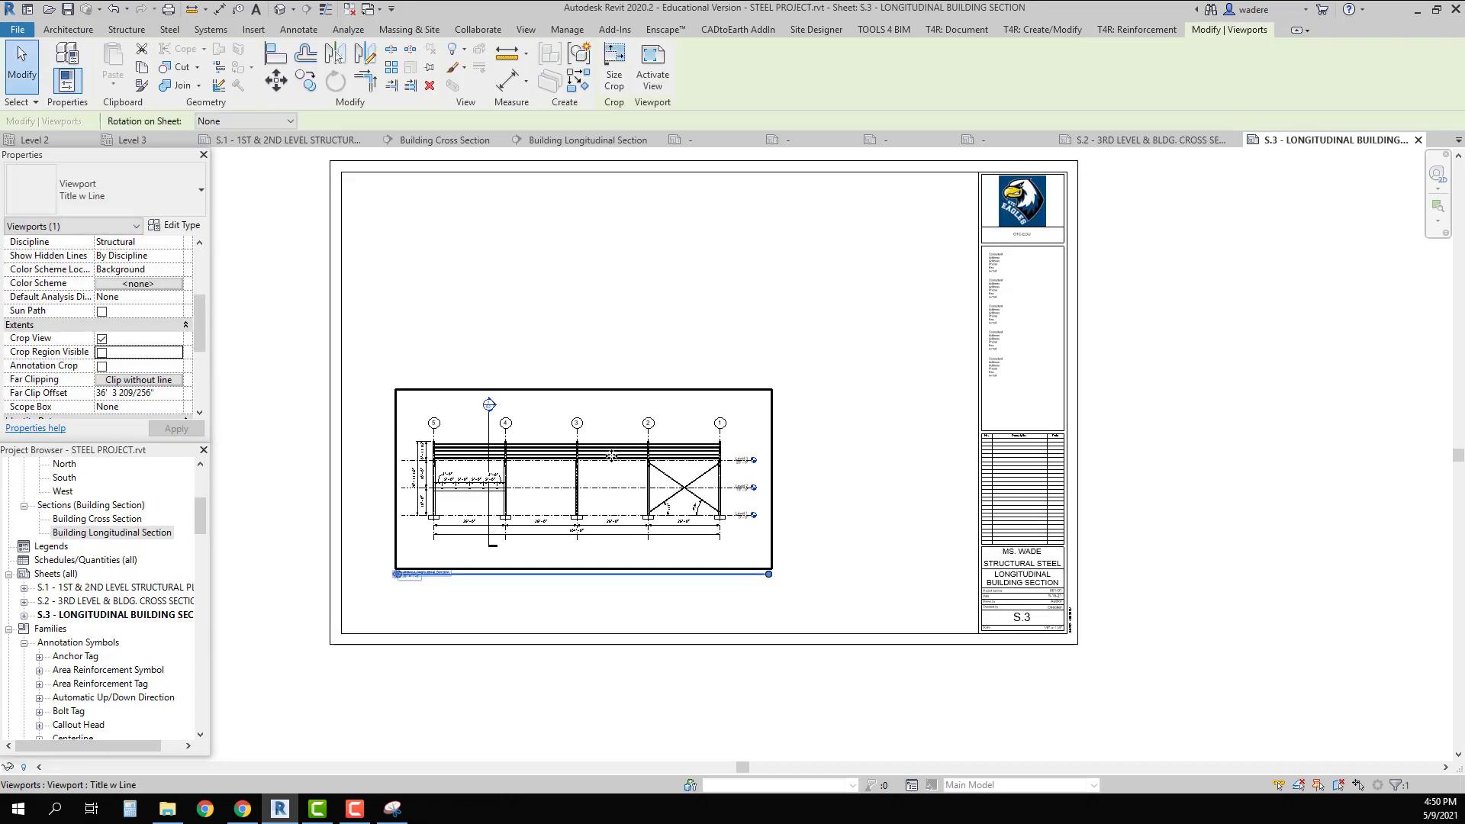
click(830, 549)
Shorten the longitudinal section's view title line on S.3 by moving both ends inward, ending it just past the level heads
scroll(448, 618, up, 5)
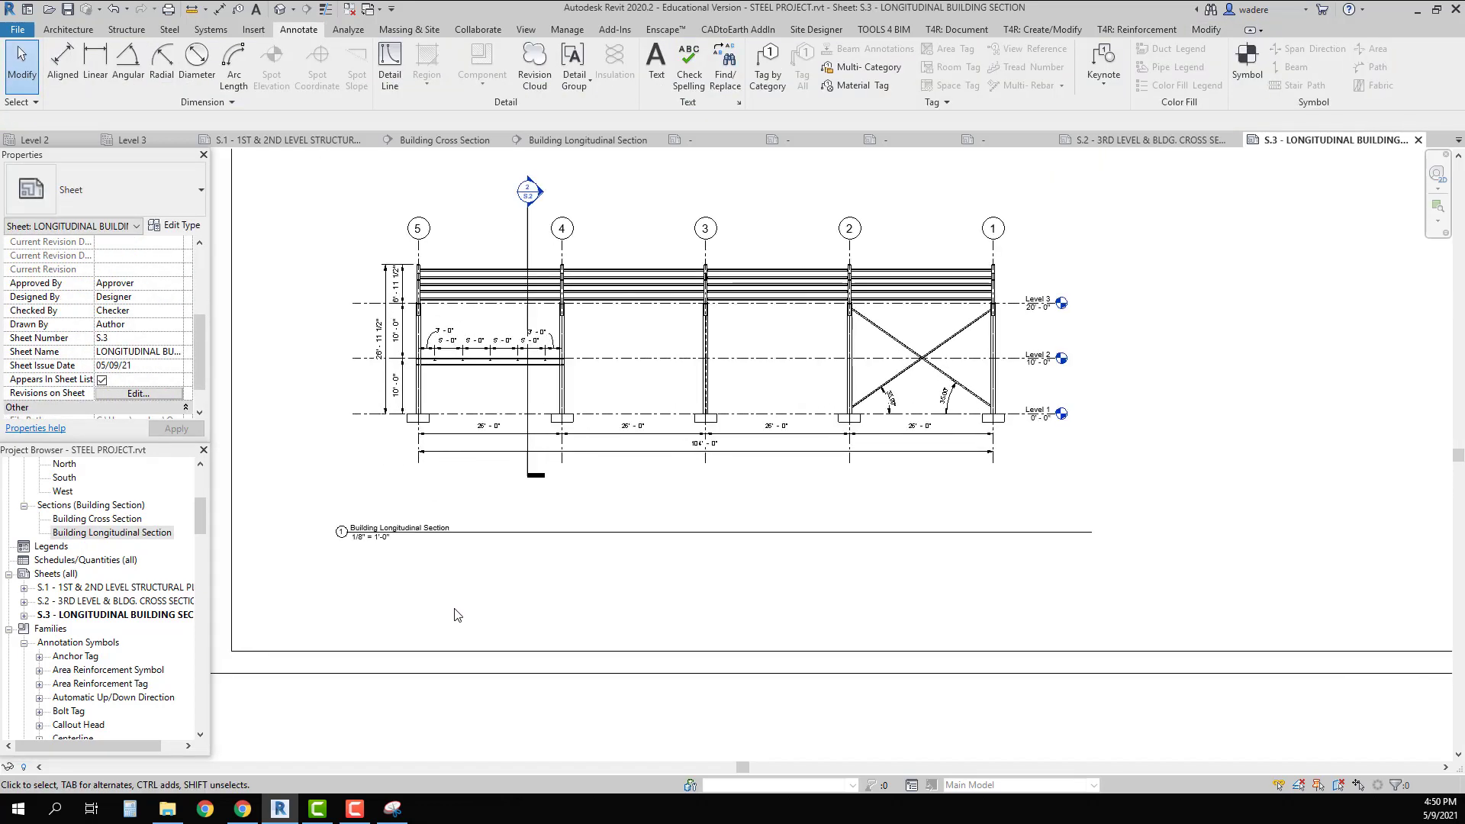
click(362, 431)
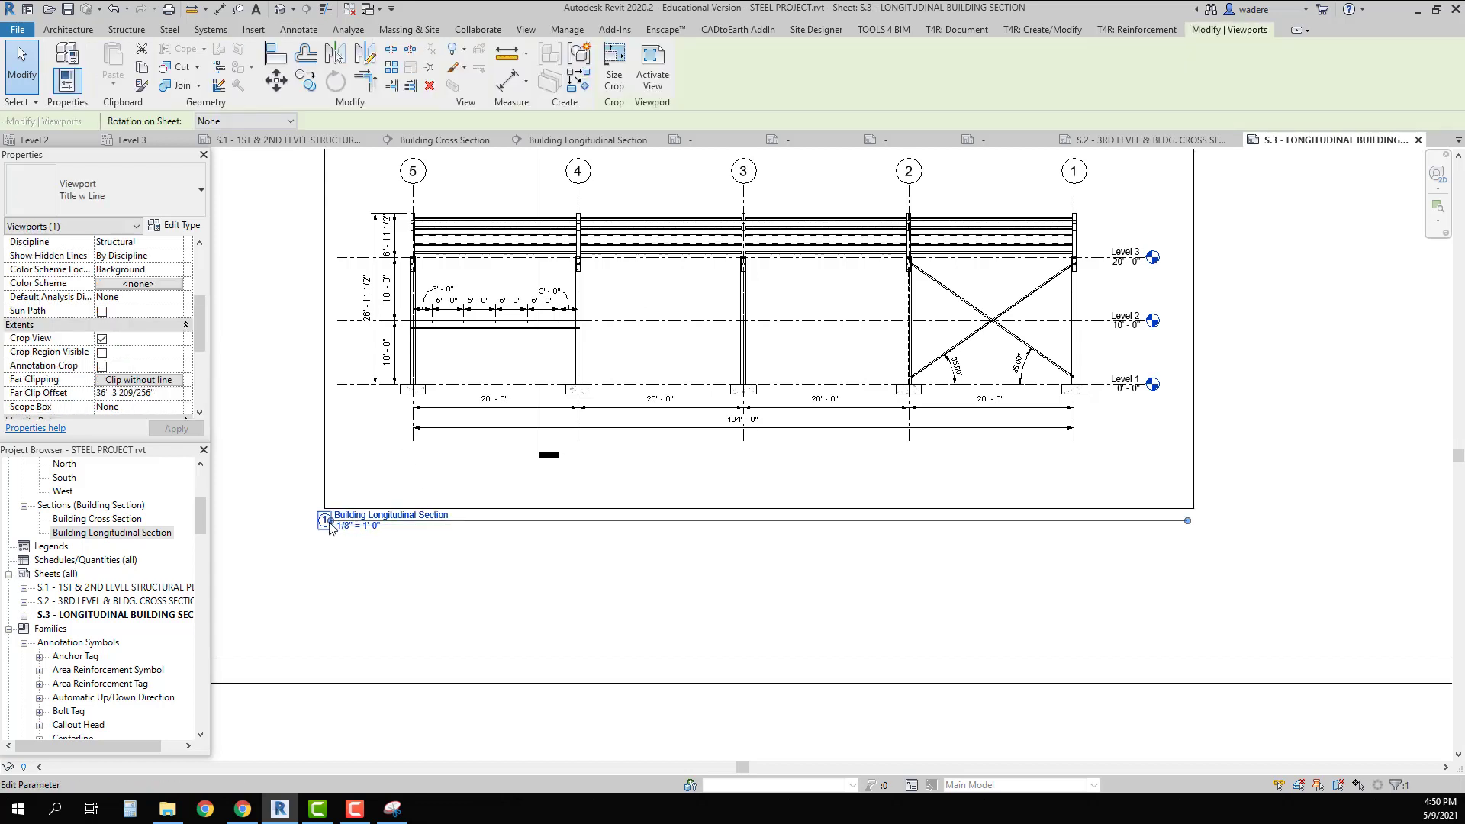
scroll(332, 527, up, 3)
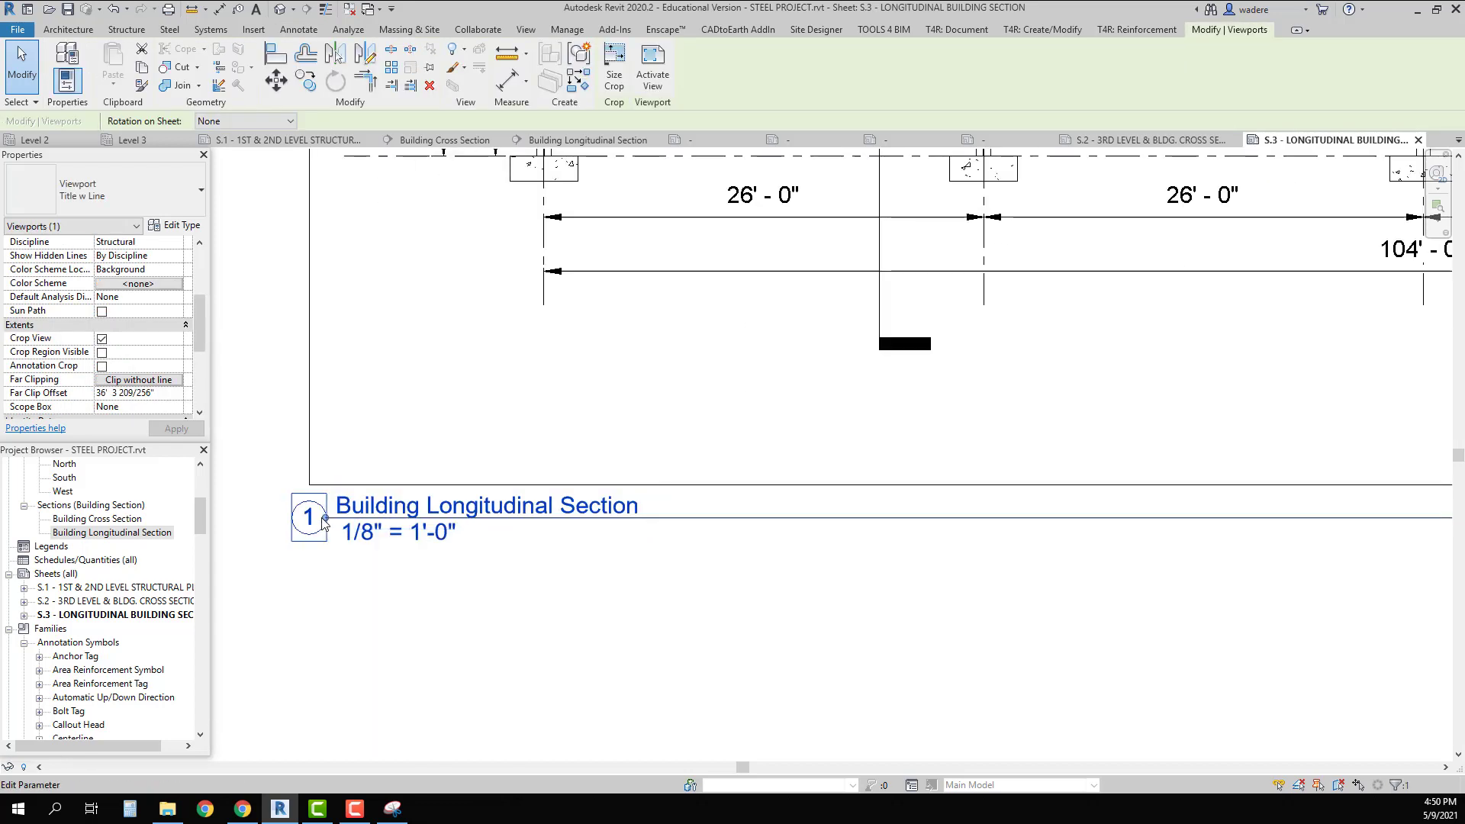
drag(326, 519, 382, 517)
scroll(566, 525, down, 2)
scroll(567, 525, down, 4)
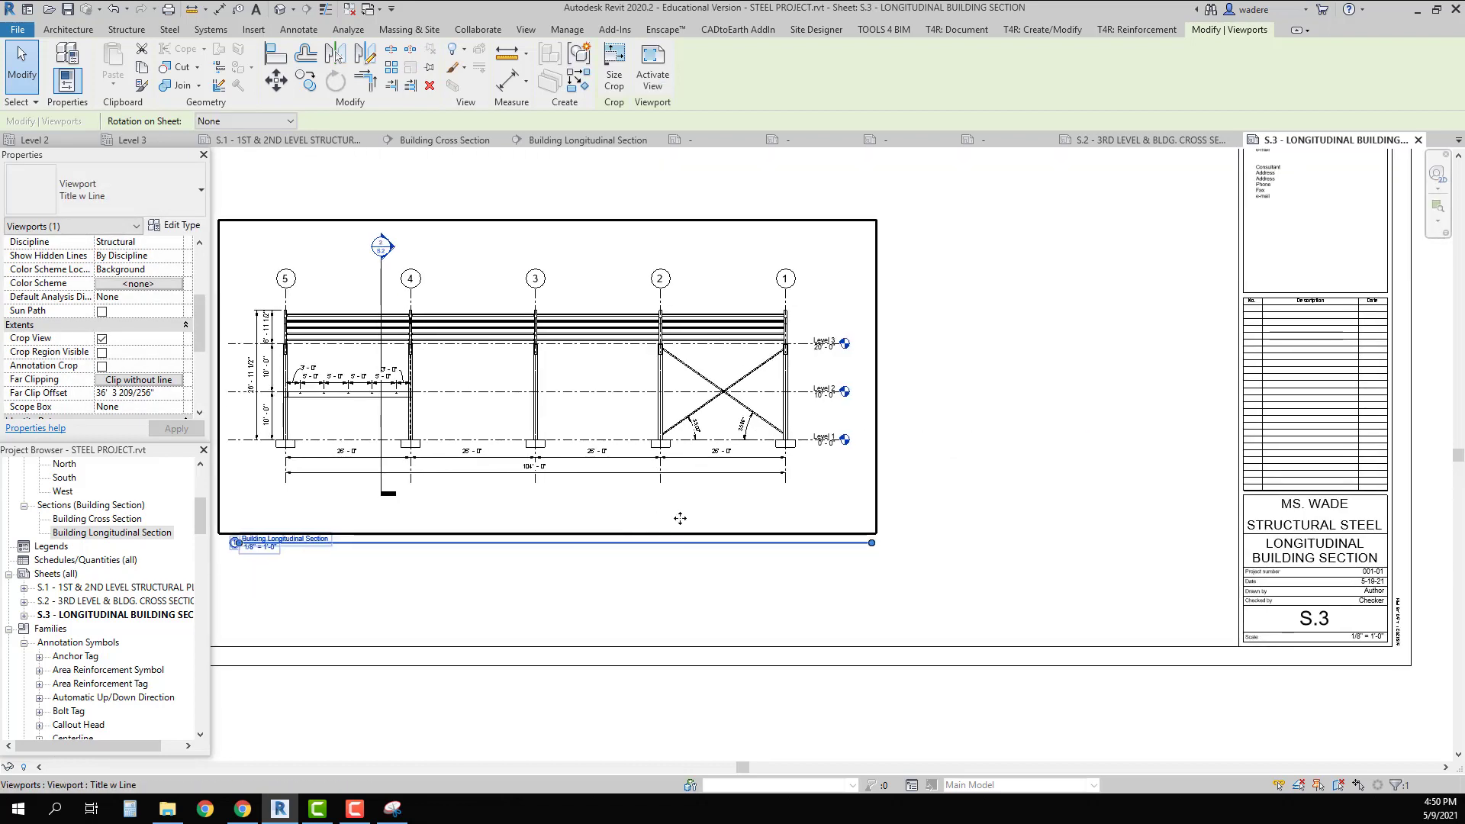
drag(871, 543, 851, 545)
click(649, 588)
scroll(317, 614, down, 2)
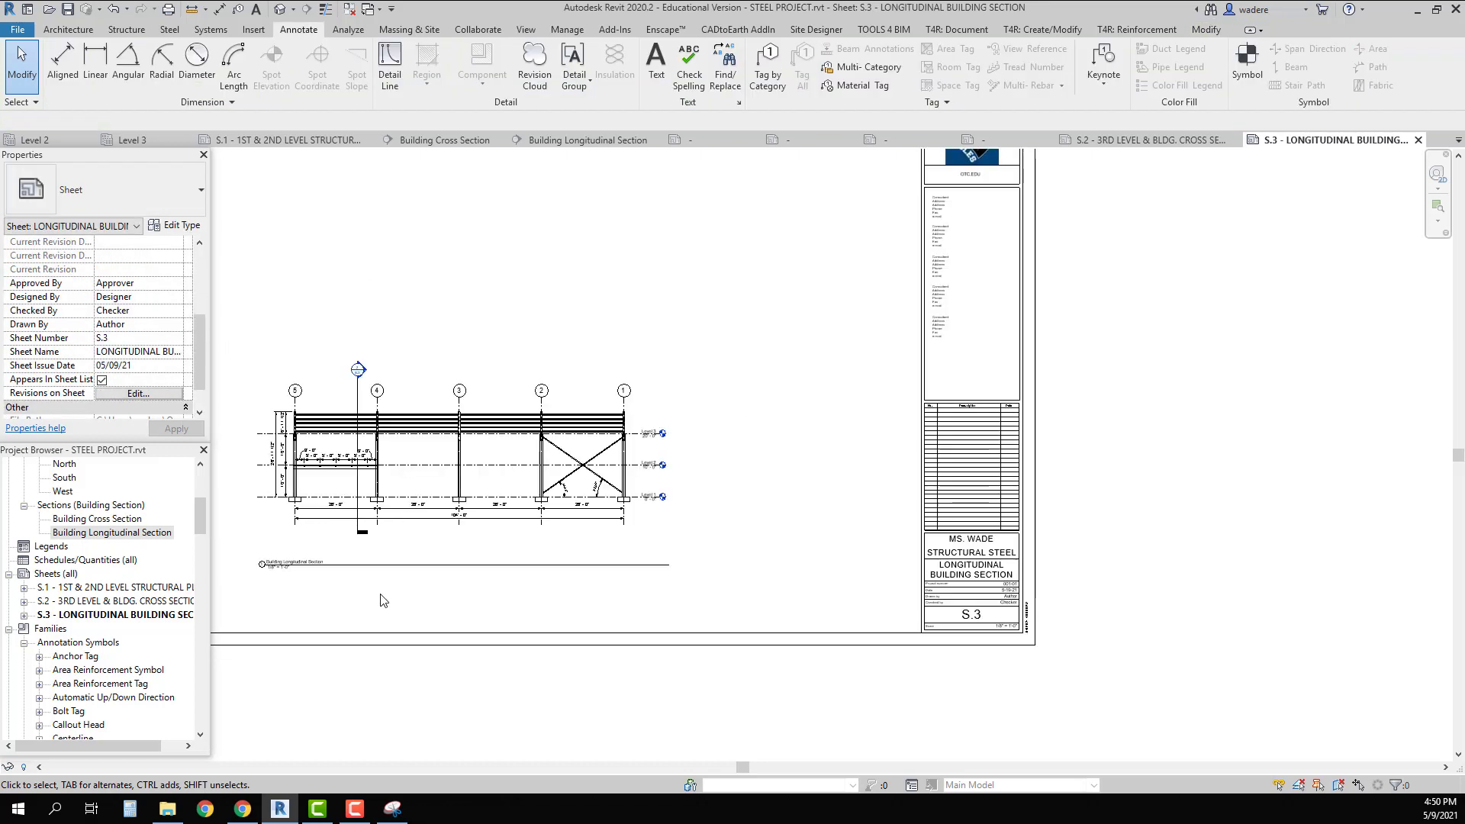